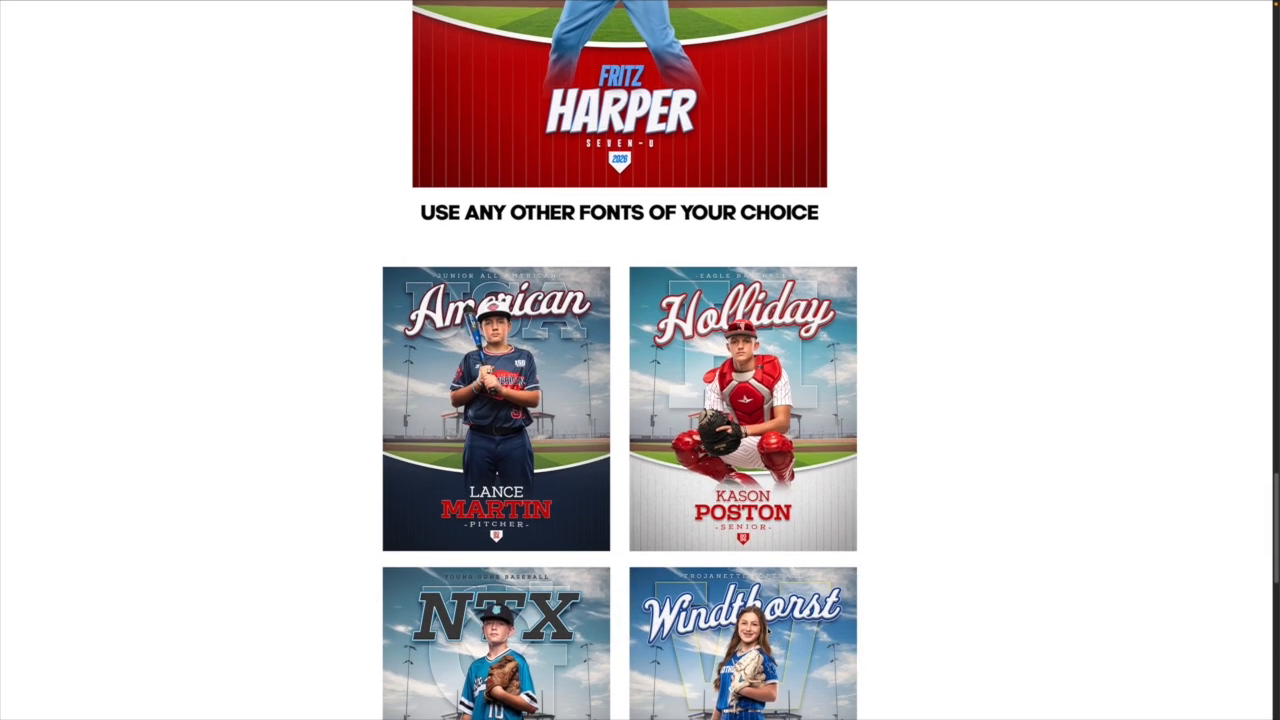
# Examine the sample baseball and softball posters for their font and colour variations.
pyautogui.scroll(-1, 640, 360)
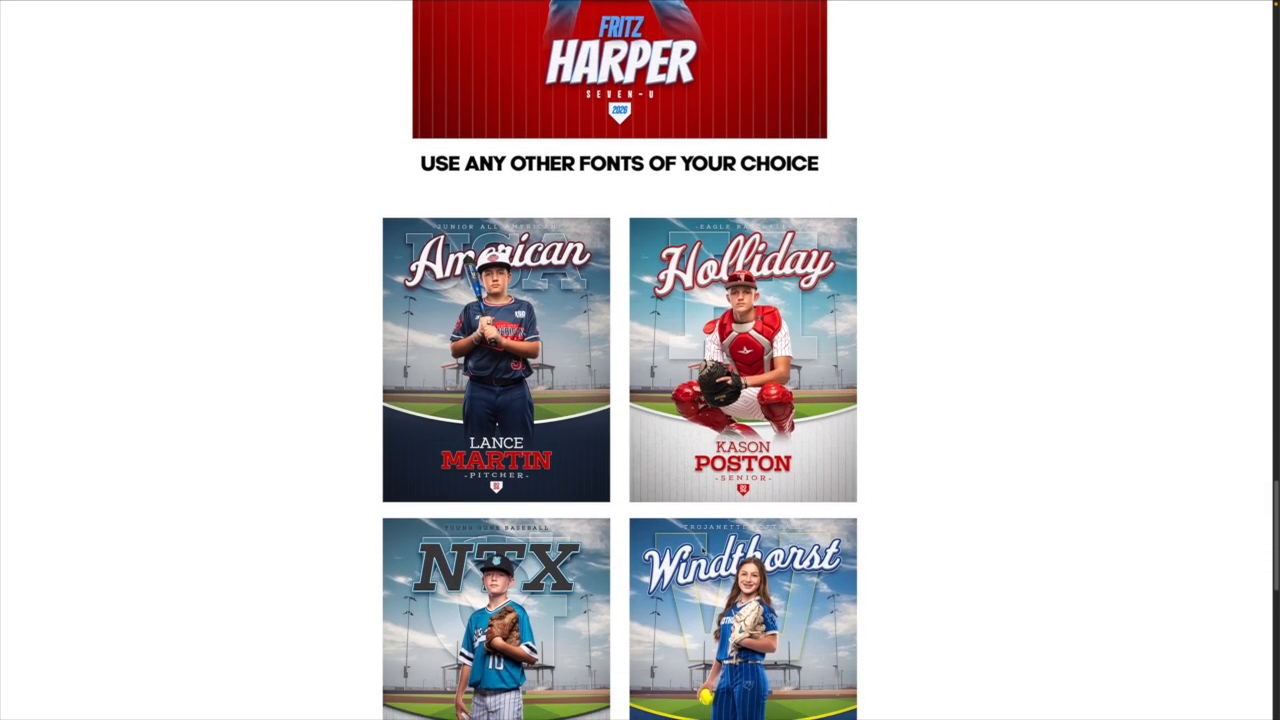
pyautogui.scroll(-1, 640, 360)
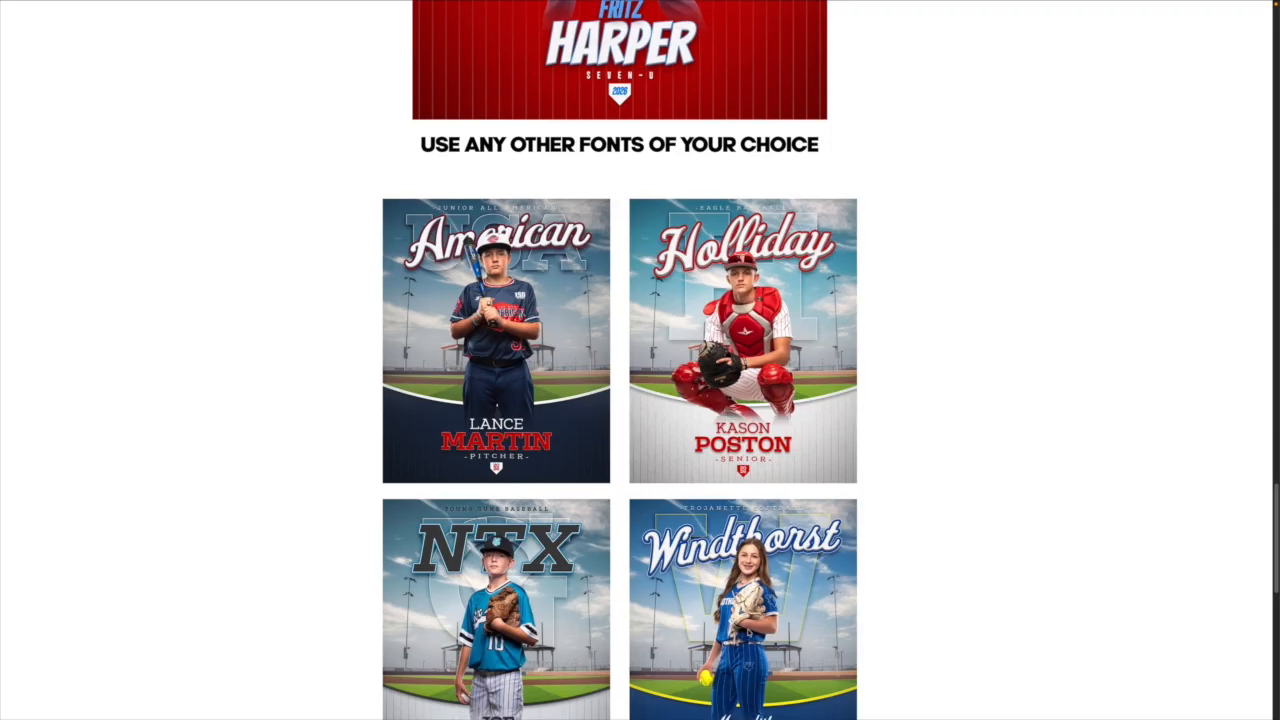
pyautogui.scroll(-1, 746, 630)
pyautogui.scroll(1, 705, 583)
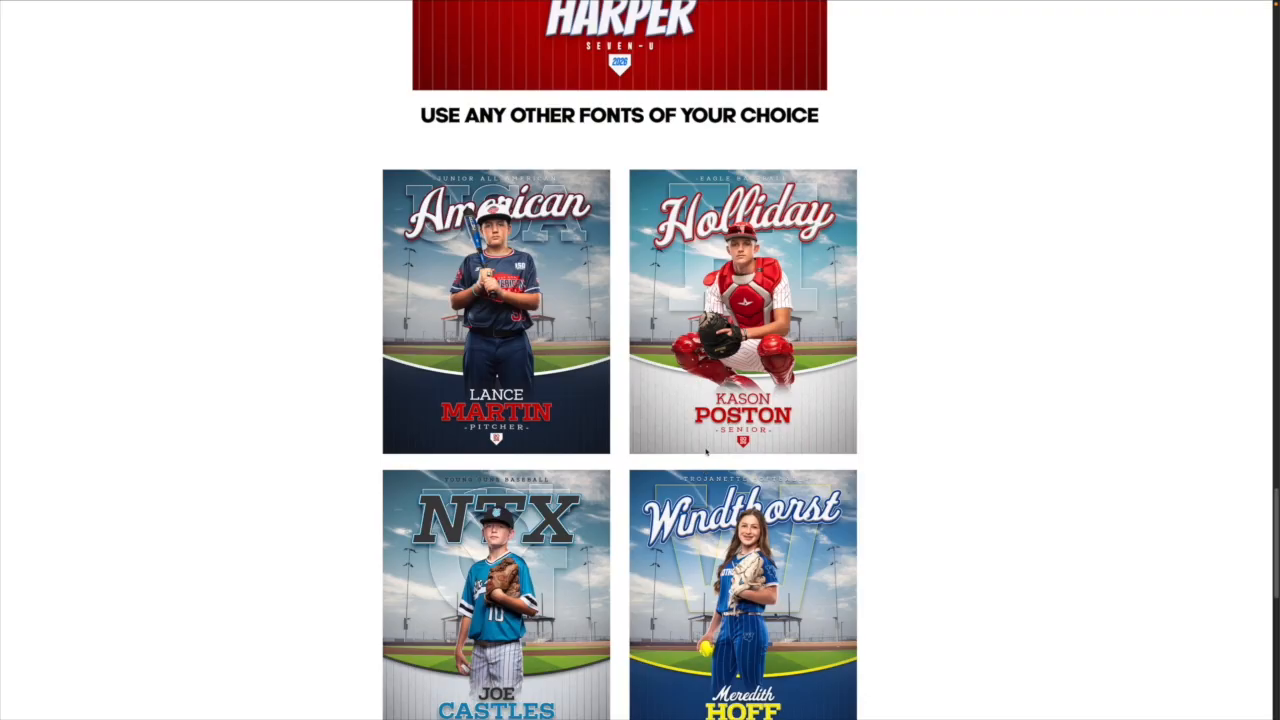
pyautogui.scroll(-1, 704, 468)
pyautogui.scroll(-3, 710, 468)
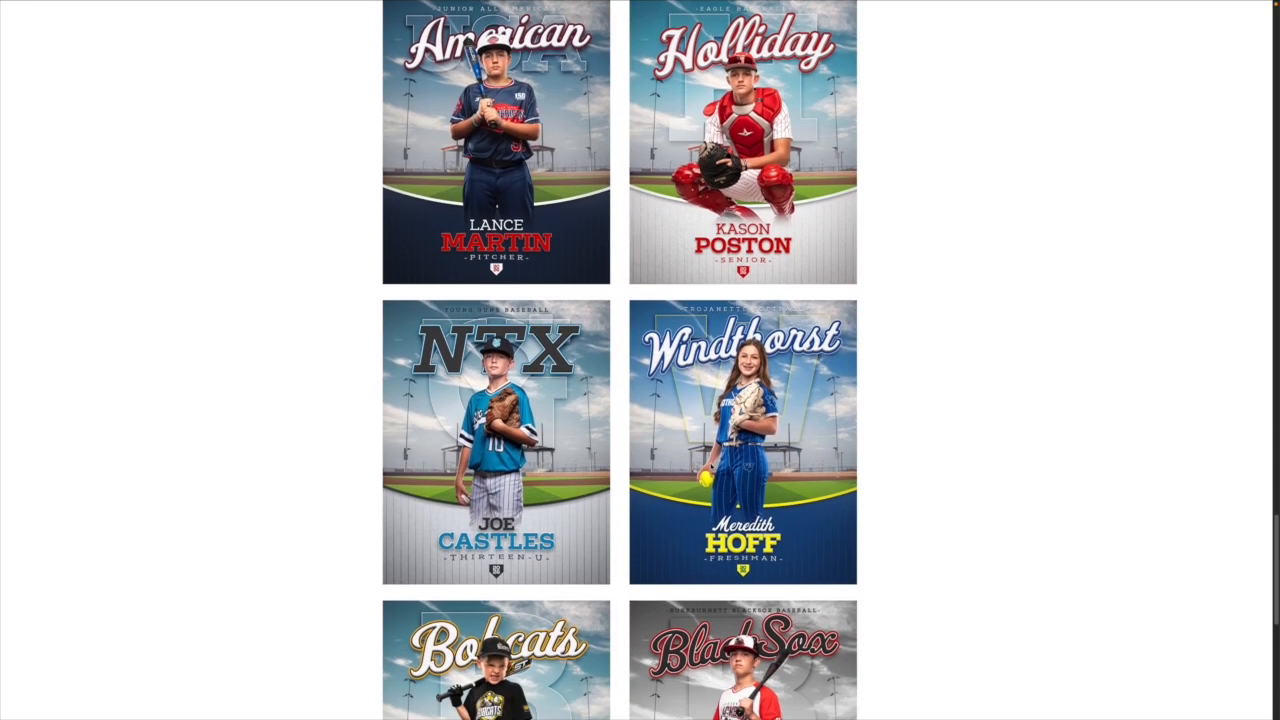
pyautogui.scroll(-1, 711, 469)
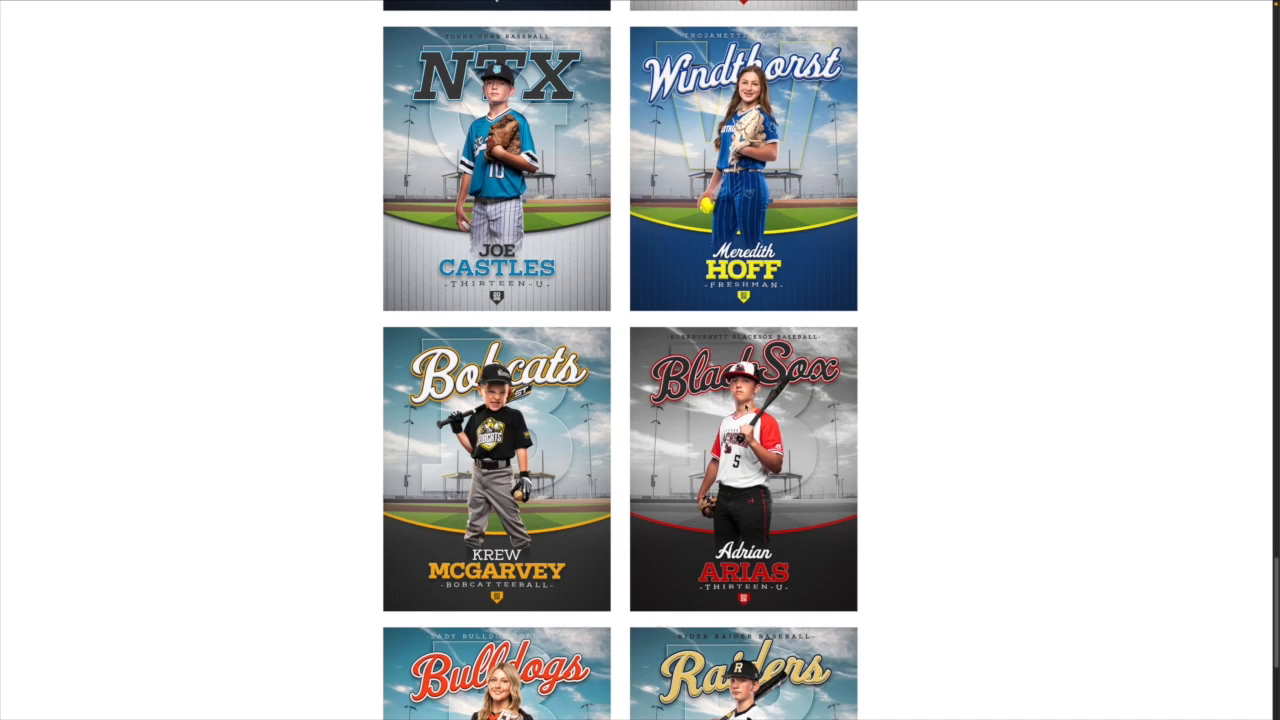
pyautogui.scroll(-2, 711, 469)
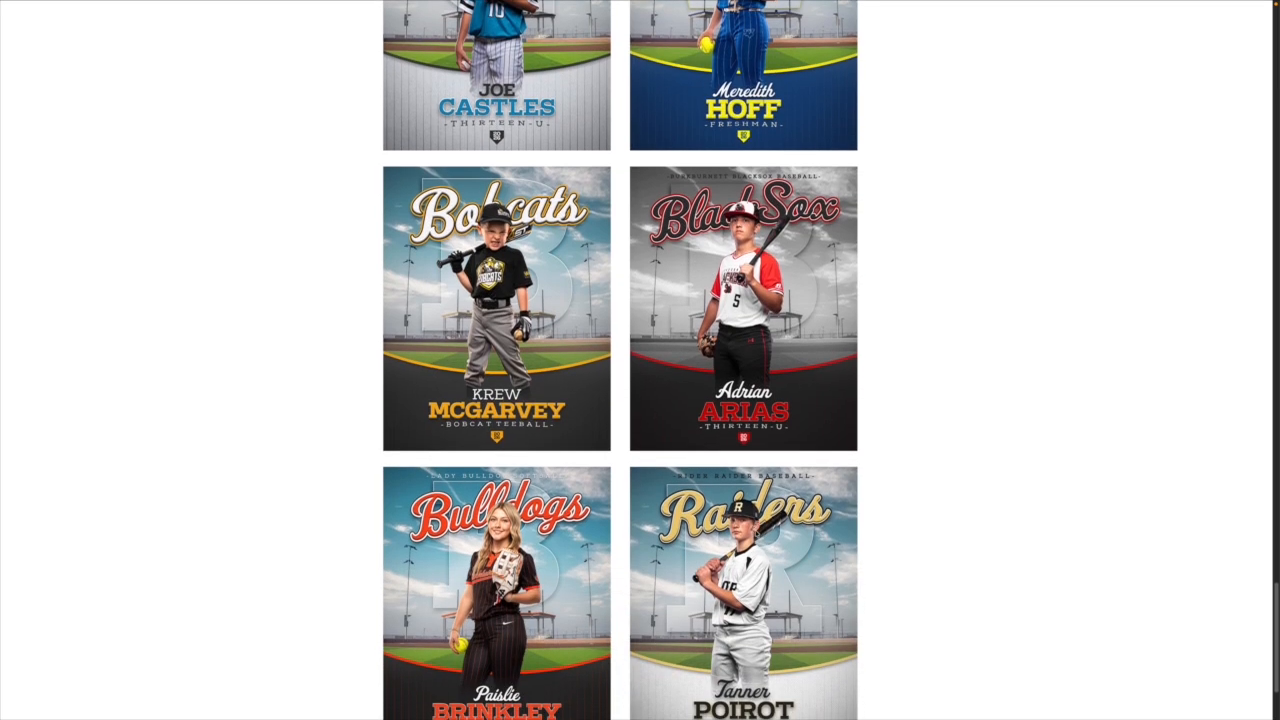
pyautogui.scroll(-2, 620, 360)
pyautogui.scroll(2, 620, 360)
pyautogui.scroll(2, 620, 360)
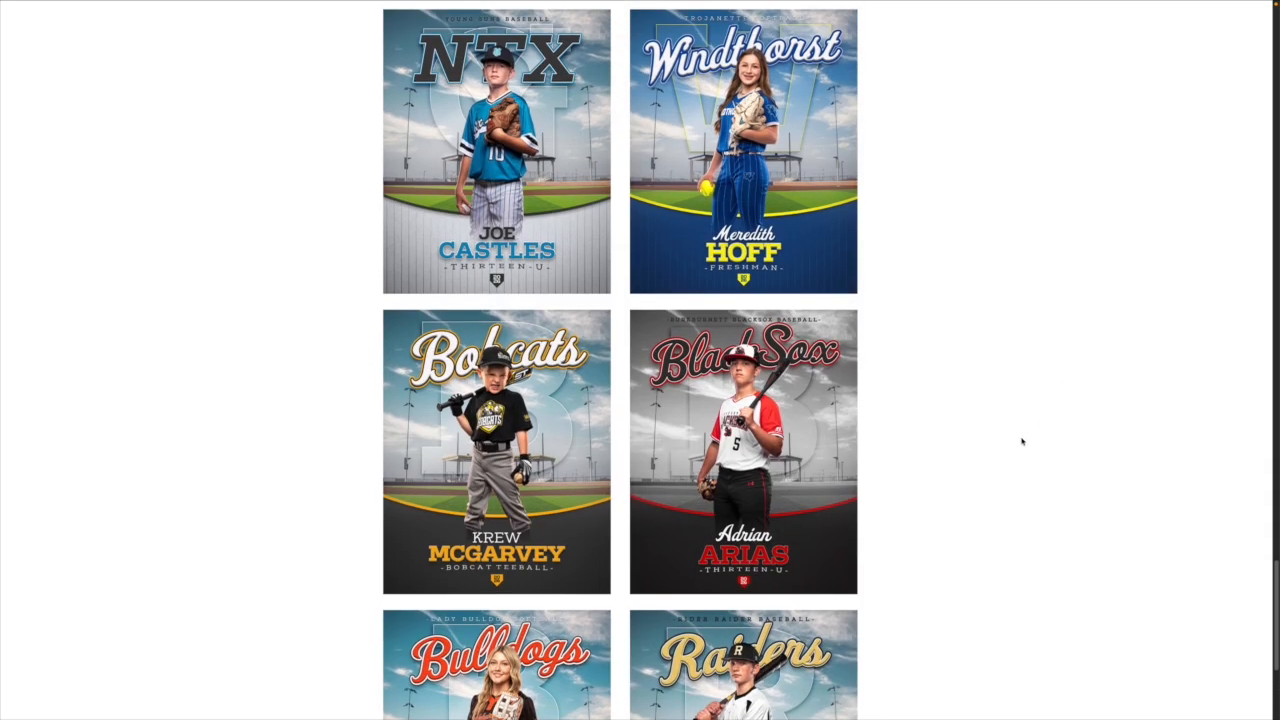
# Switch to Photoshop and reposition its window so the poster template and all panels fit the screen.
pyautogui.press('super+Tab')
pyautogui.press('super+Tab')
pyautogui.press('super+Tab')
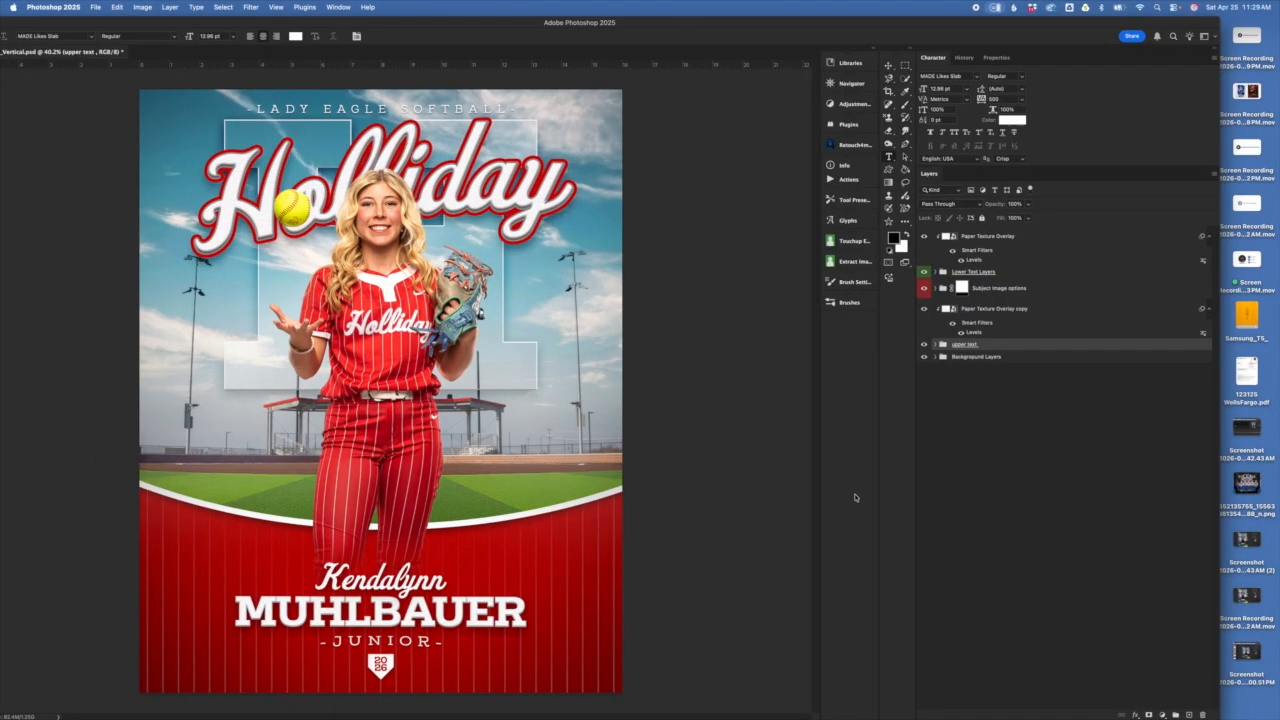
pyautogui.moveTo(226, 23); pyautogui.dragTo(324, 27)
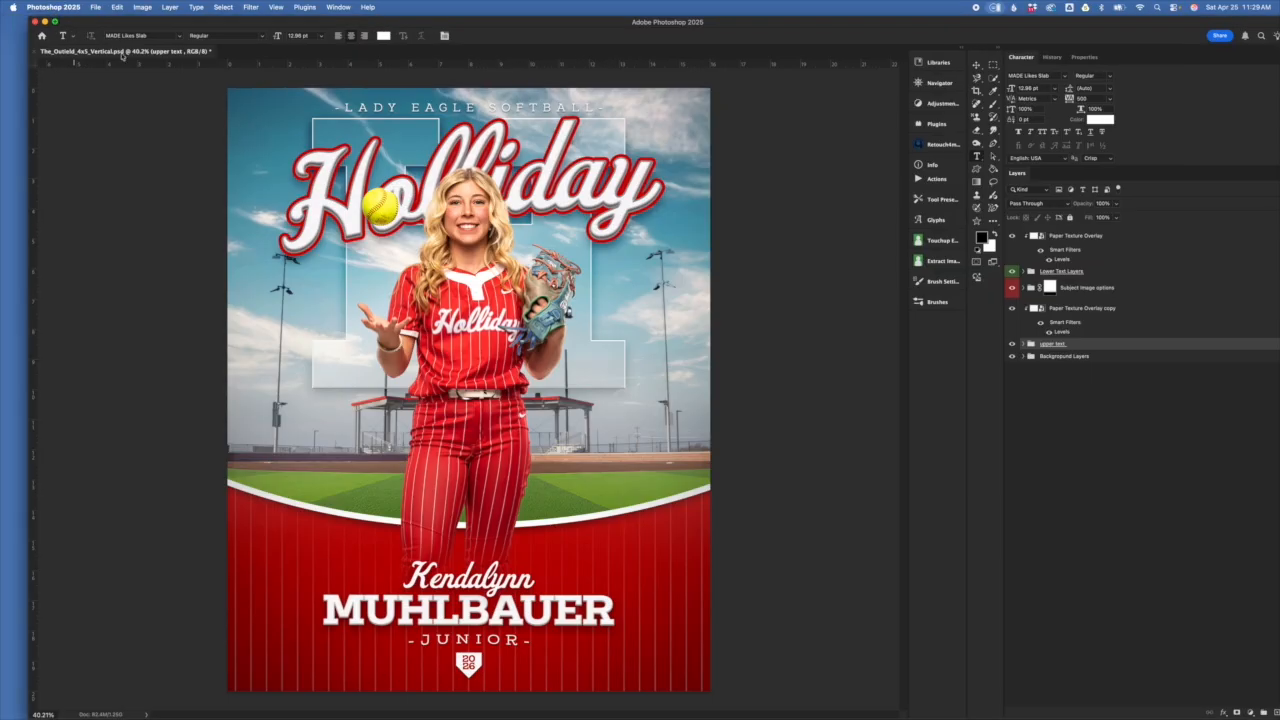
pyautogui.doubleClick(57, 24)
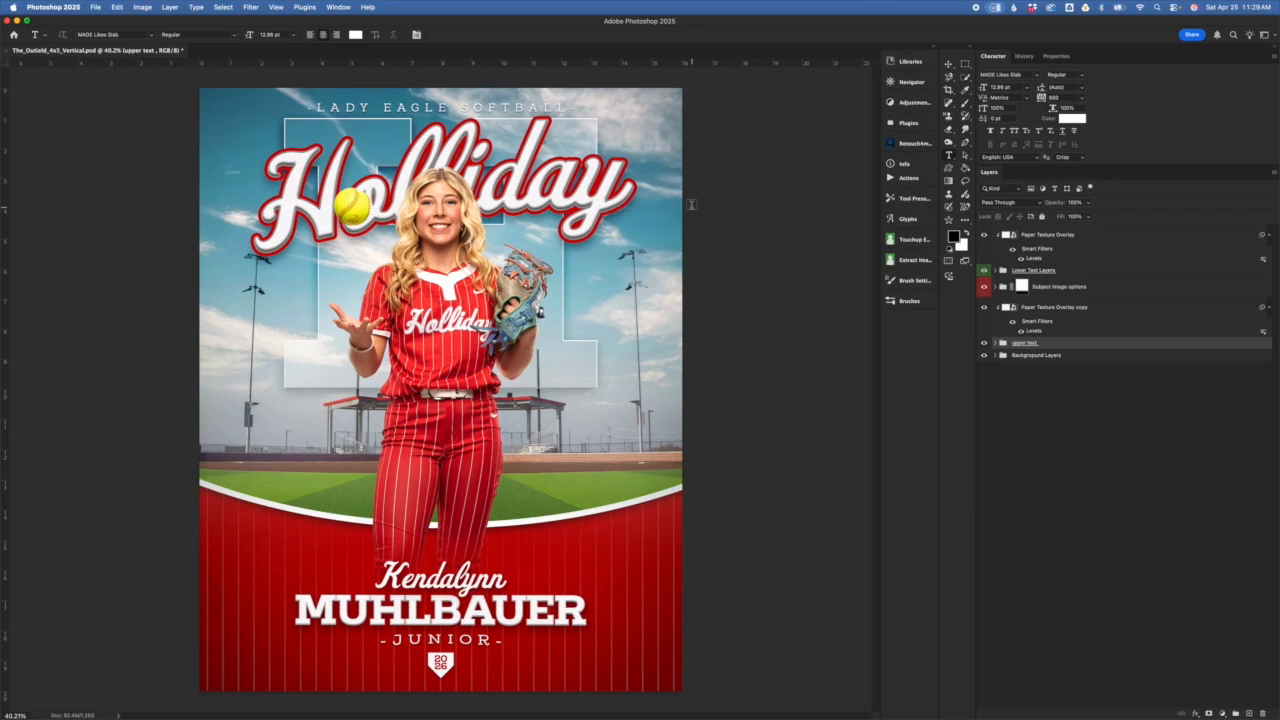
# Toggle the visibility of the Background Layers, upper text and Lower Text Layers groups off and on to inspect their contents.
pyautogui.click(1084, 357)
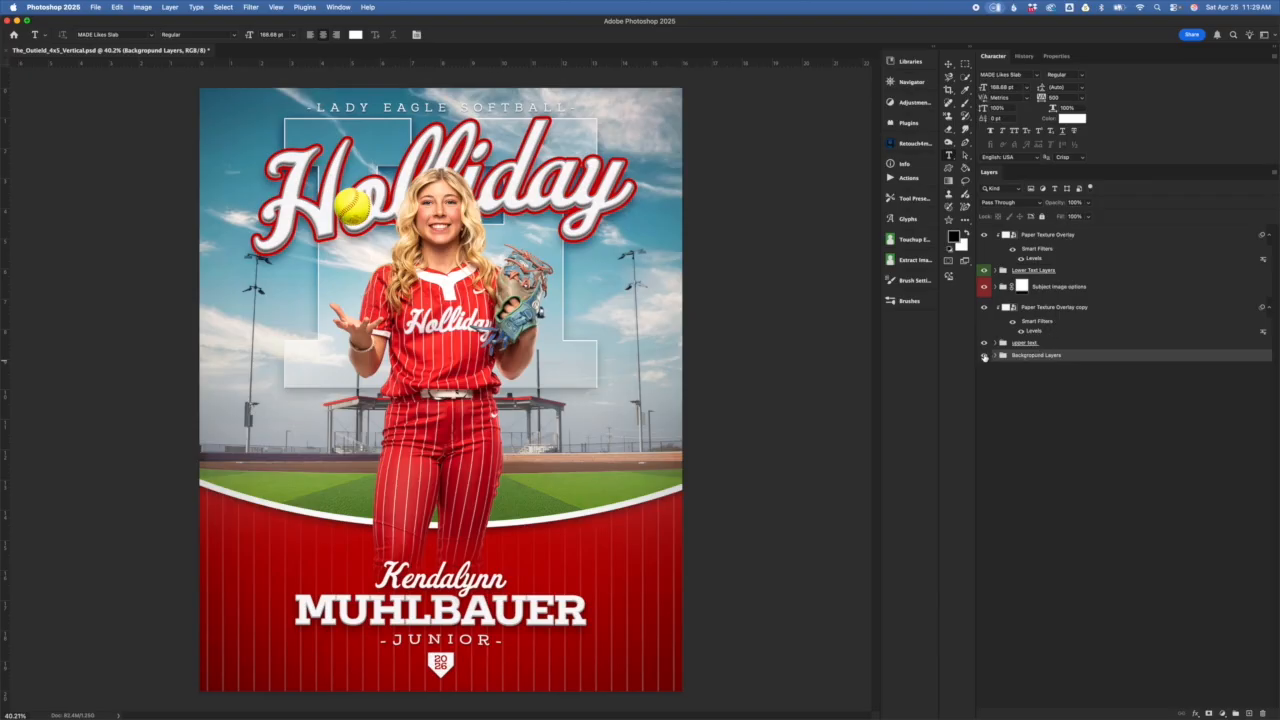
pyautogui.click(984, 355)
pyautogui.click(984, 355)
pyautogui.click(984, 343)
pyautogui.click(984, 343)
pyautogui.click(984, 270)
pyautogui.click(984, 270)
# Expand the Background Layers group and select the Change Lower Background Color layer.
pyautogui.click(996, 356)
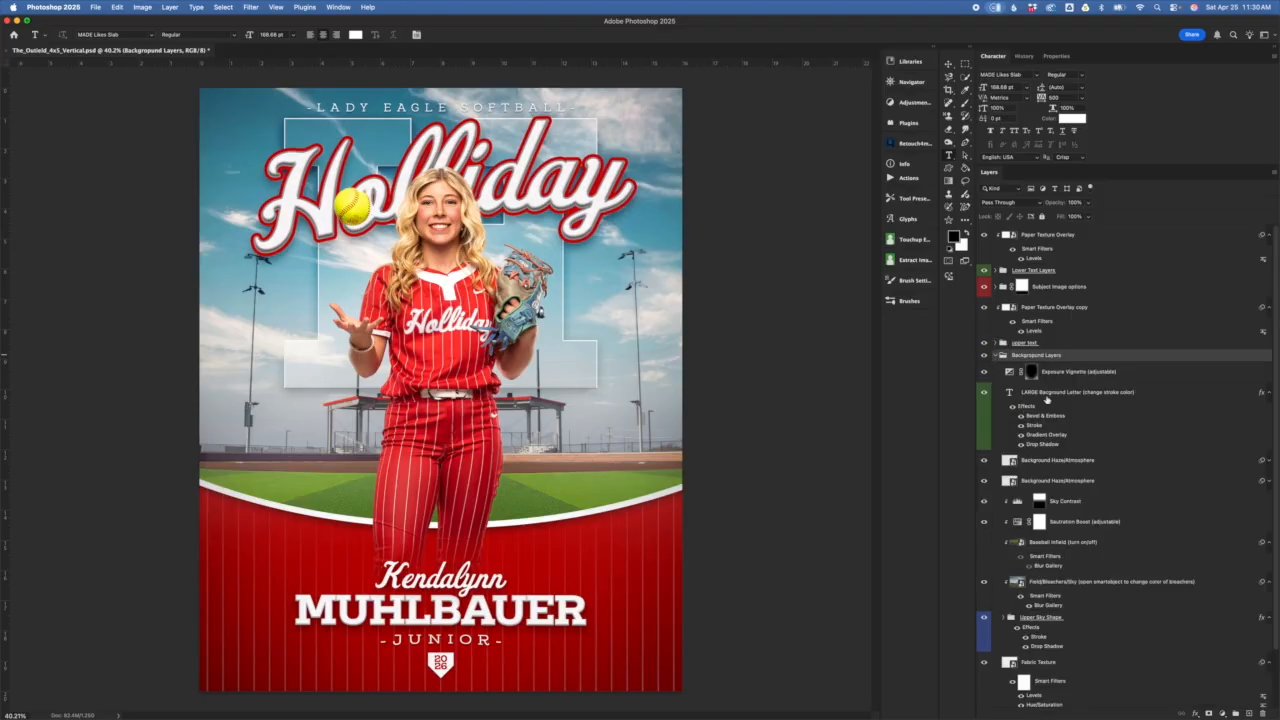
pyautogui.scroll(-3, 1047, 415)
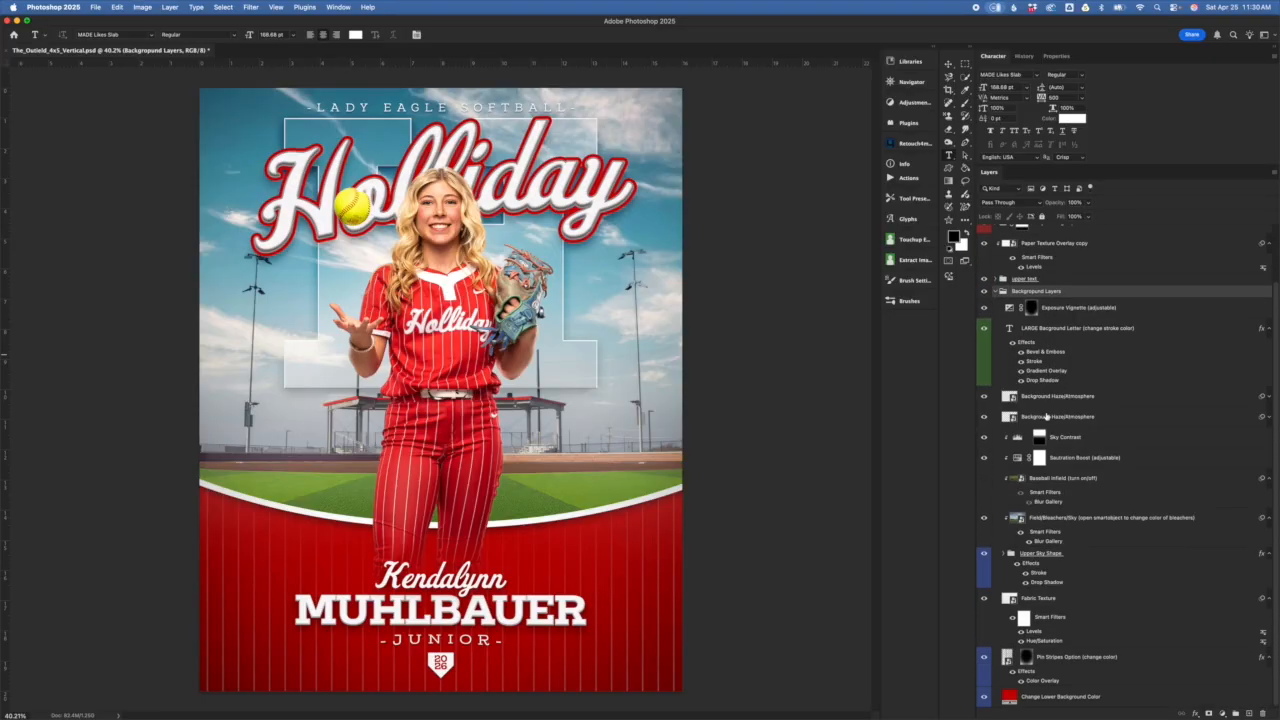
pyautogui.click(1082, 699)
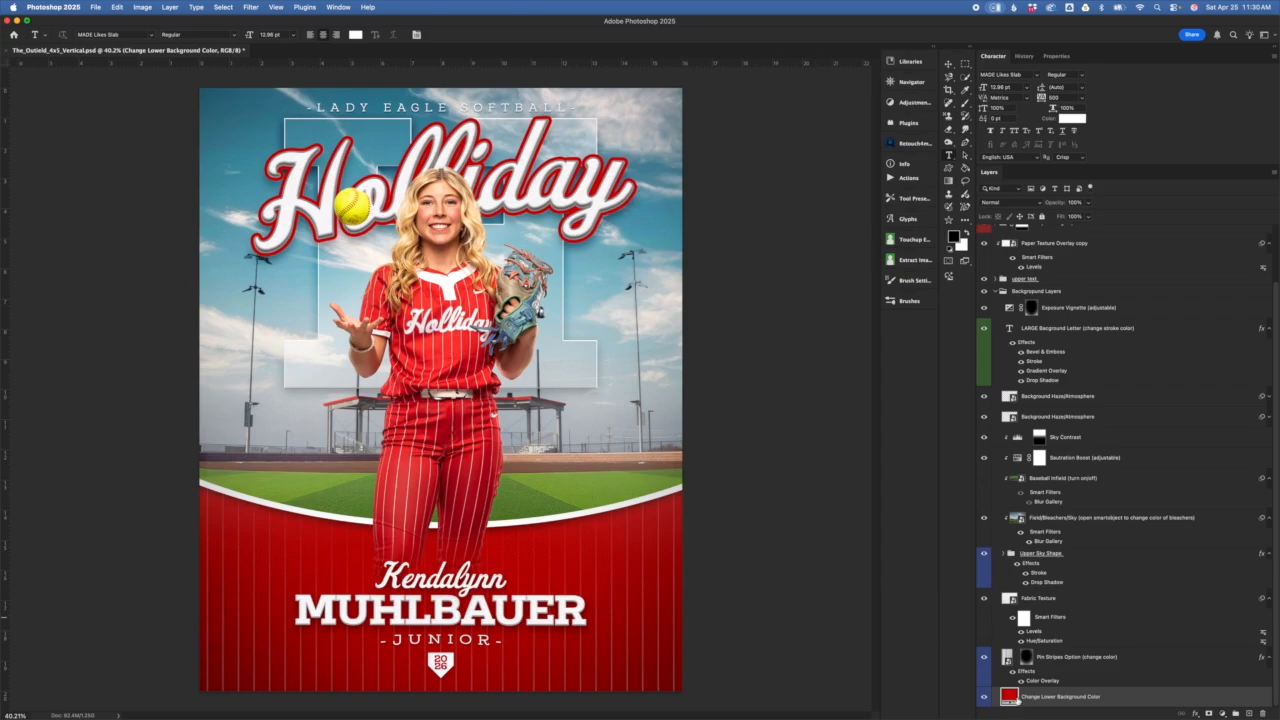
# Try different reds for the lower background fill, sampling from the jersey and picking darker shades.
pyautogui.doubleClick(1010, 698)
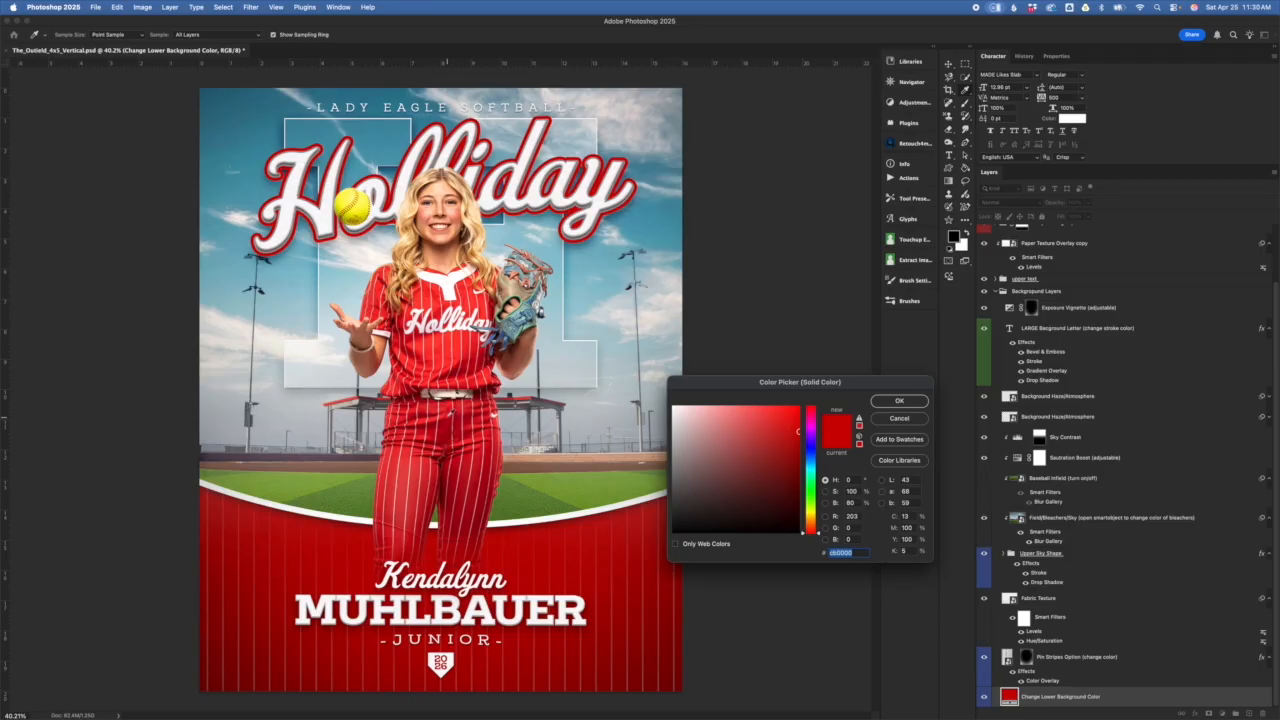
pyautogui.click(462, 349)
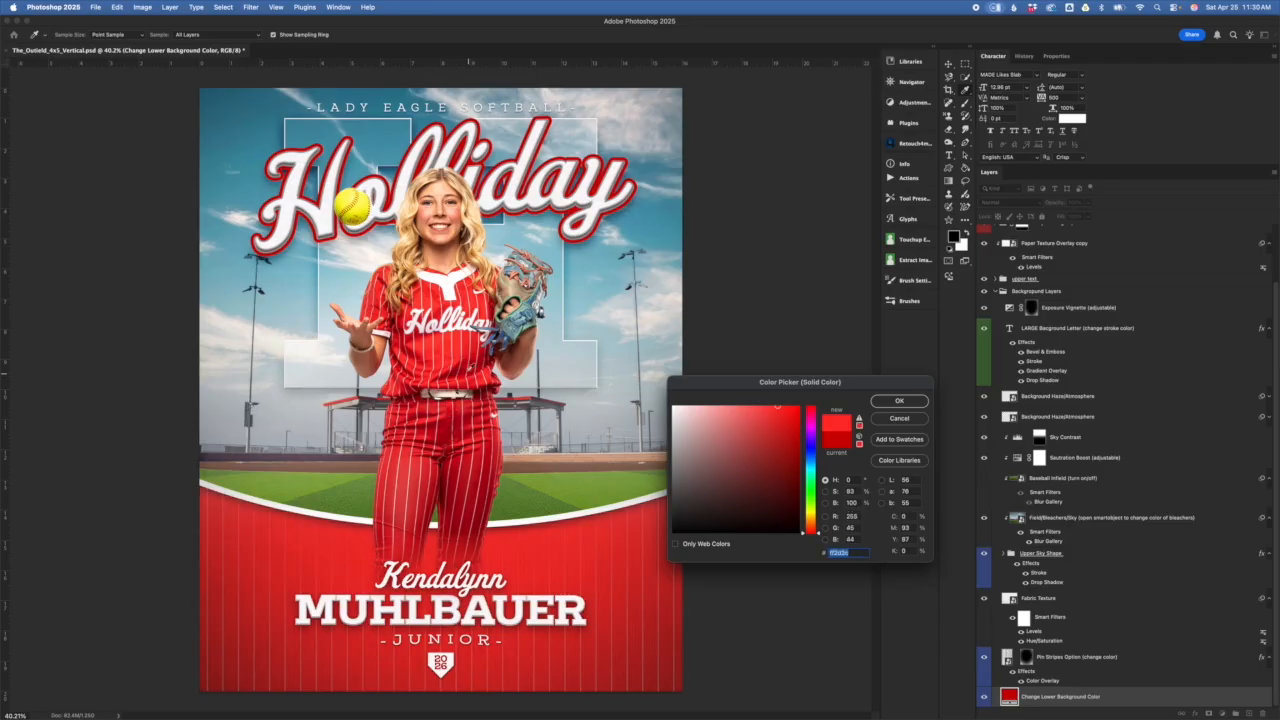
pyautogui.click(447, 309)
pyautogui.click(441, 313)
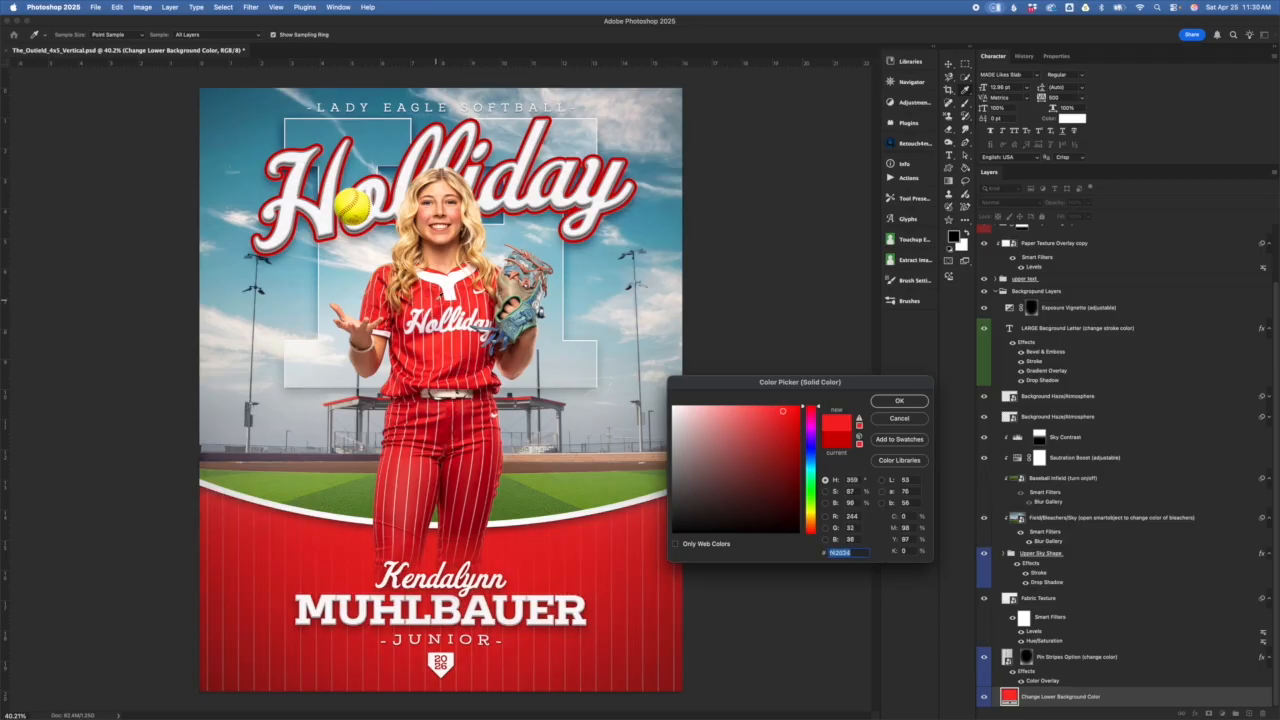
pyautogui.click(793, 431)
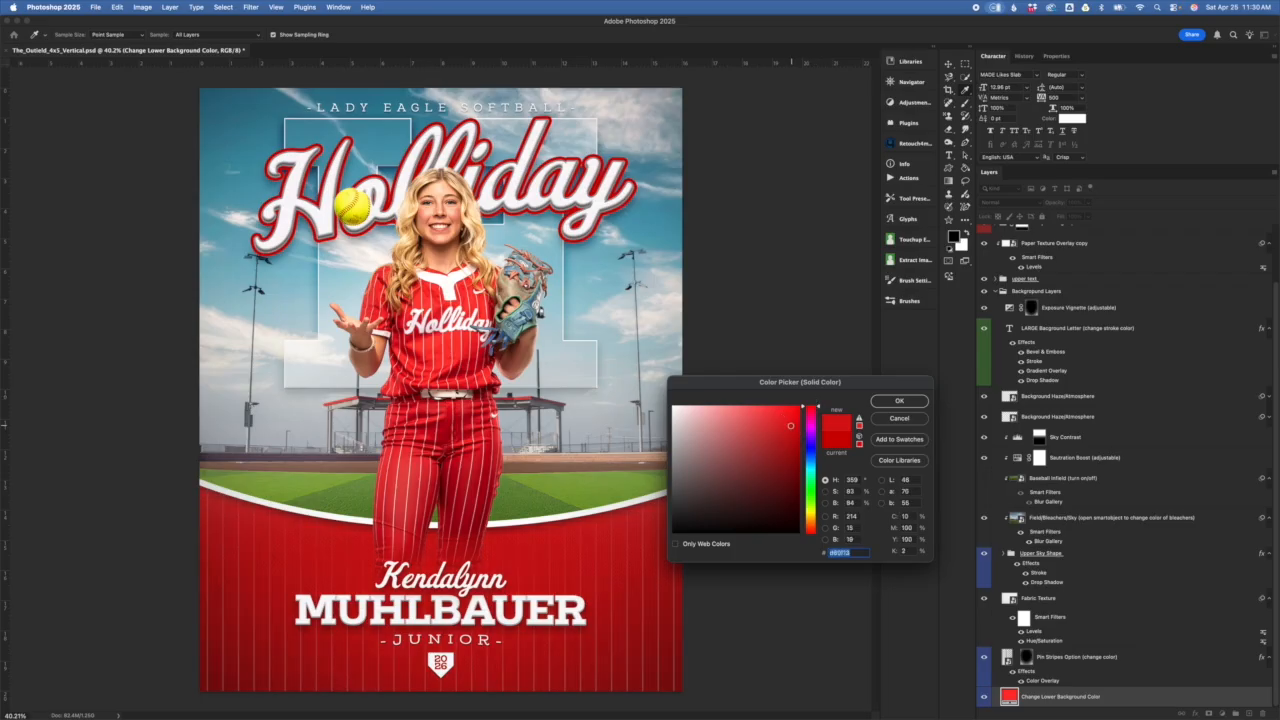
pyautogui.click(793, 420)
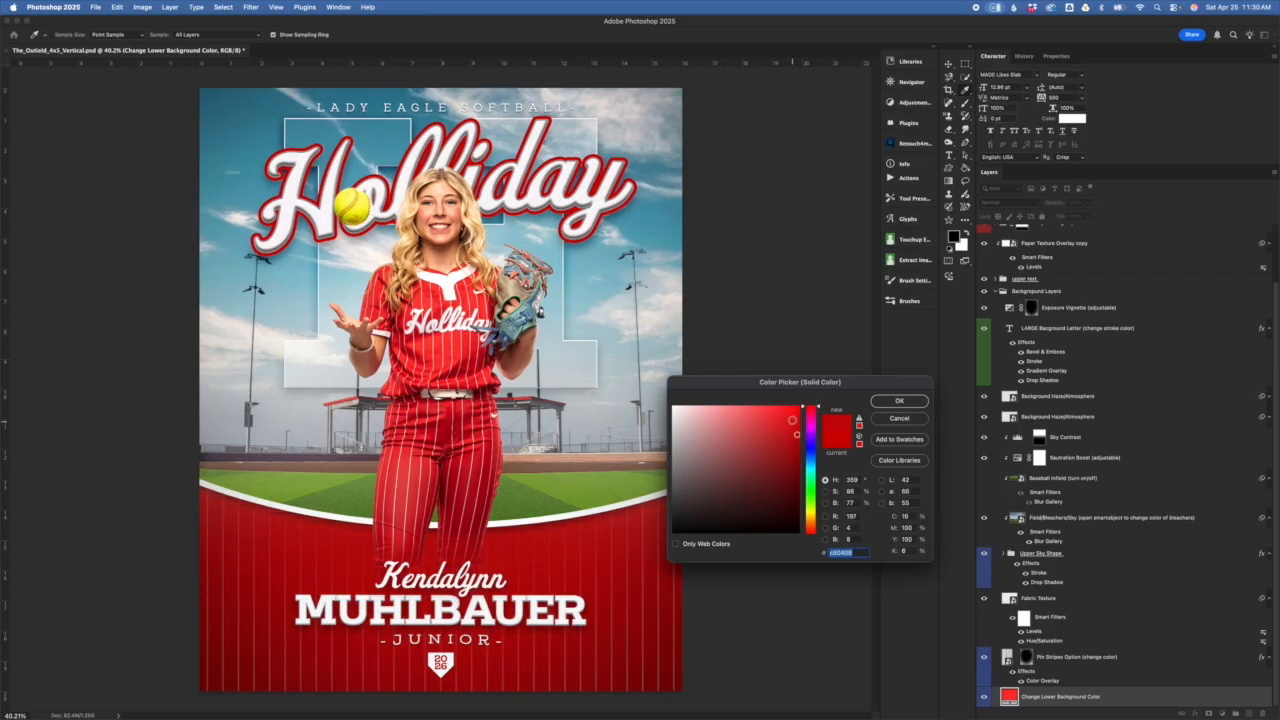
pyautogui.click(787, 436)
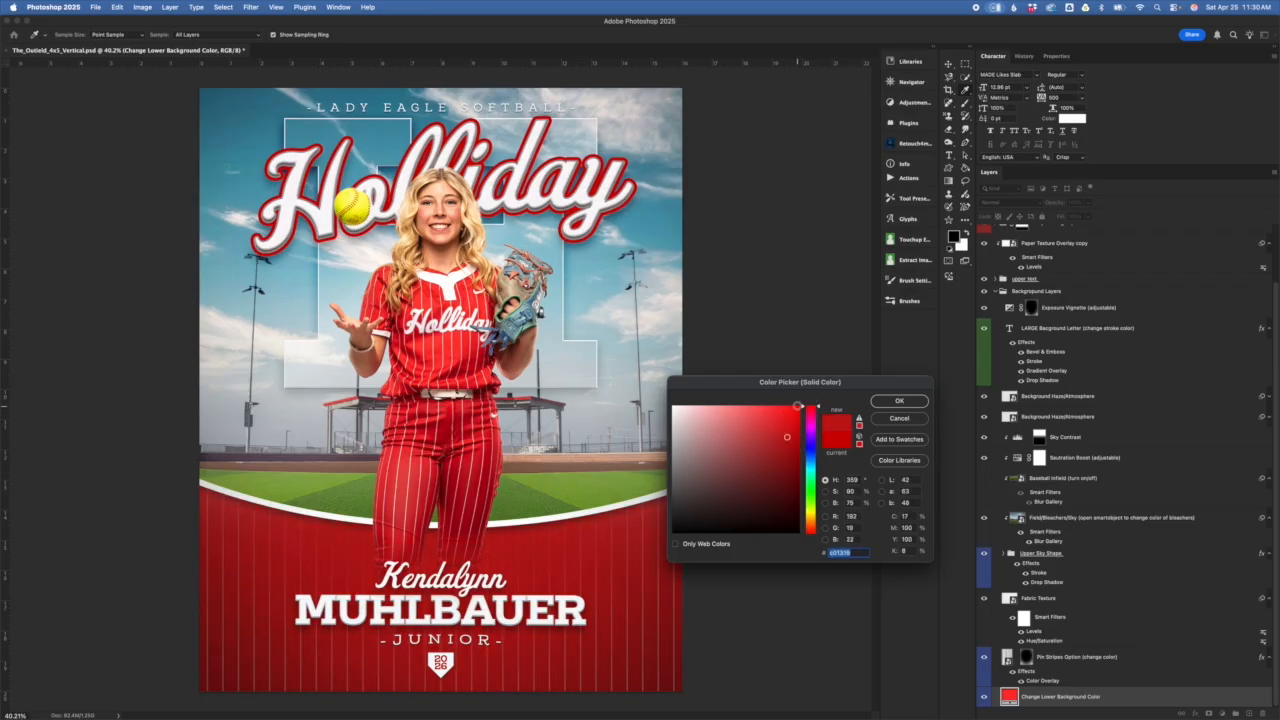
# Try several green shades for the lower background fill, and discard the colour change.
pyautogui.moveTo(812, 425); pyautogui.dragTo(812, 493)
pyautogui.click(748, 460)
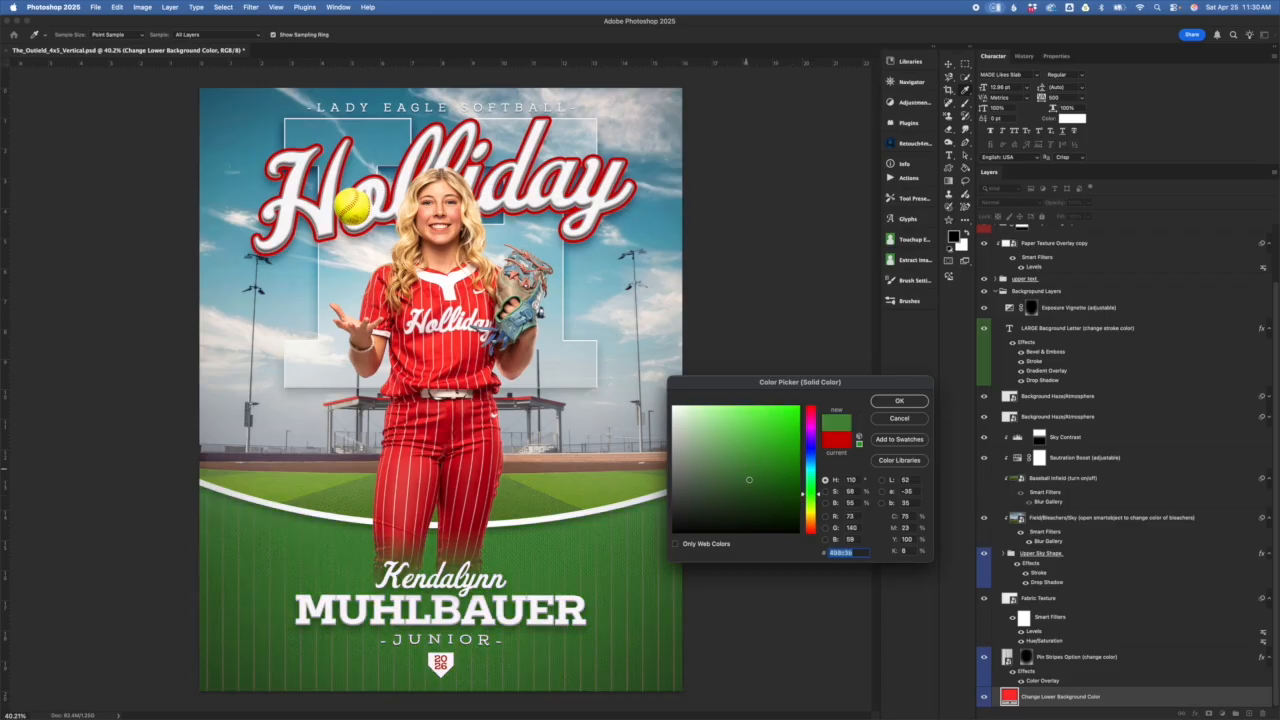
pyautogui.click(712, 486)
pyautogui.click(766, 466)
pyautogui.click(763, 418)
pyautogui.click(775, 419)
pyautogui.click(781, 452)
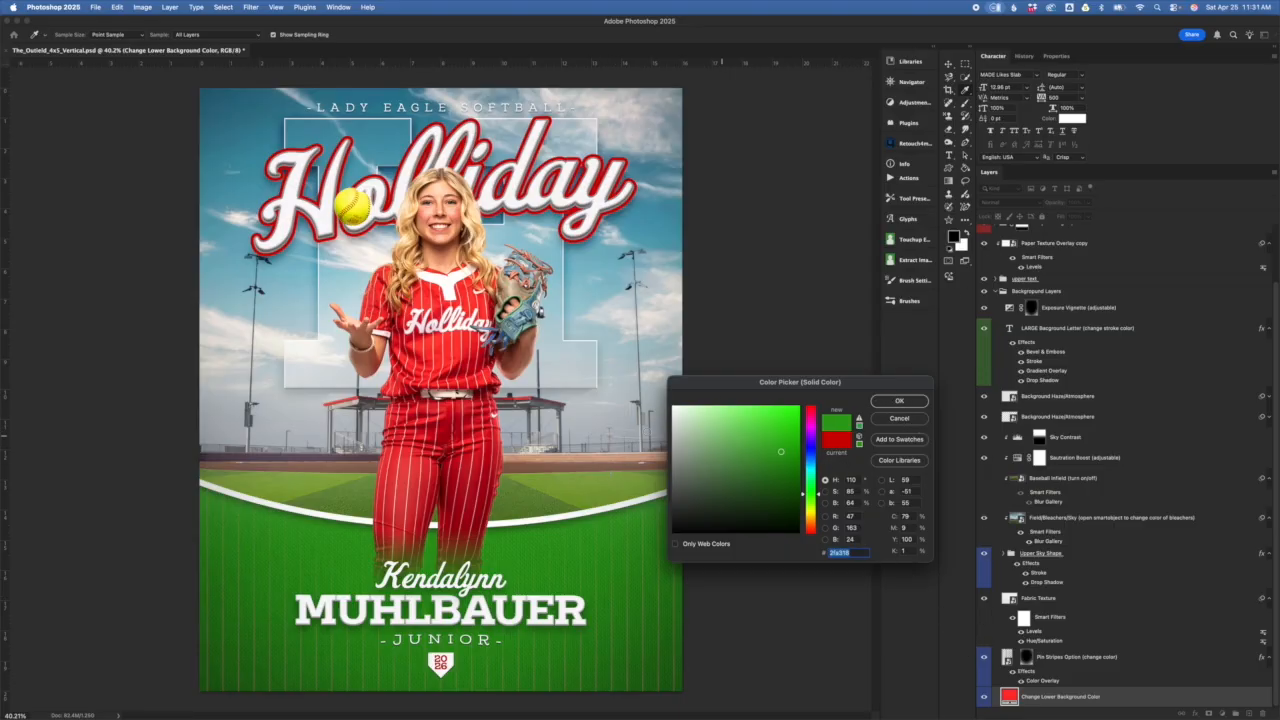
pyautogui.click(912, 424)
# Select the Pin Stripes Option layer and toggle its visibility off and on to compare the lower background.
pyautogui.click(1150, 660)
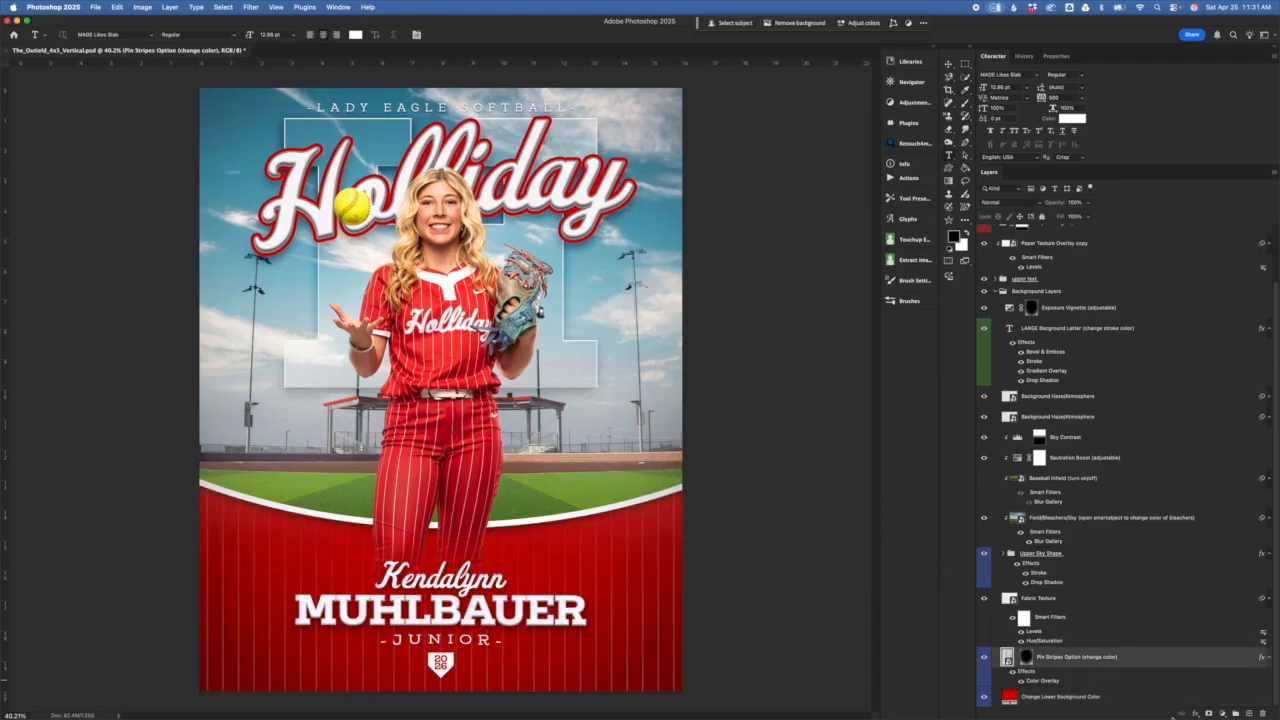
pyautogui.click(985, 658)
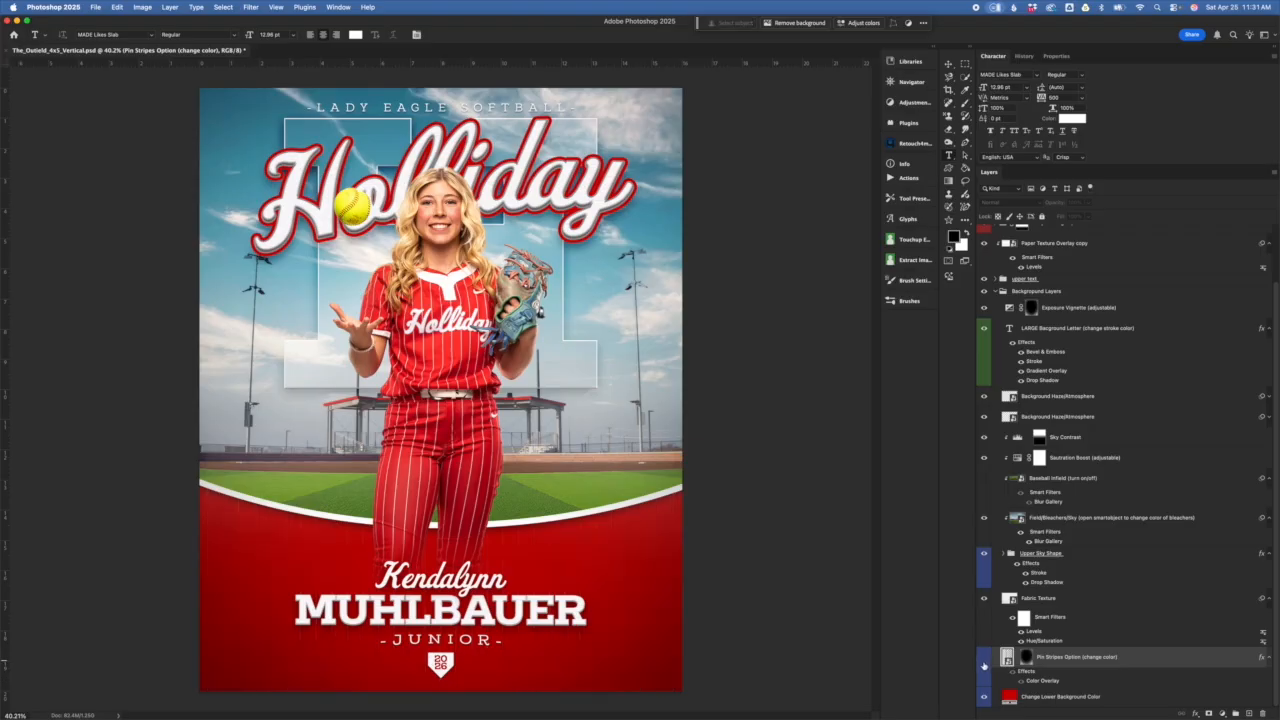
pyautogui.click(984, 659)
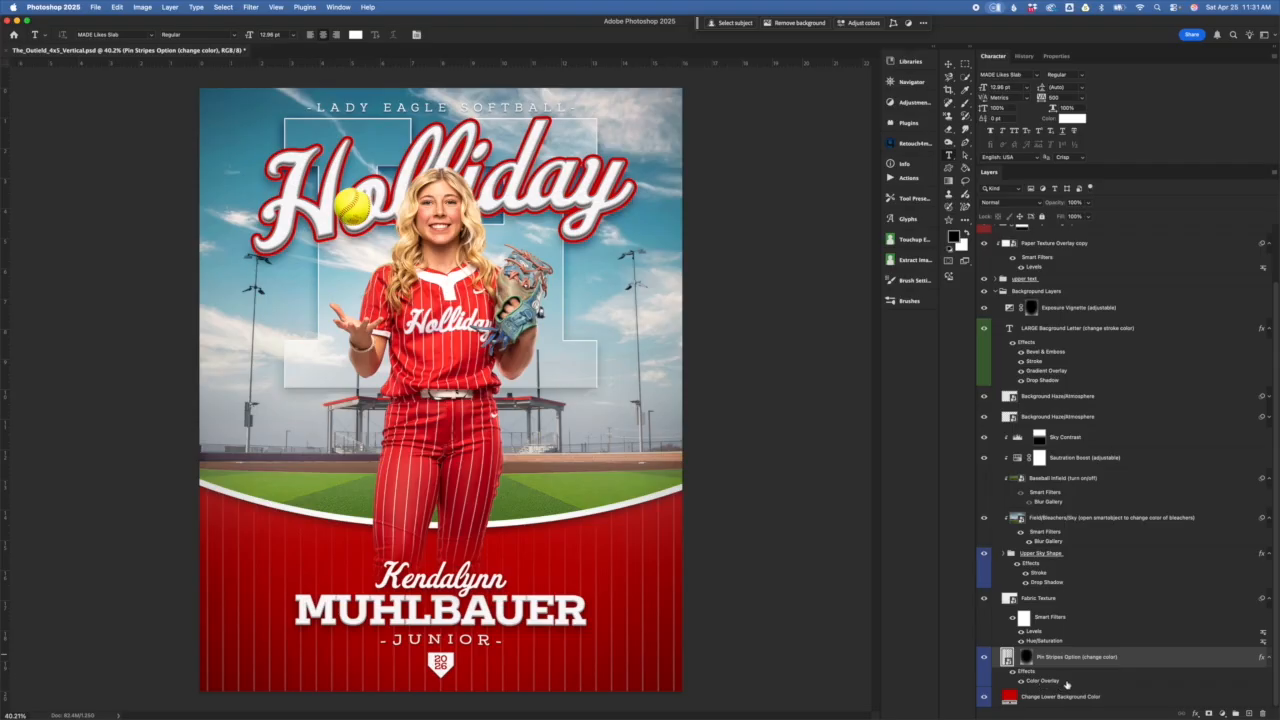
# Try white as the Pin Stripes Option layer's Color Overlay, and restore its original colour.
pyautogui.doubleClick(1048, 684)
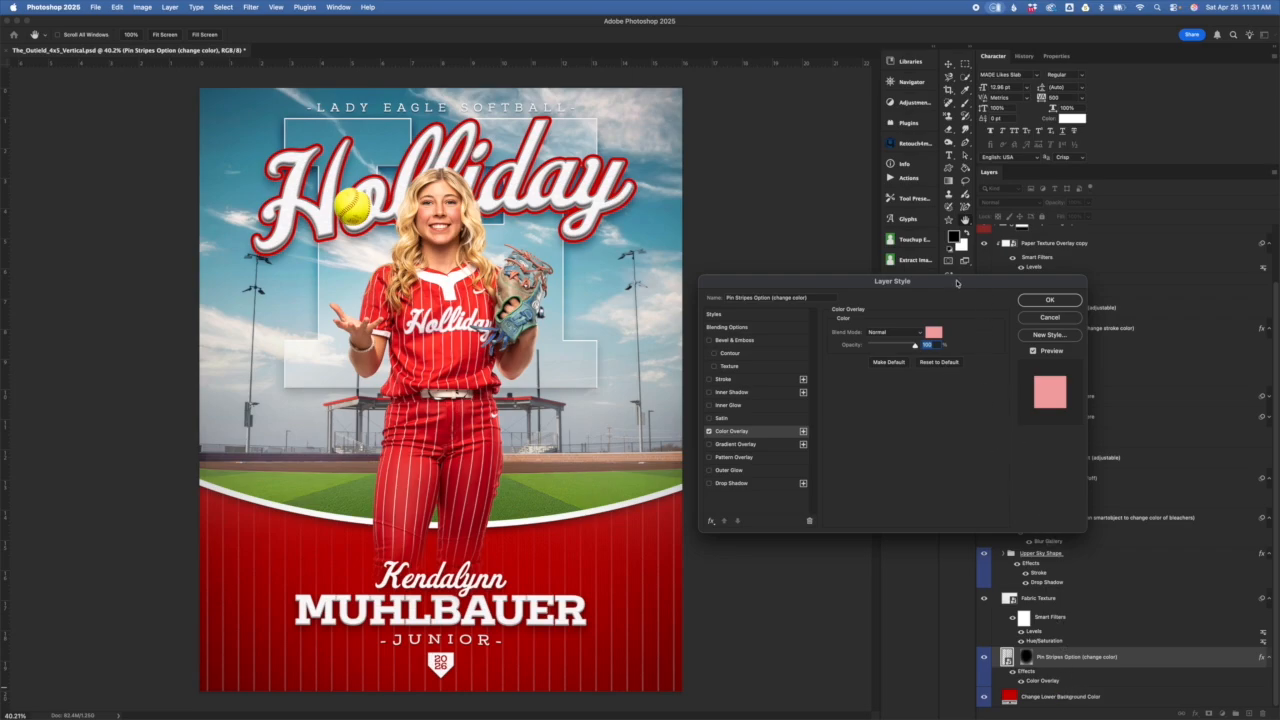
pyautogui.moveTo(956, 283); pyautogui.dragTo(1079, 292)
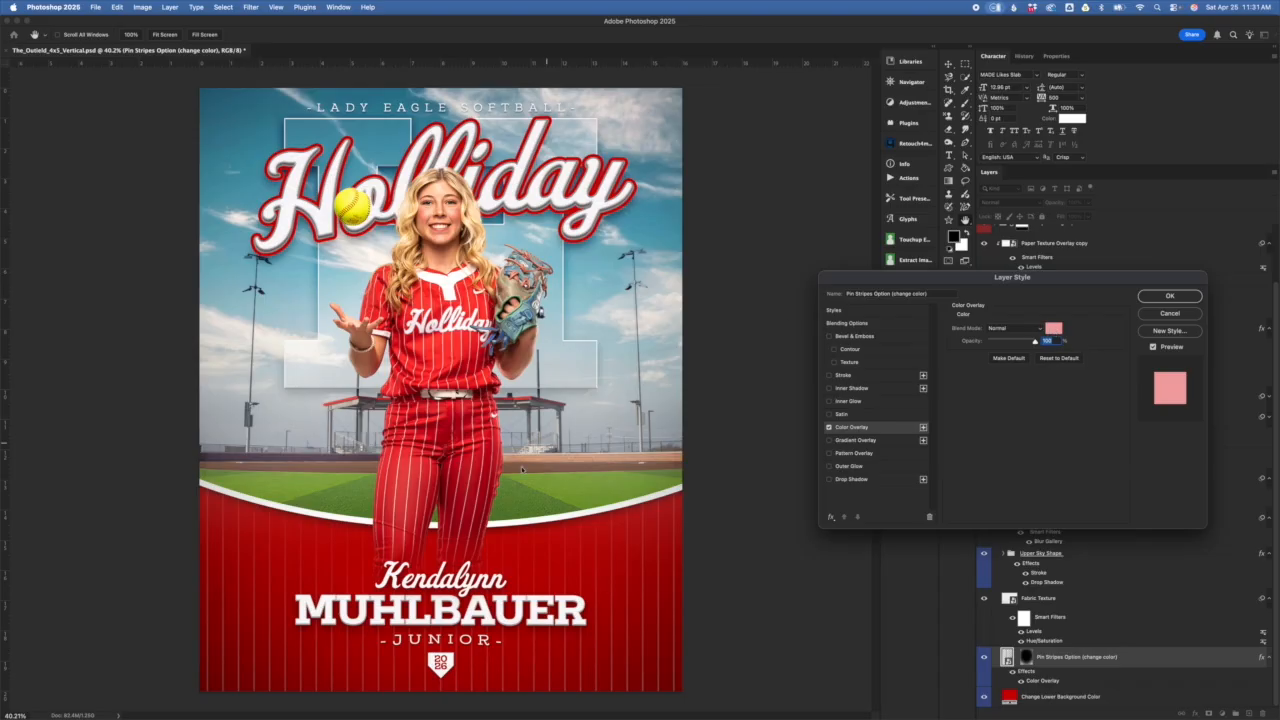
pyautogui.click(1054, 328)
pyautogui.click(673, 407)
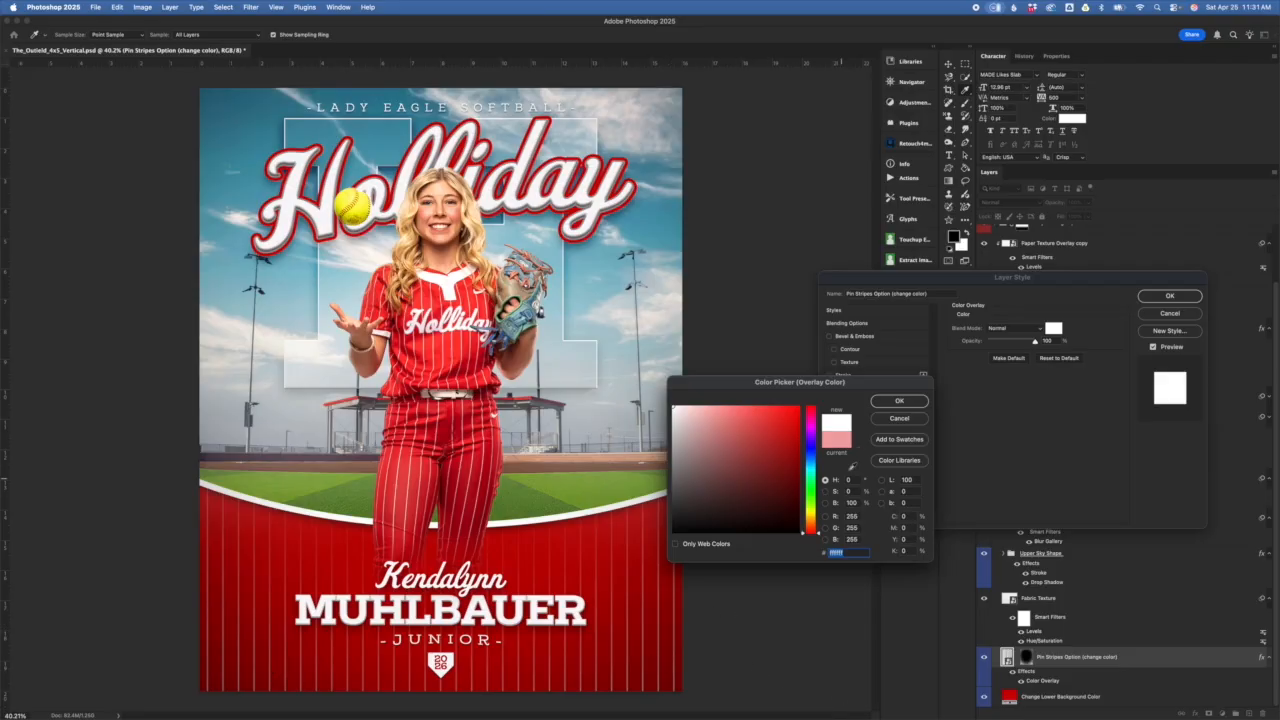
pyautogui.click(840, 440)
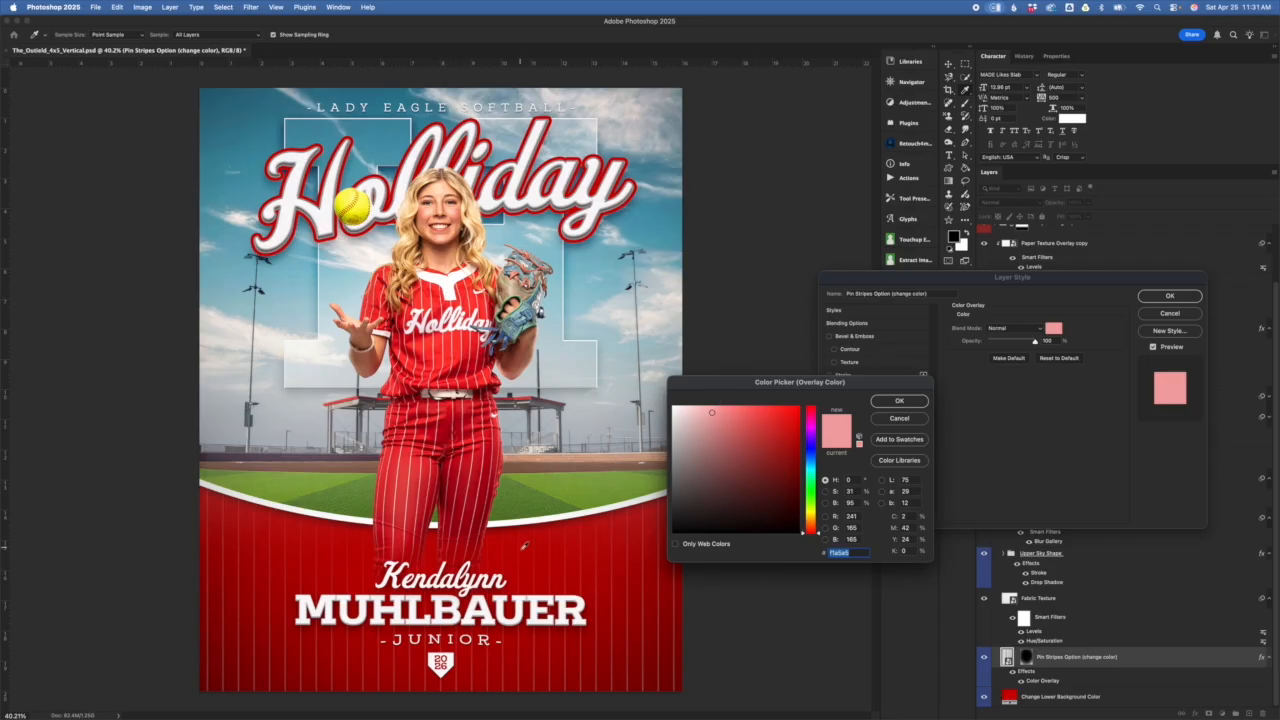
# Try green shades for the pin stripes' Color Overlay, and discard the layer style changes.
pyautogui.click(816, 491)
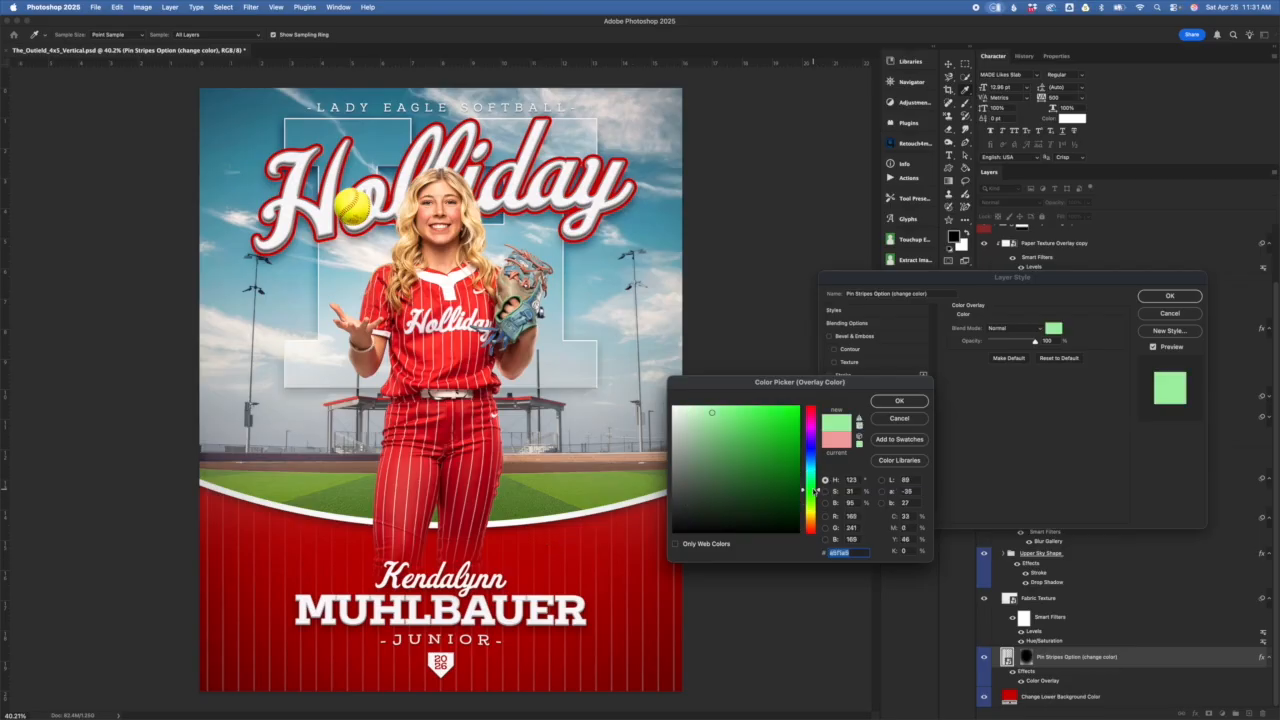
pyautogui.click(684, 418)
pyautogui.click(716, 431)
pyautogui.click(718, 430)
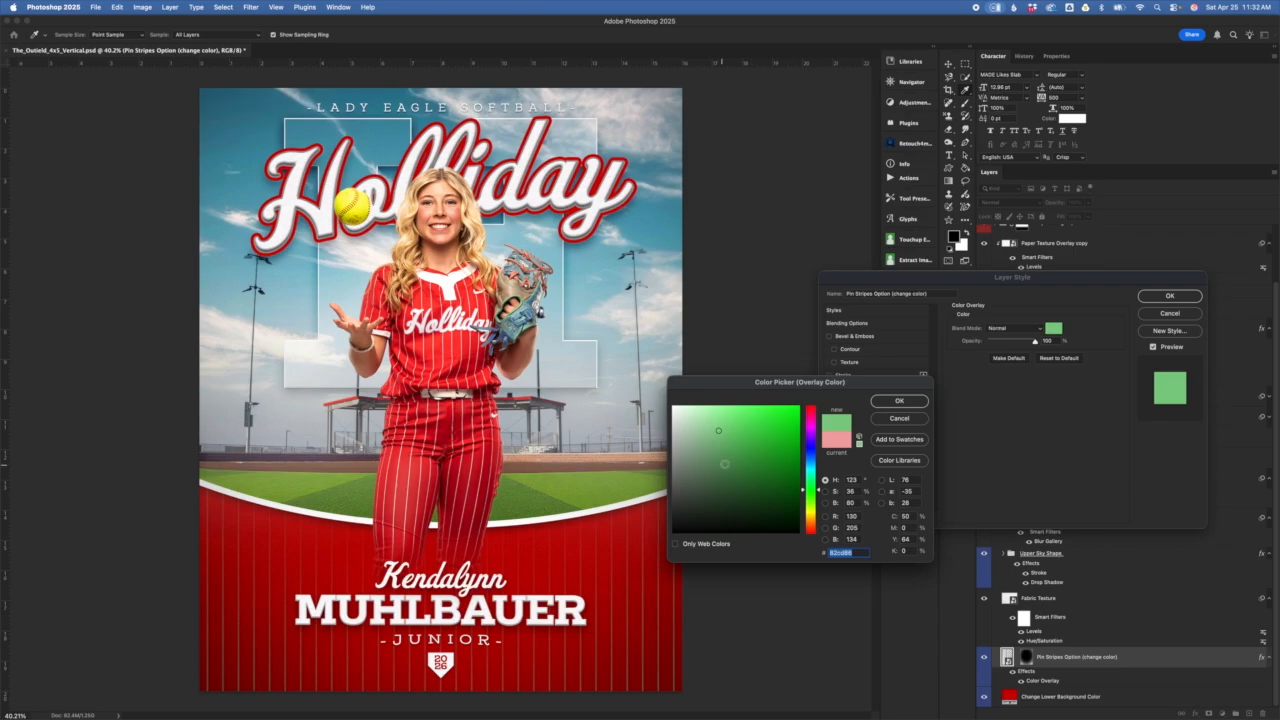
pyautogui.click(901, 418)
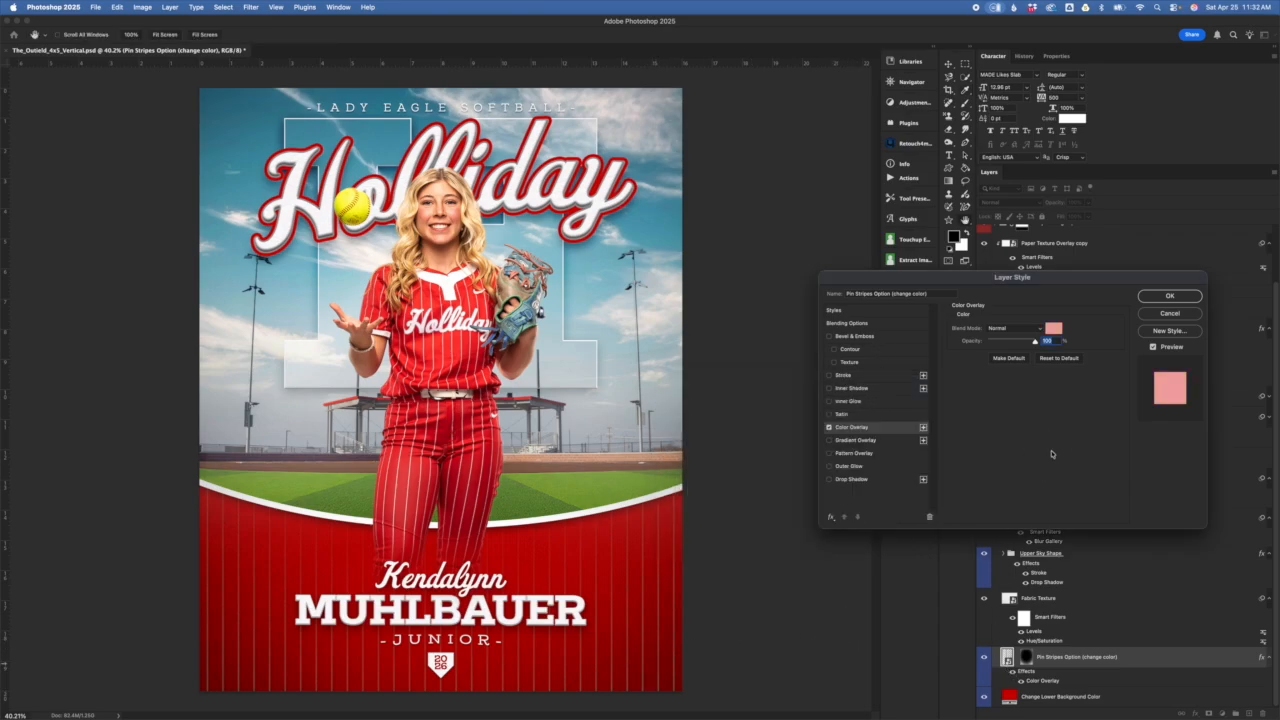
pyautogui.click(1176, 314)
# Select the Fabric Texture layer and examine its effect on the lower red background up close.
pyautogui.click(1092, 604)
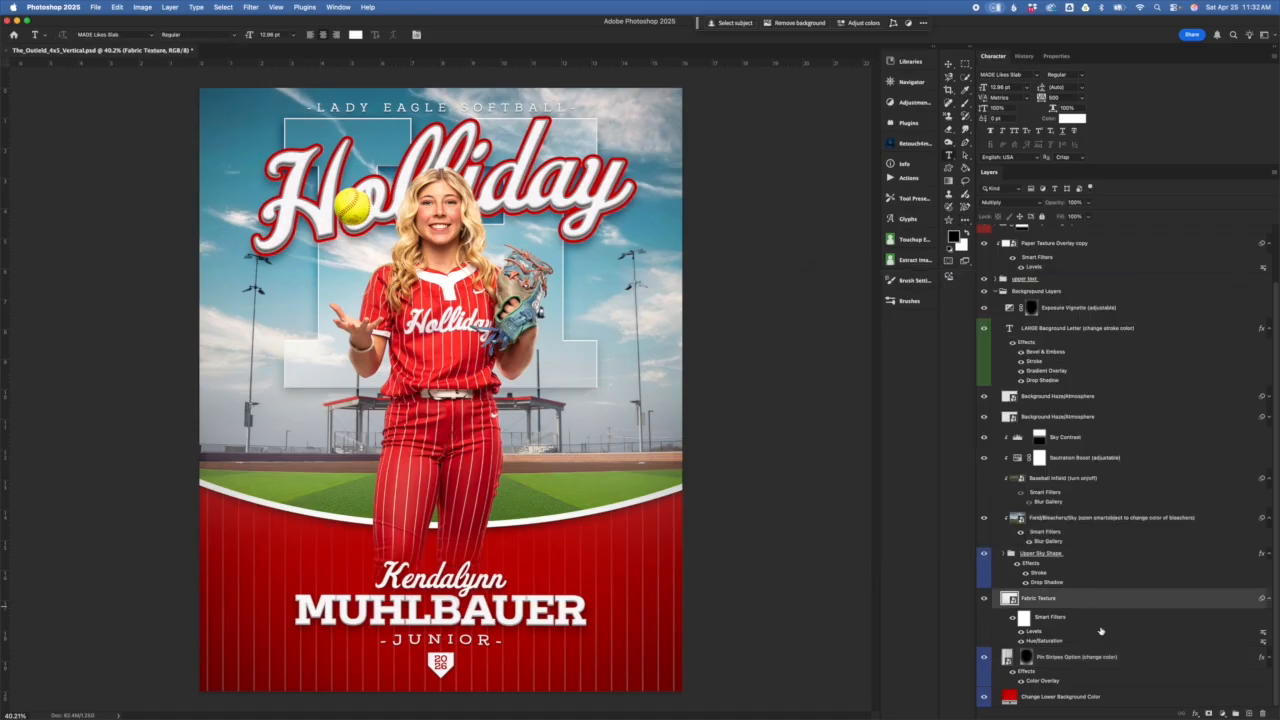
pyautogui.click(983, 598)
pyautogui.scroll(6, 596, 628)
pyautogui.scroll(-8, 601, 630)
pyautogui.hscroll(3, 601, 630)
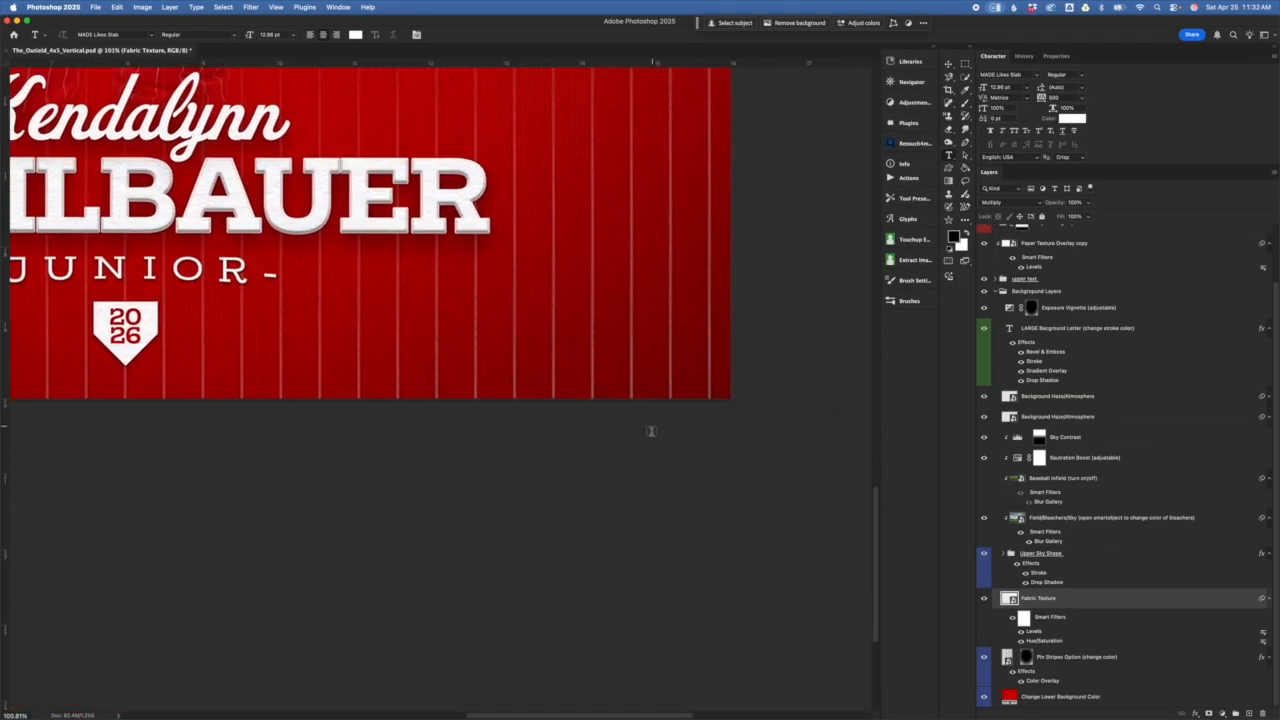
pyautogui.scroll(-5, 640, 457)
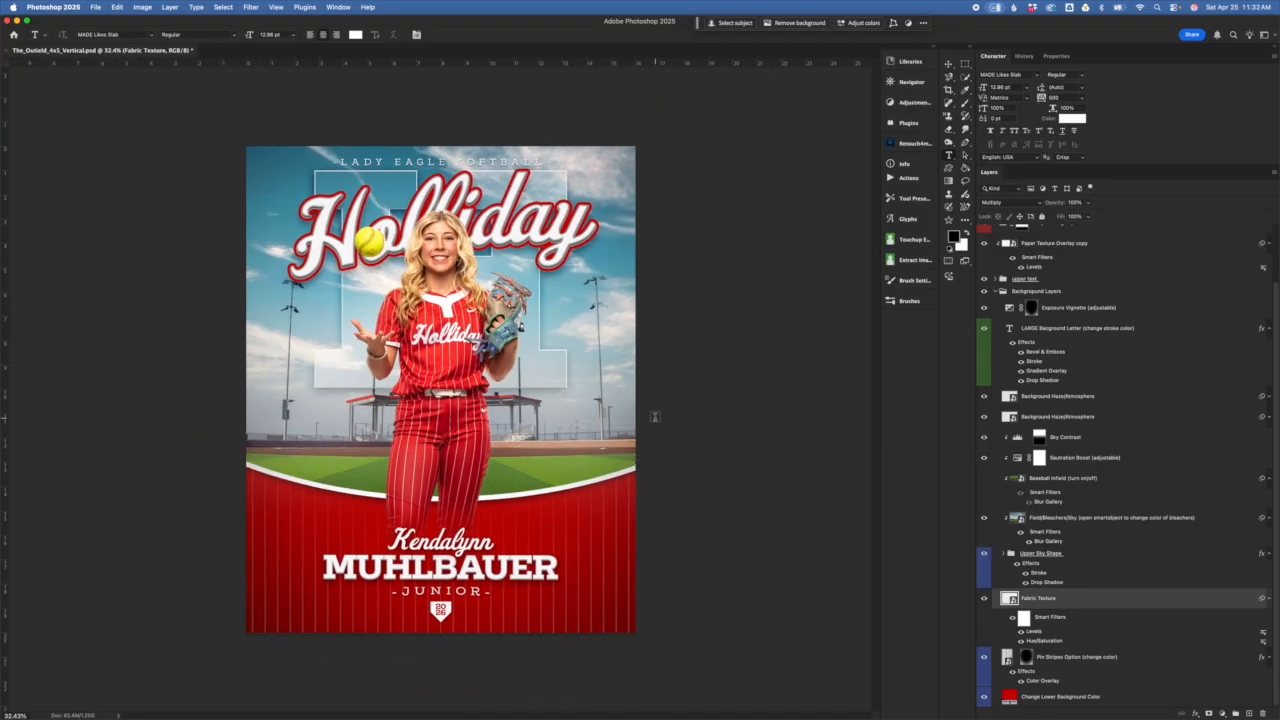
# Inspect the Fabric Texture layer's Levels smart filter settings and close them without changes.
pyautogui.scroll(1, 656, 416)
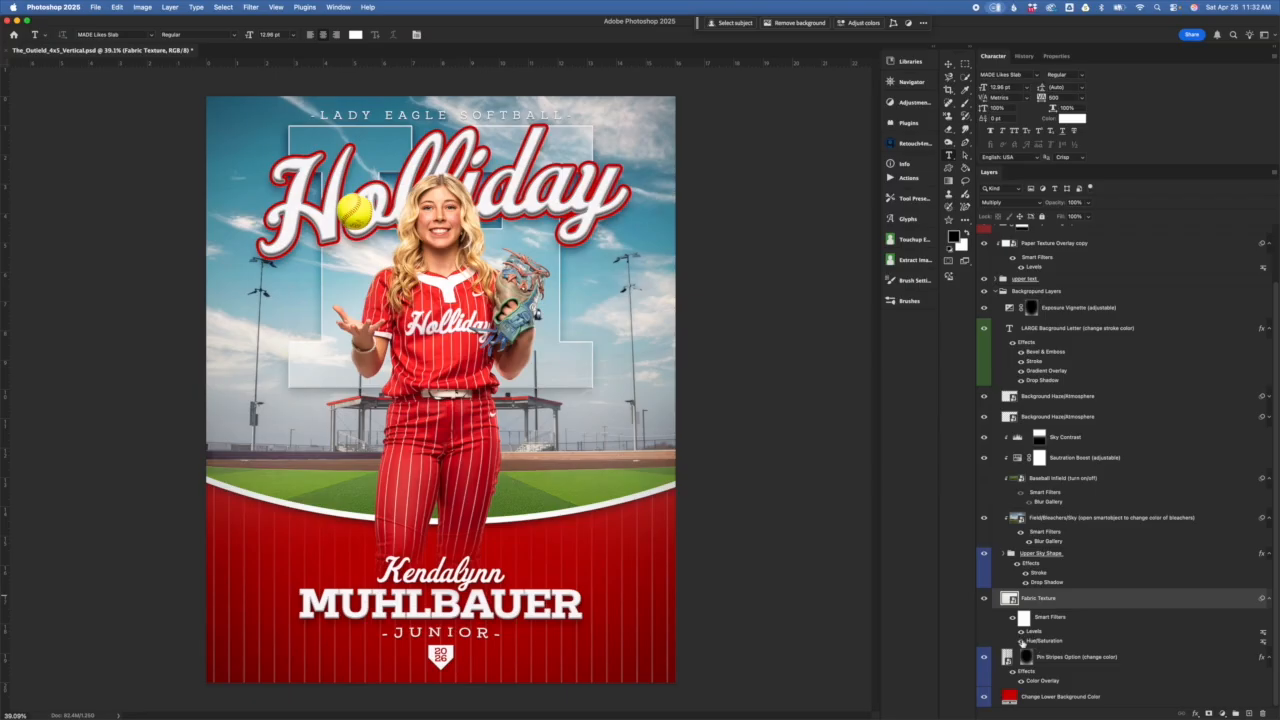
pyautogui.doubleClick(1034, 633)
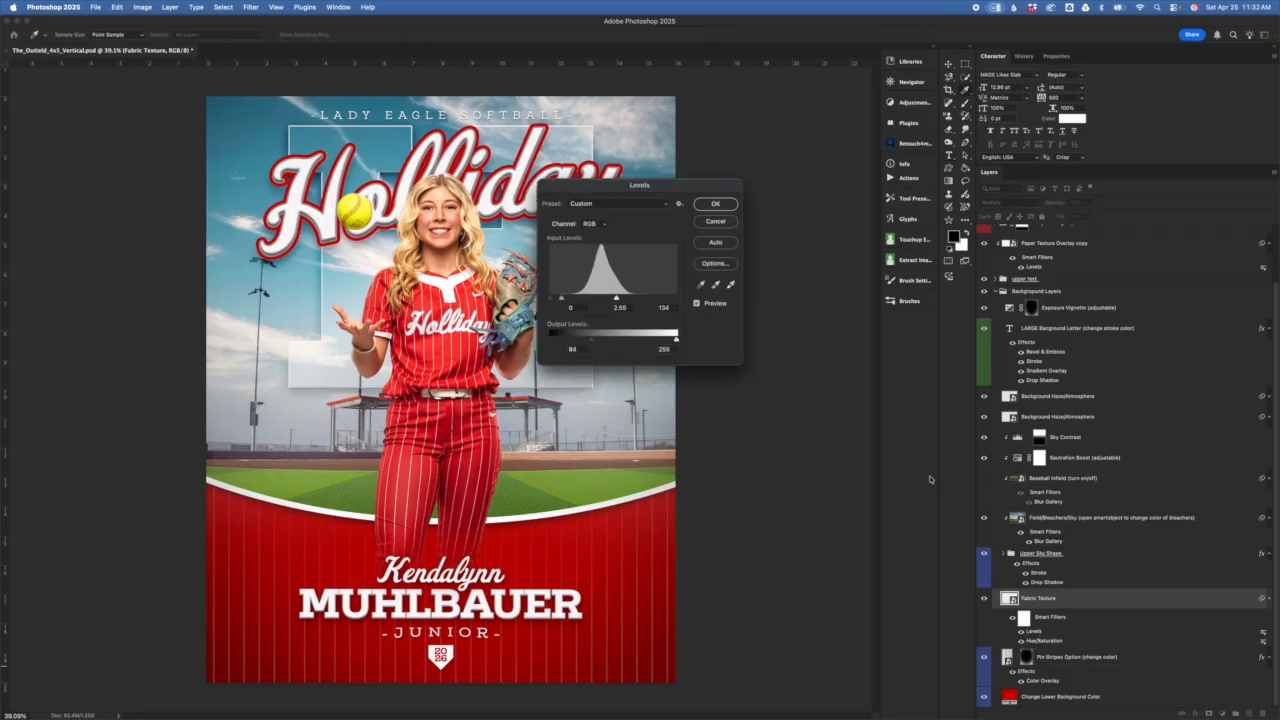
pyautogui.click(716, 222)
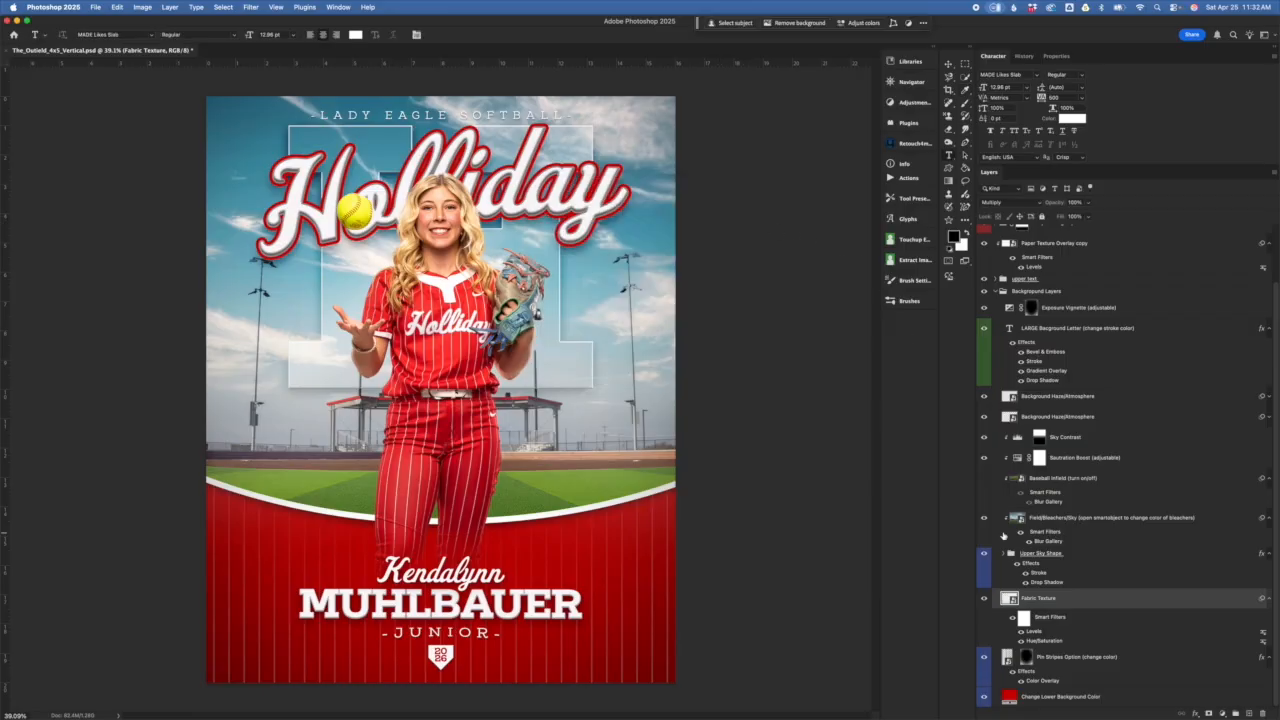
# Expand the Upper Sky Shape group, select its Upper Shape layer, and toggle the group's visibility off and on to compare the background.
pyautogui.click(1110, 572)
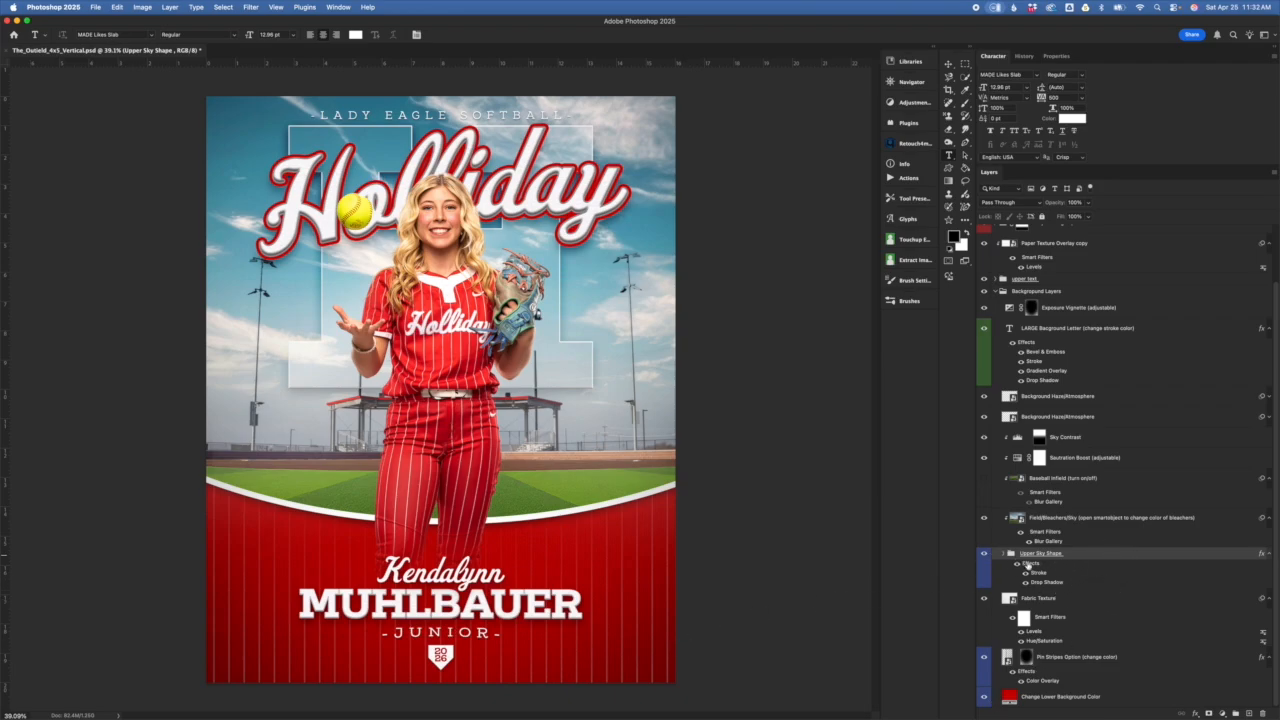
pyautogui.click(1005, 554)
pyautogui.click(1074, 600)
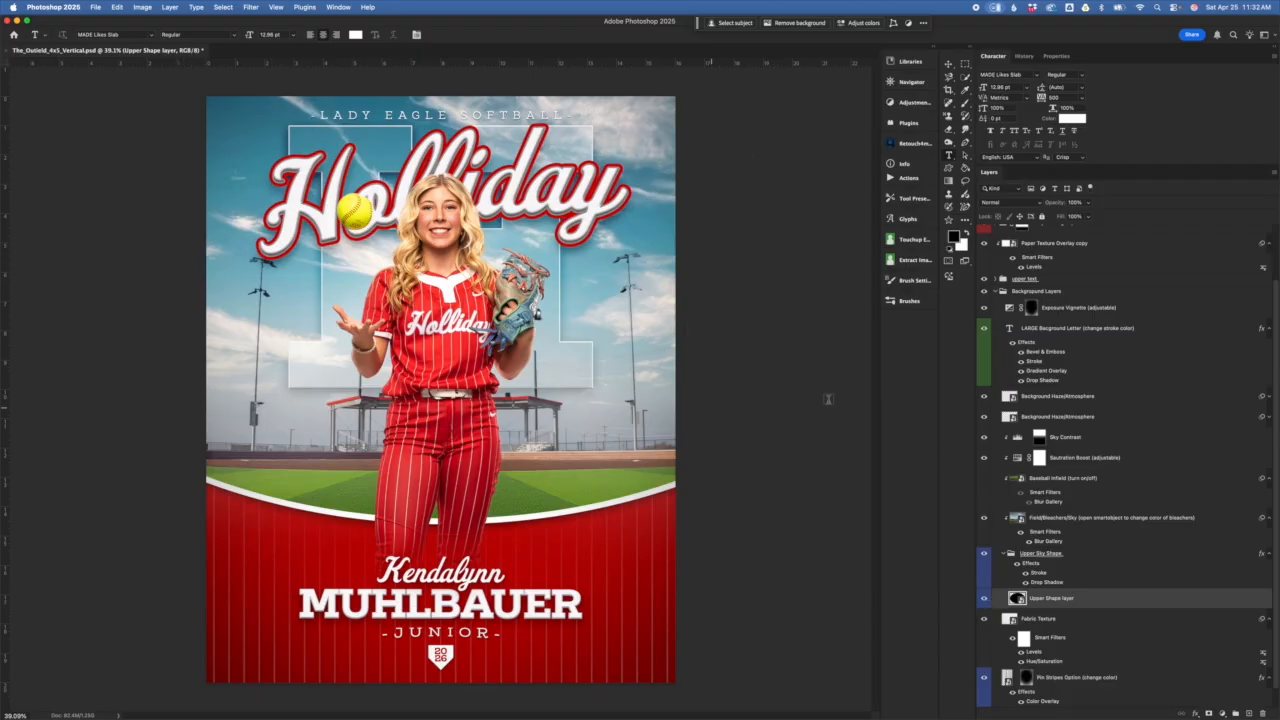
pyautogui.click(983, 555)
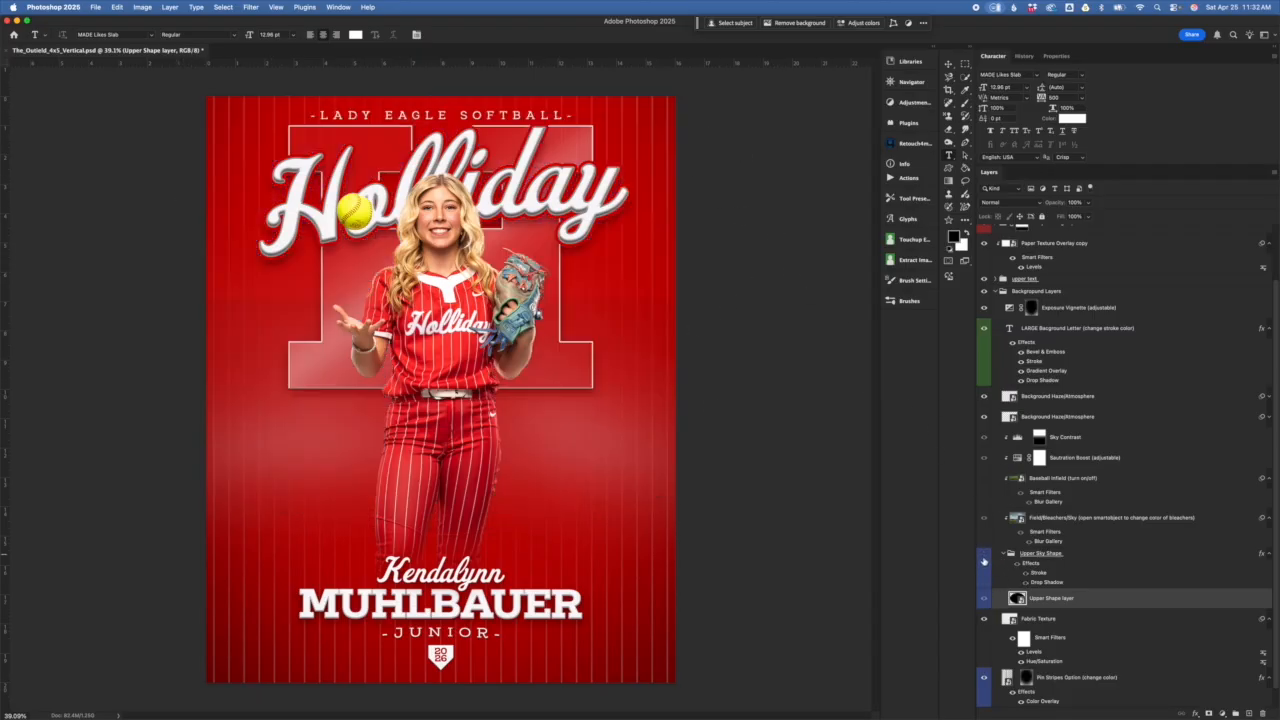
pyautogui.click(983, 553)
# Try a blue Stroke colour on the Upper Sky Shape group, and discard the colour and layer style changes.
pyautogui.click(1072, 558)
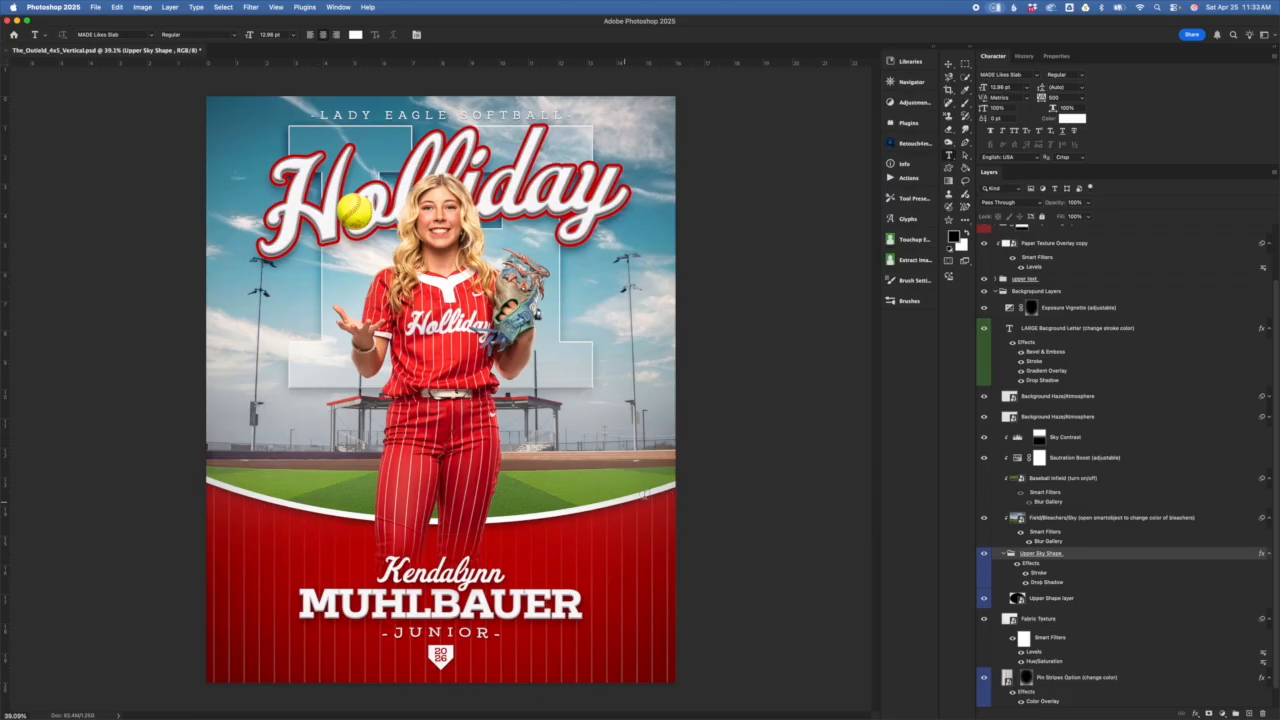
pyautogui.doubleClick(1043, 574)
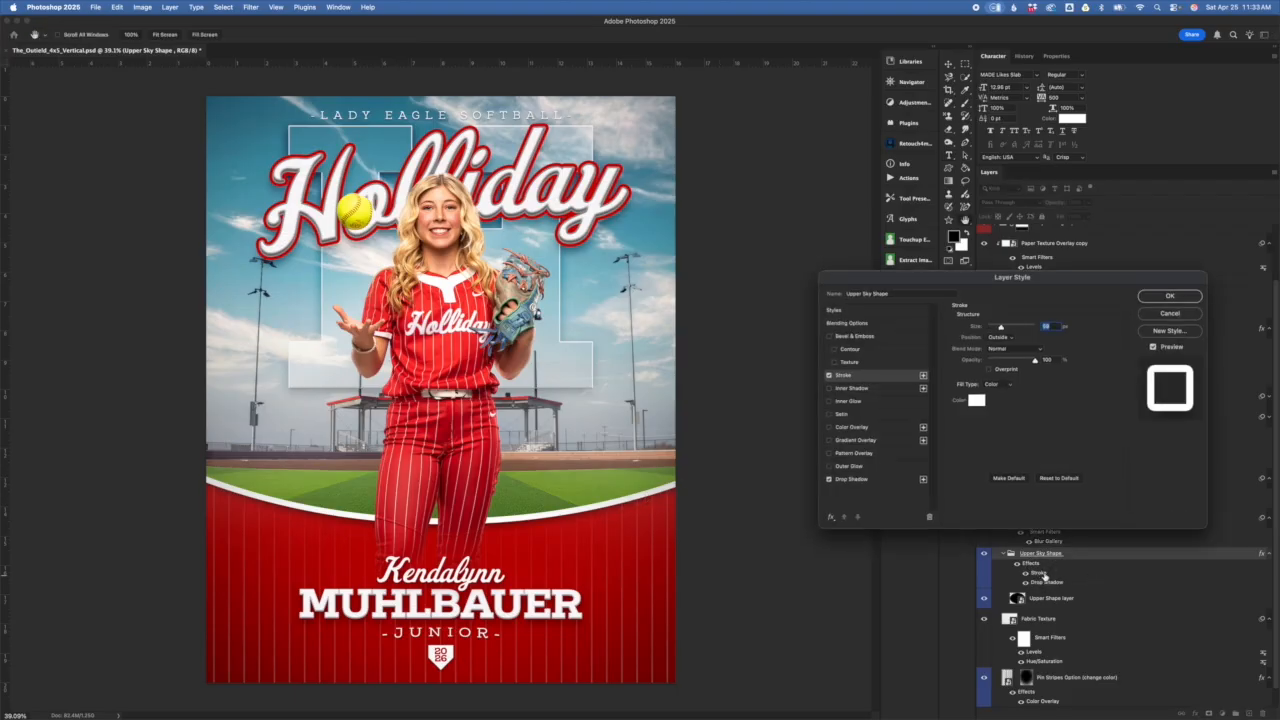
pyautogui.moveTo(1020, 276); pyautogui.dragTo(934, 317)
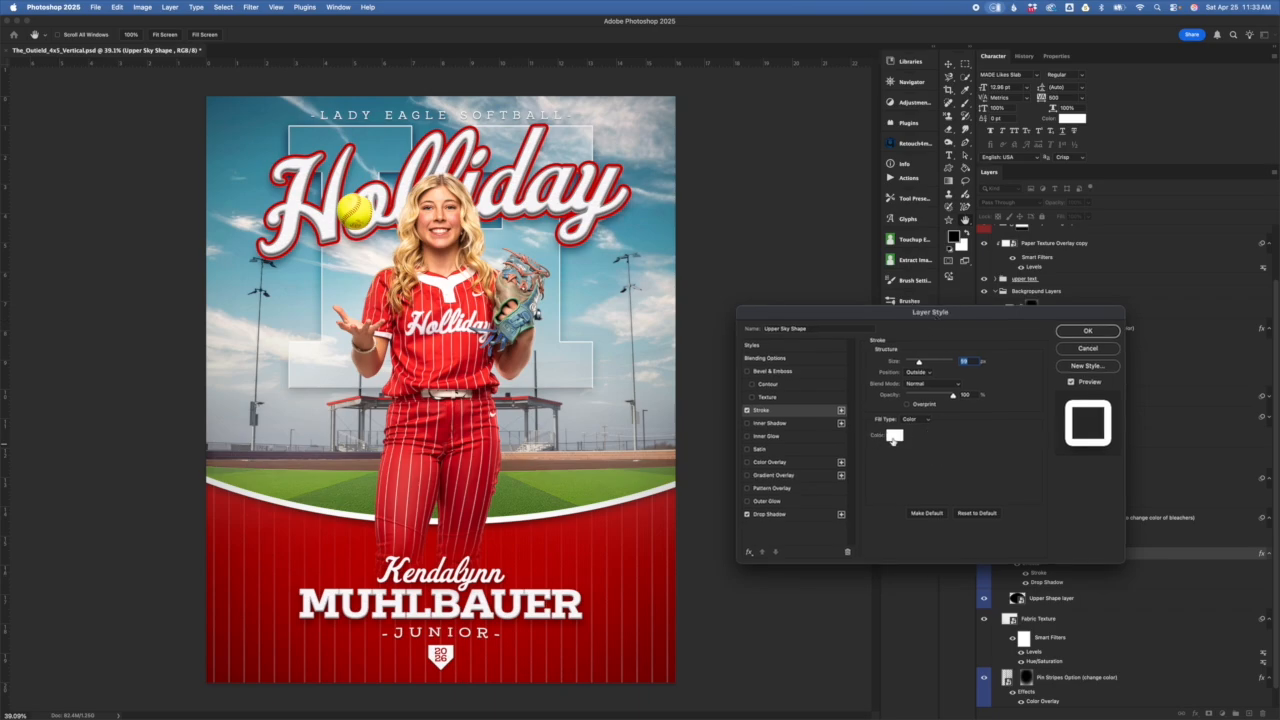
pyautogui.click(893, 438)
pyautogui.click(810, 492)
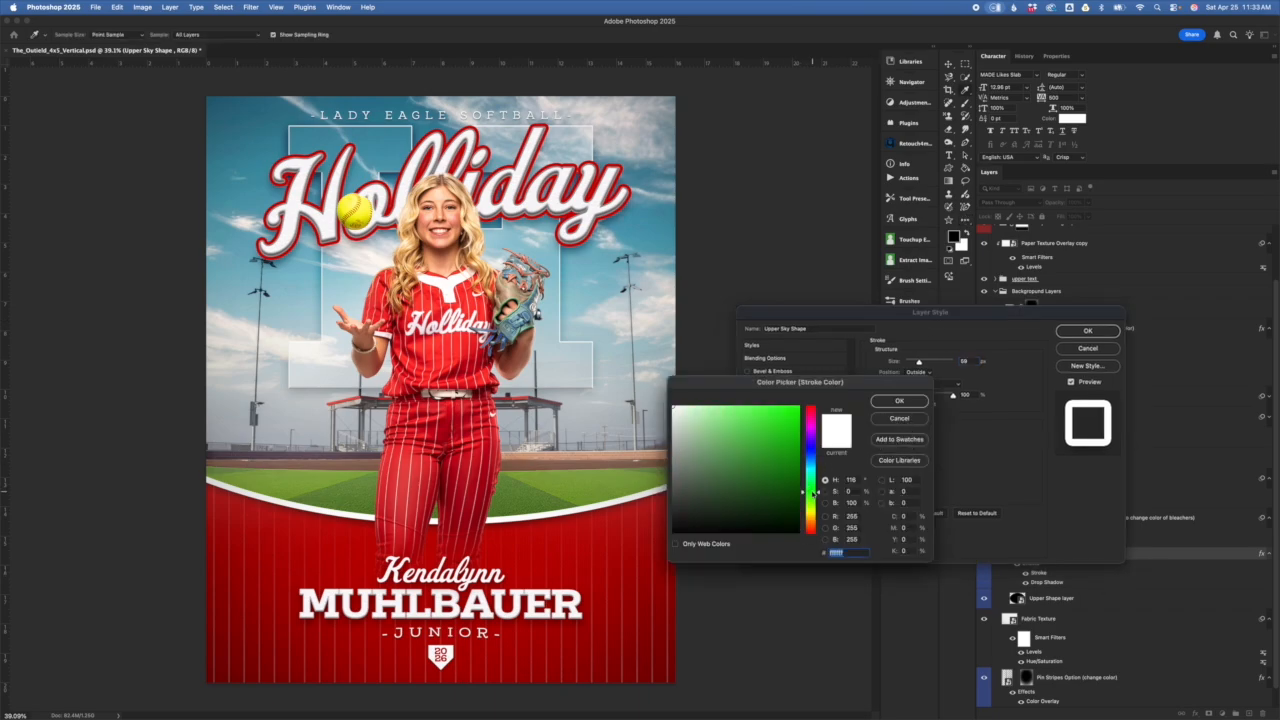
pyautogui.click(810, 455)
pyautogui.click(774, 419)
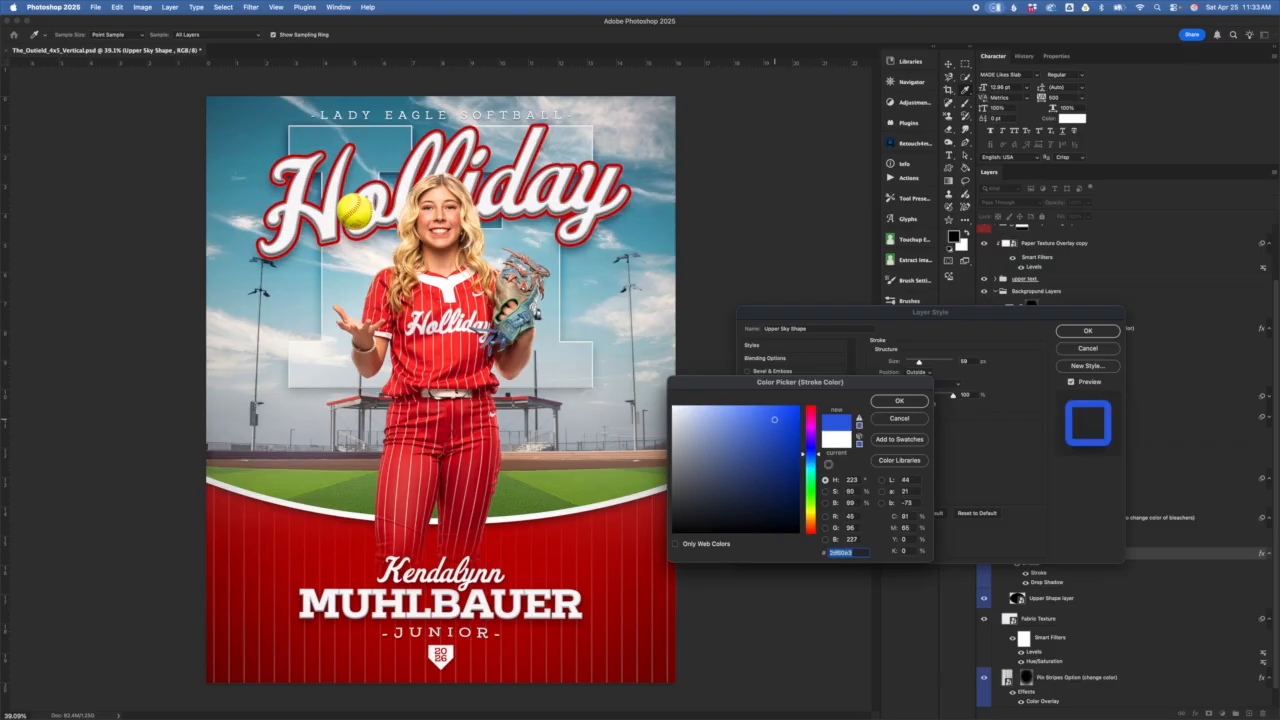
pyautogui.click(899, 418)
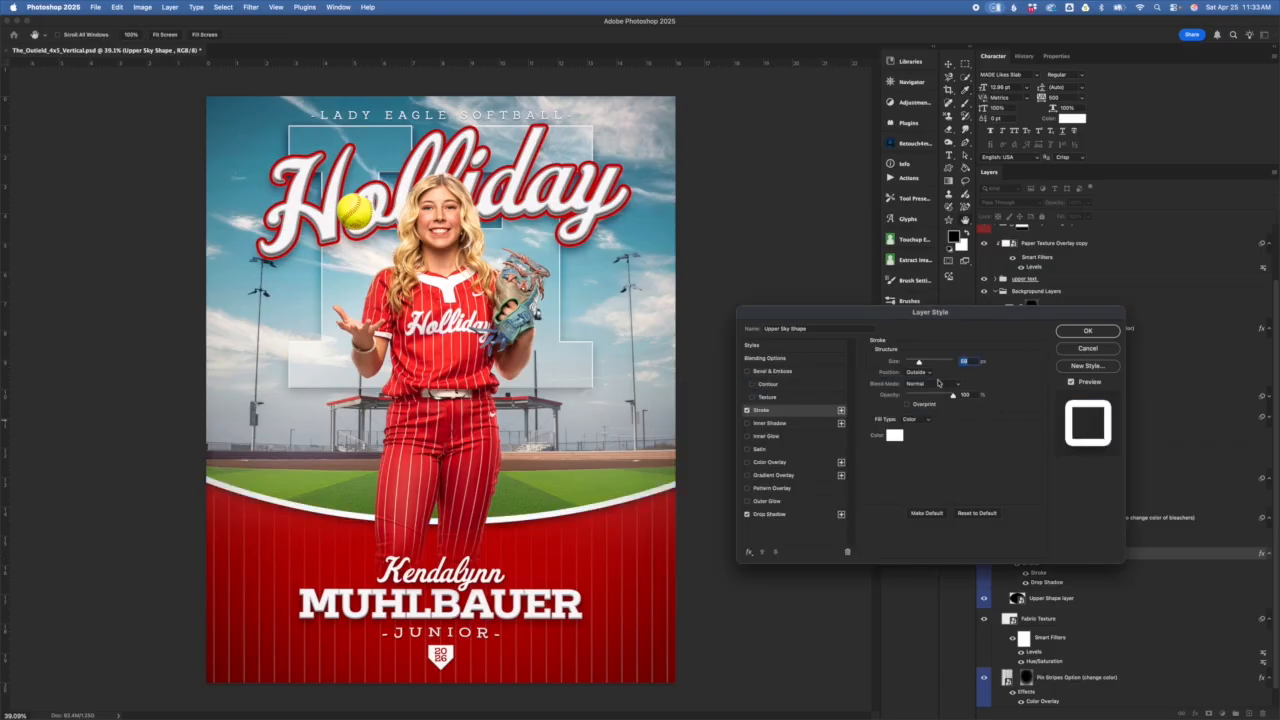
pyautogui.click(1091, 350)
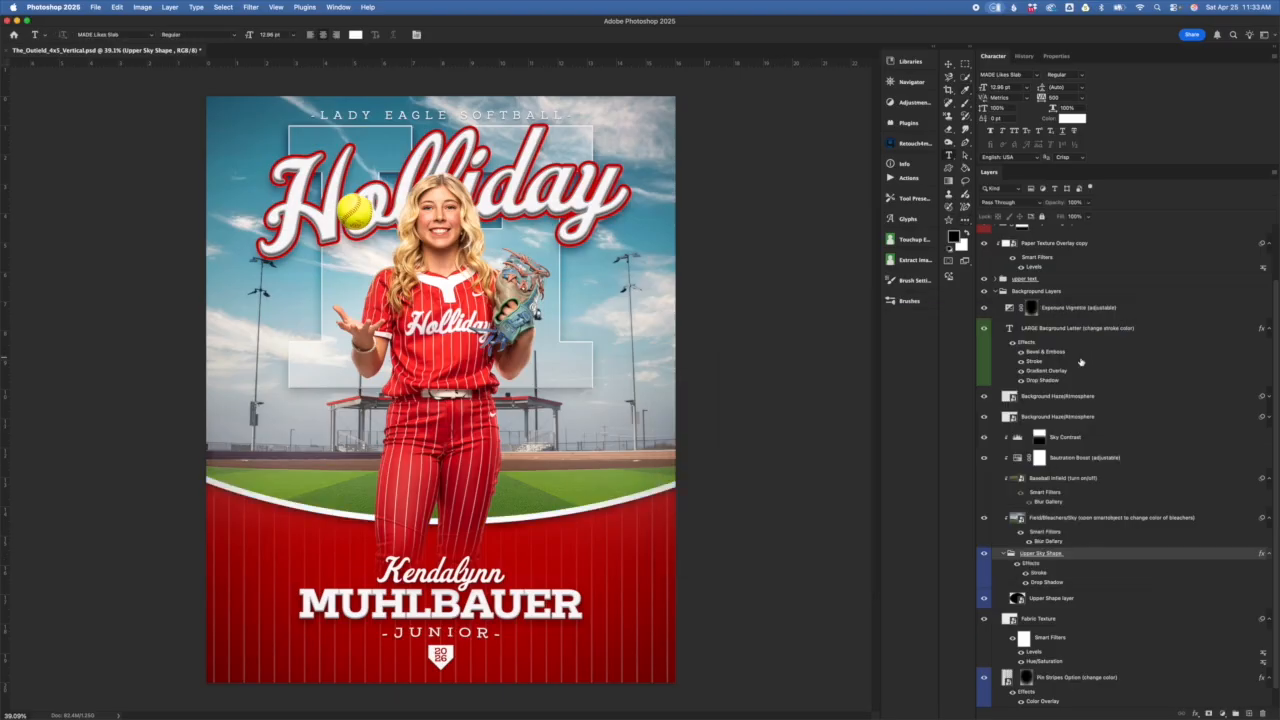
# Review the Upper Sky Shape group's Stroke settings without changing them, and collapse the group.
pyautogui.doubleClick(1040, 574)
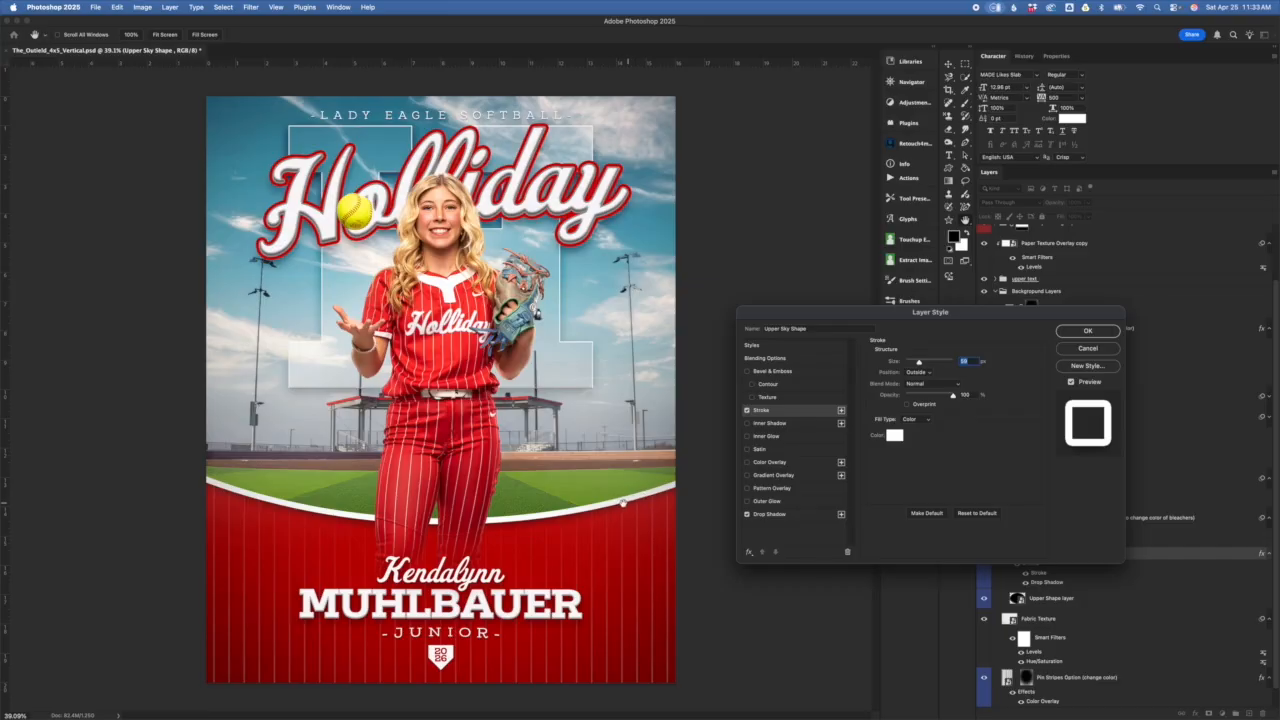
pyautogui.click(1088, 350)
pyautogui.click(1004, 553)
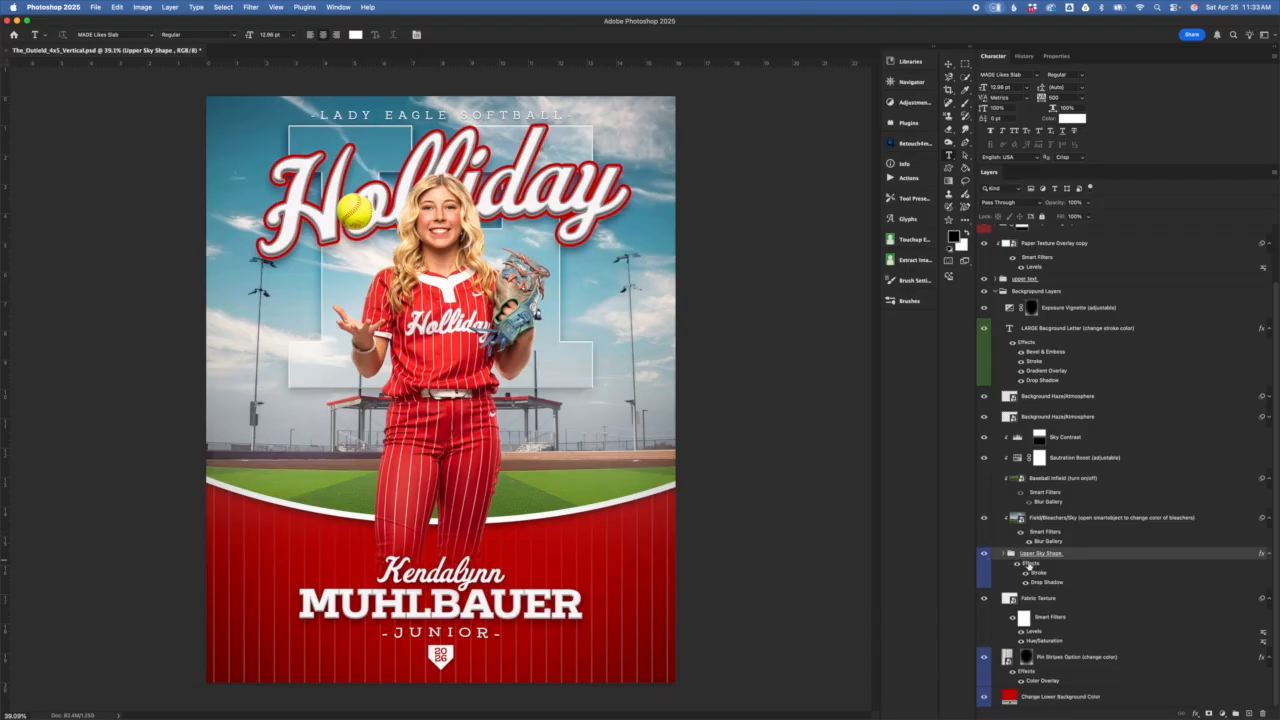
# Open the Field/Bleachers/Sky smart object for editing and select its Sky/Field Image layer.
pyautogui.click(1103, 525)
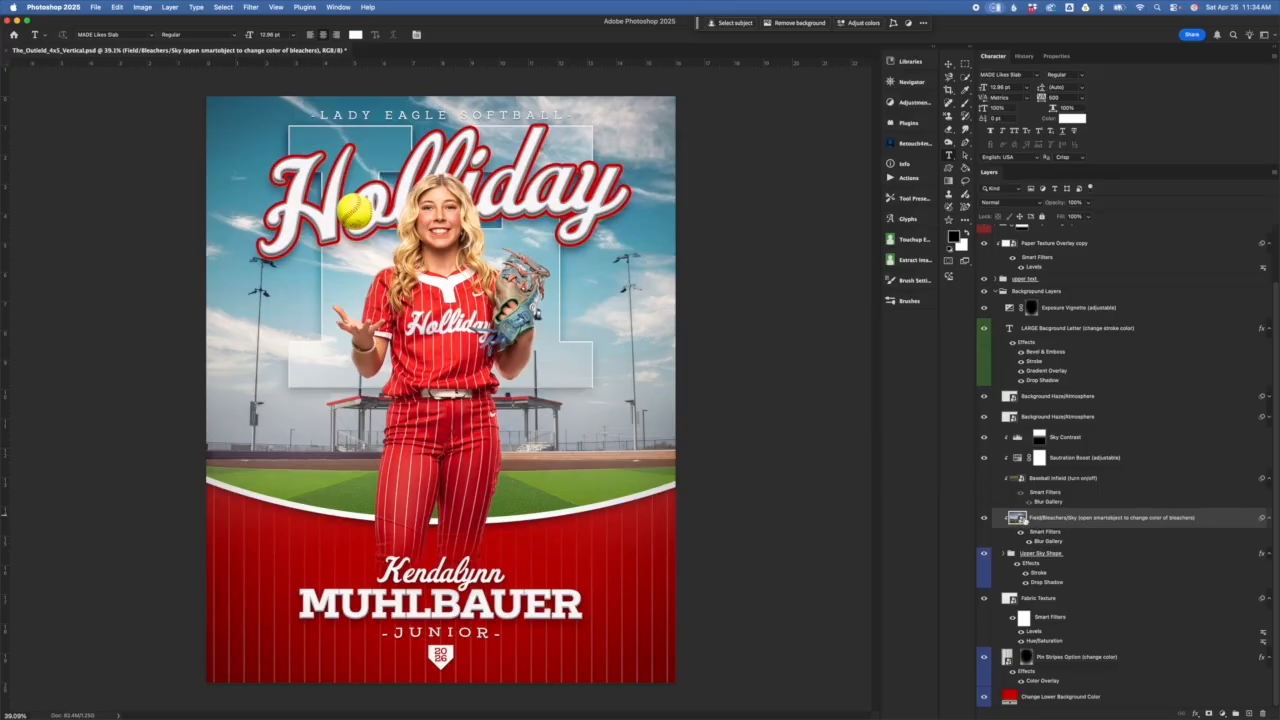
pyautogui.doubleClick(1016, 518)
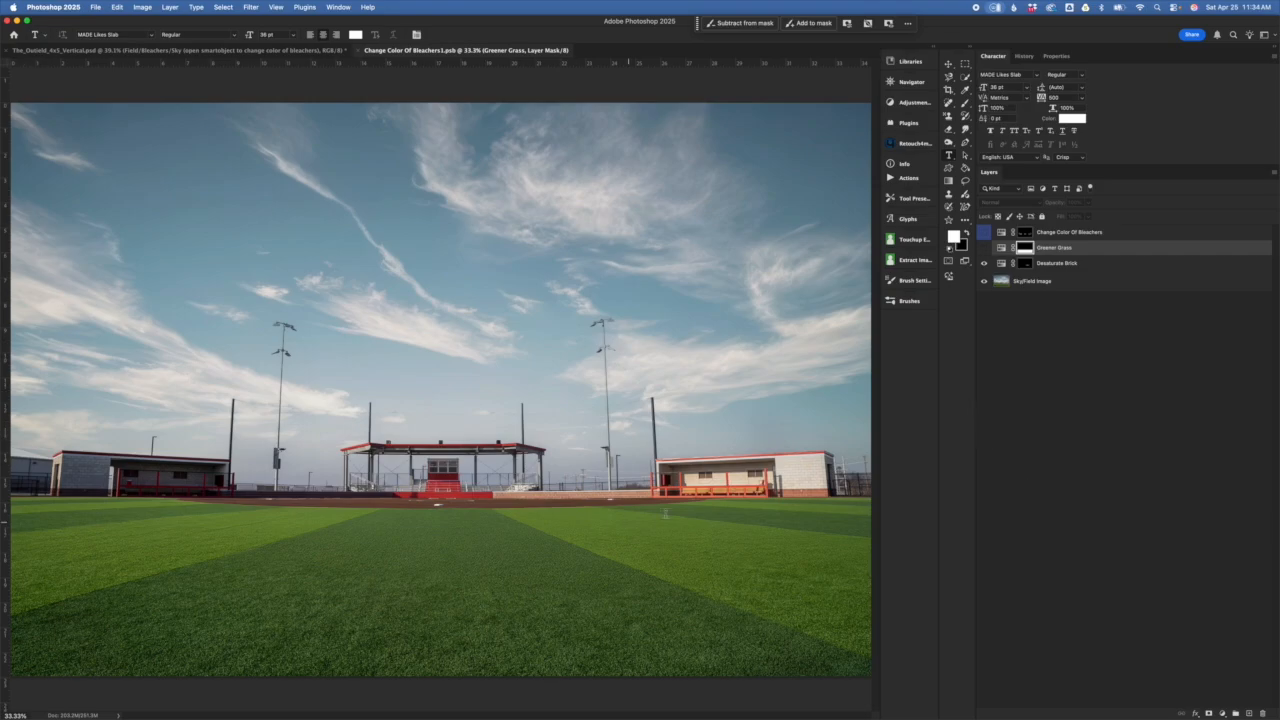
pyautogui.click(1082, 286)
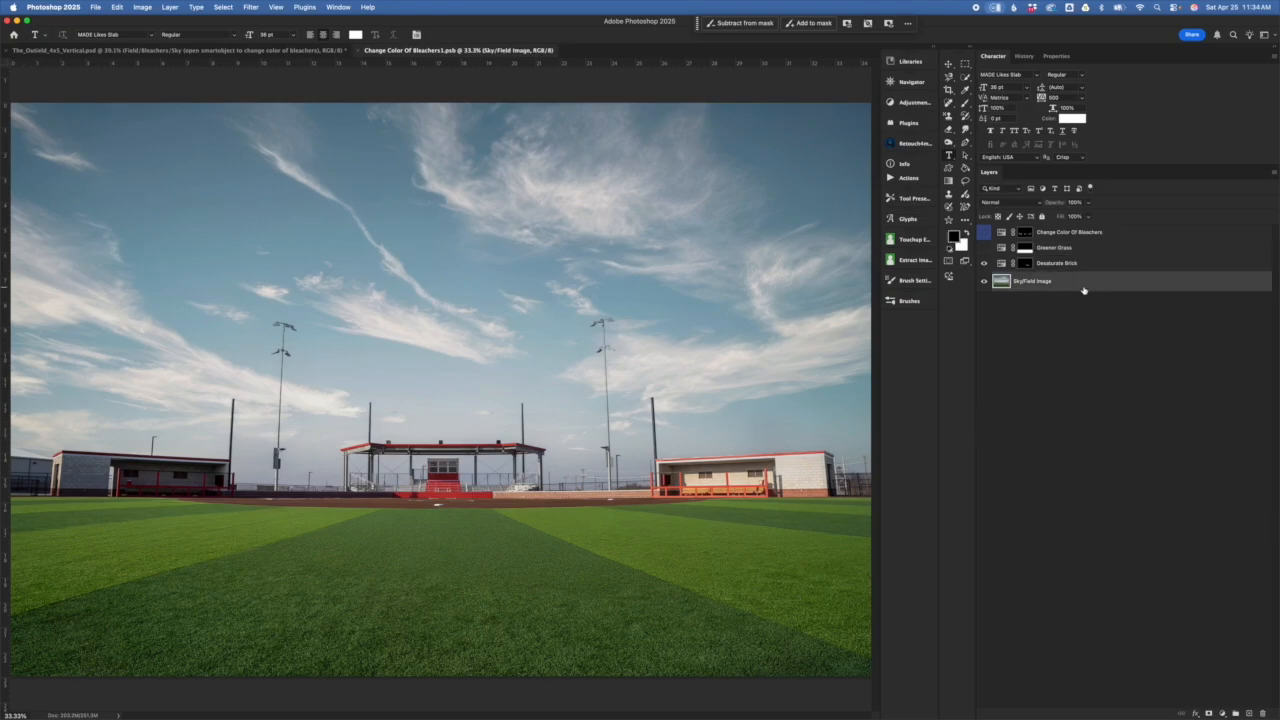
# Turn on the Change Color Of Bleachers layer and examine the recoloured bleachers up close.
pyautogui.click(1145, 236)
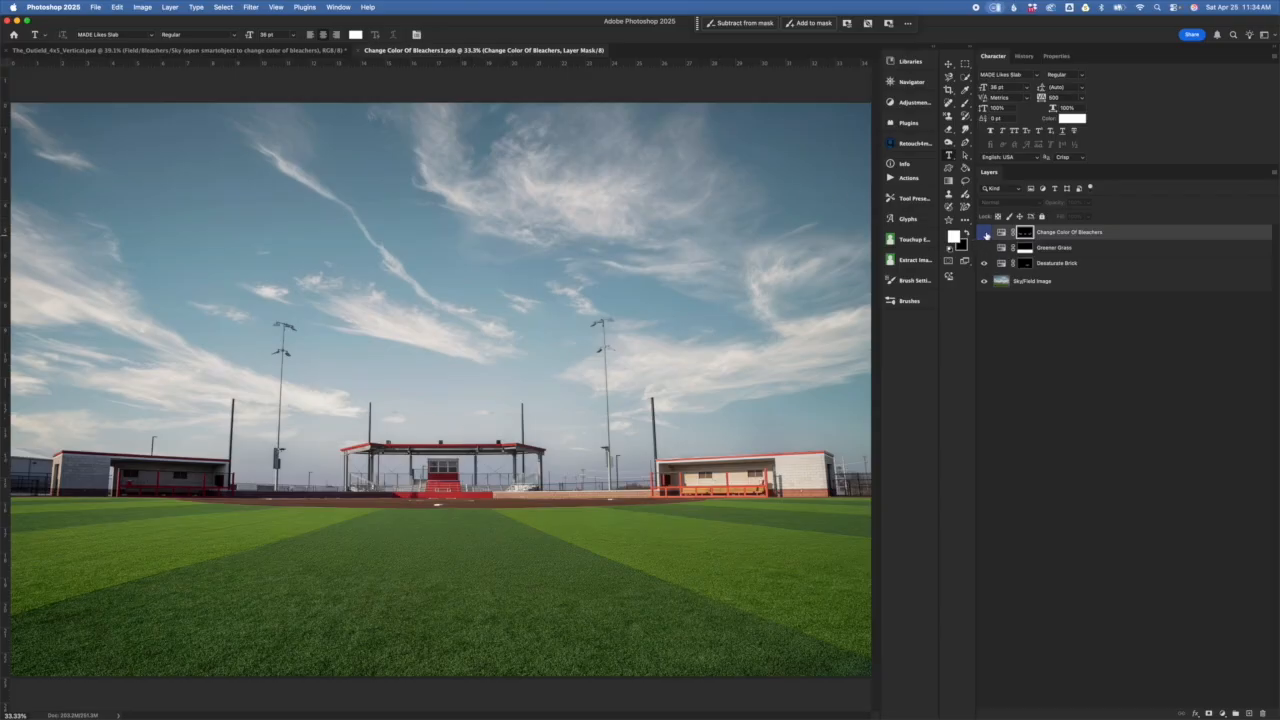
pyautogui.click(985, 232)
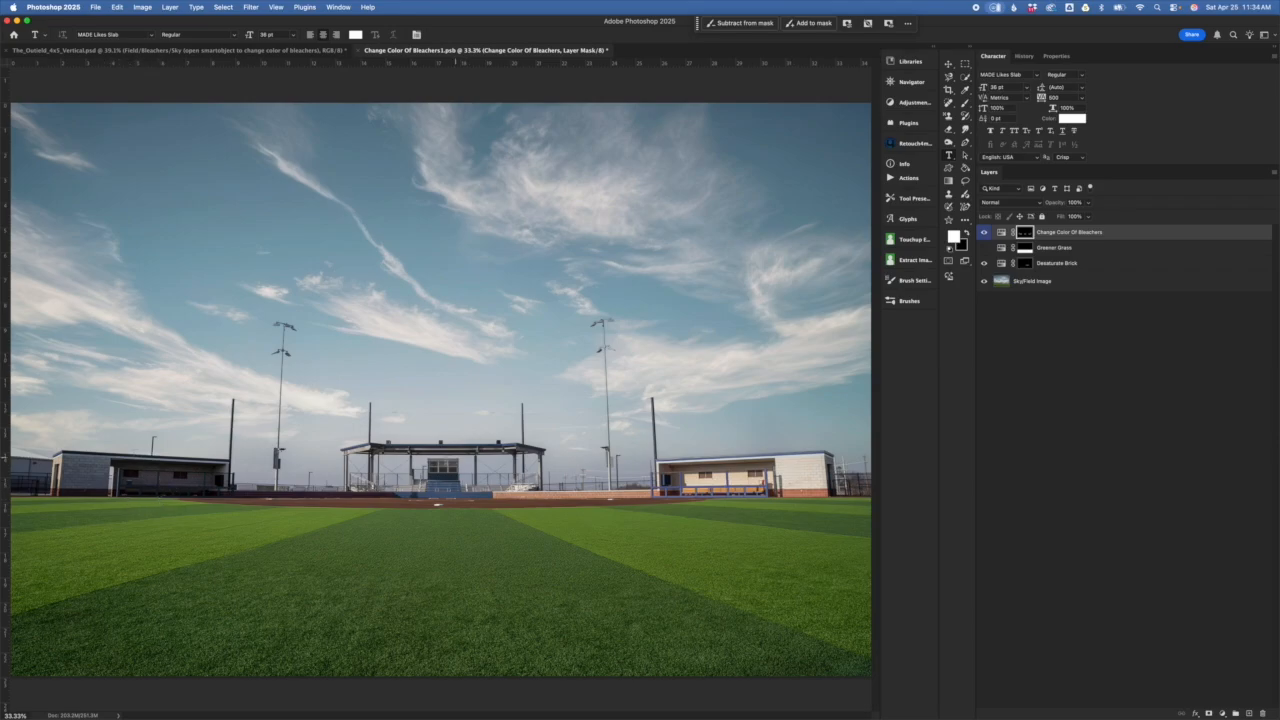
pyautogui.scroll(5, 456, 475)
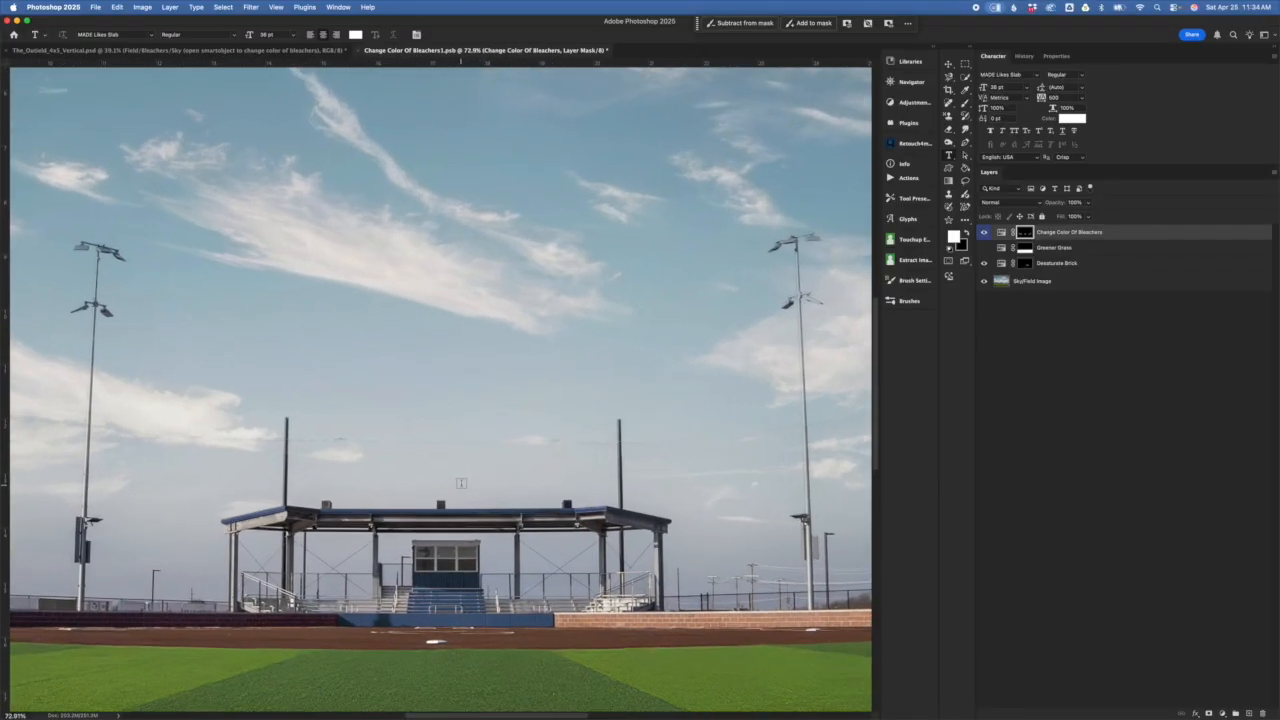
pyautogui.scroll(-3, 470, 485)
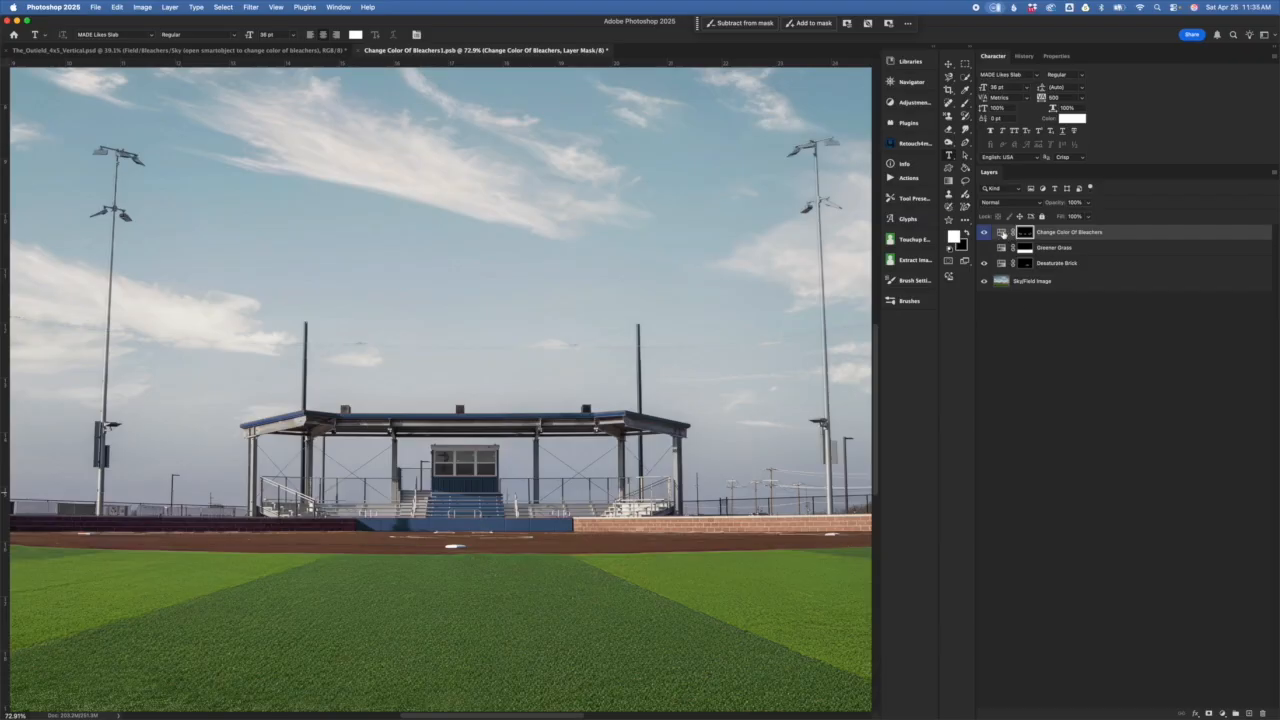
# Try Colorize on the Change Color Of Bleachers adjustment with a yellow-green hue and saturation 53, and switch Colorize off again.
pyautogui.click(1002, 233)
pyautogui.doubleClick(1002, 233)
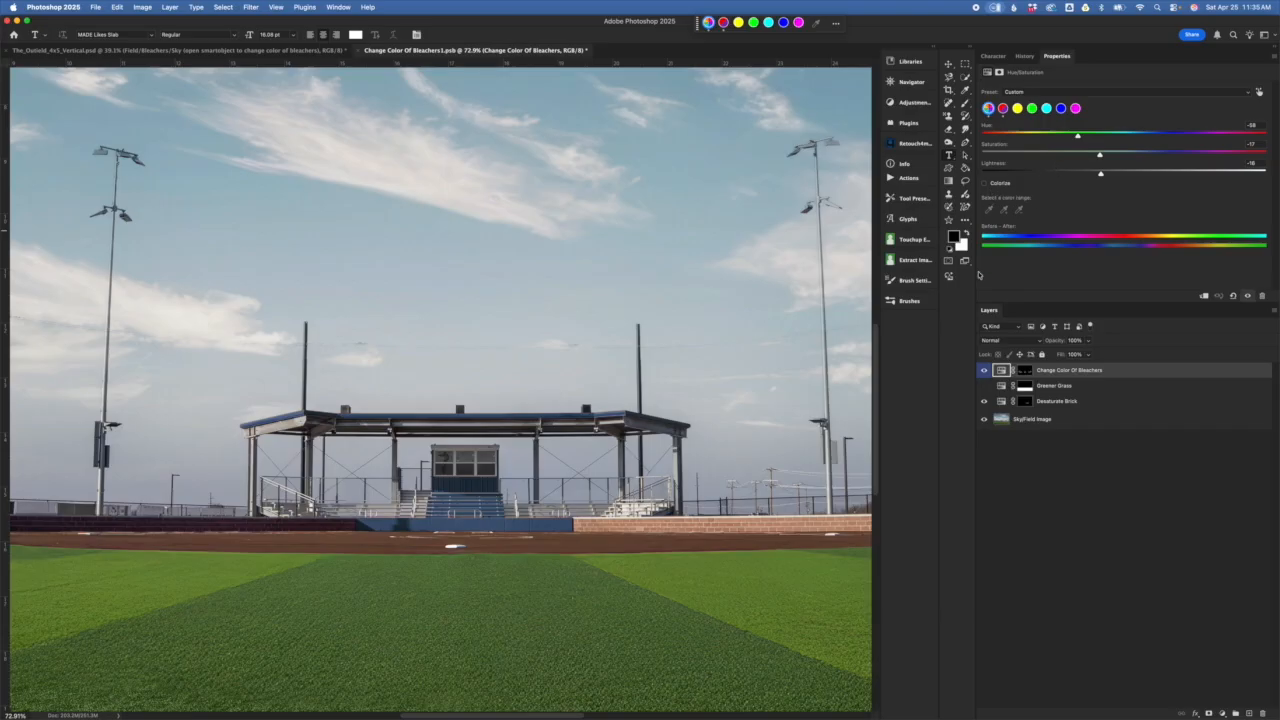
pyautogui.click(985, 184)
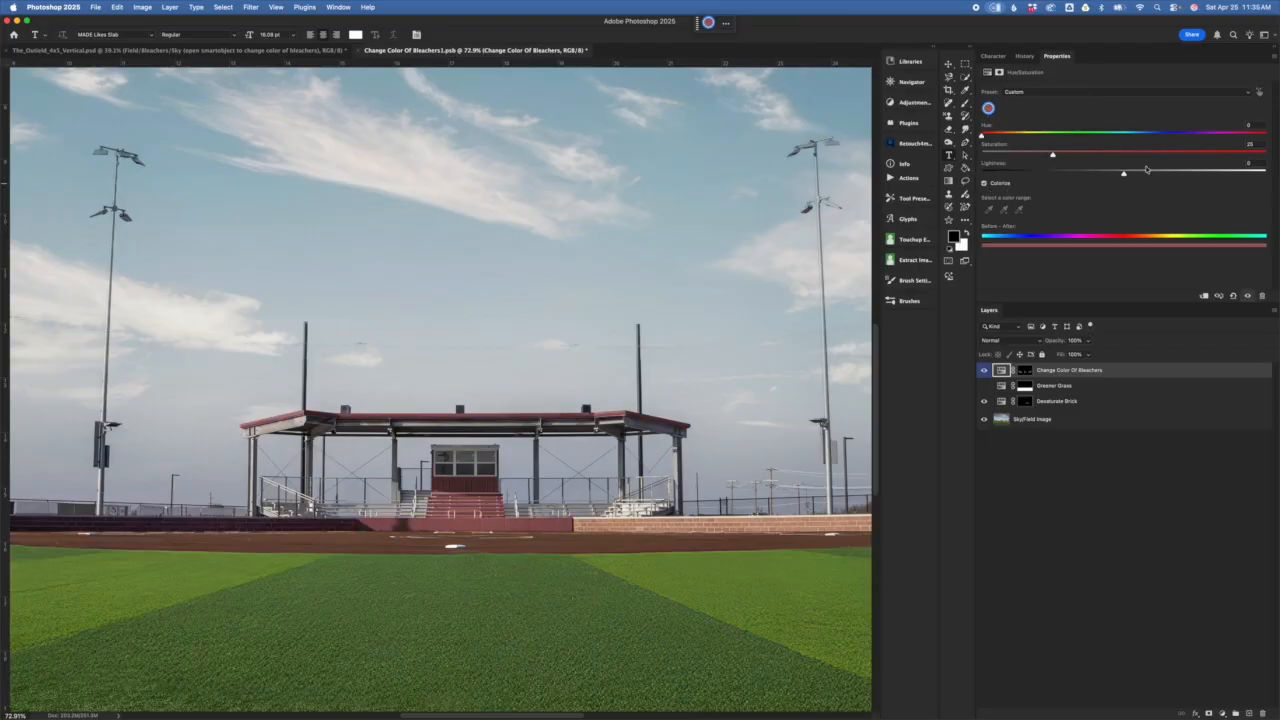
pyautogui.moveTo(1054, 155); pyautogui.dragTo(1122, 156)
pyautogui.moveTo(1128, 156); pyautogui.dragTo(1131, 155)
pyautogui.moveTo(982, 136); pyautogui.dragTo(1036, 135)
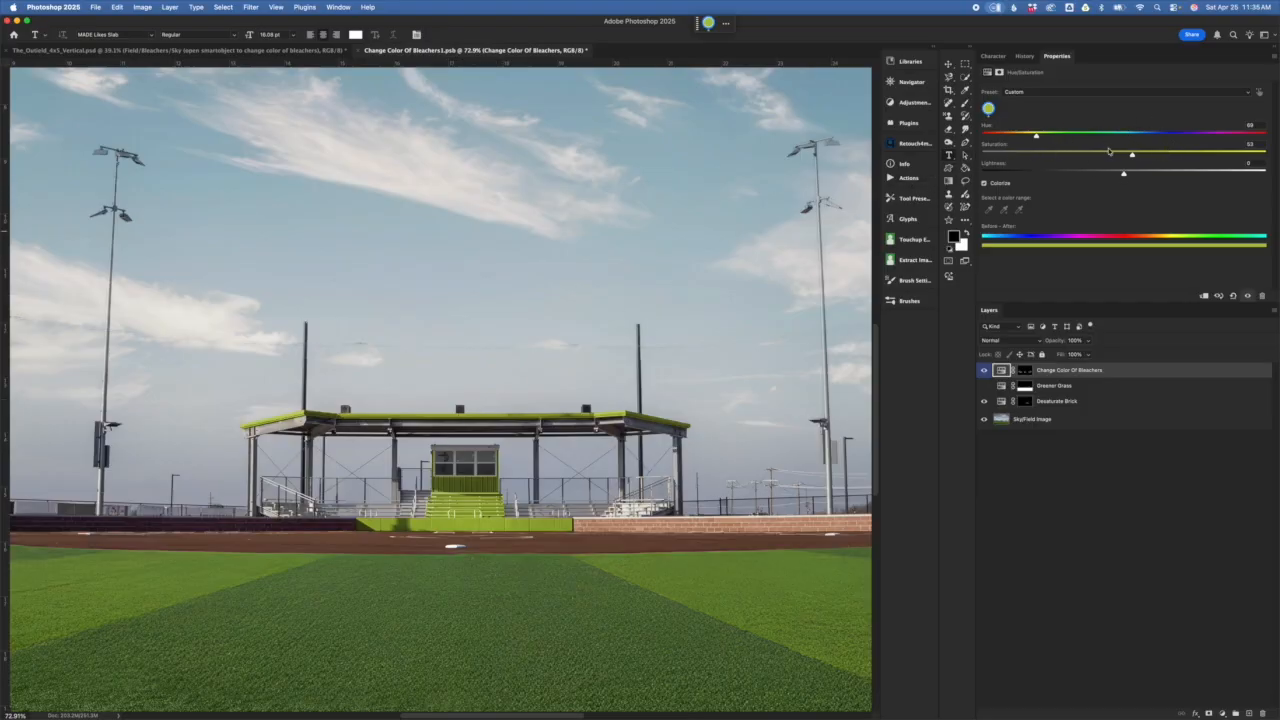
pyautogui.moveTo(1133, 157)
pyautogui.mouseDown()
pyautogui.moveTo(1146, 157)
pyautogui.moveTo(1121, 155)
pyautogui.moveTo(1123, 173)
pyautogui.mouseUp()
pyautogui.click(984, 184)
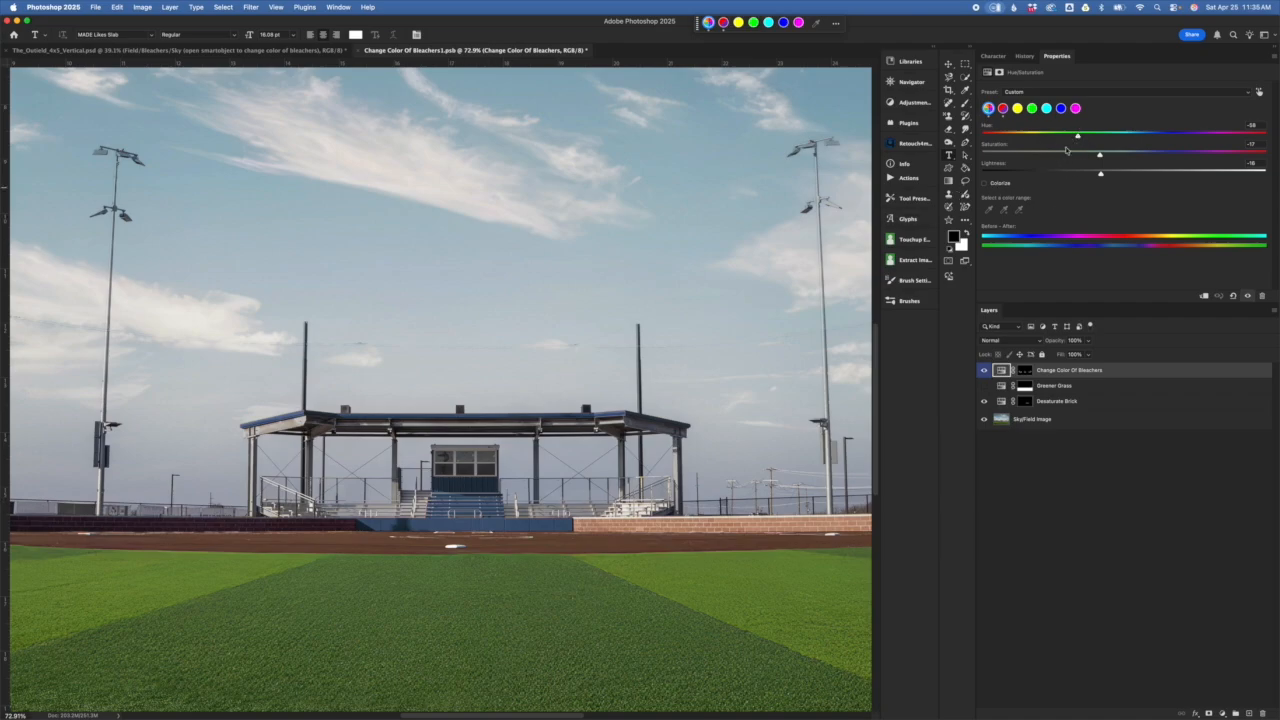
# Try a Hue shift of +112 on the Change Color Of Bleachers adjustment, restore the blue hue, and reselect the layer mask.
pyautogui.moveTo(1077, 135); pyautogui.dragTo(1212, 132)
pyautogui.moveTo(1101, 155); pyautogui.dragTo(1130, 153)
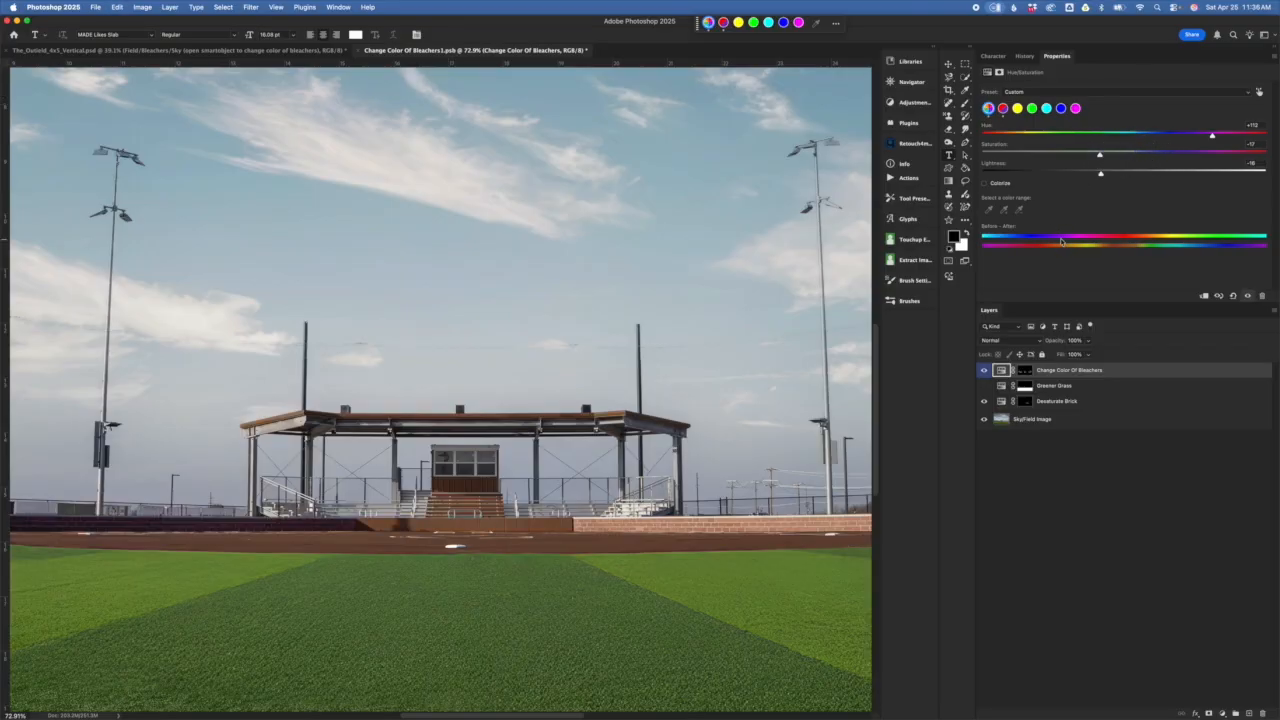
pyautogui.click(1099, 158)
pyautogui.click(1078, 133)
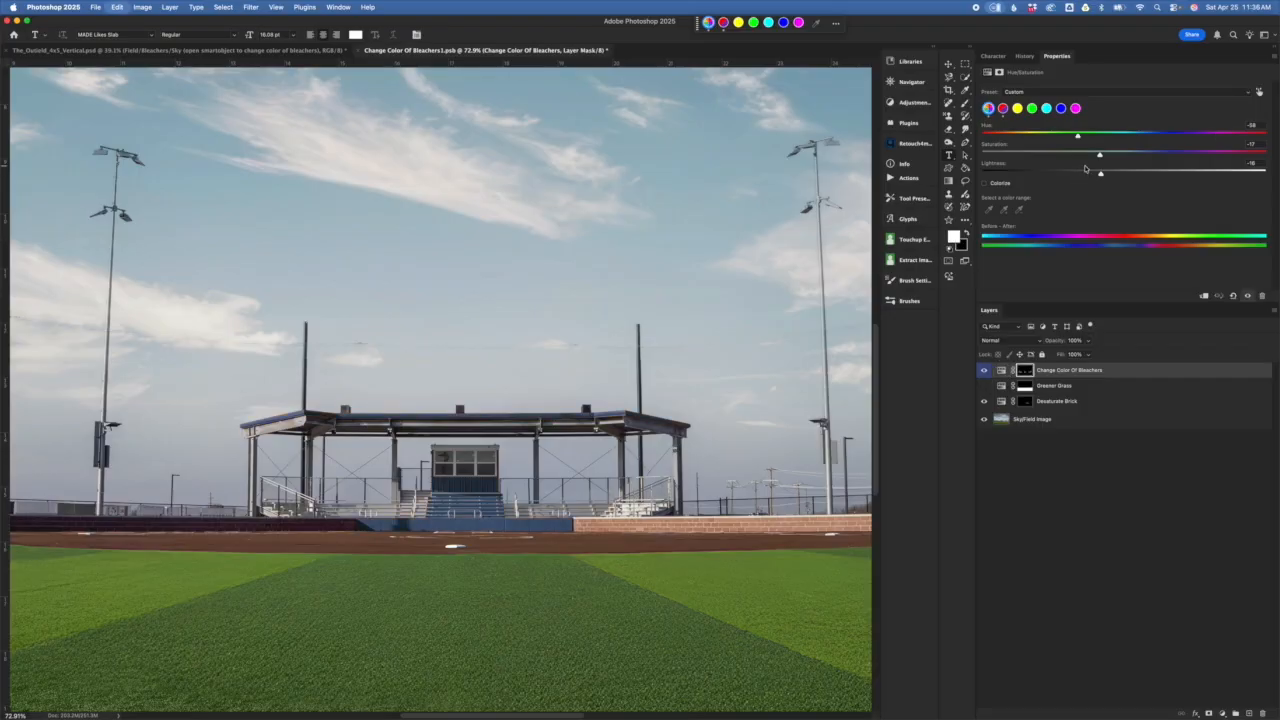
pyautogui.press('super+backslash')
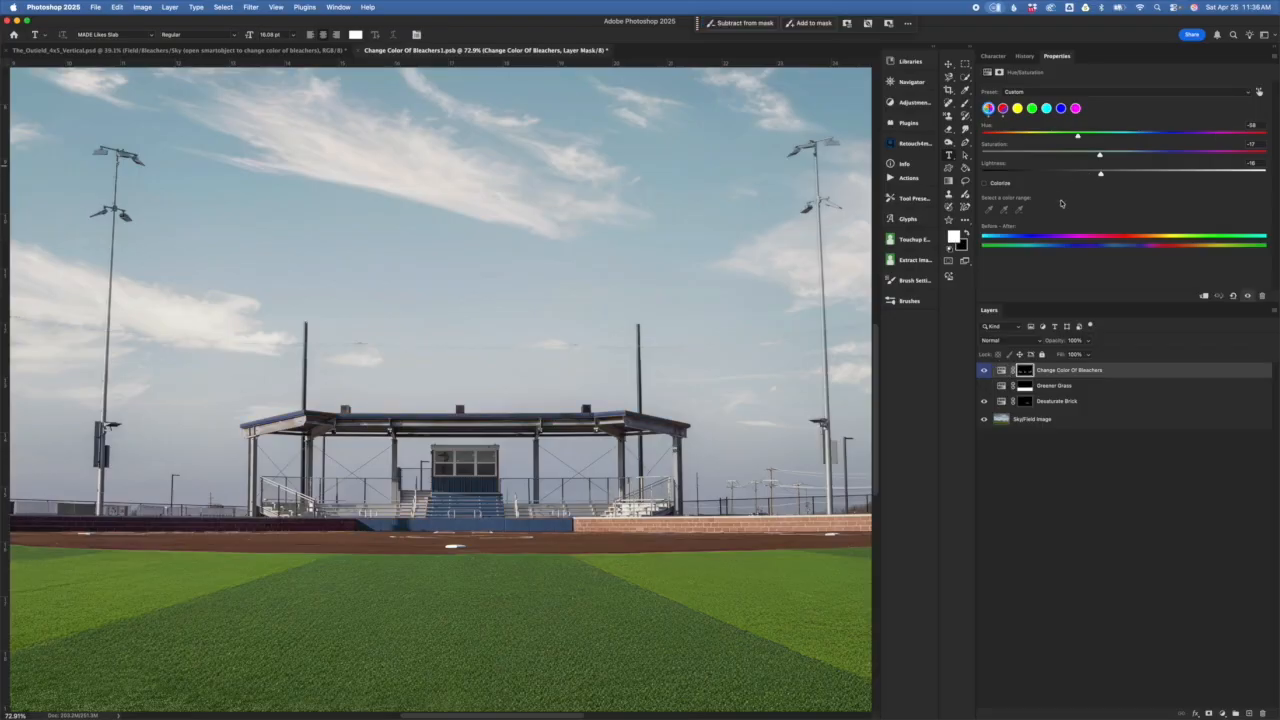
# Select the Desaturate Brick layer, toggle its visibility off and on to compare the brick wall, and select its adjustment.
pyautogui.click(1101, 386)
pyautogui.click(1093, 403)
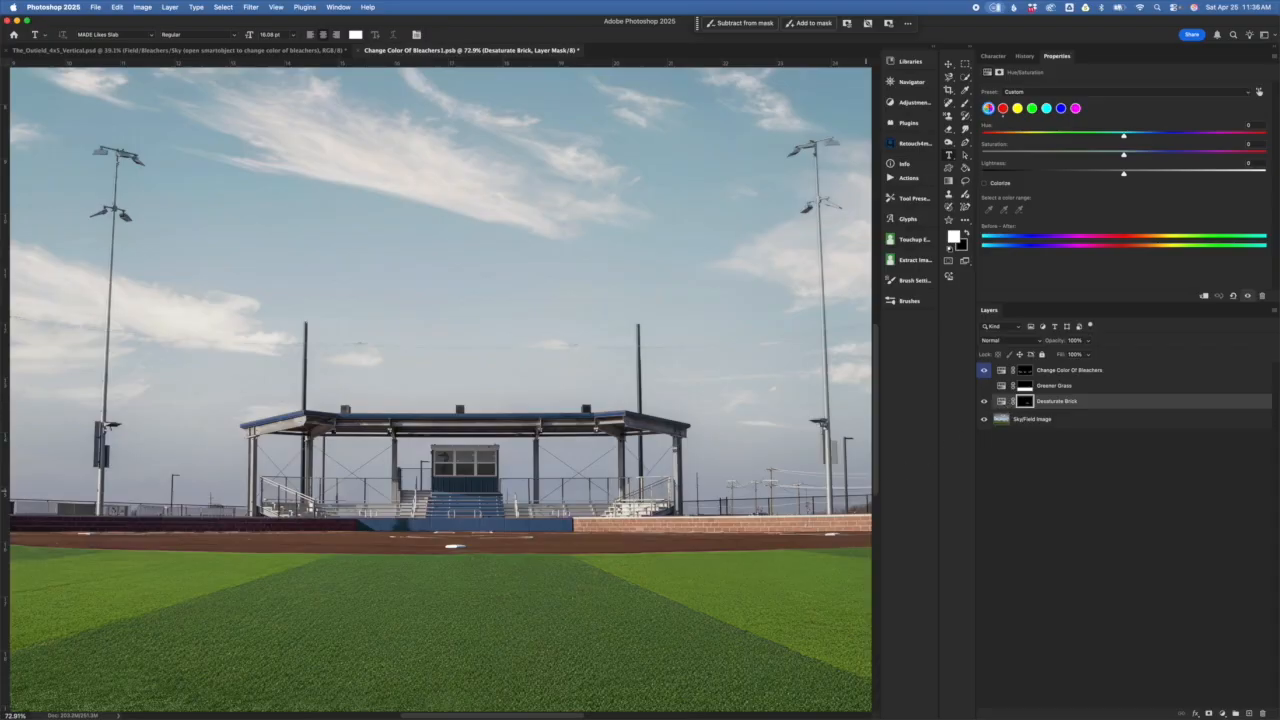
pyautogui.click(984, 402)
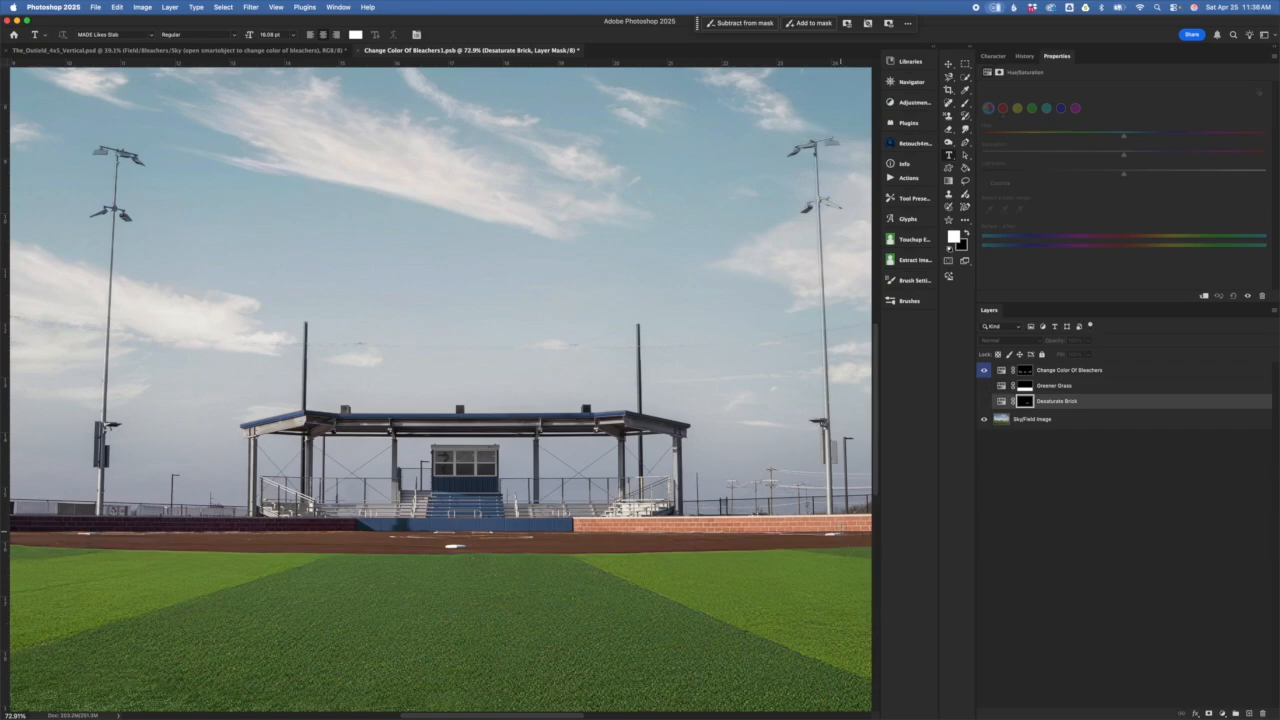
pyautogui.click(984, 402)
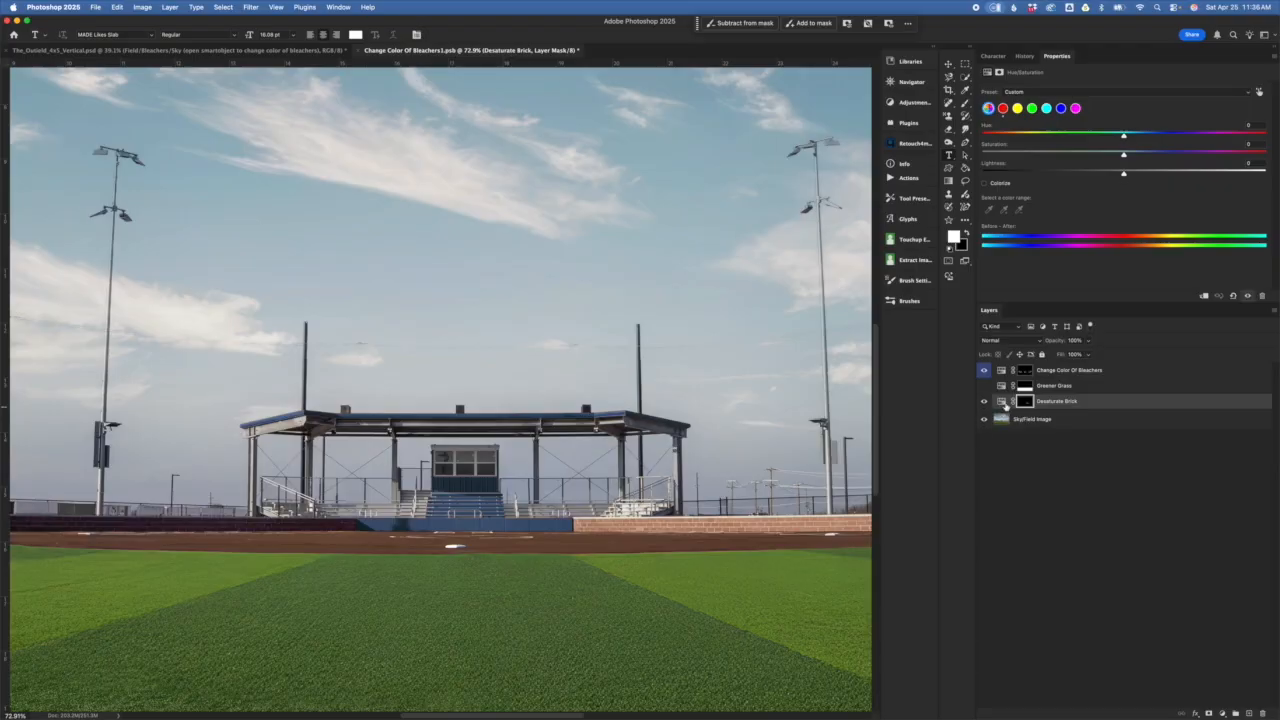
pyautogui.click(1117, 402)
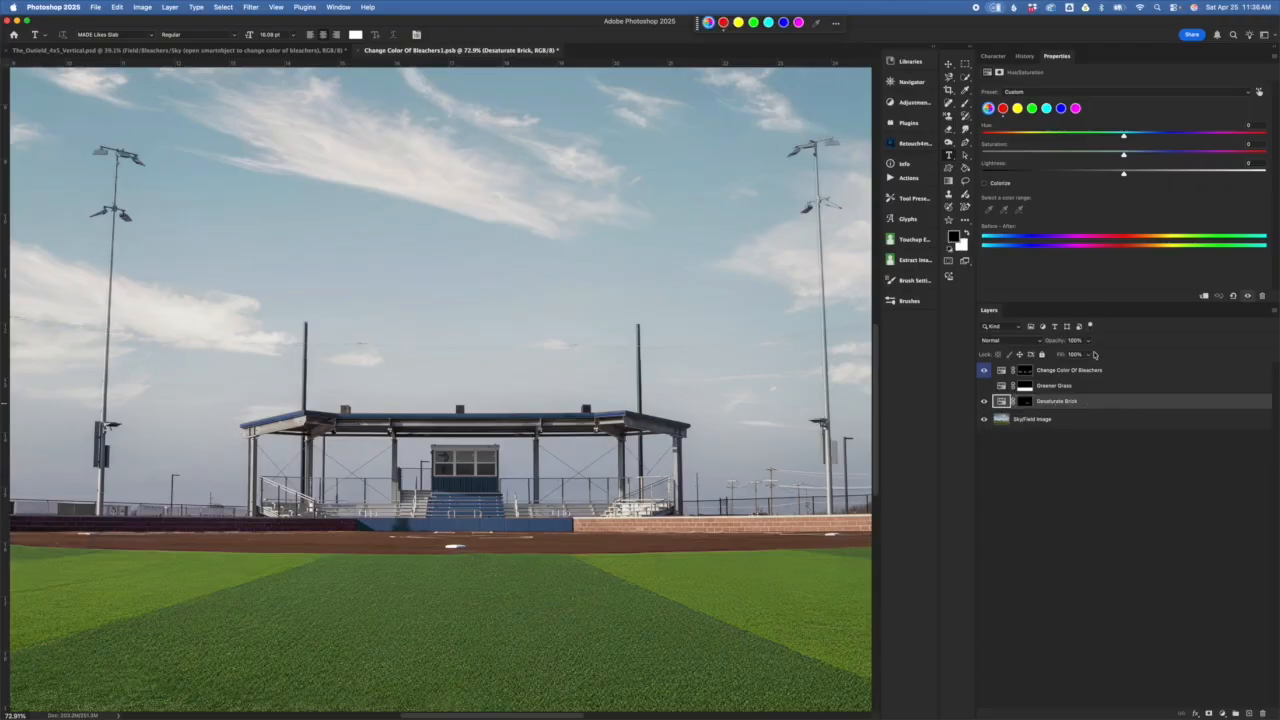
# Select the Greener Grass layer and toggle its visibility on and off to compare the grass colour.
pyautogui.click(1098, 388)
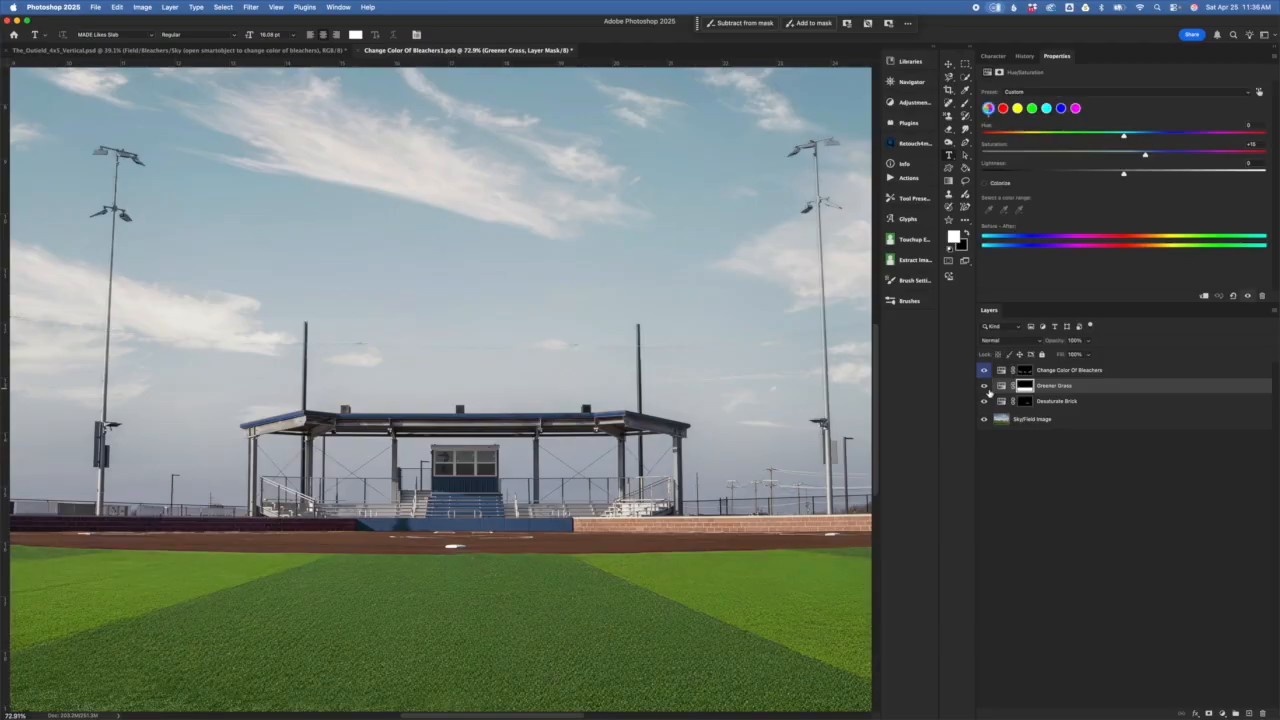
pyautogui.click(985, 386)
pyautogui.click(985, 386)
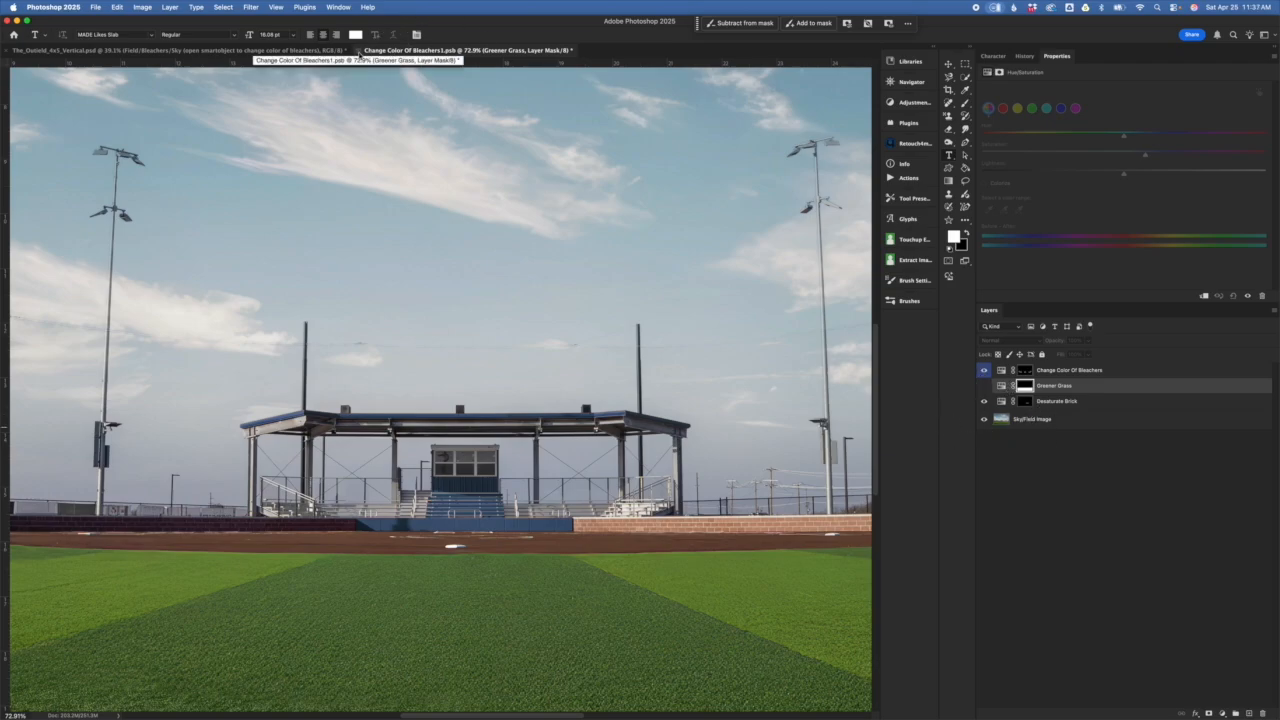
# Close the Change Color Of Bleachers smart object document without saving its changes.
pyautogui.click(358, 50)
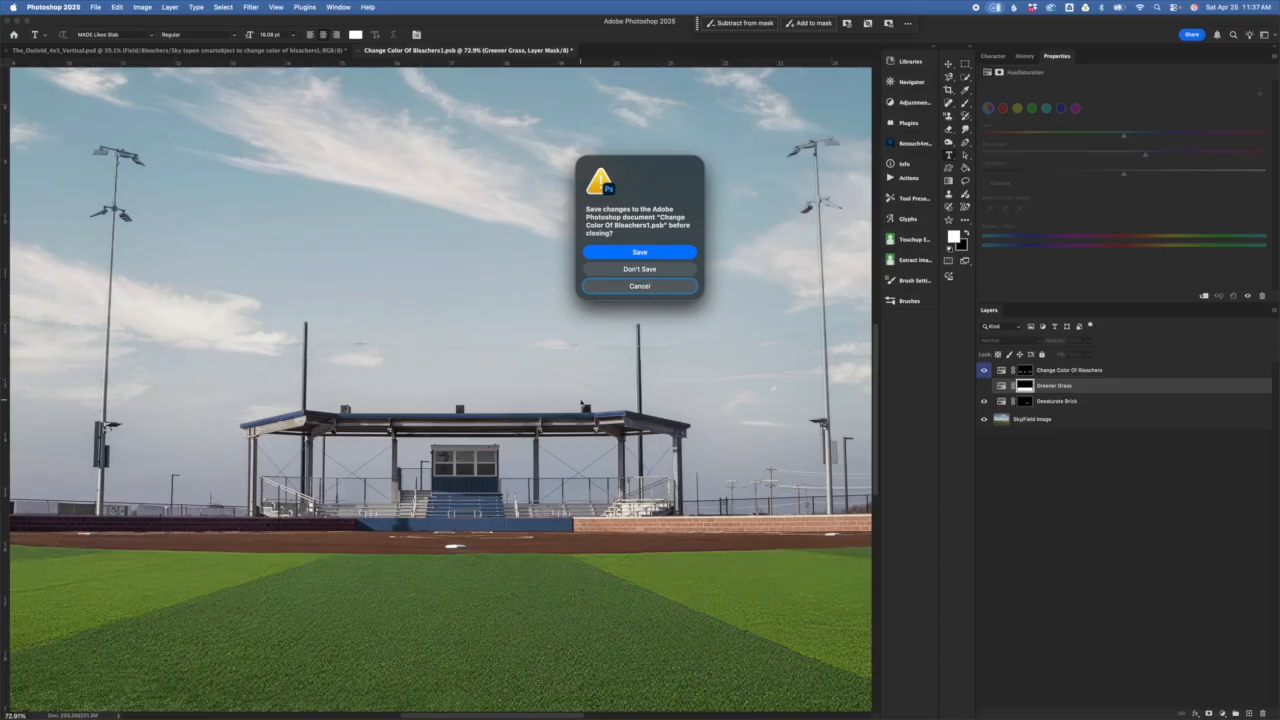
pyautogui.click(659, 258)
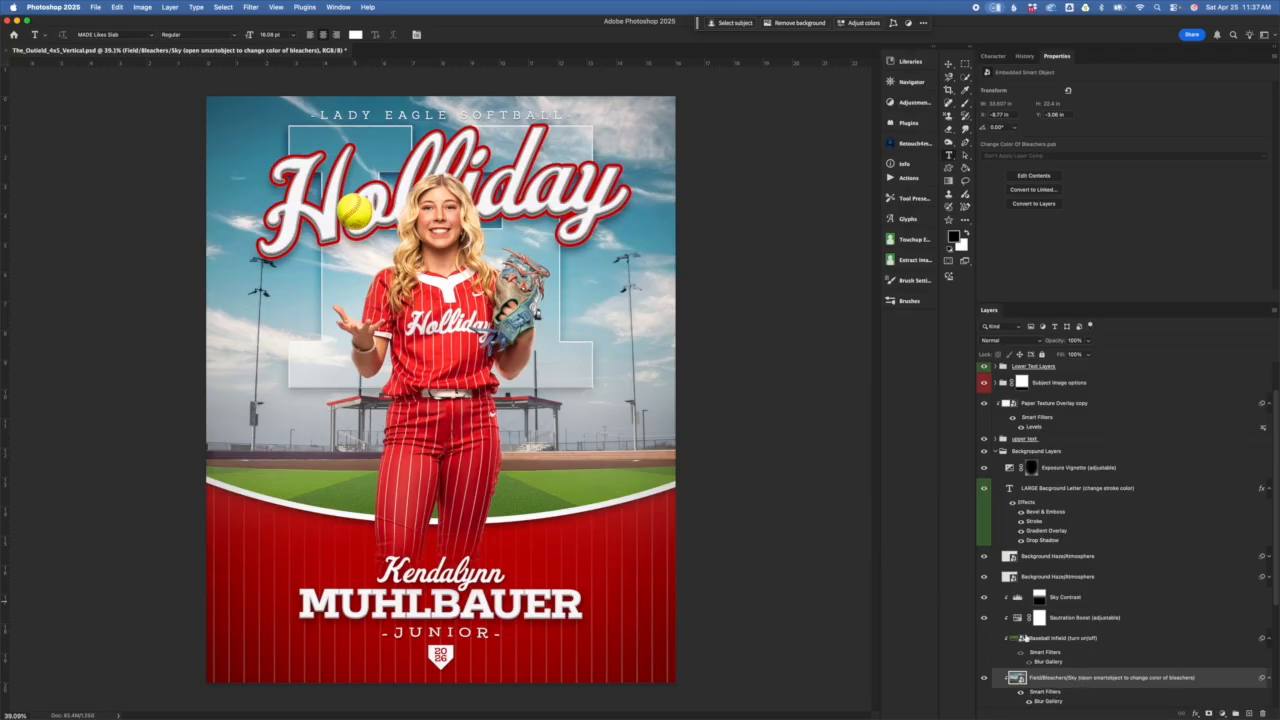
# Select the Baseball Infield layer and toggle its visibility on and off to compare the field with and without the dirt infield.
pyautogui.click(1087, 645)
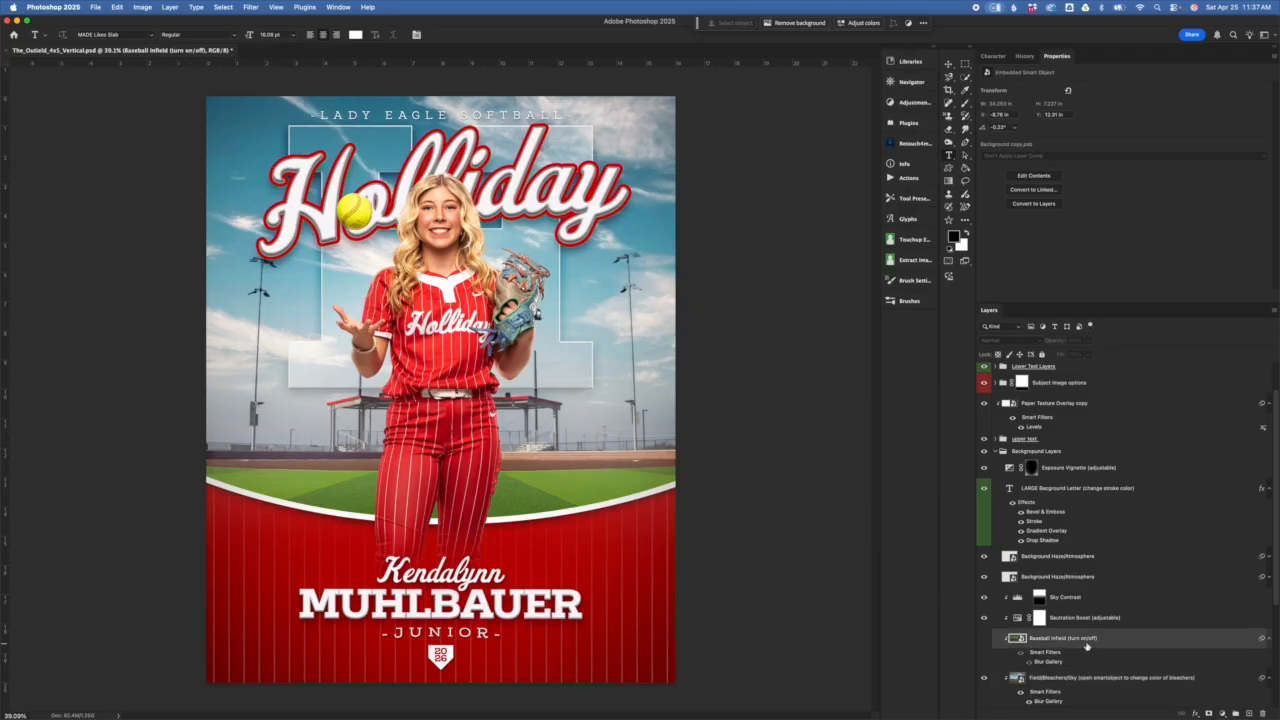
pyautogui.click(983, 638)
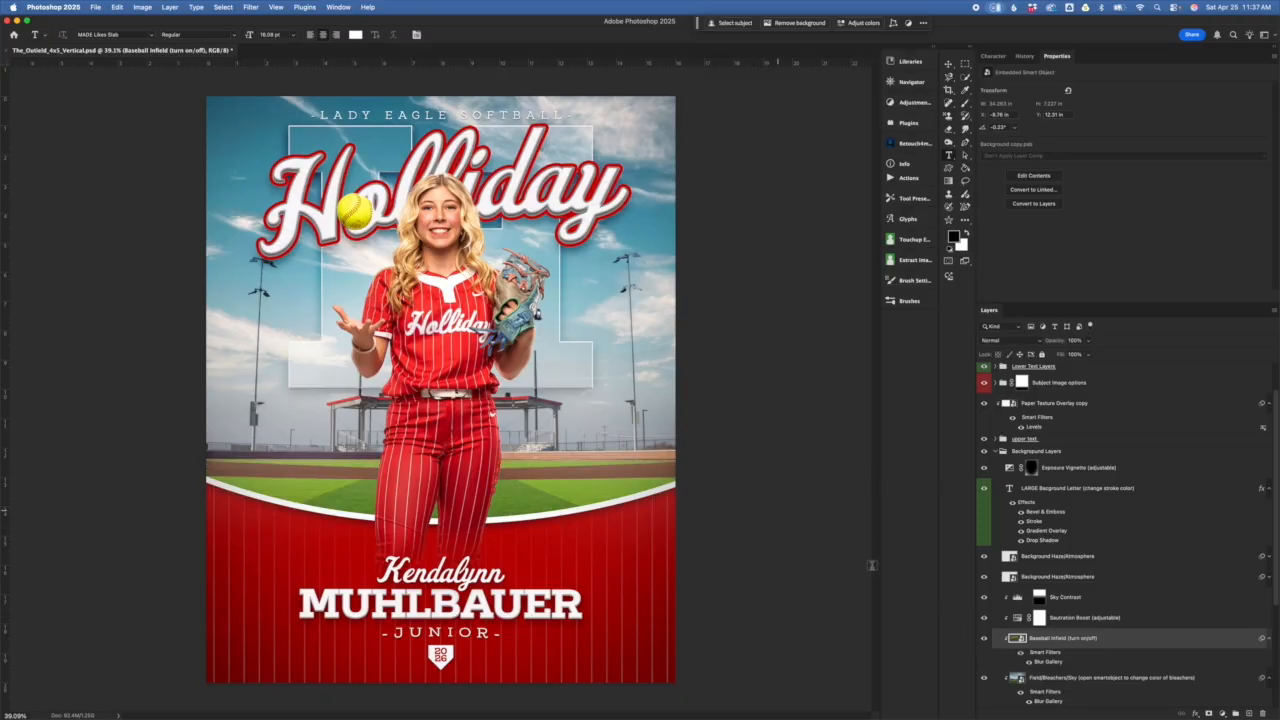
pyautogui.click(984, 638)
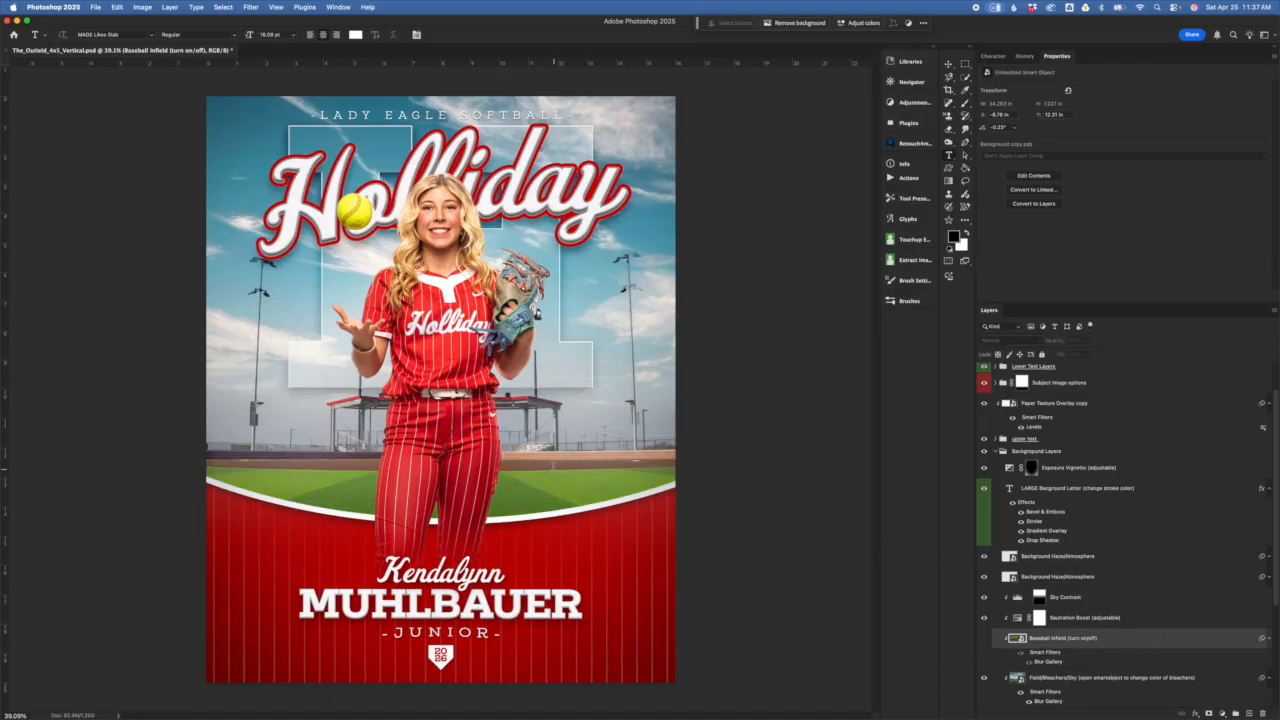
# Select the Saturation Boost layer, try lower overall saturation values, and restore the saturation to +30.
pyautogui.scroll(5, 445, 392)
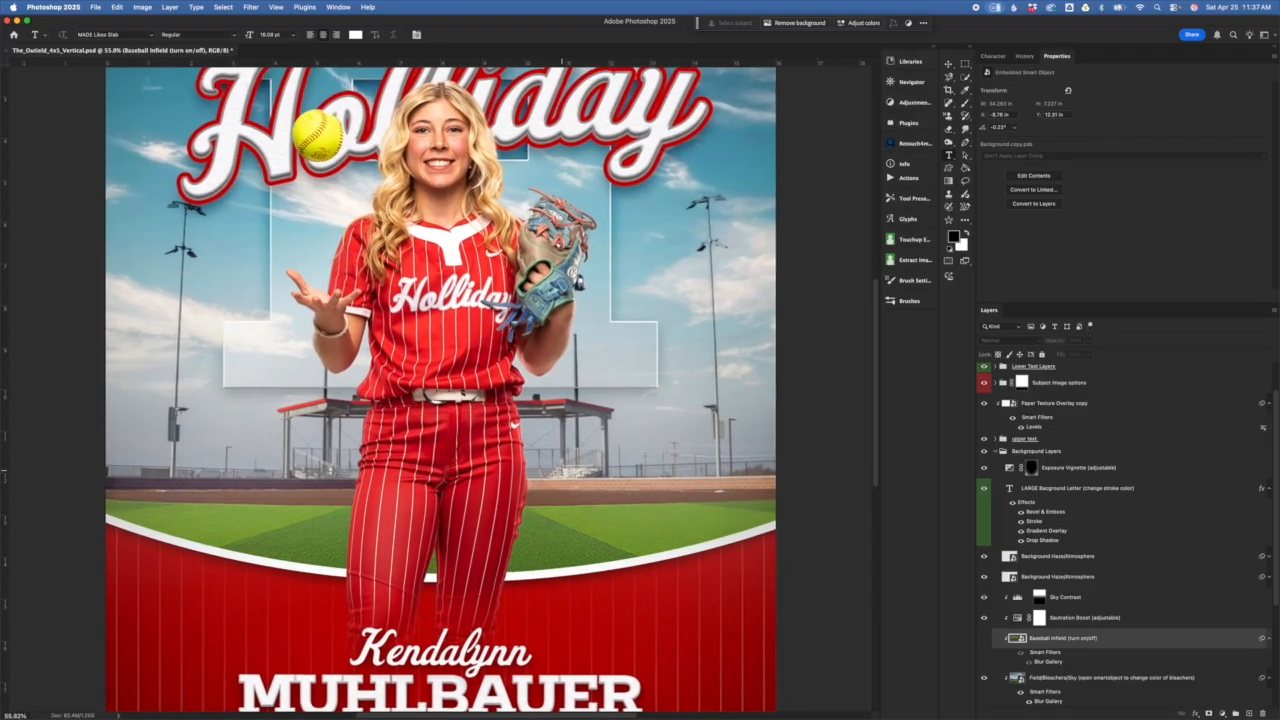
pyautogui.click(1160, 618)
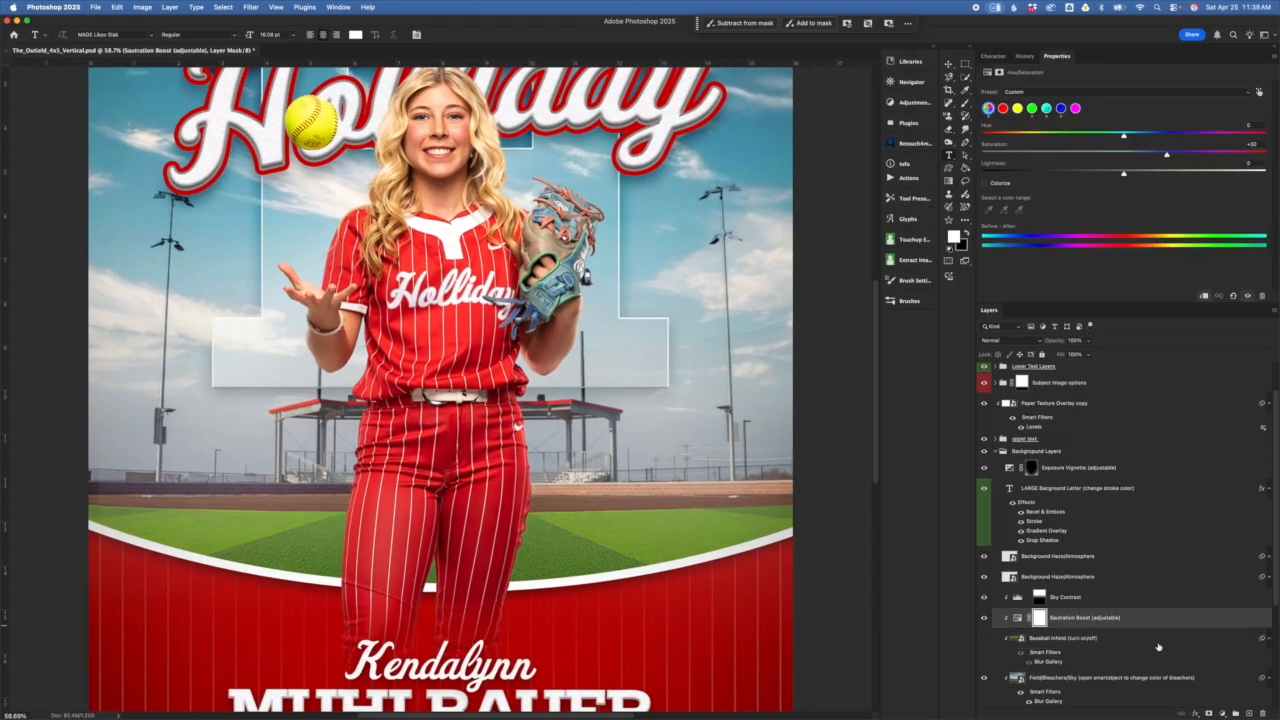
pyautogui.scroll(3, 772, 605)
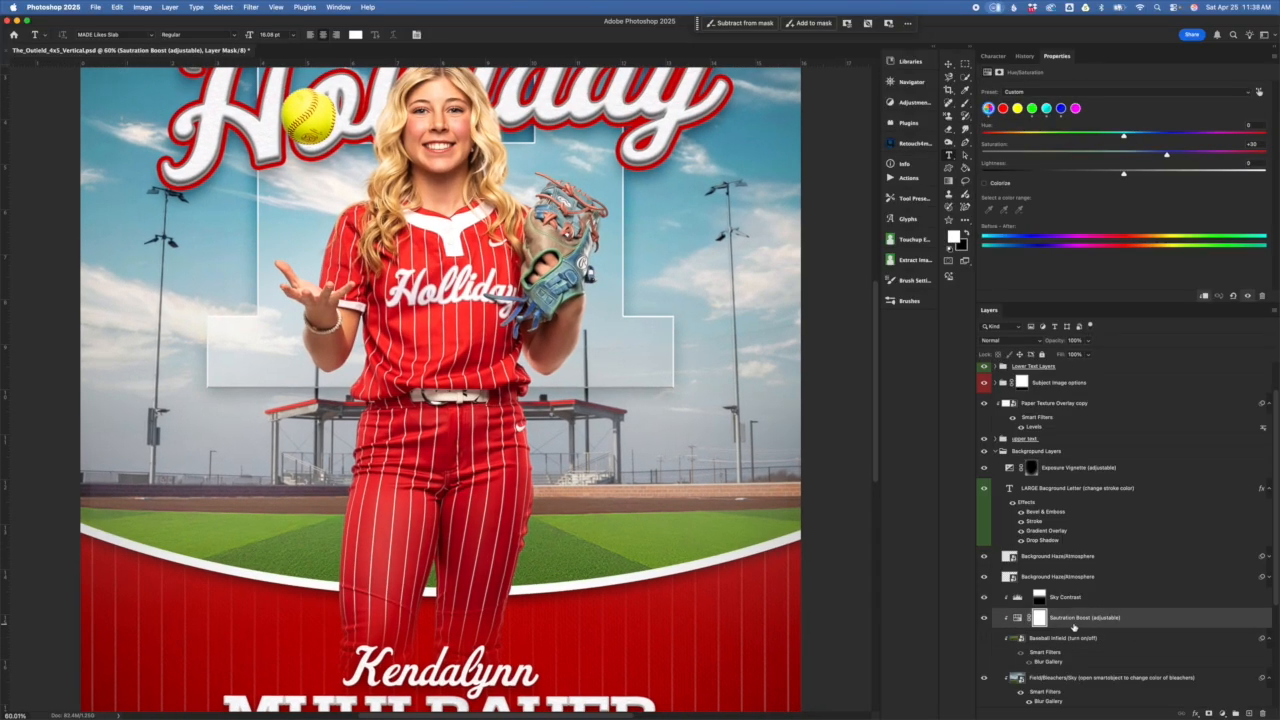
pyautogui.scroll(-5, 772, 605)
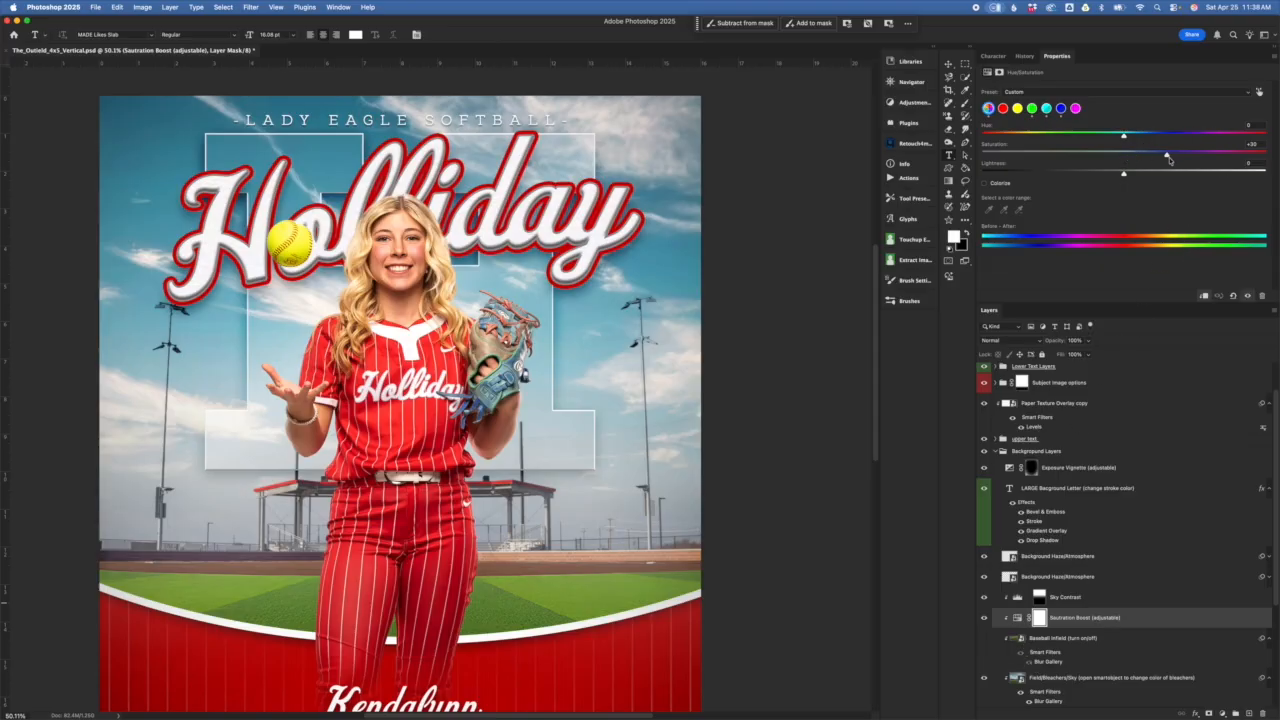
pyautogui.click(1125, 155)
pyautogui.moveTo(1125, 155)
pyautogui.mouseDown()
pyautogui.moveTo(1110, 155)
pyautogui.moveTo(1126, 155)
pyautogui.mouseUp()
pyautogui.click(1158, 156)
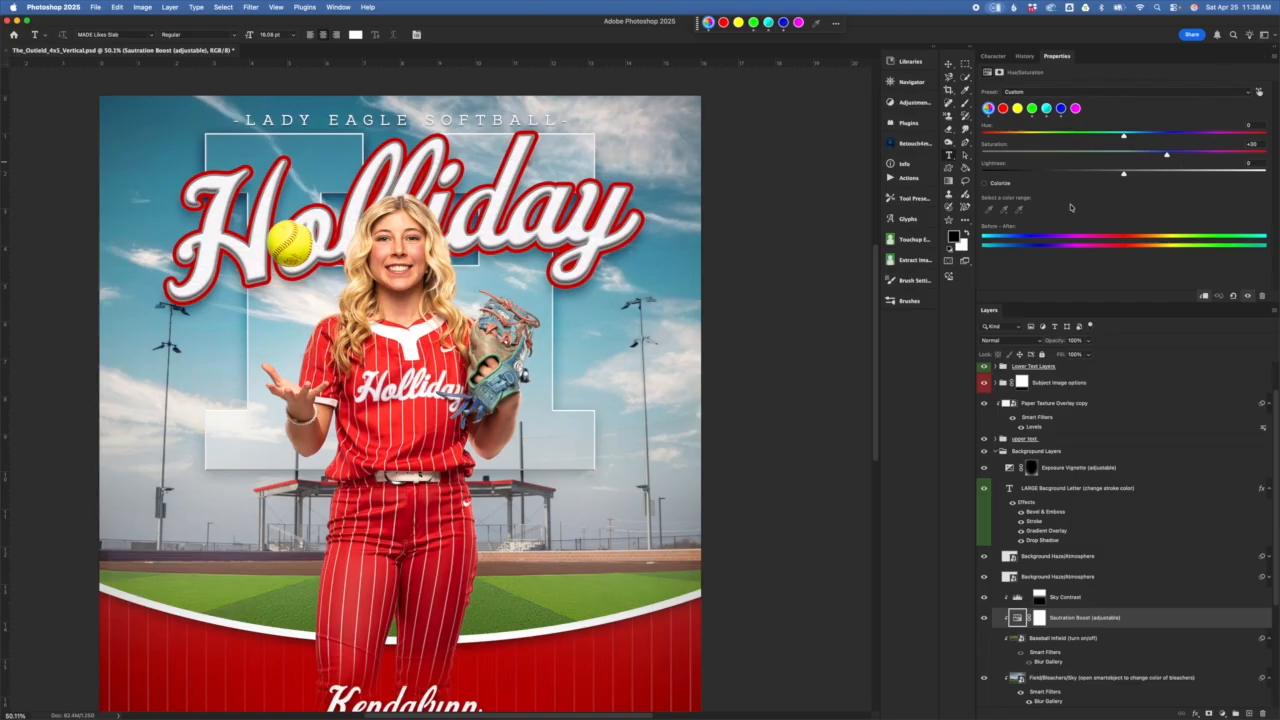
# Try Hue +4 and Saturation +2 on the Cyans range of the Saturation Boost adjustment, and undo the changes.
pyautogui.click(1046, 108)
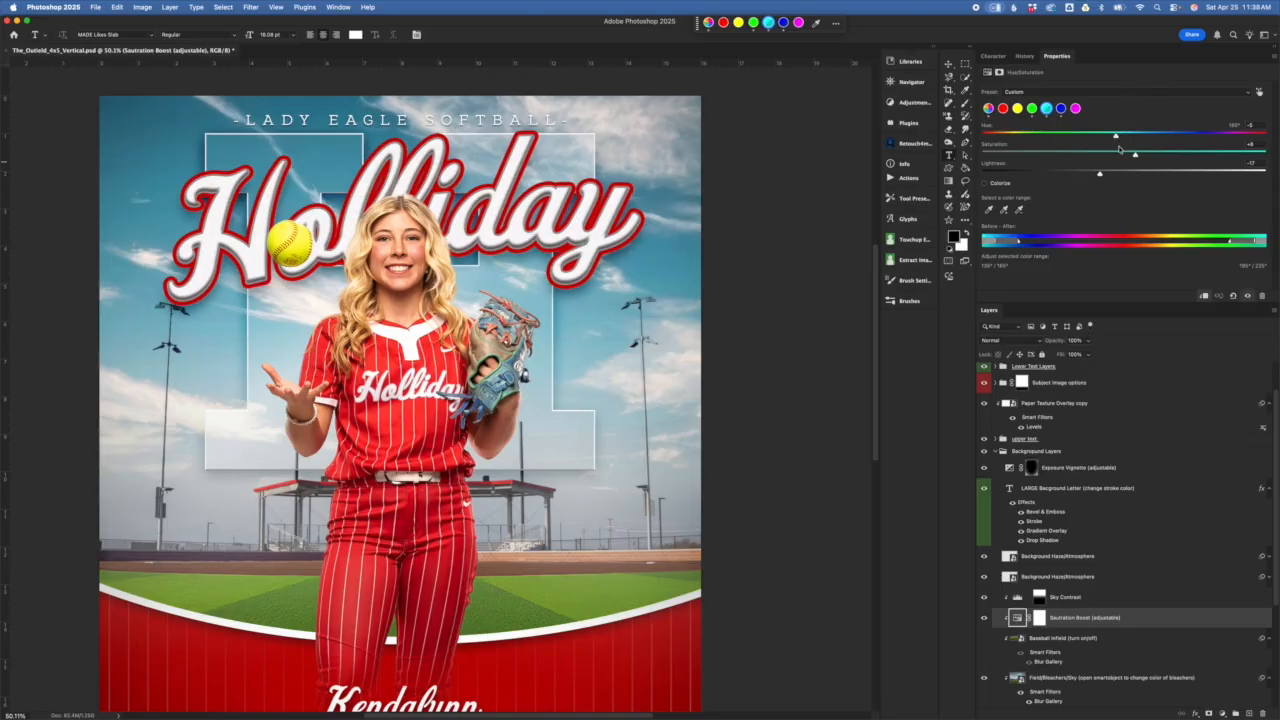
pyautogui.moveTo(1116, 135)
pyautogui.mouseDown()
pyautogui.moveTo(1097, 135)
pyautogui.moveTo(1152, 136)
pyautogui.moveTo(1086, 137)
pyautogui.moveTo(1130, 140)
pyautogui.moveTo(1130, 156)
pyautogui.moveTo(1086, 156)
pyautogui.moveTo(1168, 160)
pyautogui.moveTo(1127, 156)
pyautogui.mouseUp()
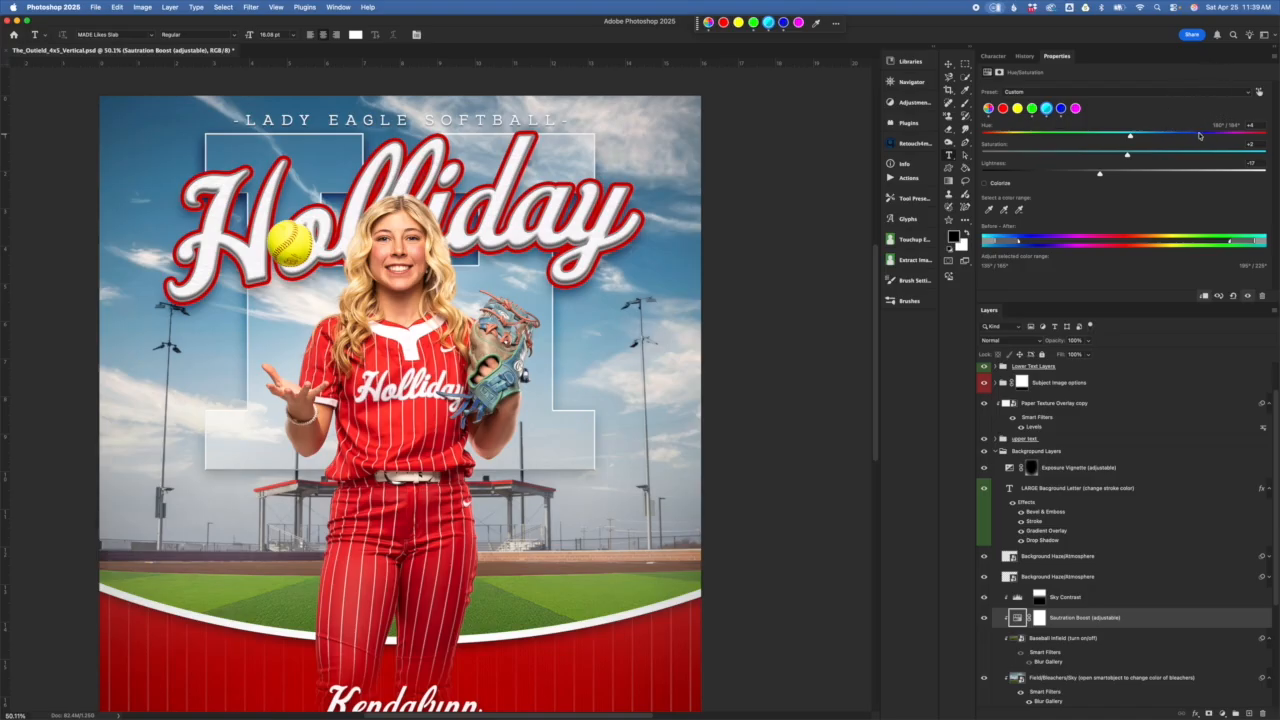
pyautogui.moveTo(1127, 153); pyautogui.dragTo(1135, 153)
pyautogui.press('super+z')
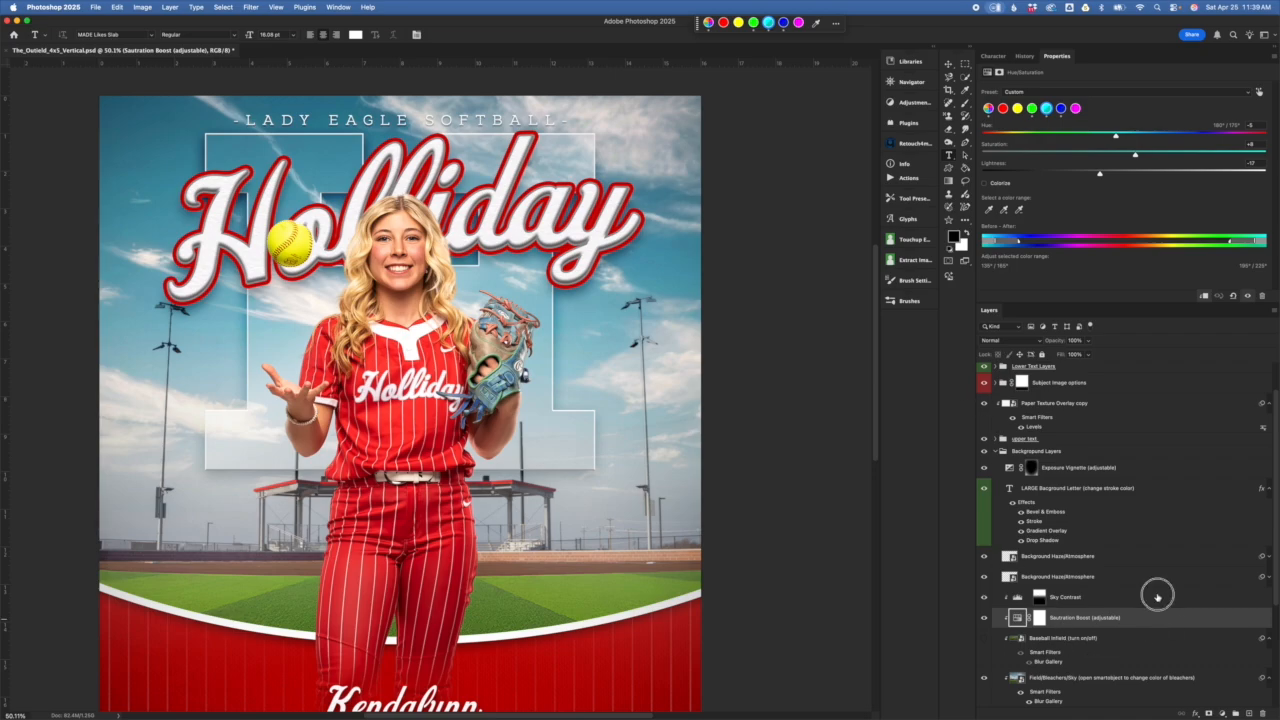
# Select the Sky Contrast Levels adjustment and toggle its visibility off and on to compare the sky.
pyautogui.click(1038, 600)
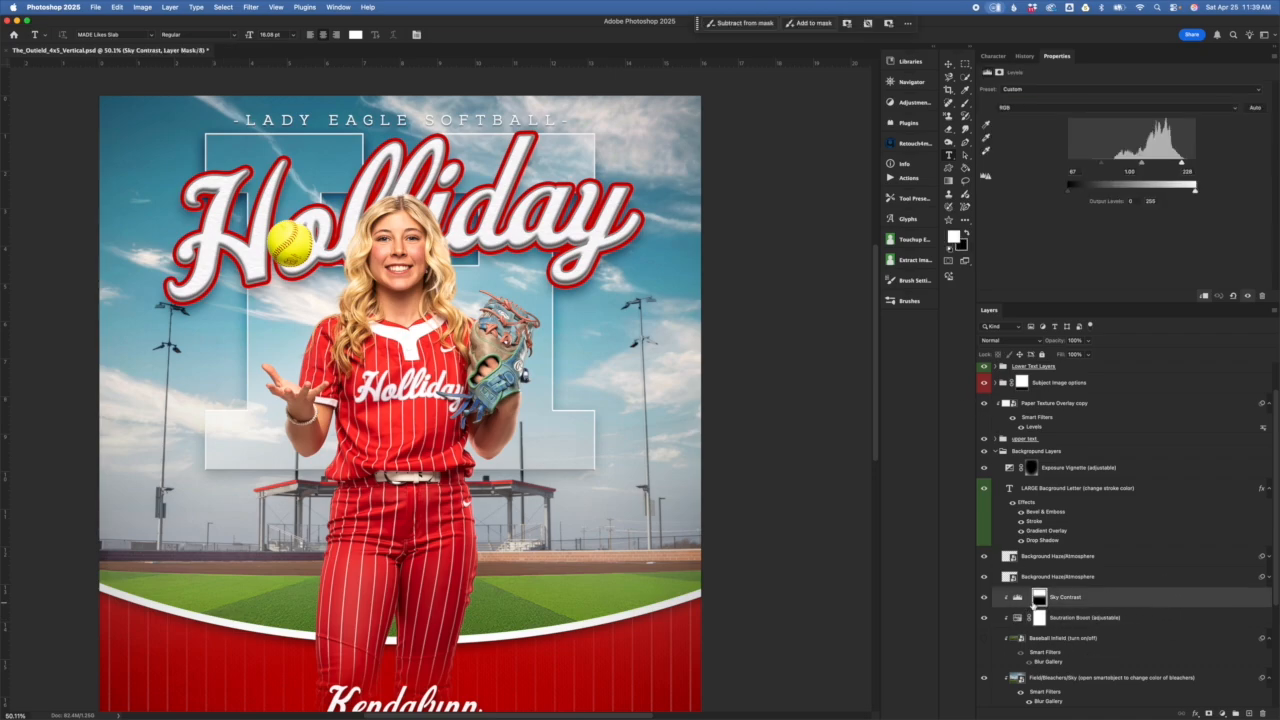
pyautogui.click(1018, 598)
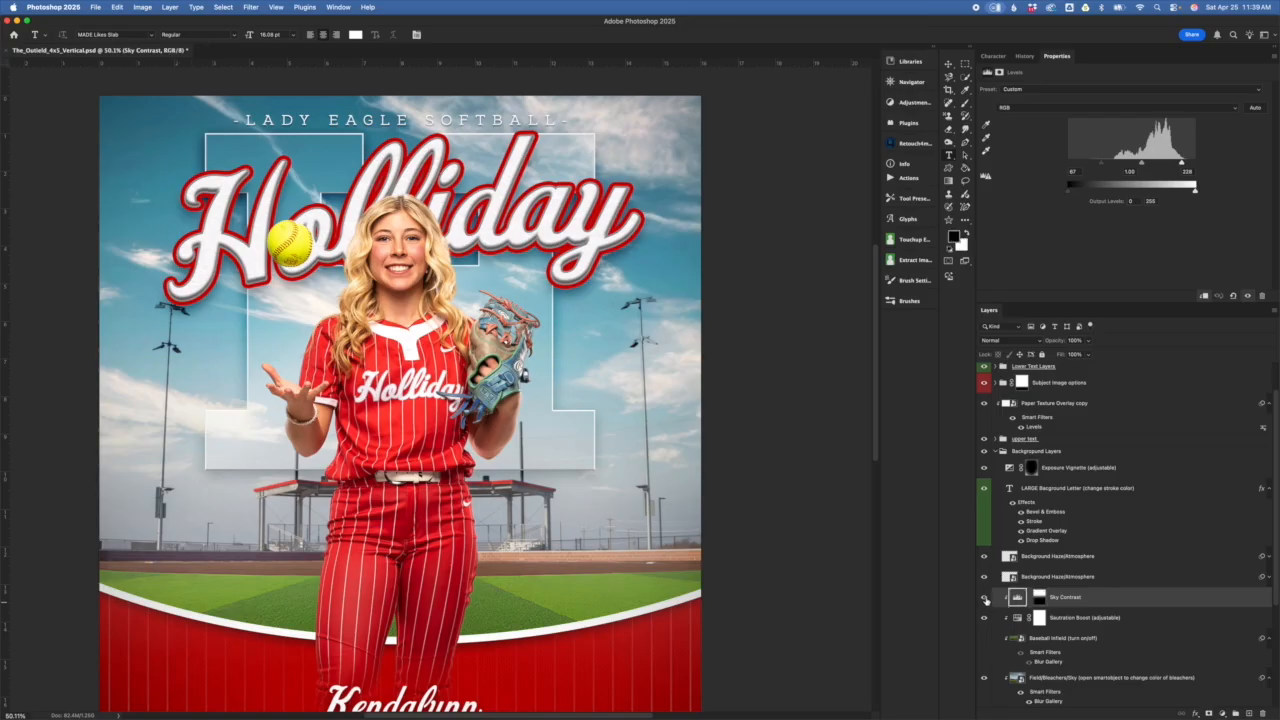
pyautogui.click(985, 598)
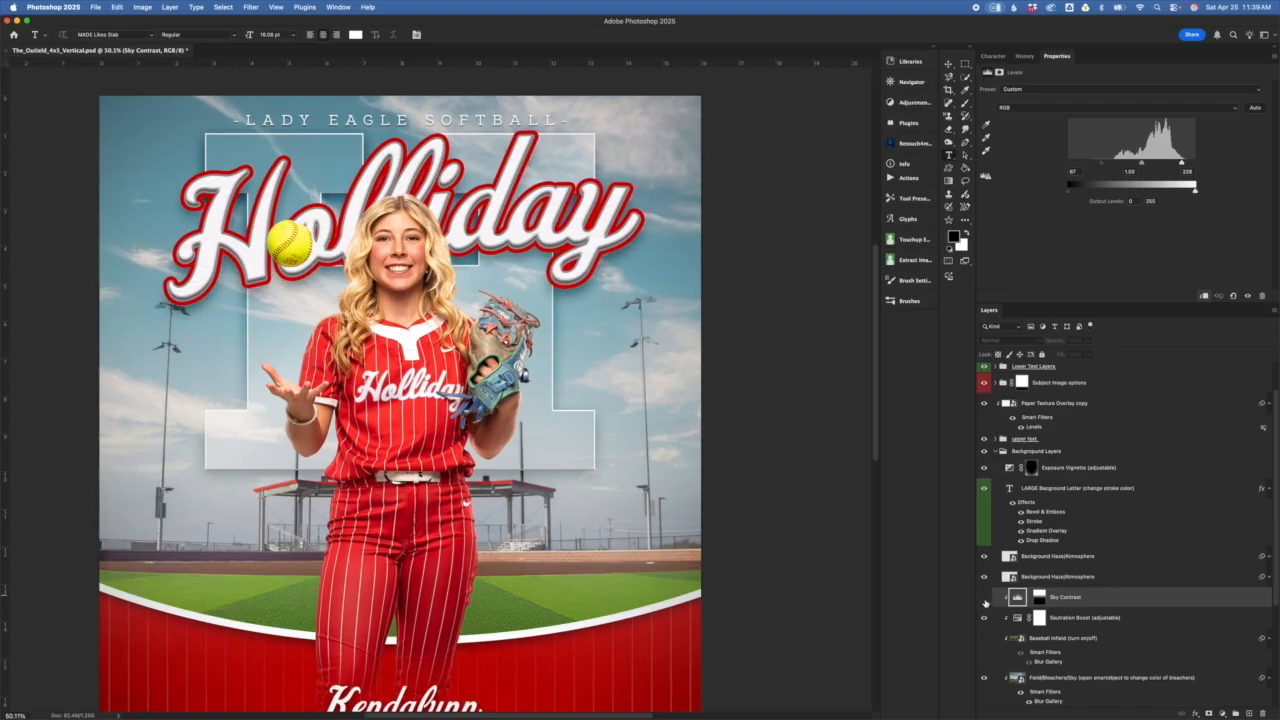
pyautogui.click(985, 598)
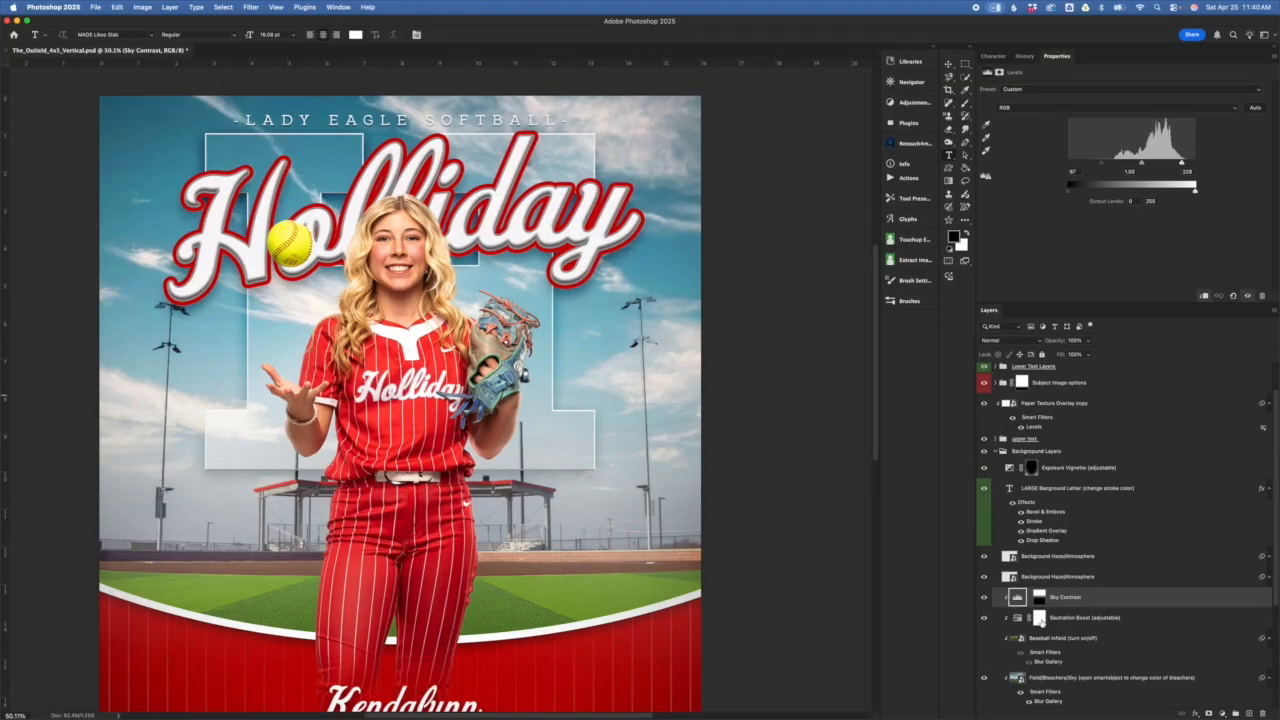
# Toggle the two Background Haze/Atmosphere layers off and on, individually and together, to compare the haze over the background.
pyautogui.click(1128, 578)
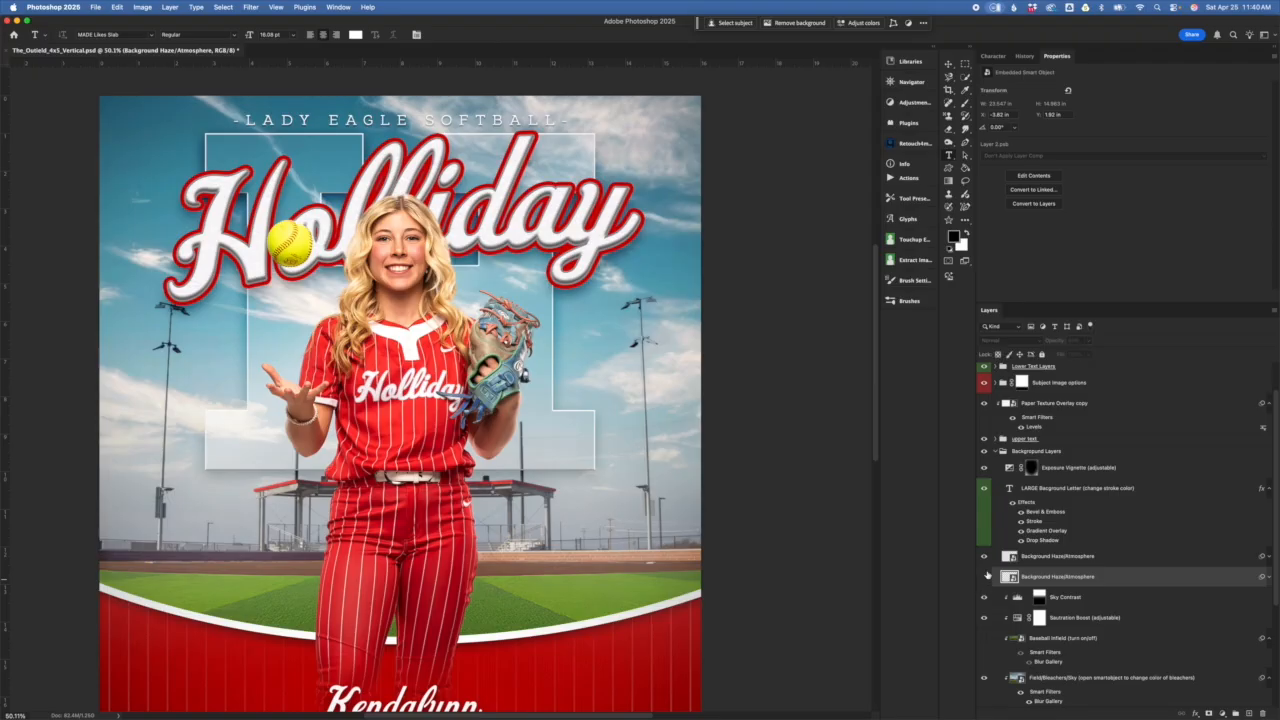
pyautogui.click(985, 576)
pyautogui.click(991, 557)
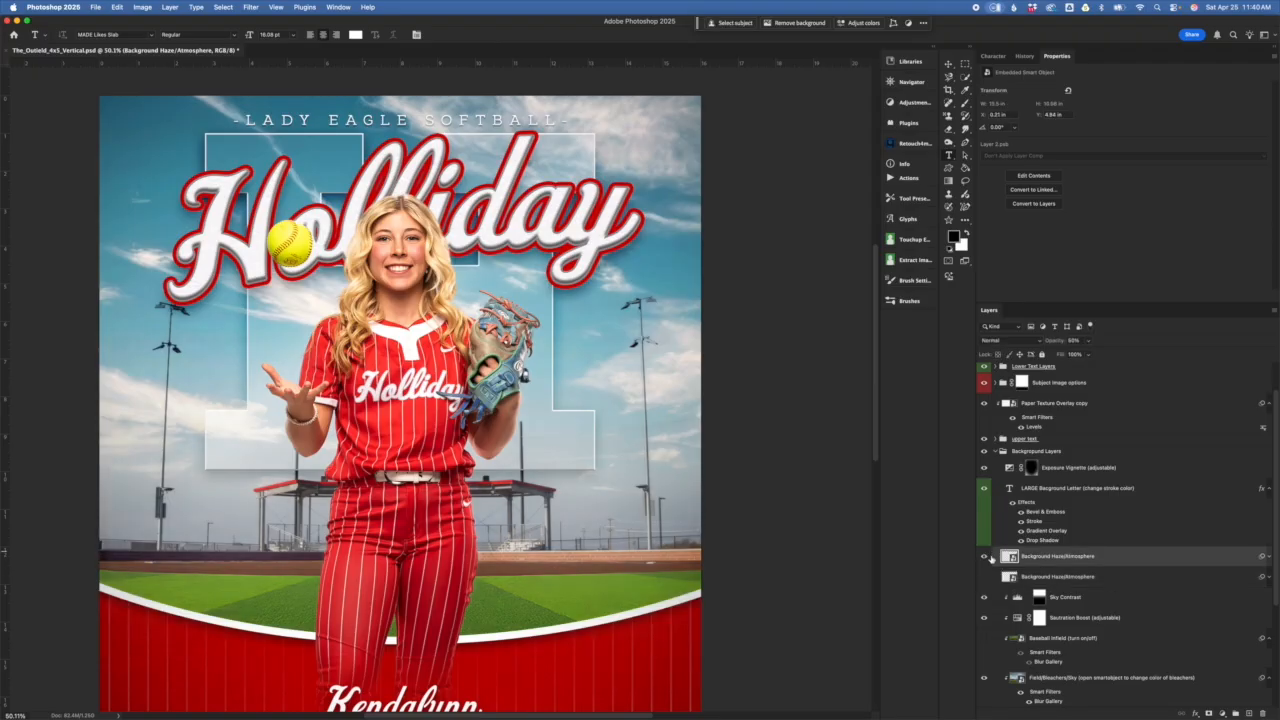
pyautogui.click(985, 557)
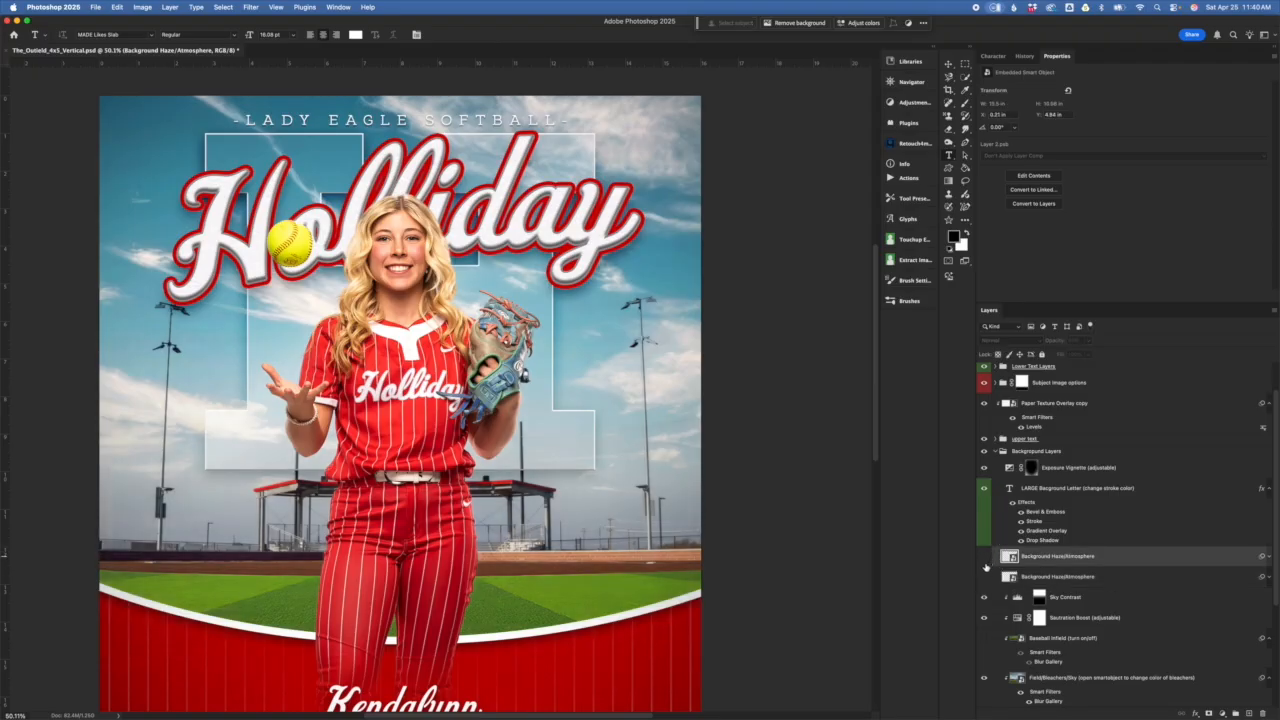
pyautogui.click(985, 557)
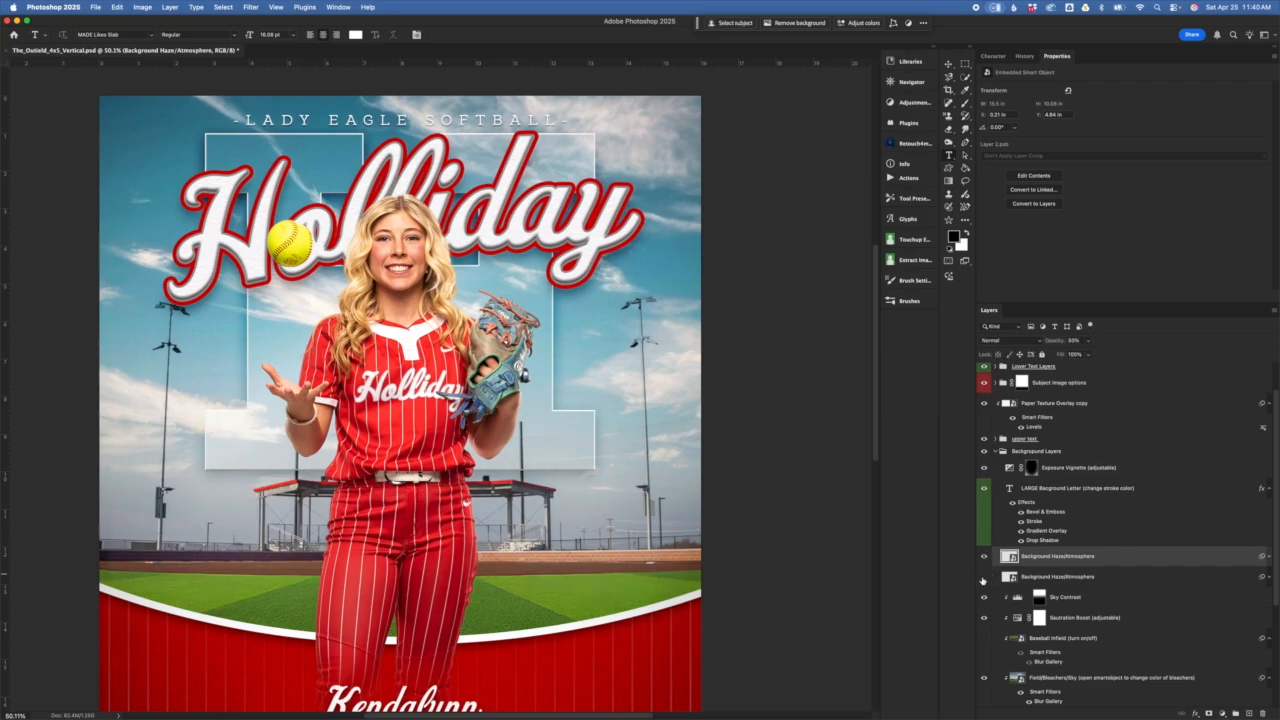
pyautogui.click(985, 577)
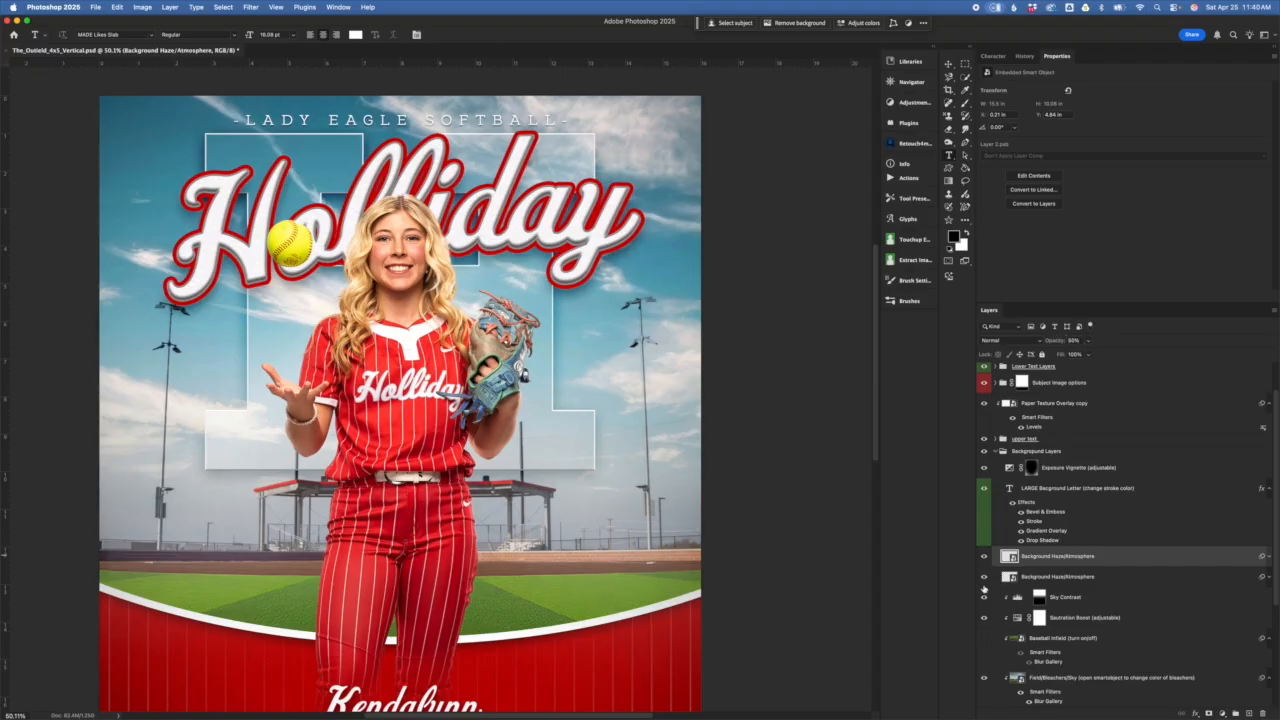
pyautogui.moveTo(1070, 576); pyautogui.dragTo(1060, 550)
pyautogui.click(984, 556)
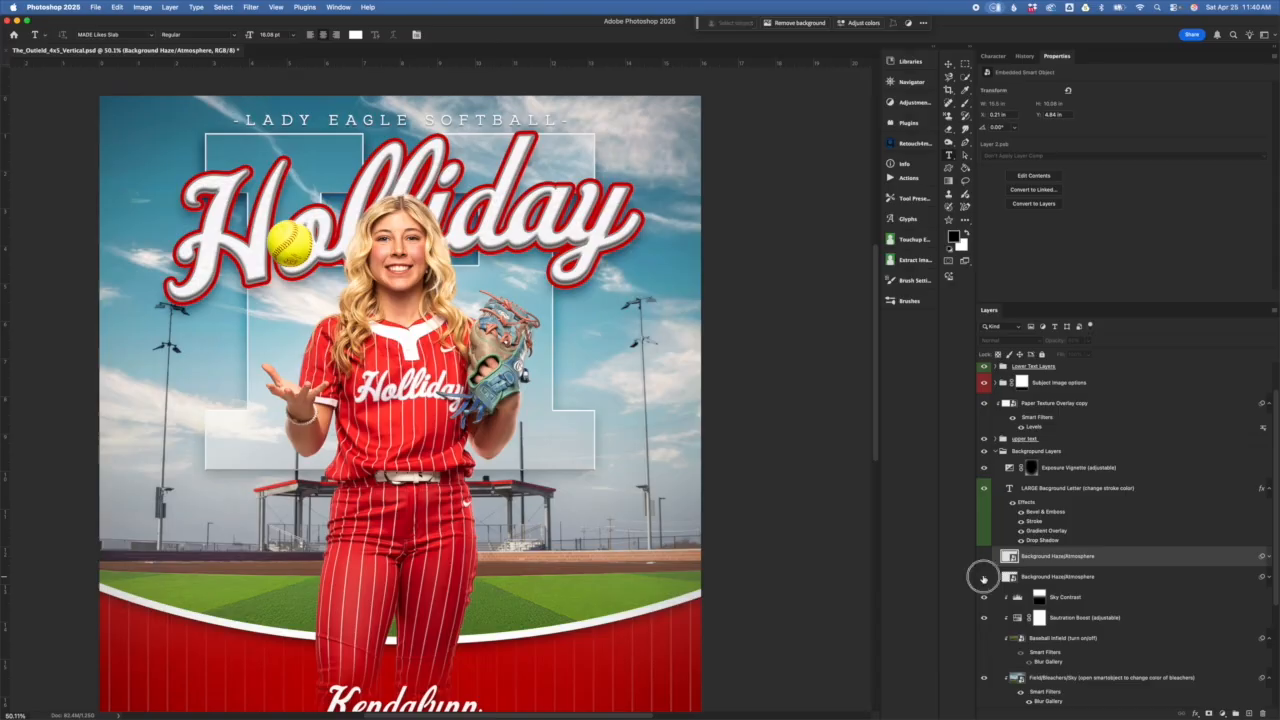
pyautogui.click(984, 576)
pyautogui.click(984, 556)
pyautogui.click(984, 576)
# Change the text of the large background letter layer to B.
pyautogui.click(1130, 490)
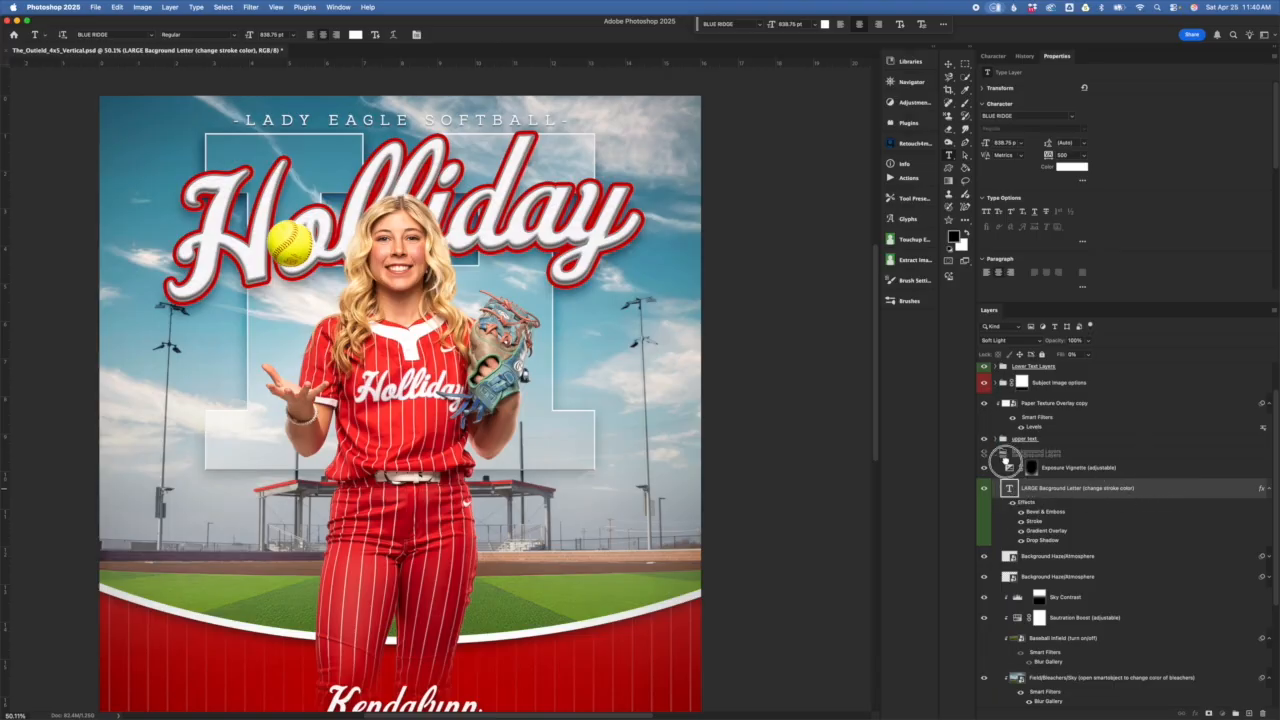
pyautogui.doubleClick(1009, 488)
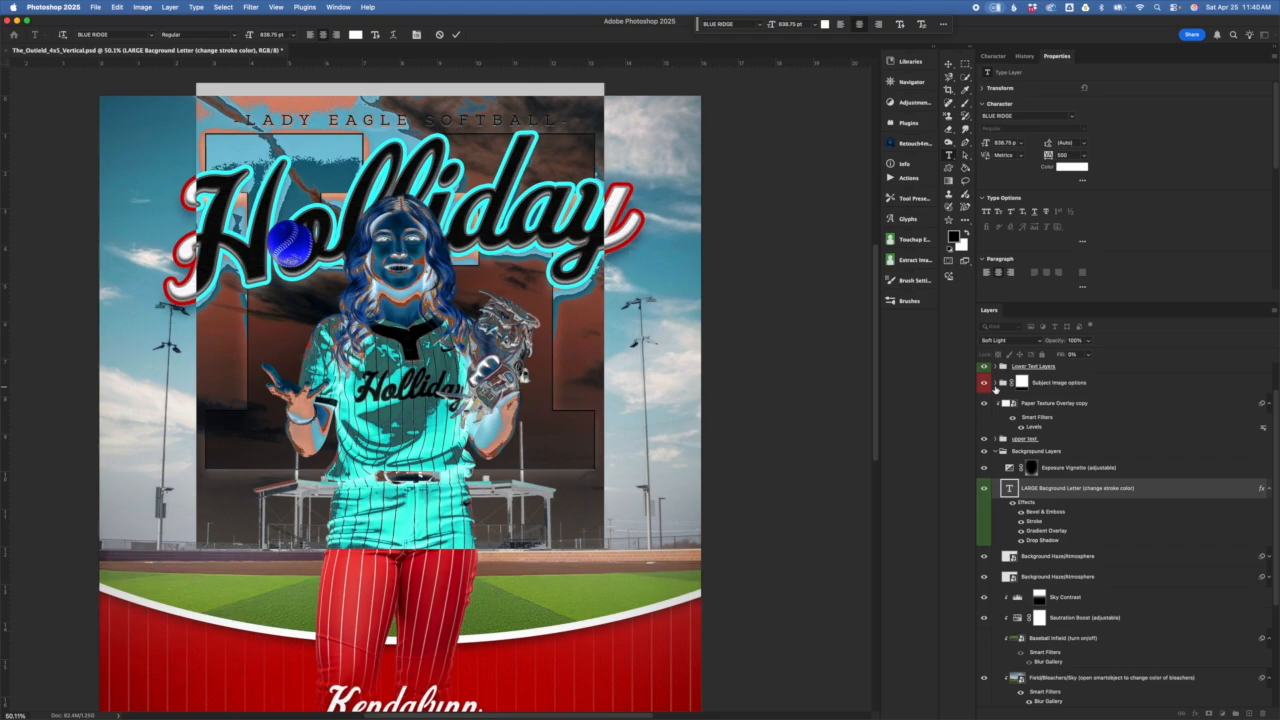
pyautogui.press('Escape')
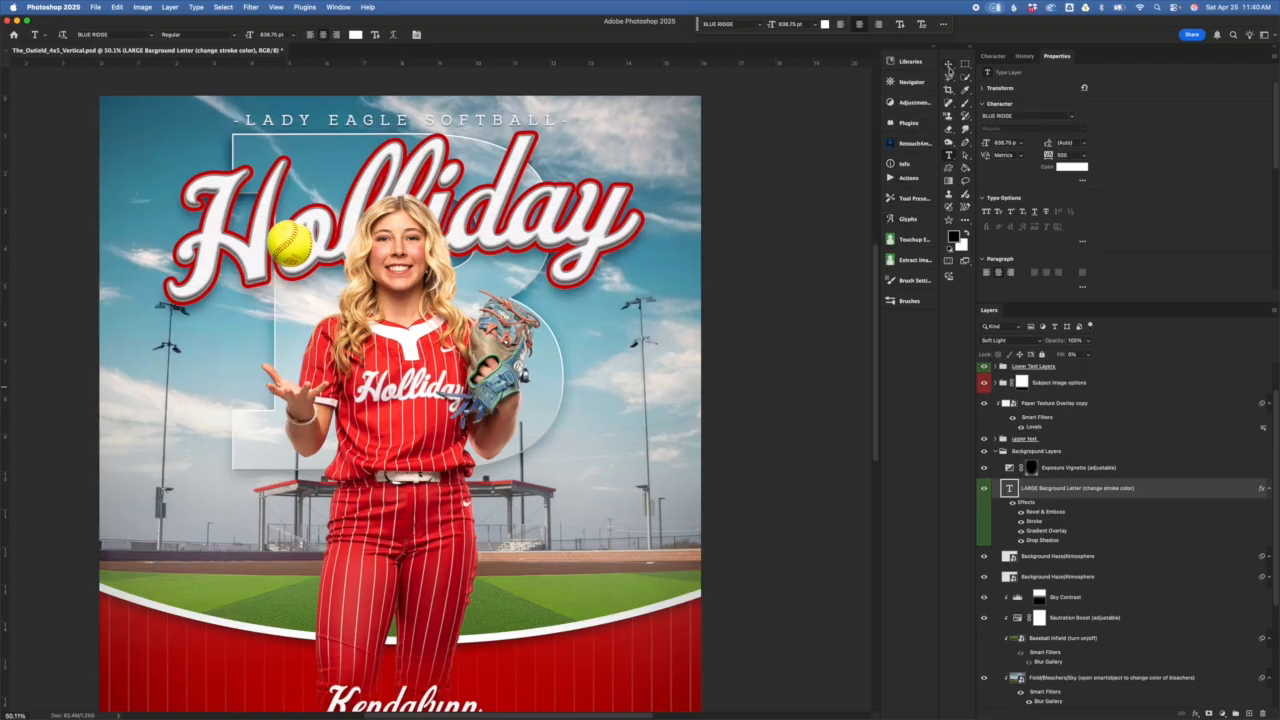
# Try moving the background letter B down and enlarging it to about 111% with the Move tool's transform controls, and cancel the transform.
pyautogui.click(950, 65)
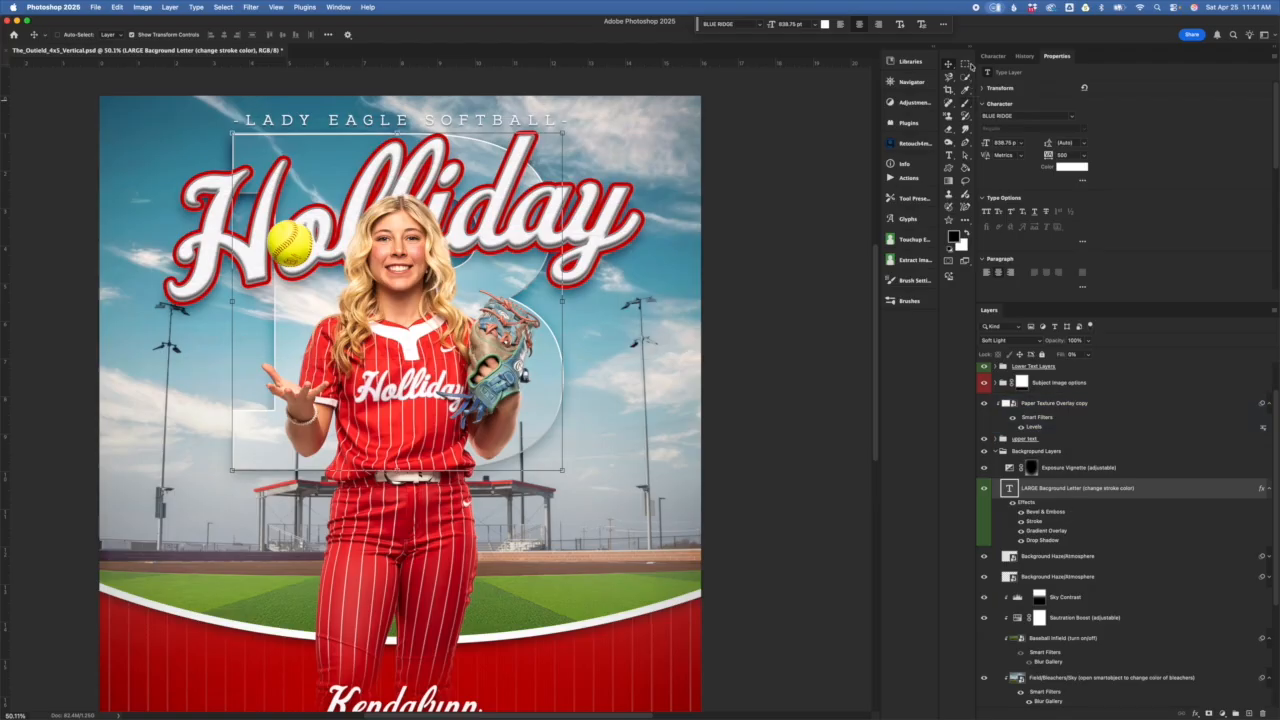
pyautogui.click(588, 543)
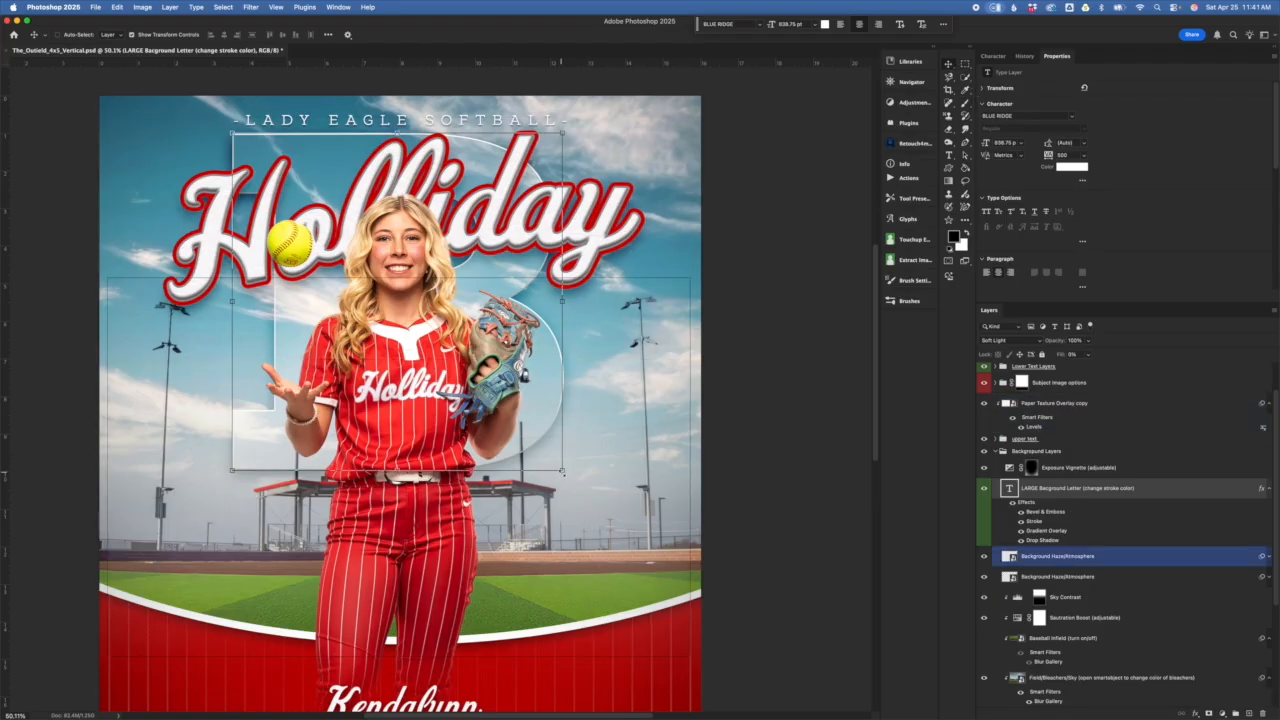
pyautogui.click(562, 469)
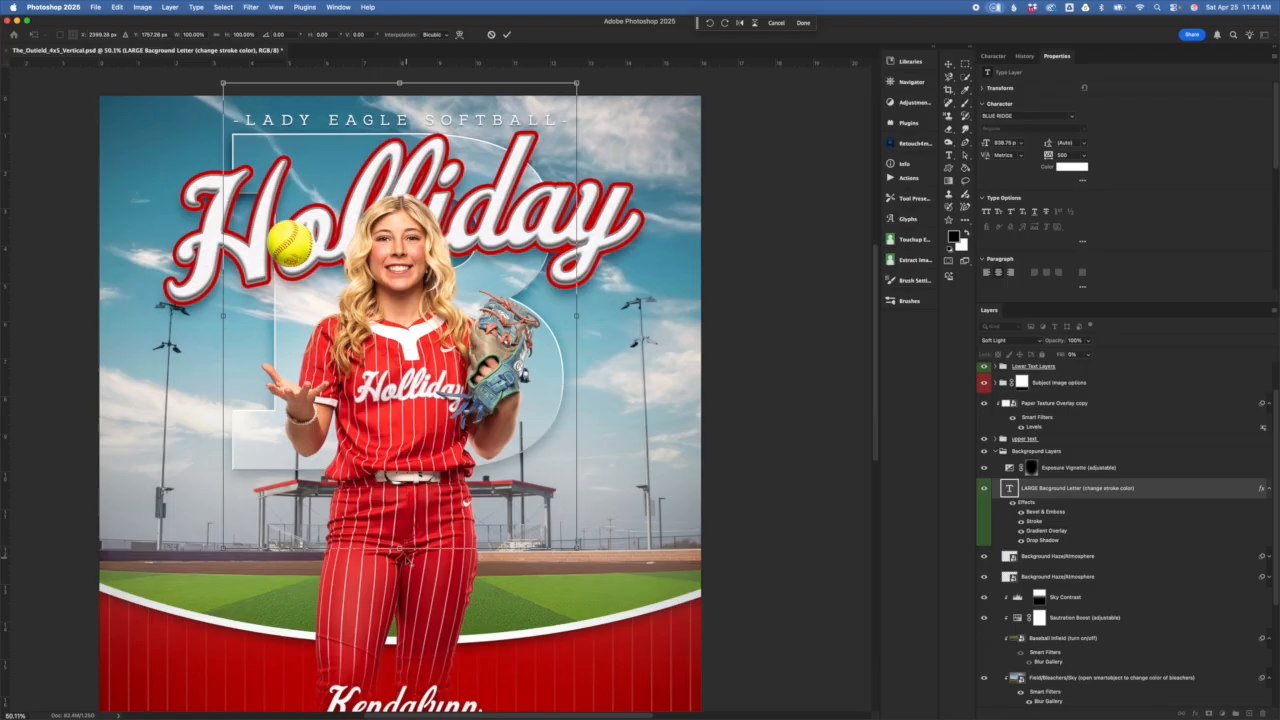
pyautogui.moveTo(400, 548); pyautogui.dragTo(399, 574)
pyautogui.moveTo(497, 322); pyautogui.dragTo(503, 358)
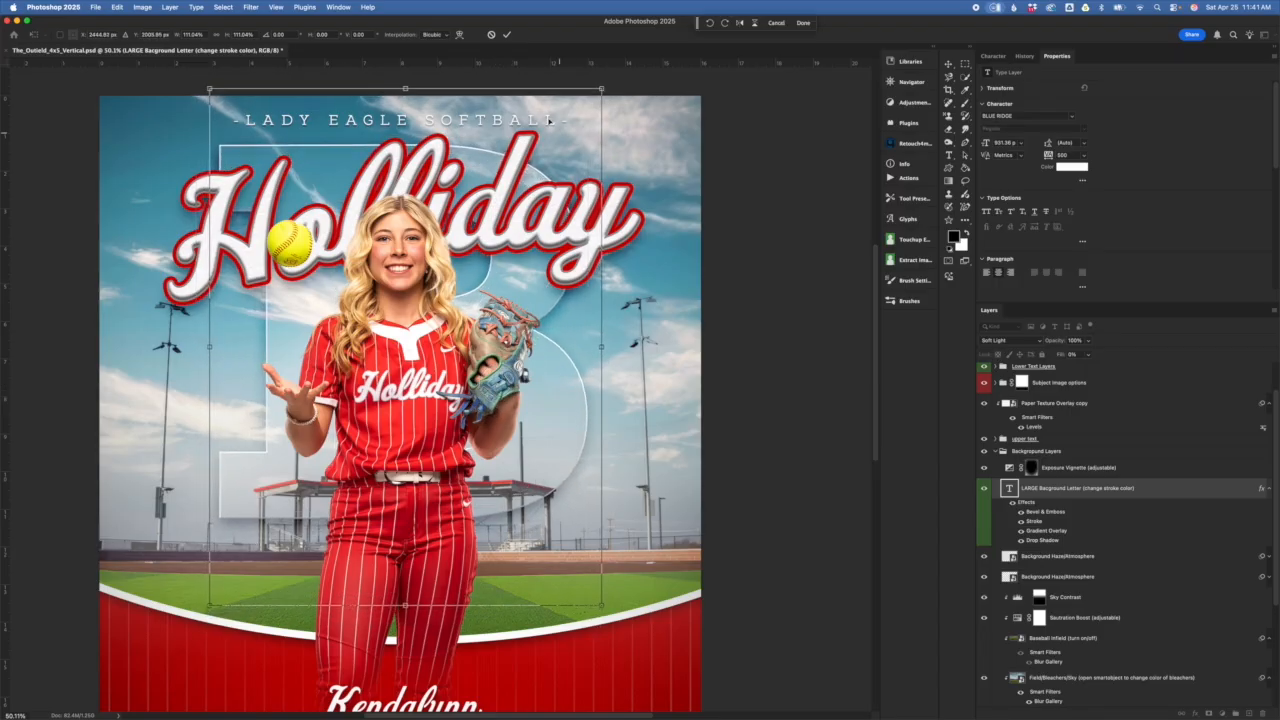
pyautogui.click(491, 36)
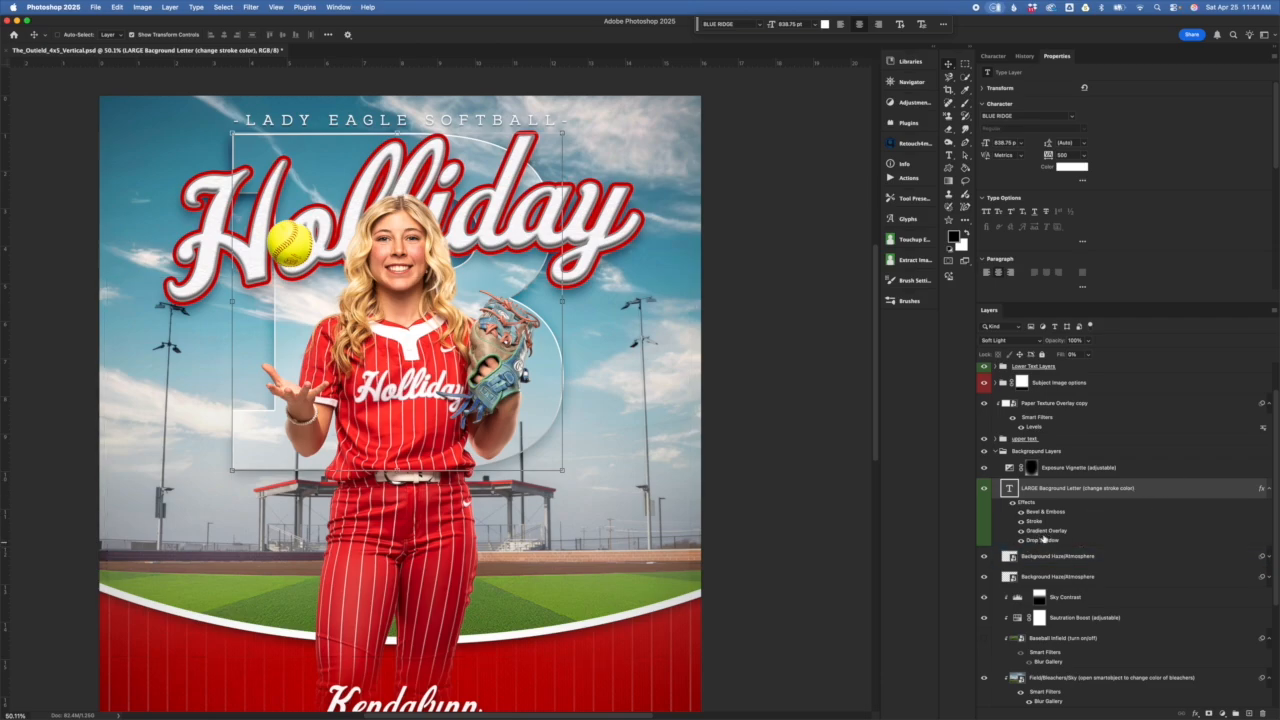
# Toggle the Gradient Overlay effect on the large background letter off and on twice to compare the letter's look.
pyautogui.click(1021, 531)
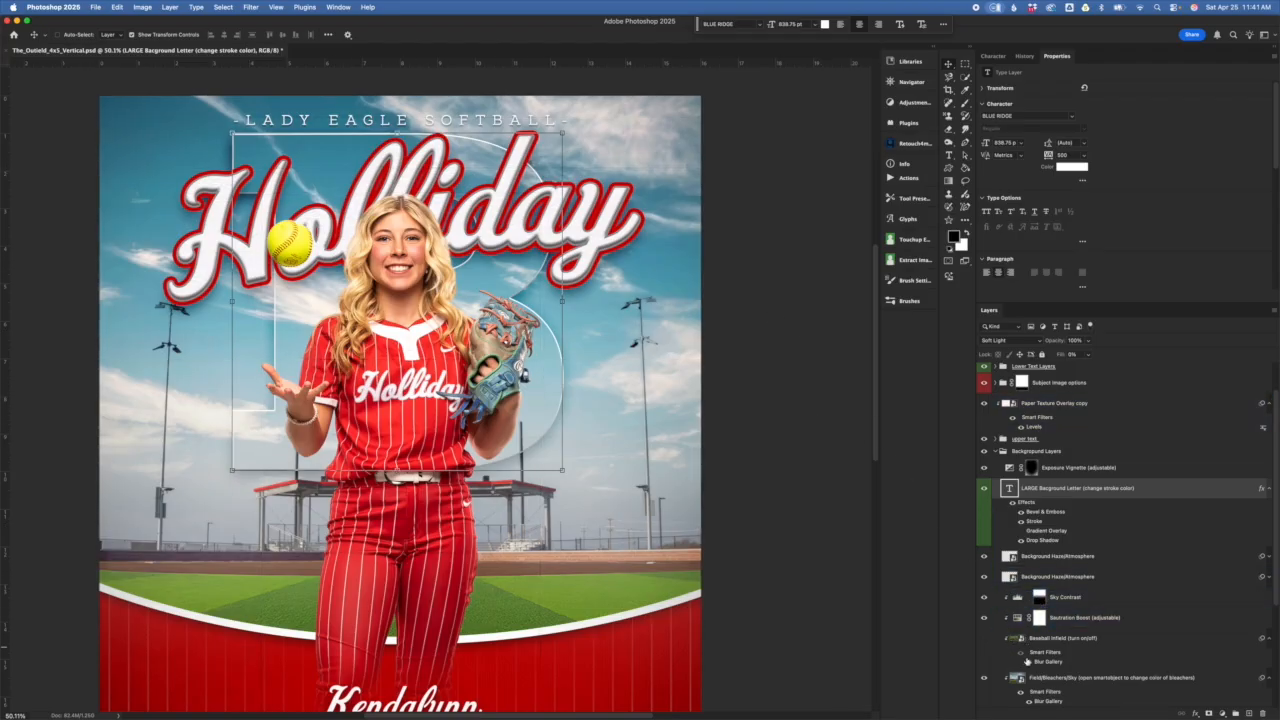
pyautogui.click(1020, 531)
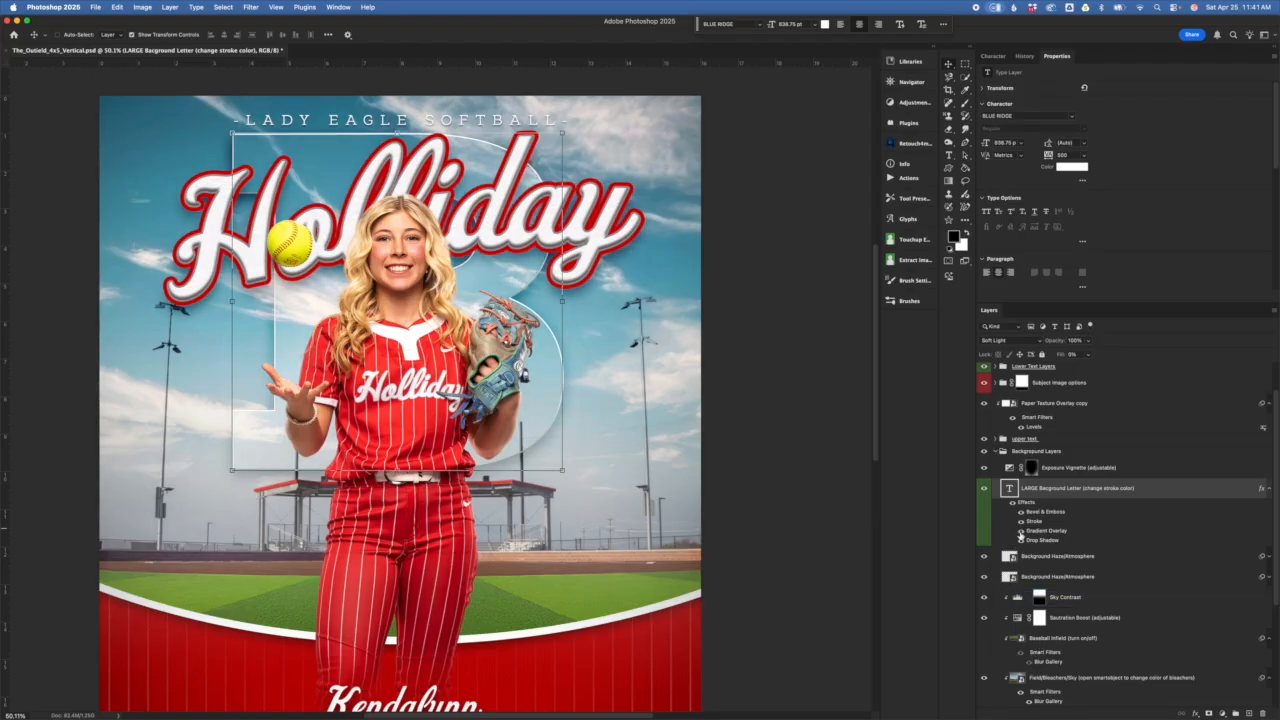
pyautogui.click(1020, 531)
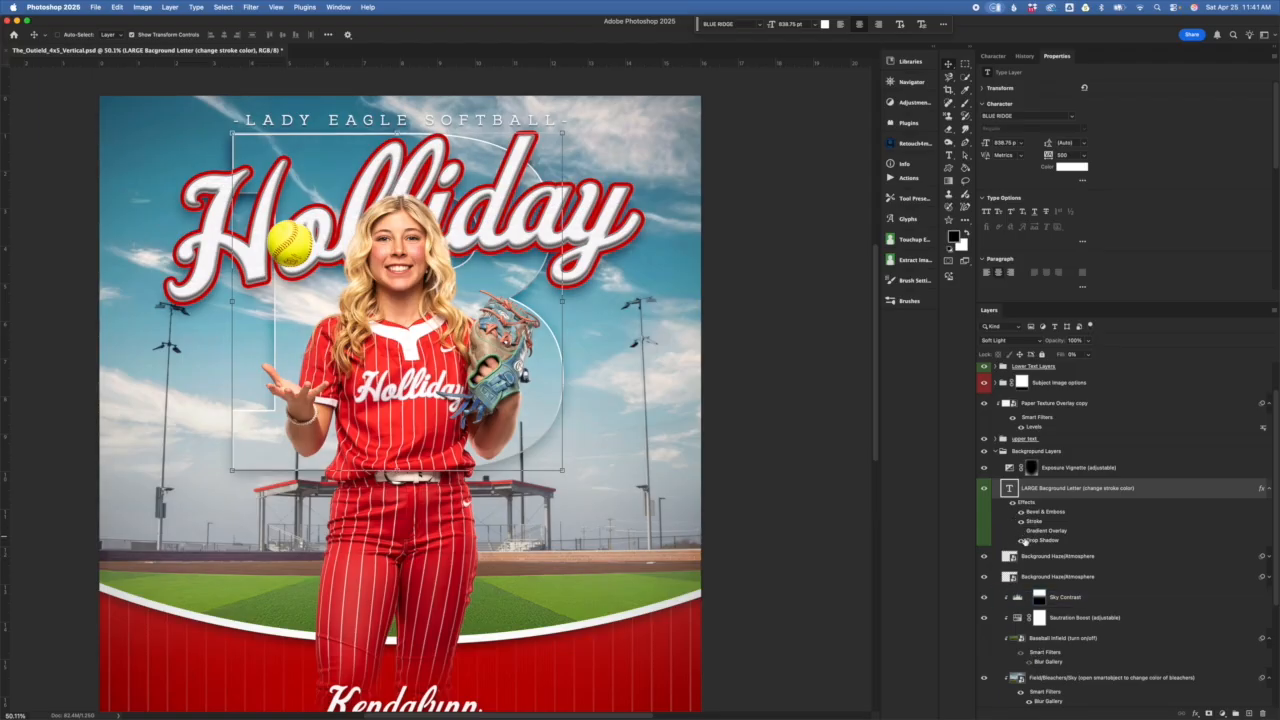
pyautogui.click(1021, 531)
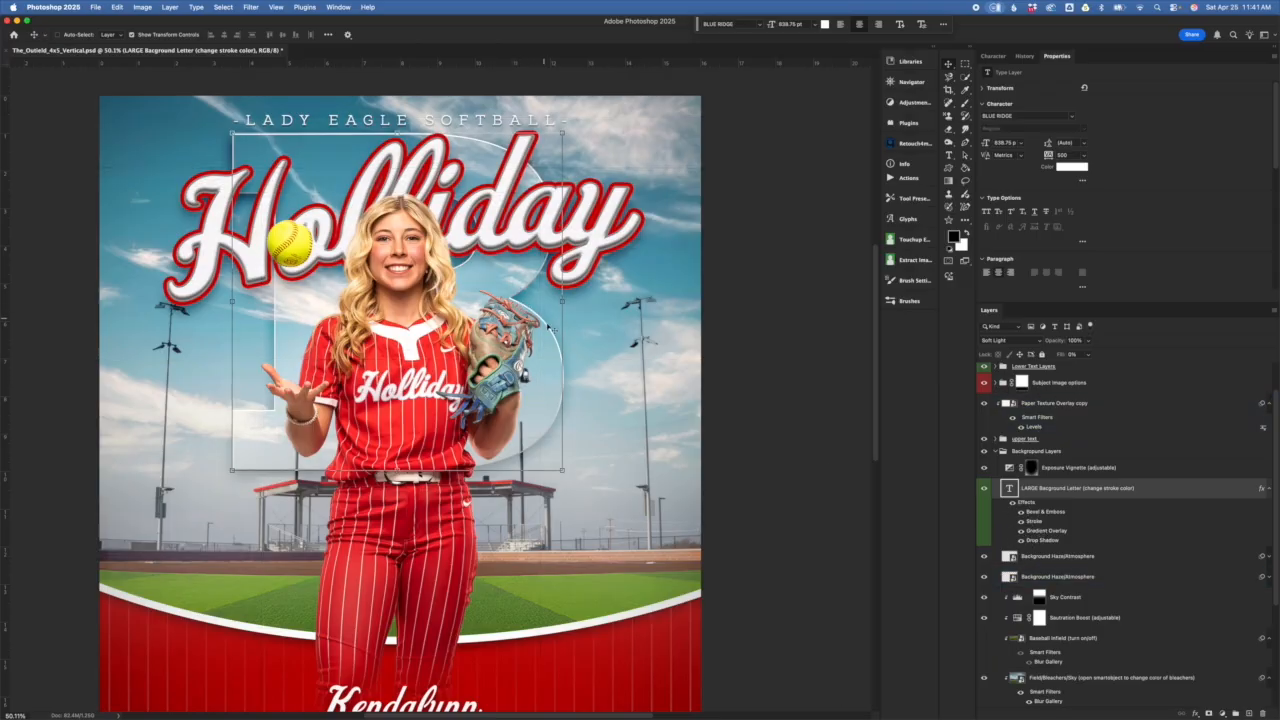
# Try red and bright yellow stroke colours on the large background letter and cancel the layer style changes.
pyautogui.doubleClick(1036, 521)
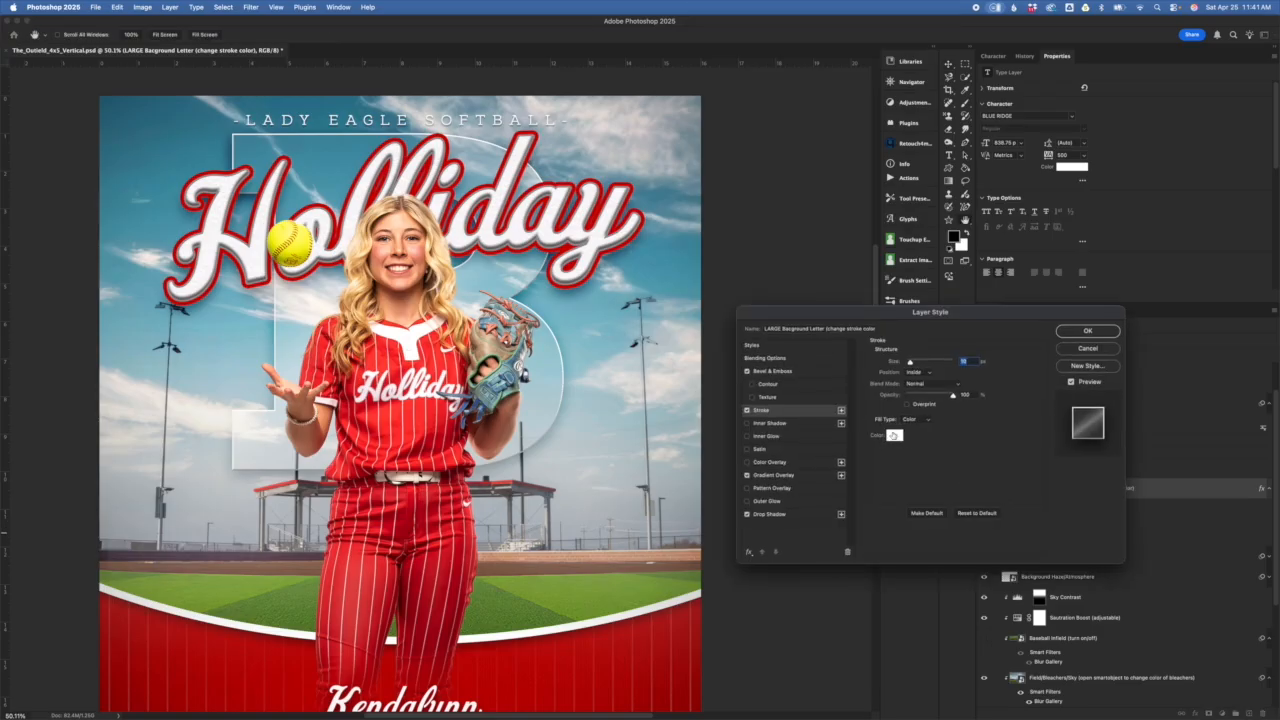
pyautogui.click(893, 435)
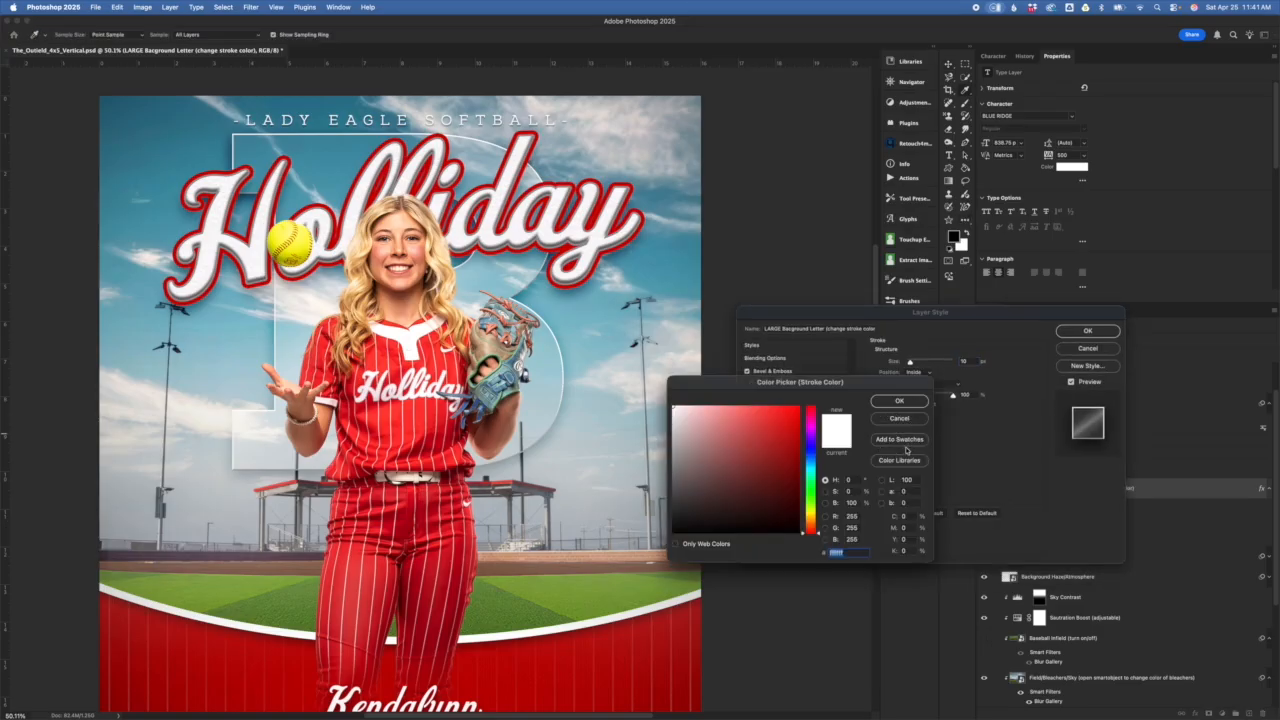
pyautogui.click(786, 433)
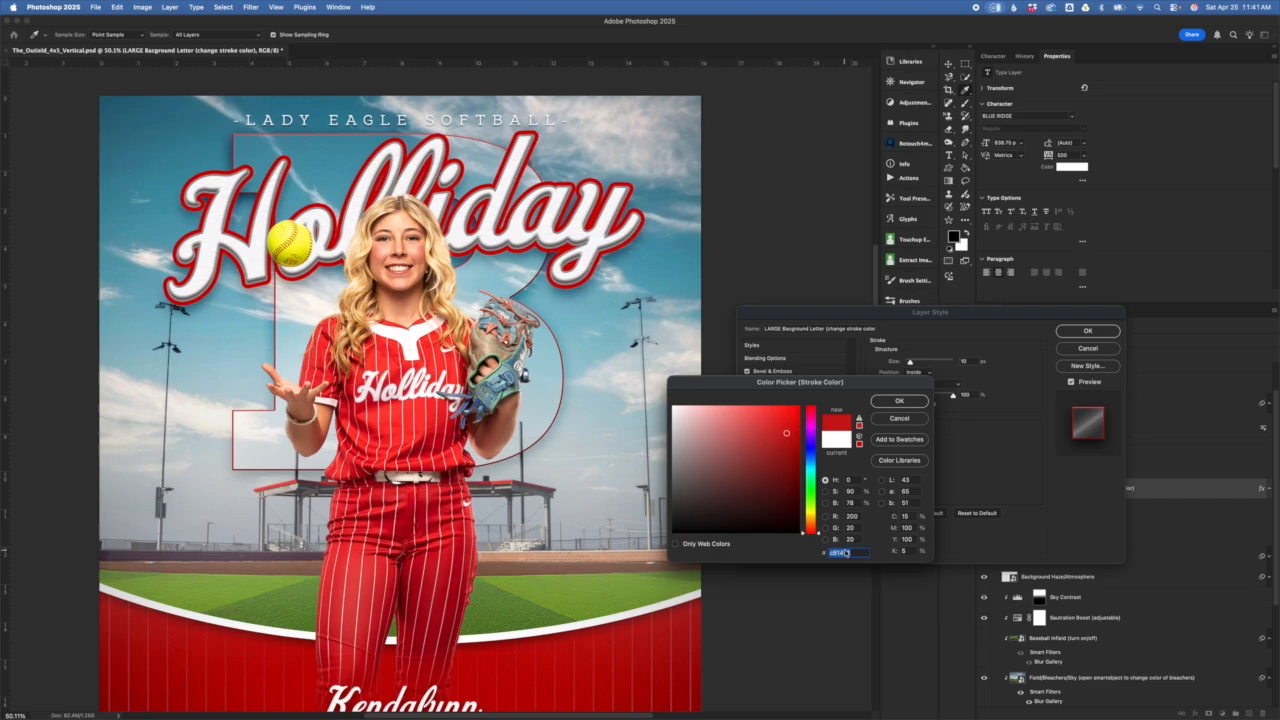
pyautogui.moveTo(815, 517); pyautogui.dragTo(817, 512)
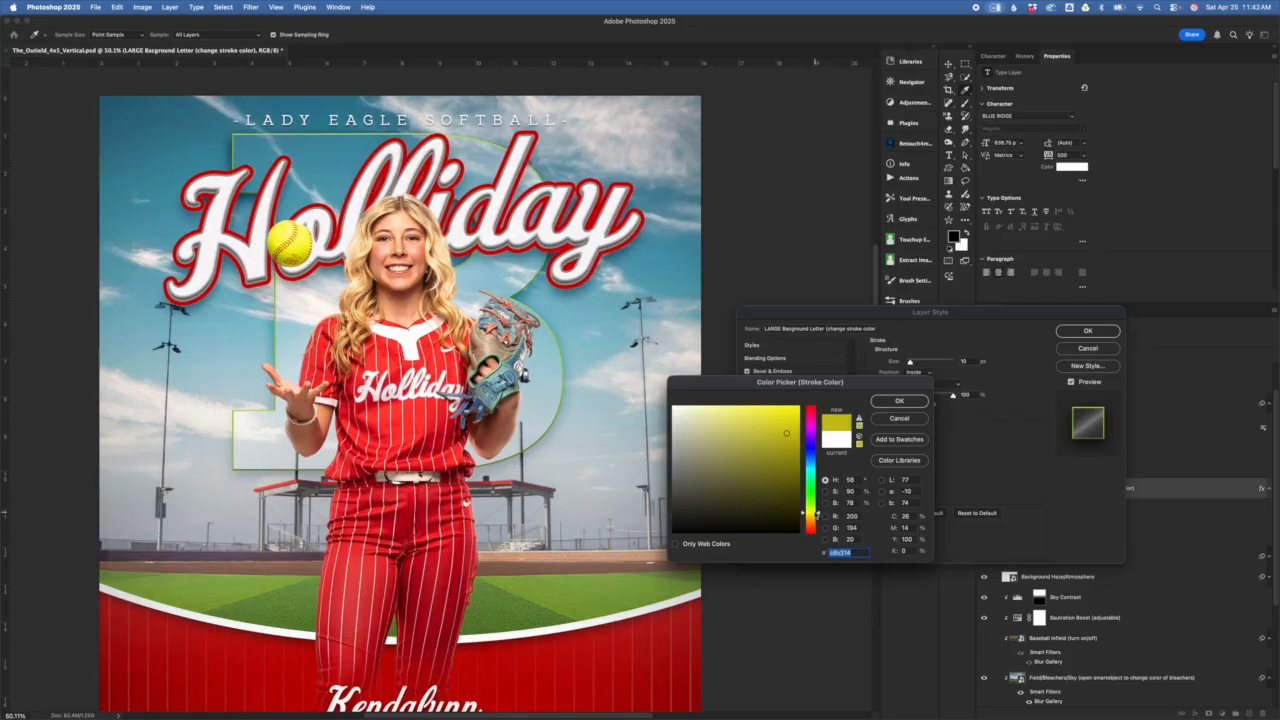
pyautogui.click(805, 408)
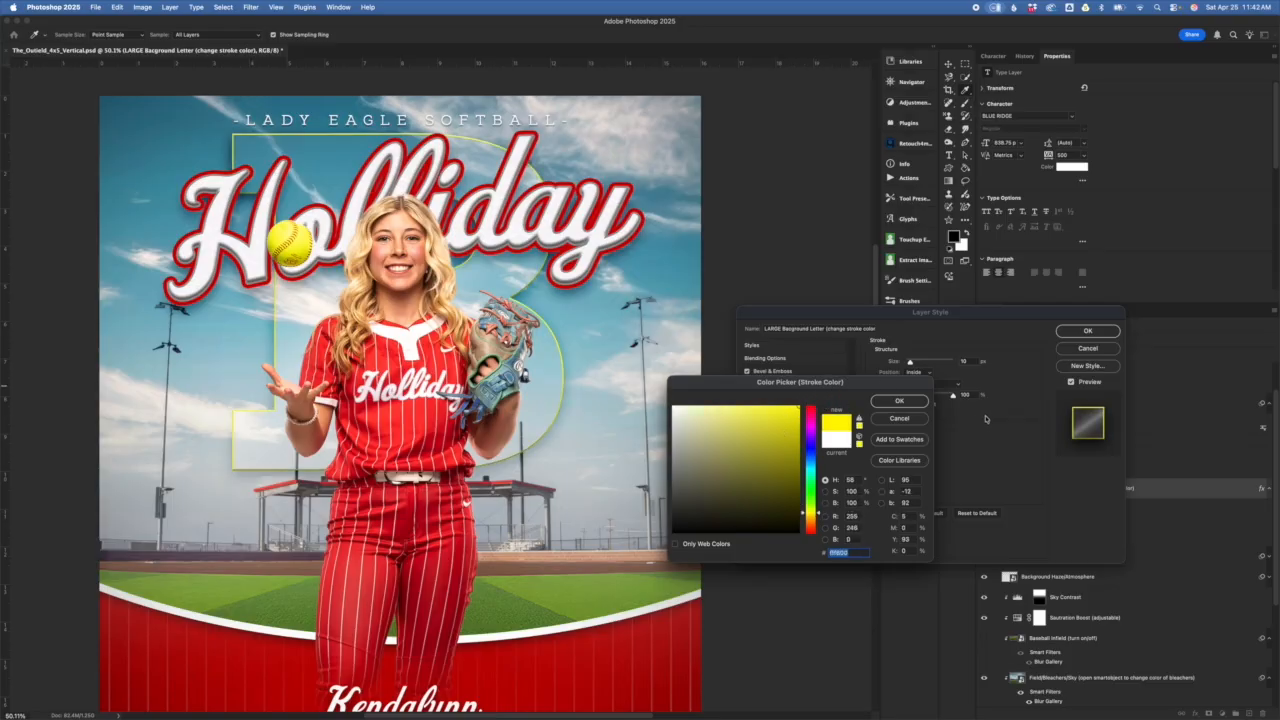
pyautogui.click(903, 419)
pyautogui.click(1090, 348)
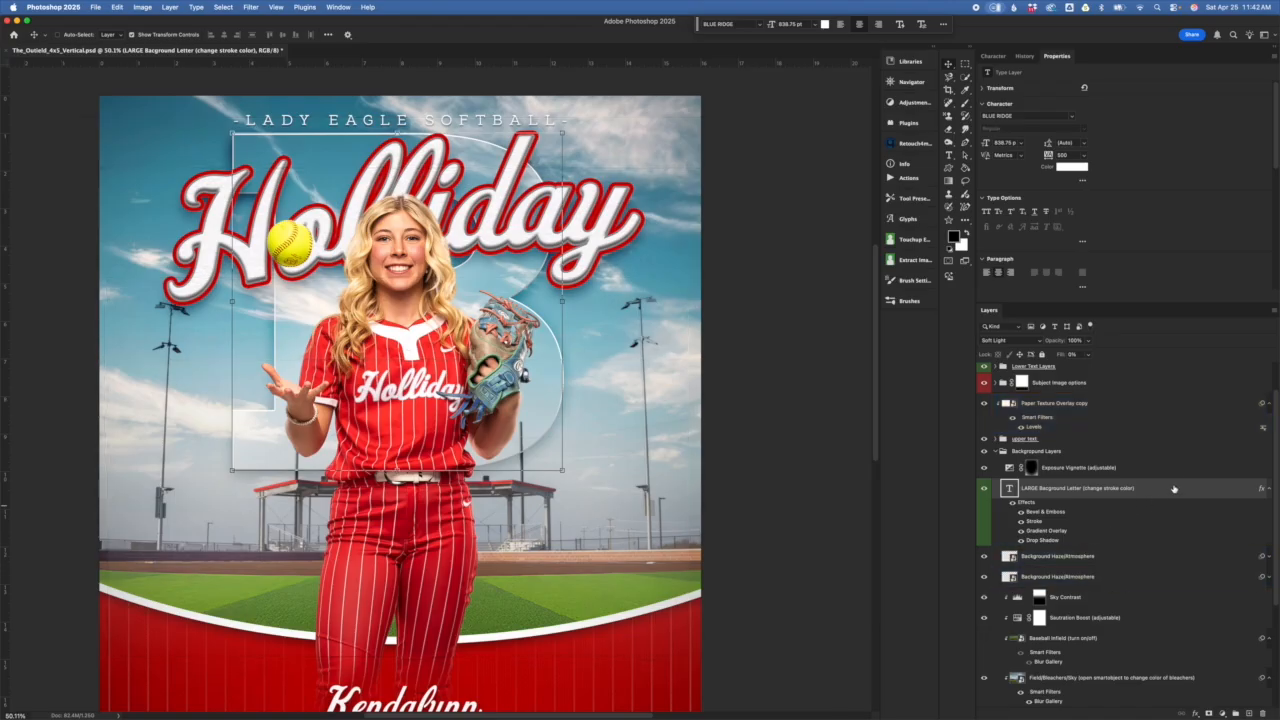
# Toggle the Exposure Vignette layer off and on to compare the darkened edges, and slightly adjust its exposure.
pyautogui.click(1076, 470)
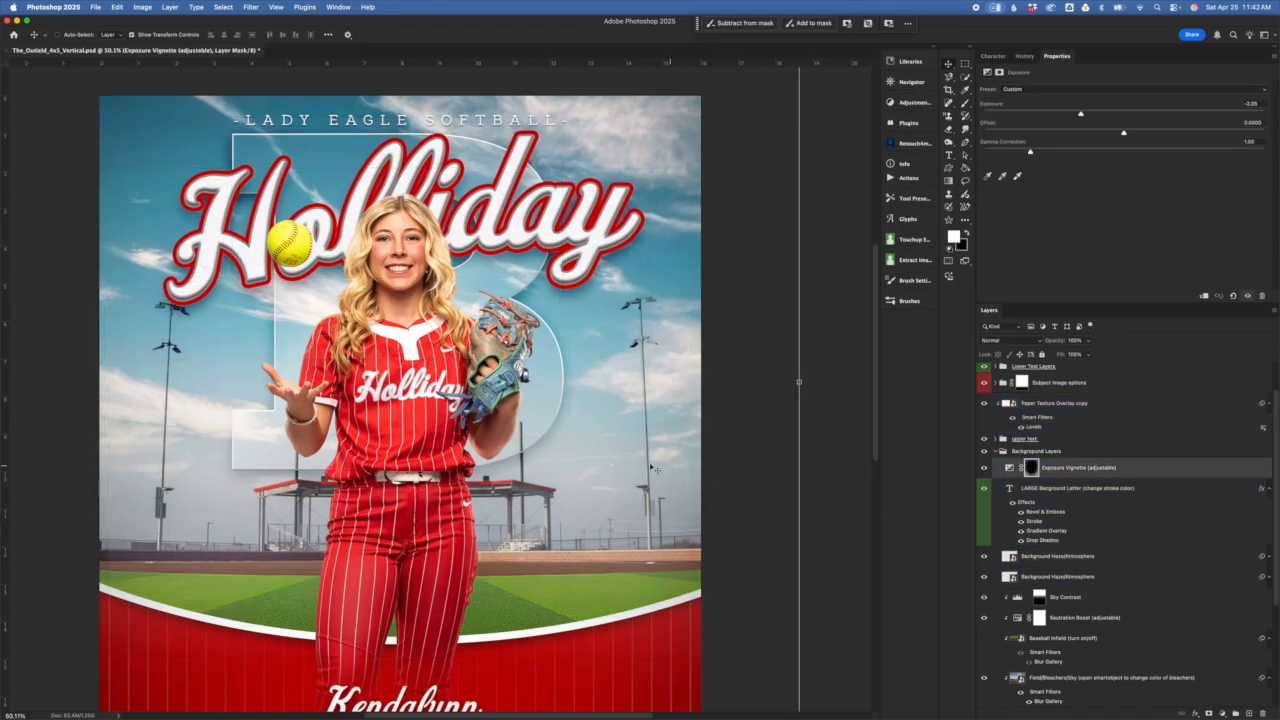
pyautogui.scroll(-3, 662, 467)
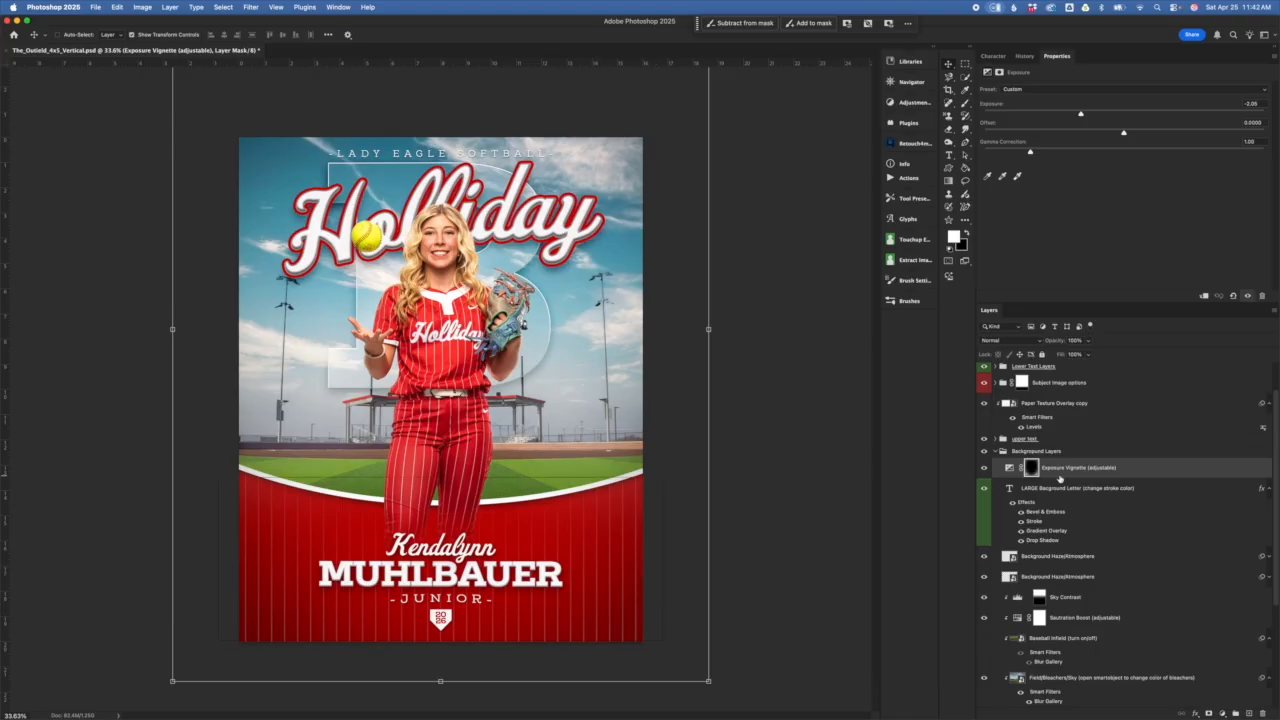
pyautogui.click(1009, 467)
pyautogui.click(985, 469)
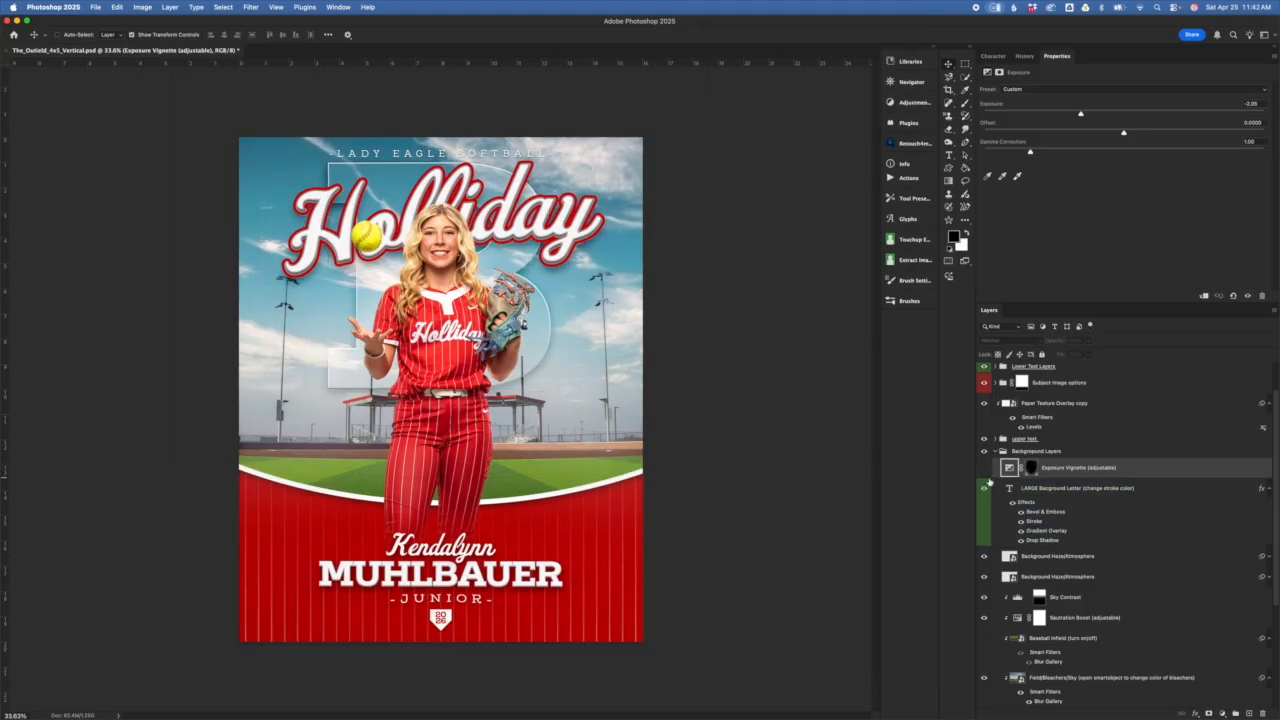
pyautogui.click(1080, 504)
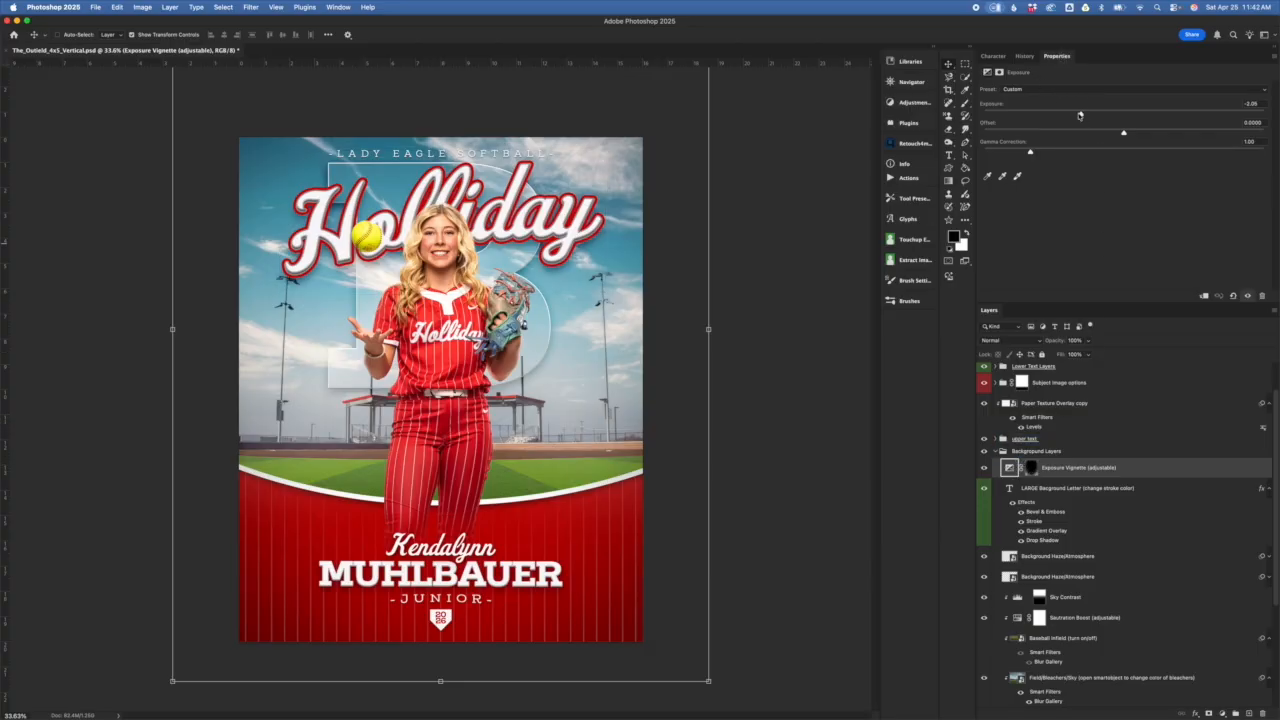
pyautogui.moveTo(1081, 115)
pyautogui.mouseDown()
pyautogui.moveTo(1060, 112)
pyautogui.moveTo(1091, 113)
pyautogui.mouseUp()
pyautogui.click(1051, 476)
pyautogui.click(1049, 468)
# Collapse the Background Layers group and expand the upper text group, toggling its visibility to compare.
pyautogui.click(1002, 456)
pyautogui.click(996, 453)
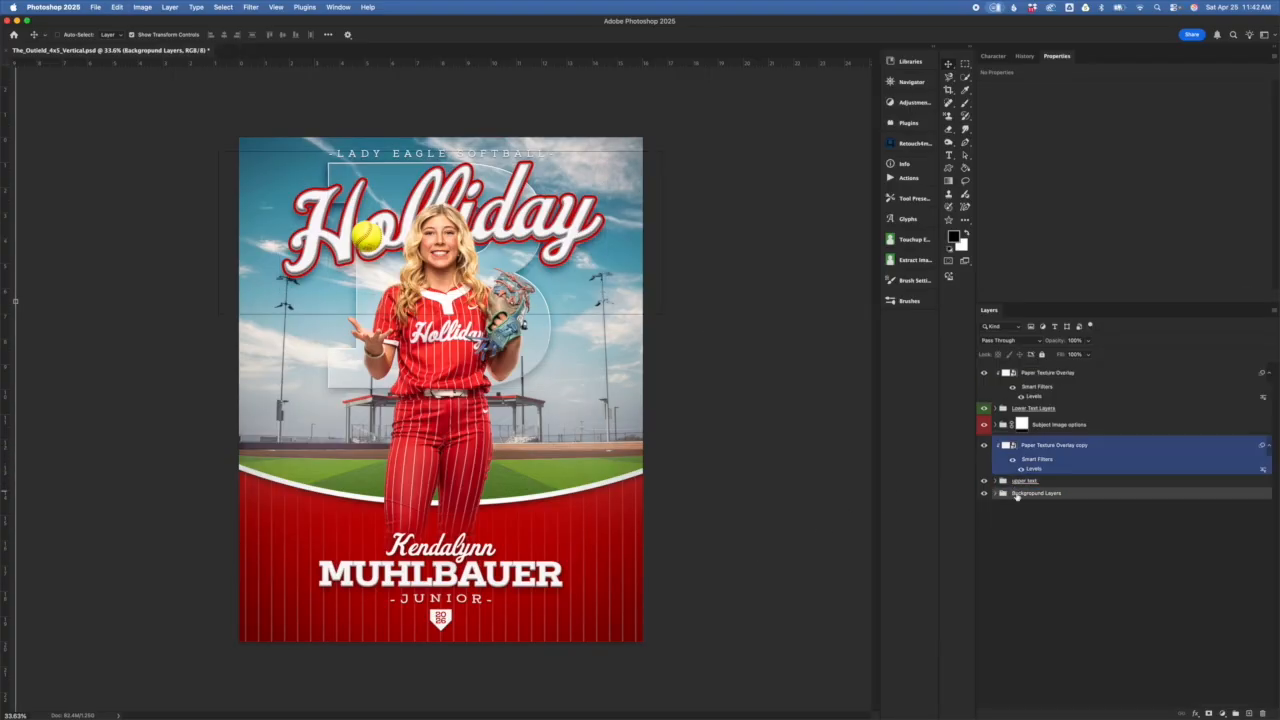
pyautogui.click(1066, 484)
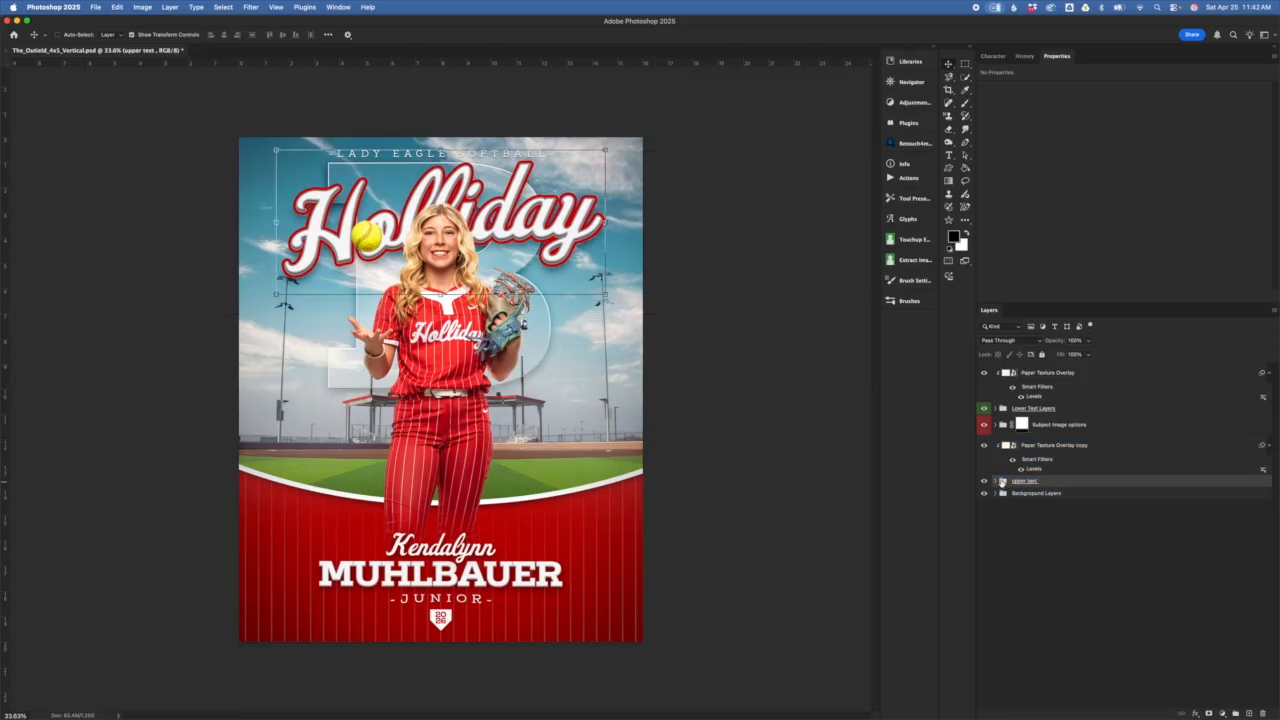
pyautogui.click(983, 481)
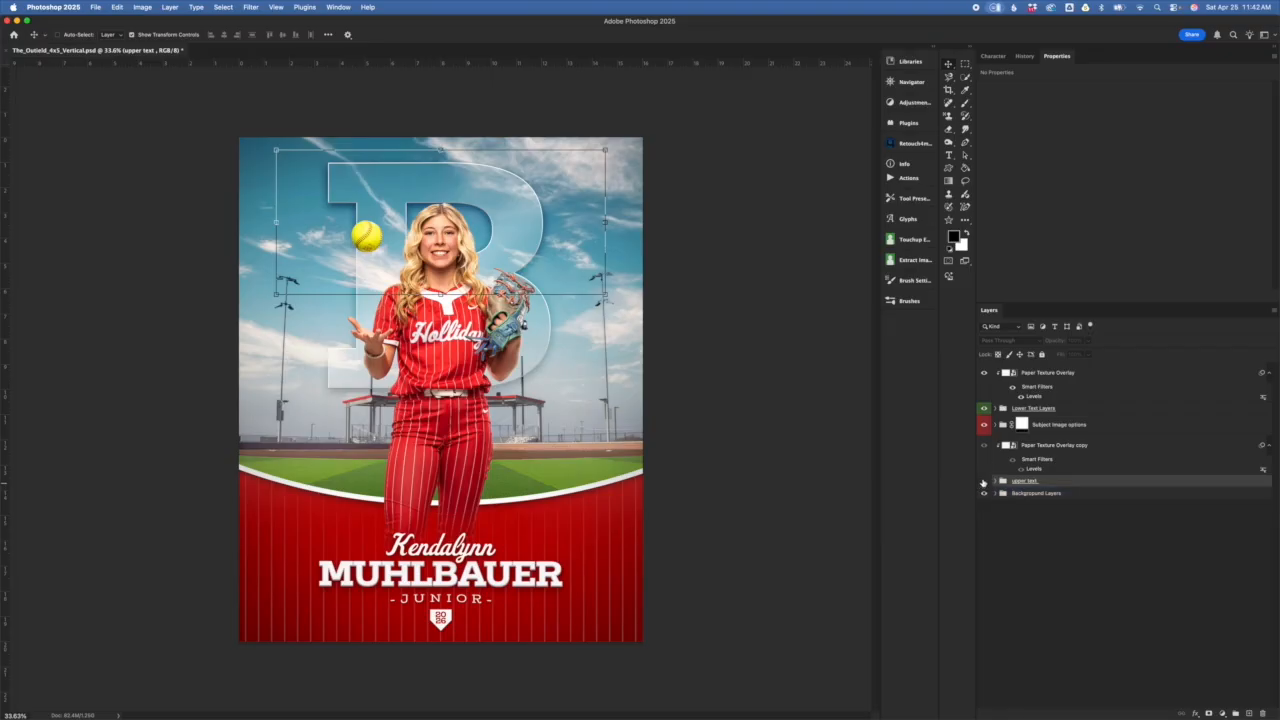
pyautogui.click(984, 482)
pyautogui.click(994, 482)
pyautogui.click(1080, 497)
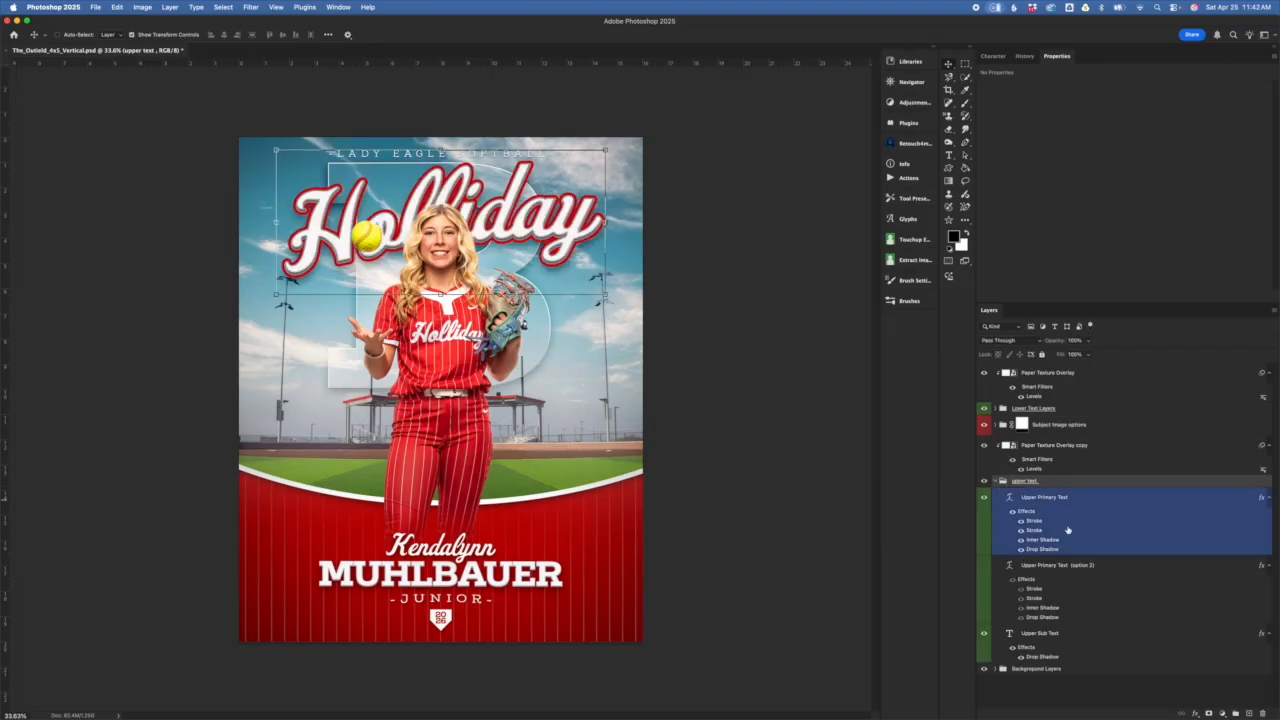
# Toggle the Drop Shadow effect on the Upper Sub Text layer off and on to compare the small heading's look.
pyautogui.click(1080, 635)
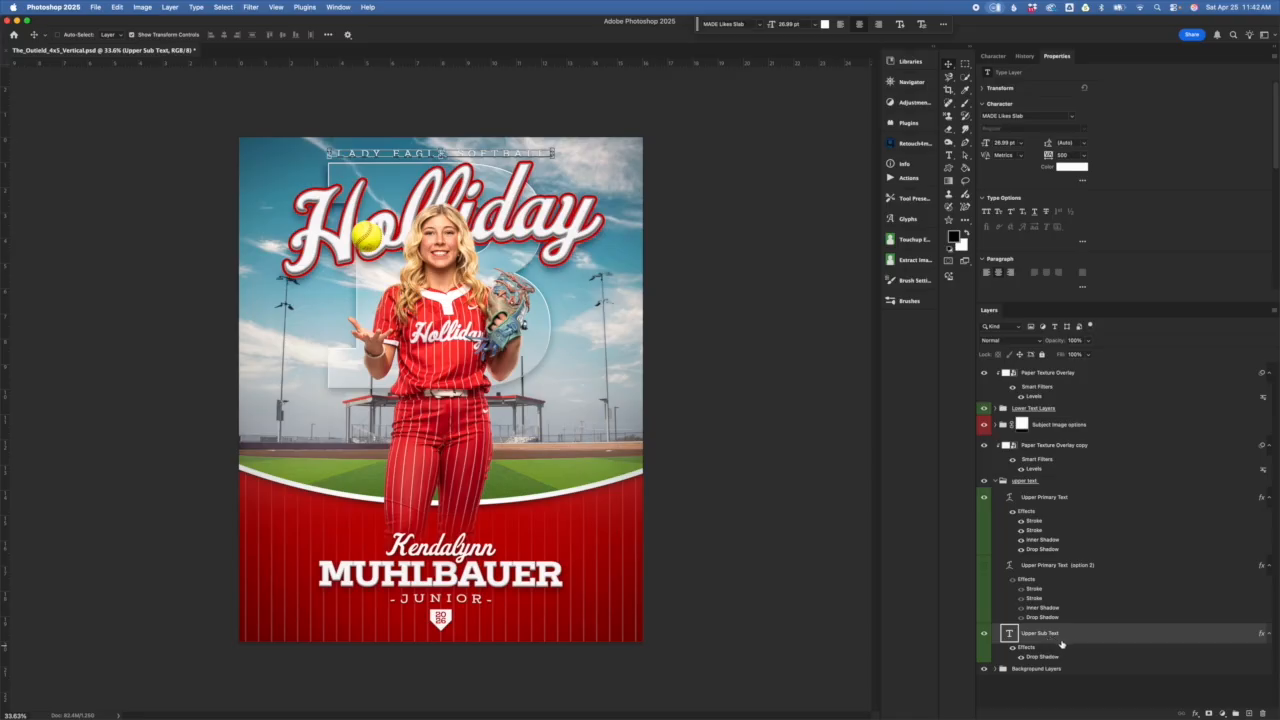
pyautogui.scroll(10, 517, 143)
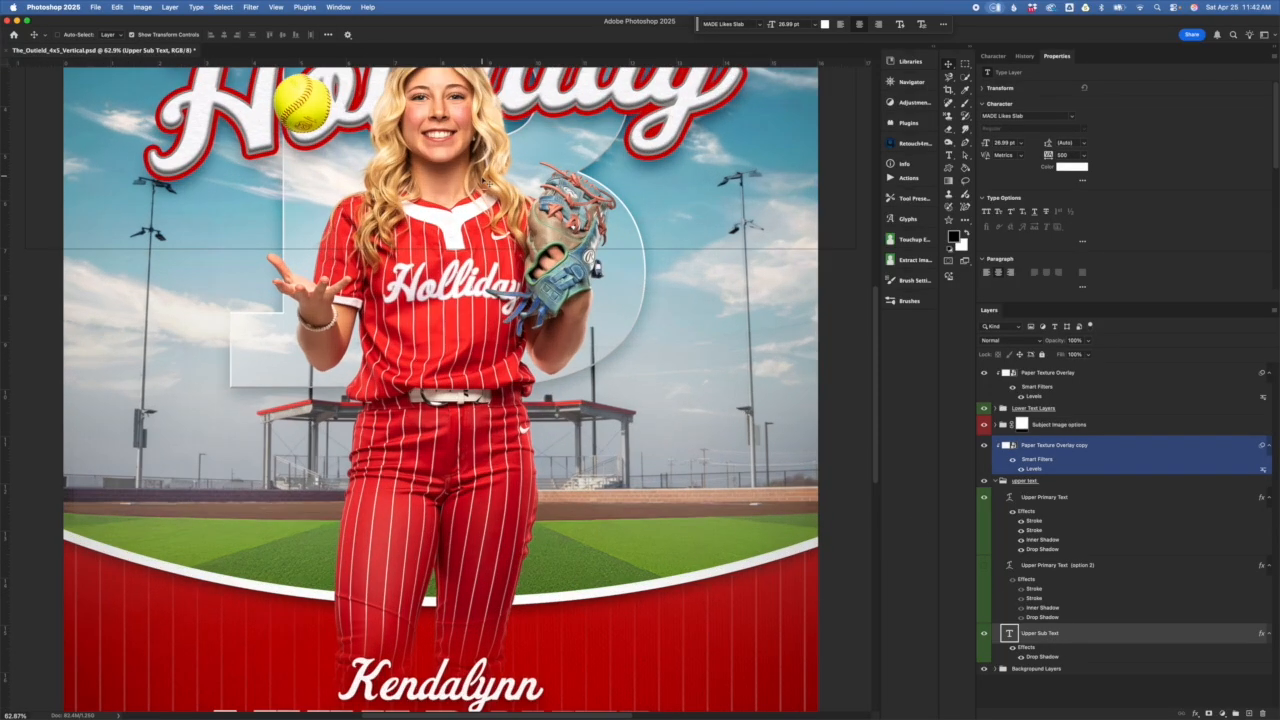
pyautogui.scroll(5, 490, 188)
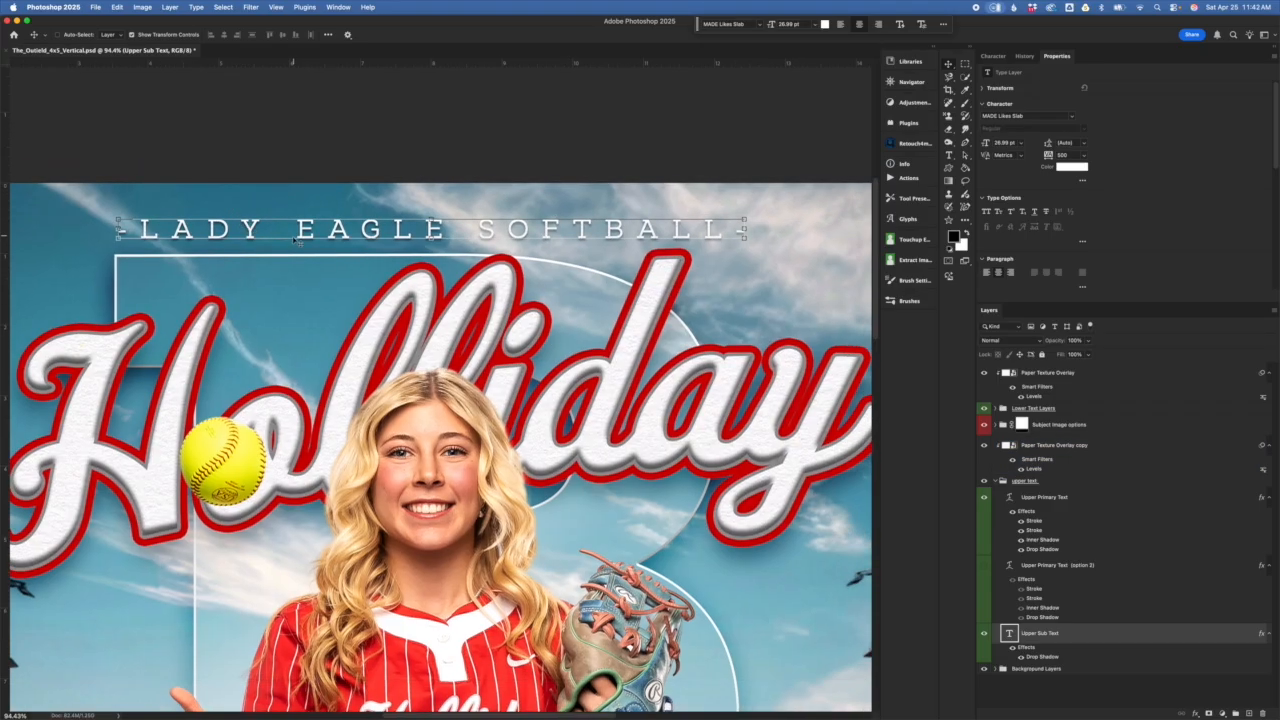
pyautogui.moveTo(697, 221); pyautogui.dragTo(708, 302)
pyautogui.click(1097, 668)
pyautogui.click(1021, 657)
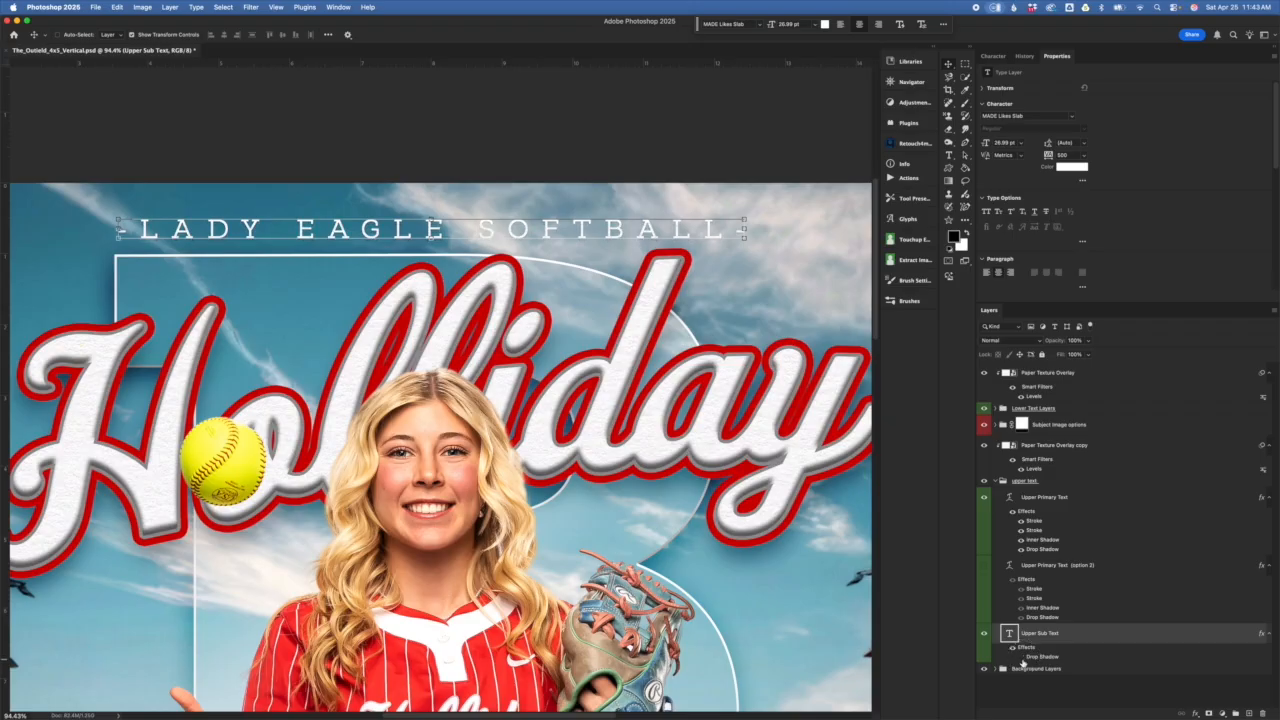
pyautogui.click(1022, 660)
pyautogui.click(1022, 660)
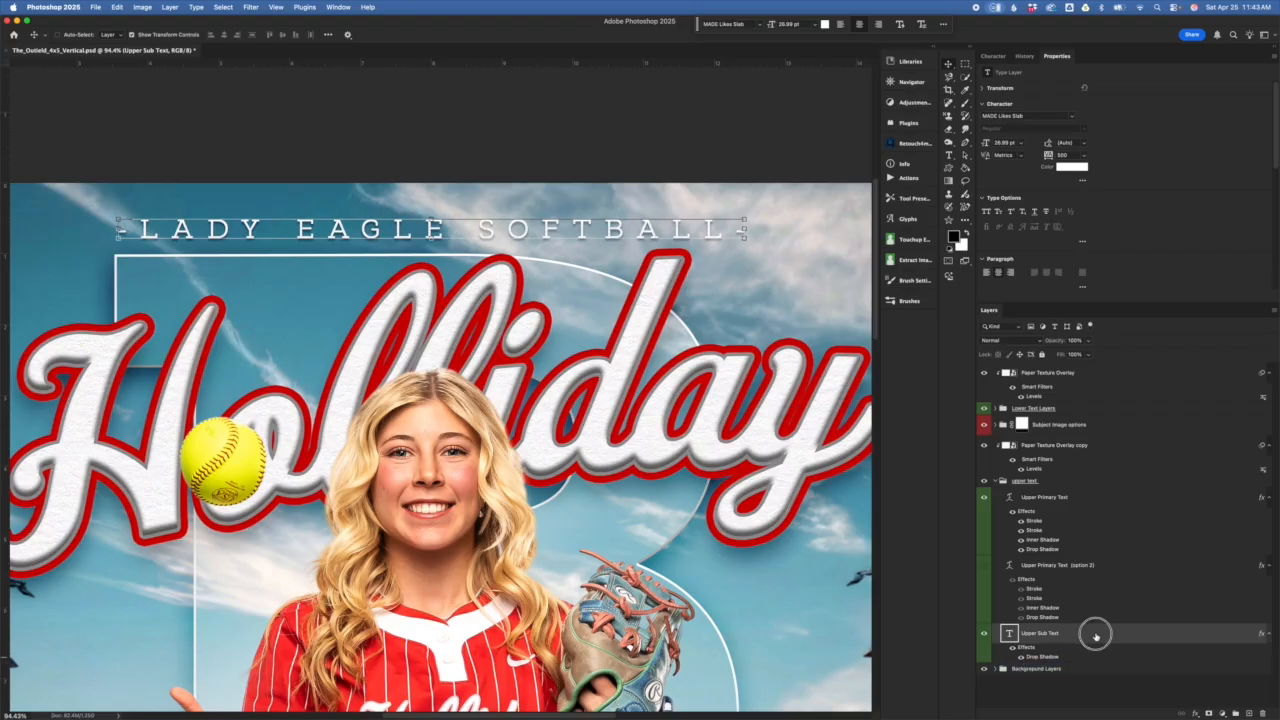
# Change the wording between the dashes in the Upper Sub Text layer to HOLLIDAY BASEBALL.
pyautogui.click(1014, 641)
pyautogui.click(1015, 640)
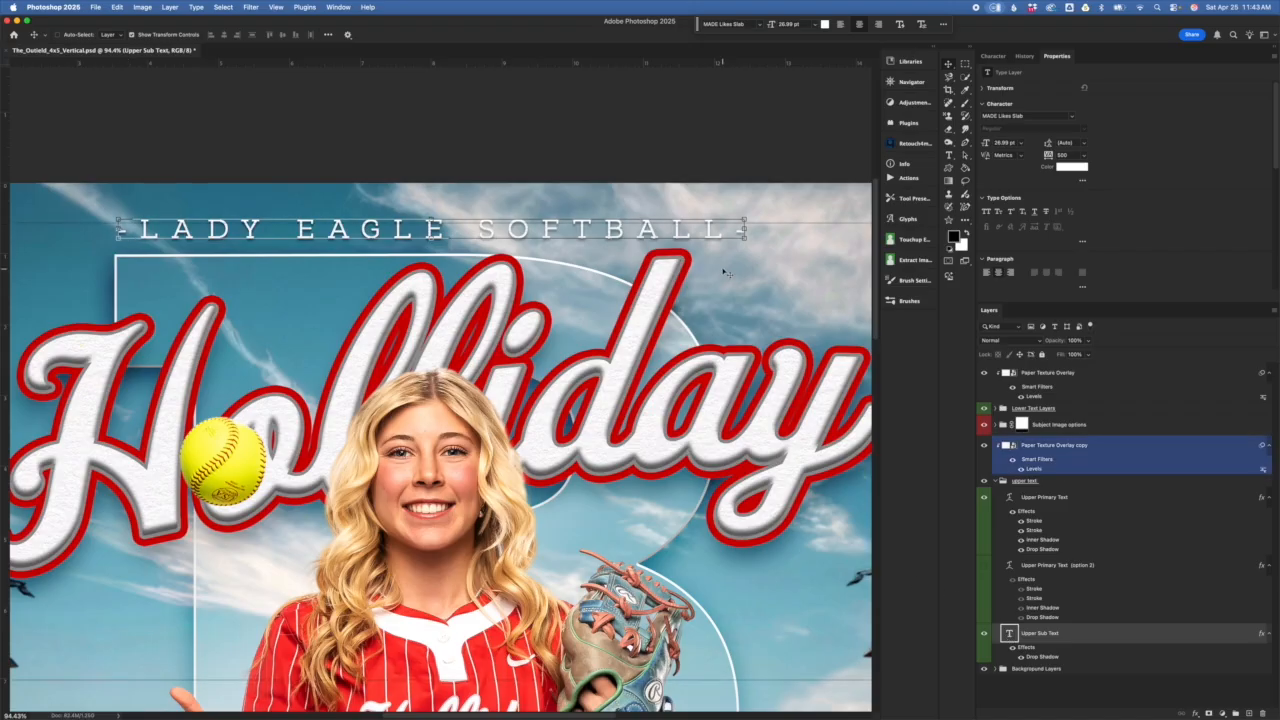
pyautogui.doubleClick(1010, 634)
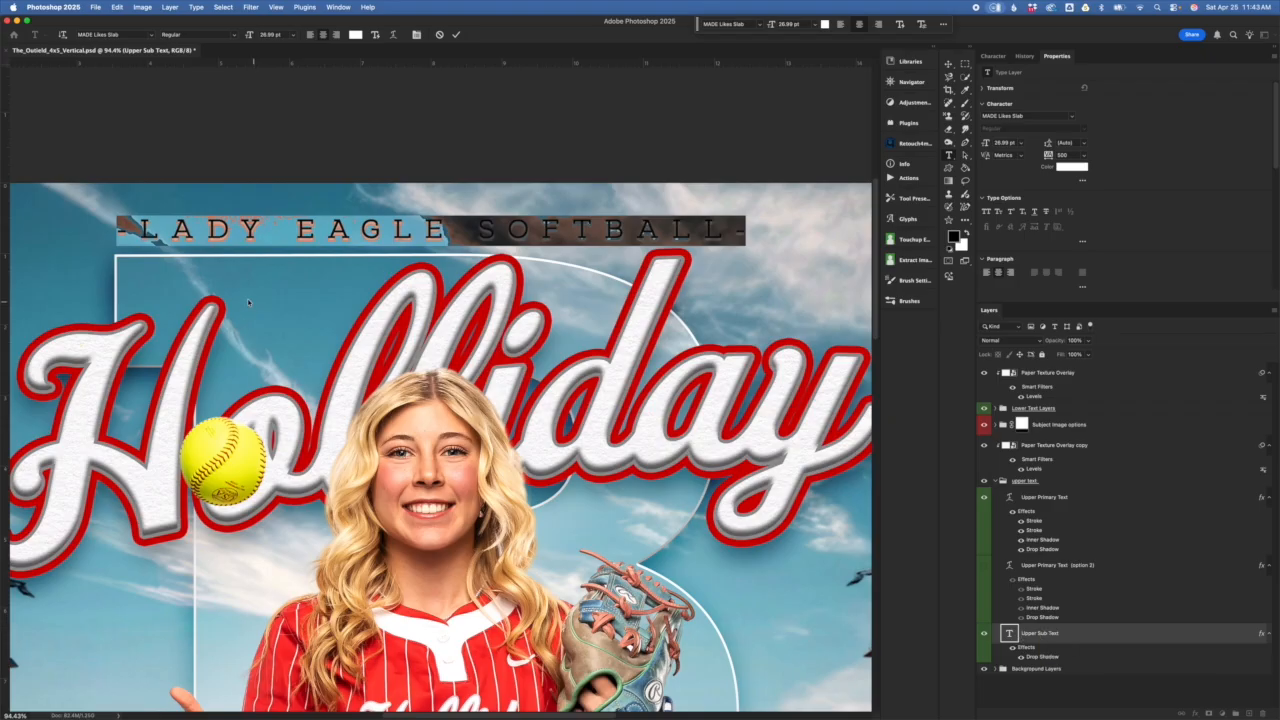
pyautogui.moveTo(137, 229); pyautogui.dragTo(717, 221)
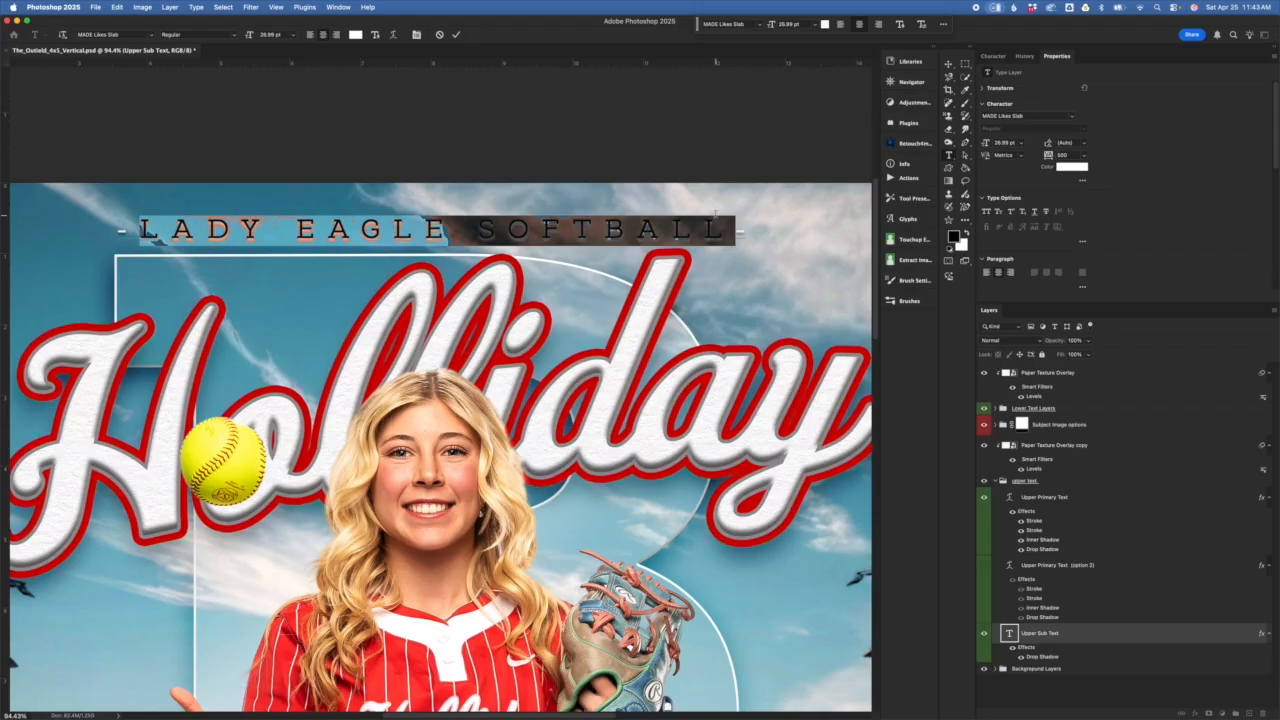
pyautogui.write('H')
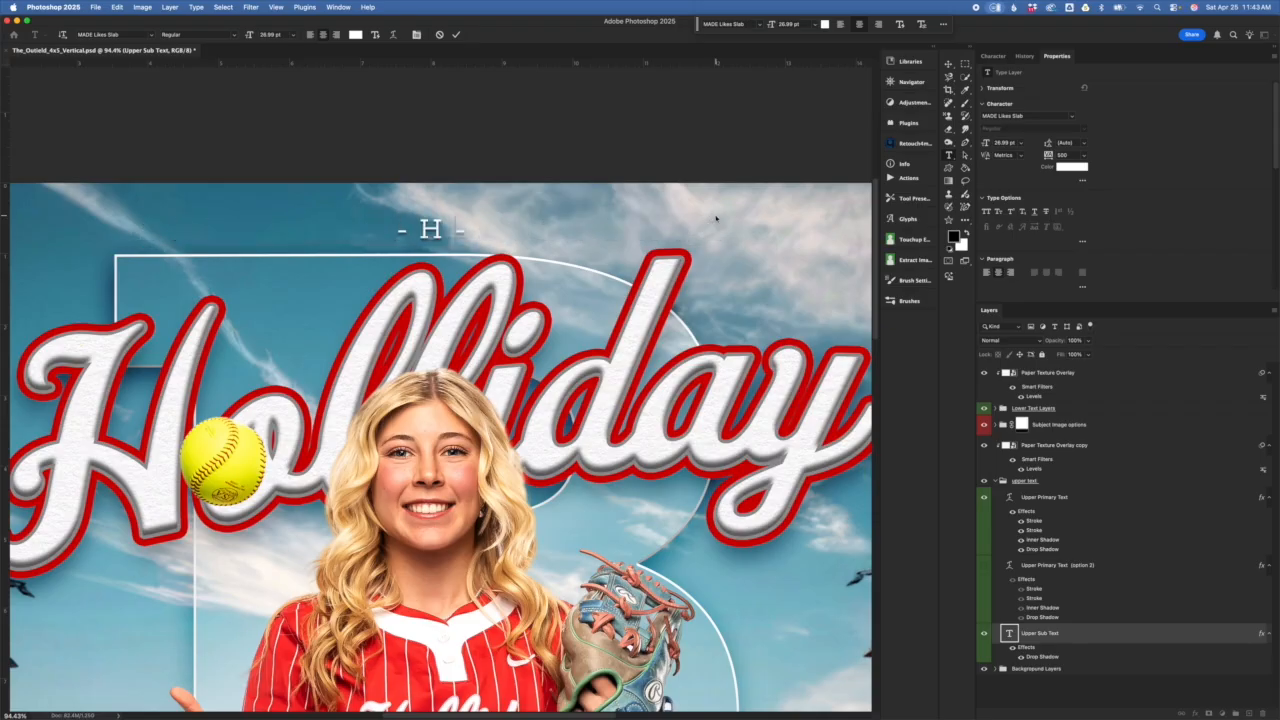
pyautogui.write('OLLIDAY')
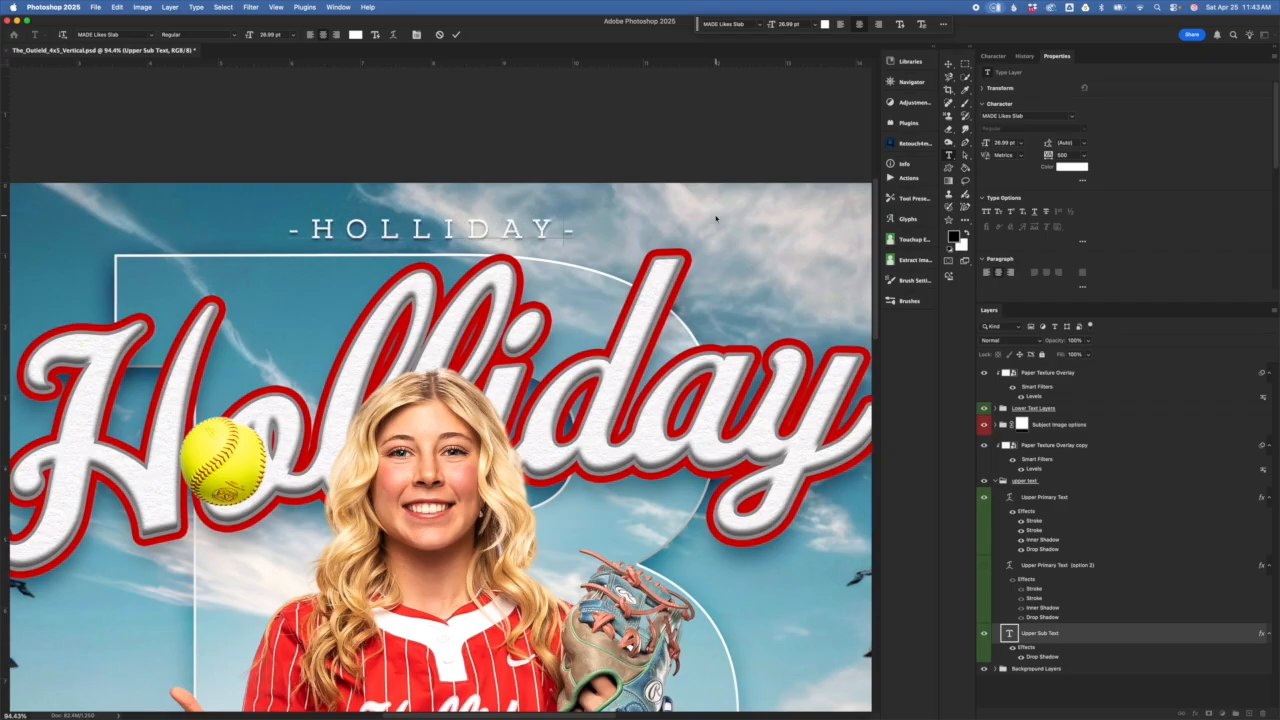
pyautogui.write(' BASEB')
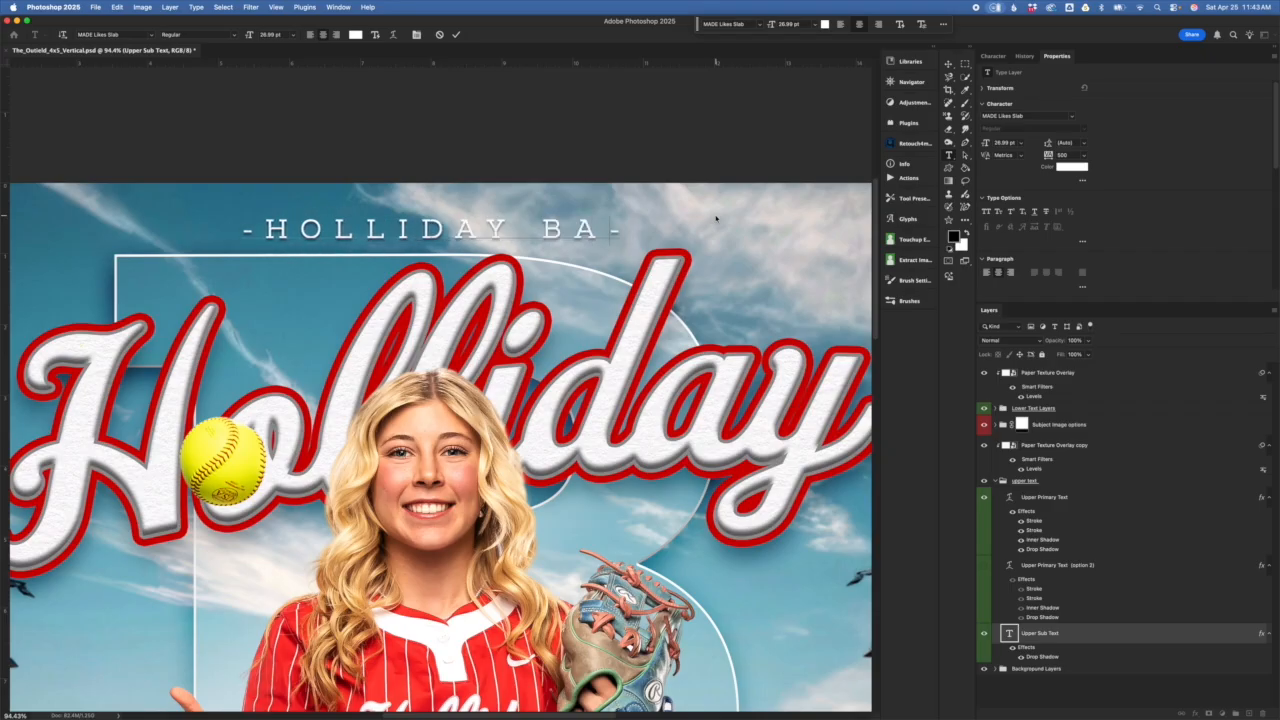
pyautogui.write('ALL')
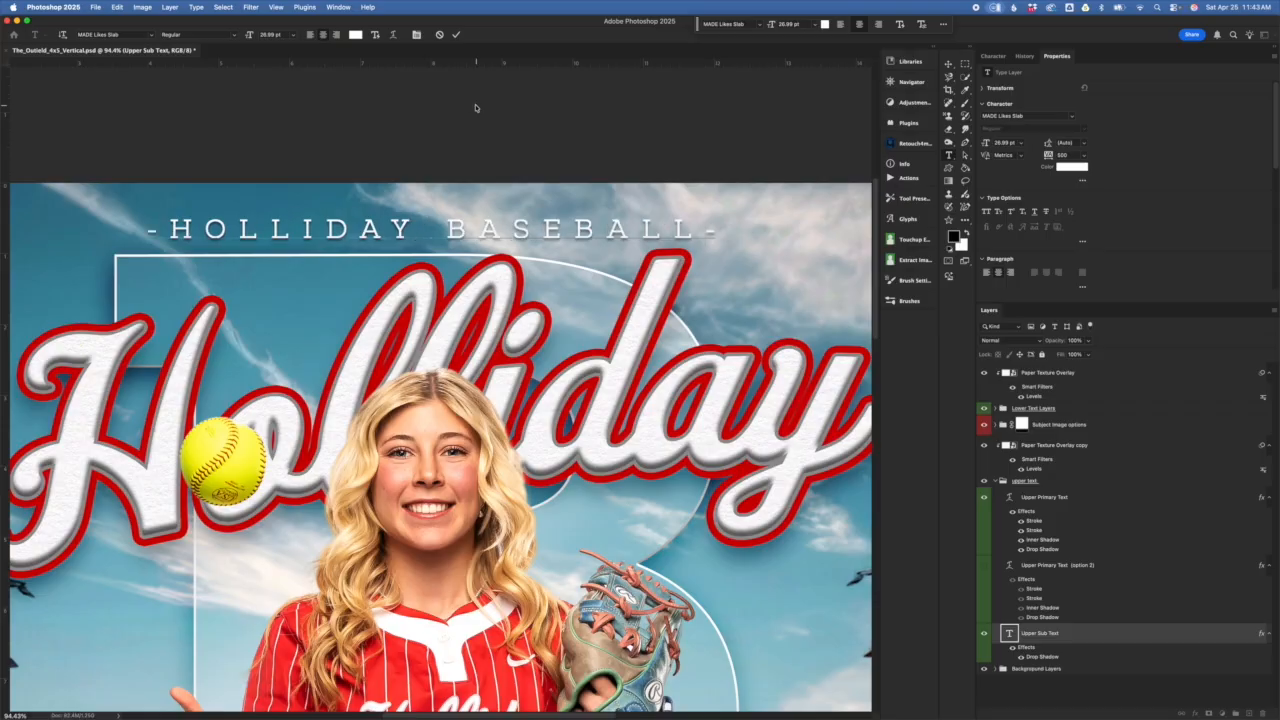
pyautogui.click(456, 34)
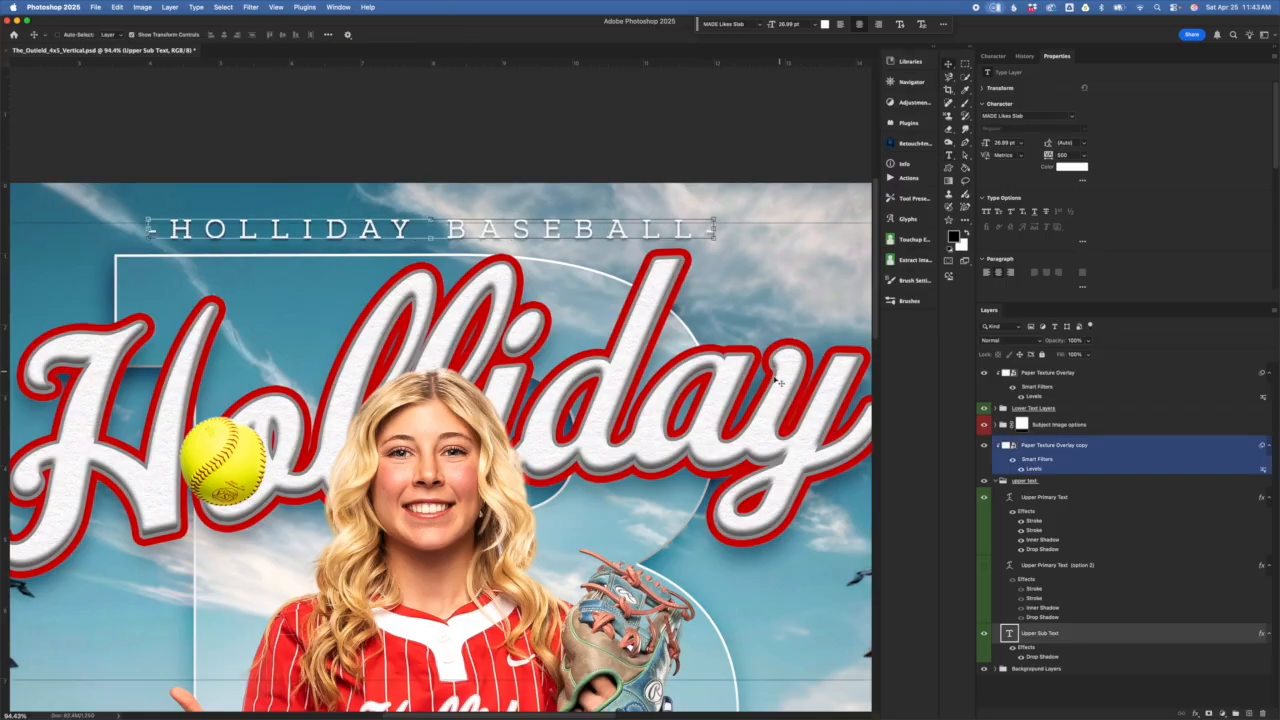
# Try adjusting the upper sub text's tracking and font size in the character settings, and resizing it with Free Transform.
pyautogui.scroll(-3, 662, 370)
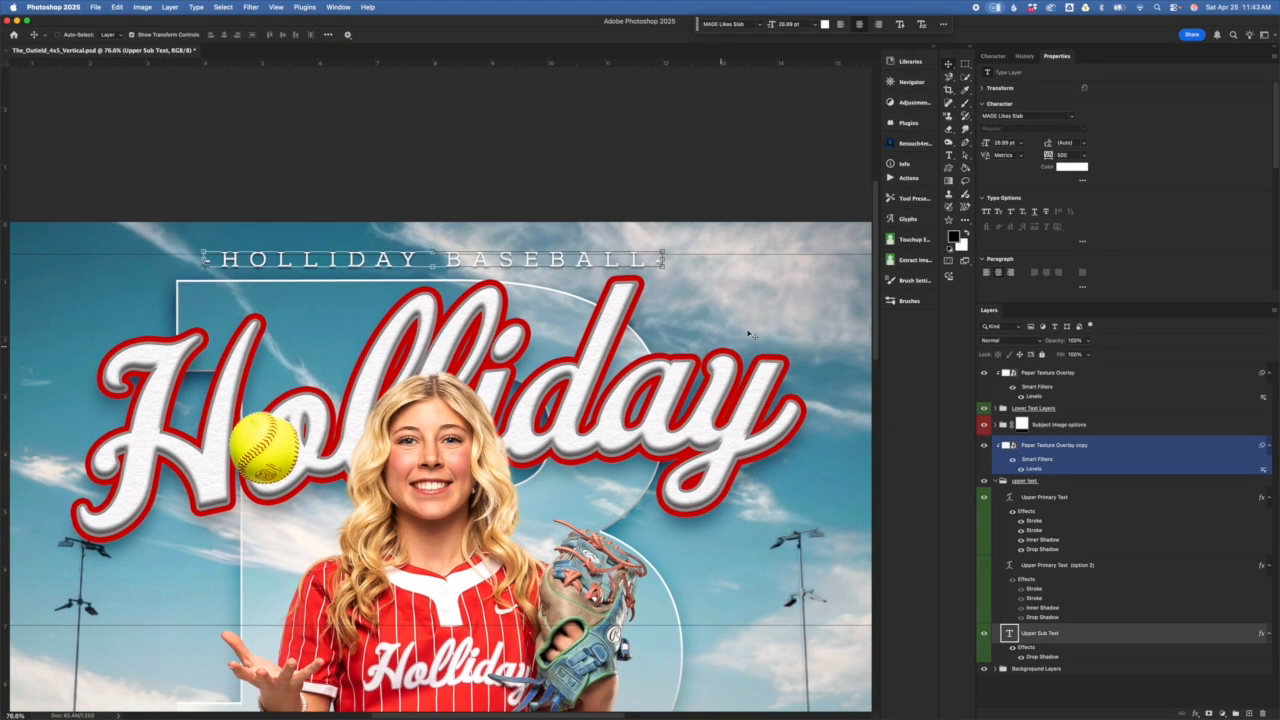
pyautogui.click(995, 58)
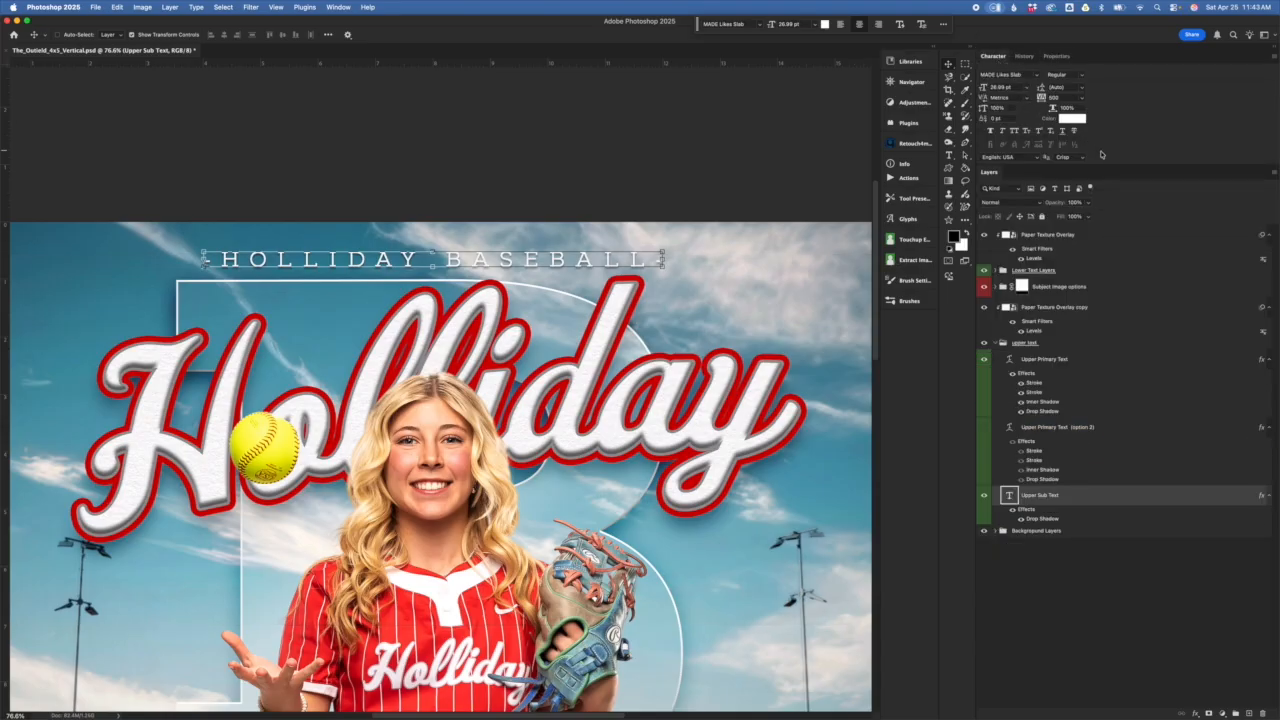
pyautogui.click(1064, 97)
pyautogui.click(1007, 87)
pyautogui.hotkey('ctrl', 't')
pyautogui.moveTo(432, 251); pyautogui.dragTo(434, 238)
pyautogui.click(491, 34)
# Try removing the Arc warp from the Upper Primary Text layer by setting its warp style to None.
pyautogui.scroll(-2, 770, 552)
pyautogui.click(1100, 382)
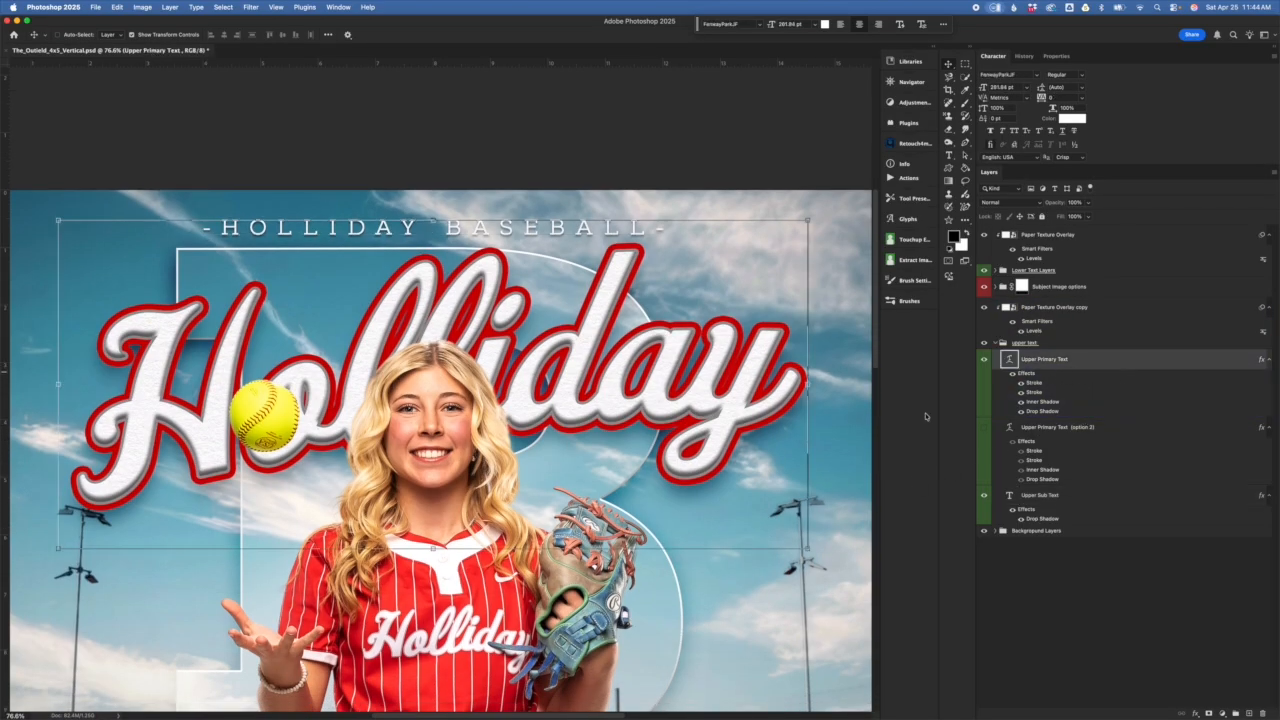
pyautogui.press('super+minus')
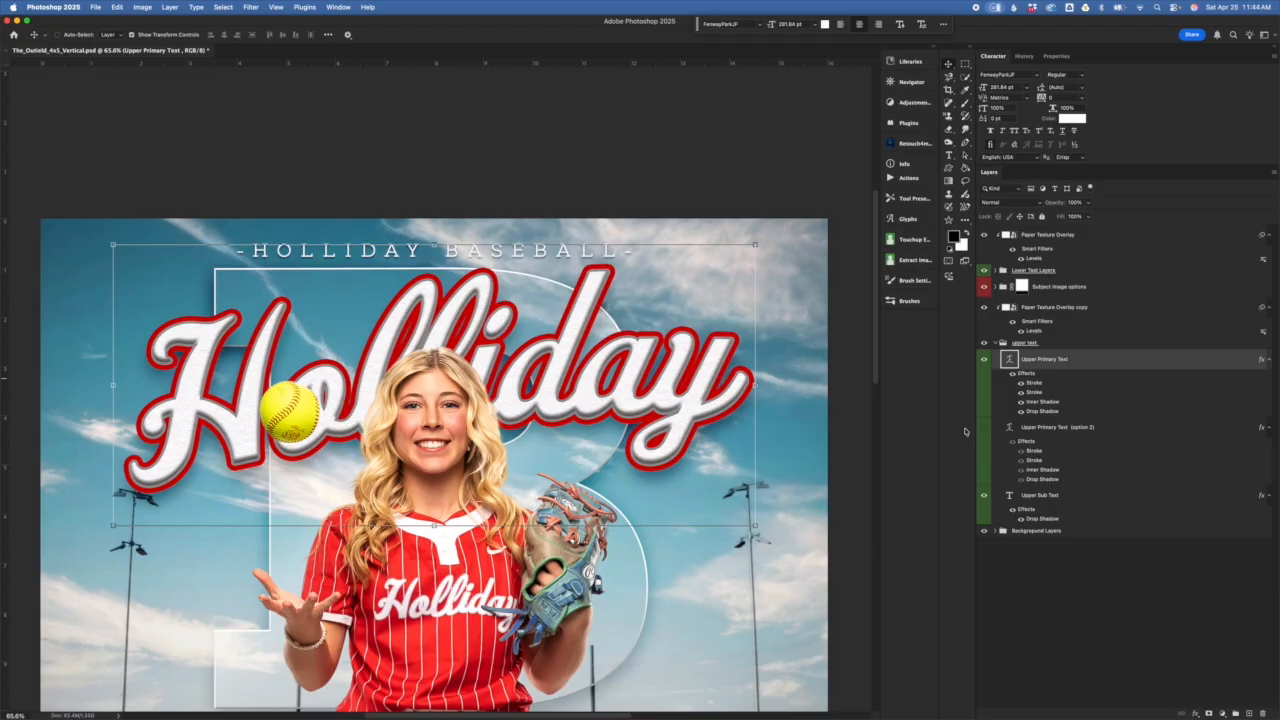
pyautogui.scroll(-1, 1105, 375)
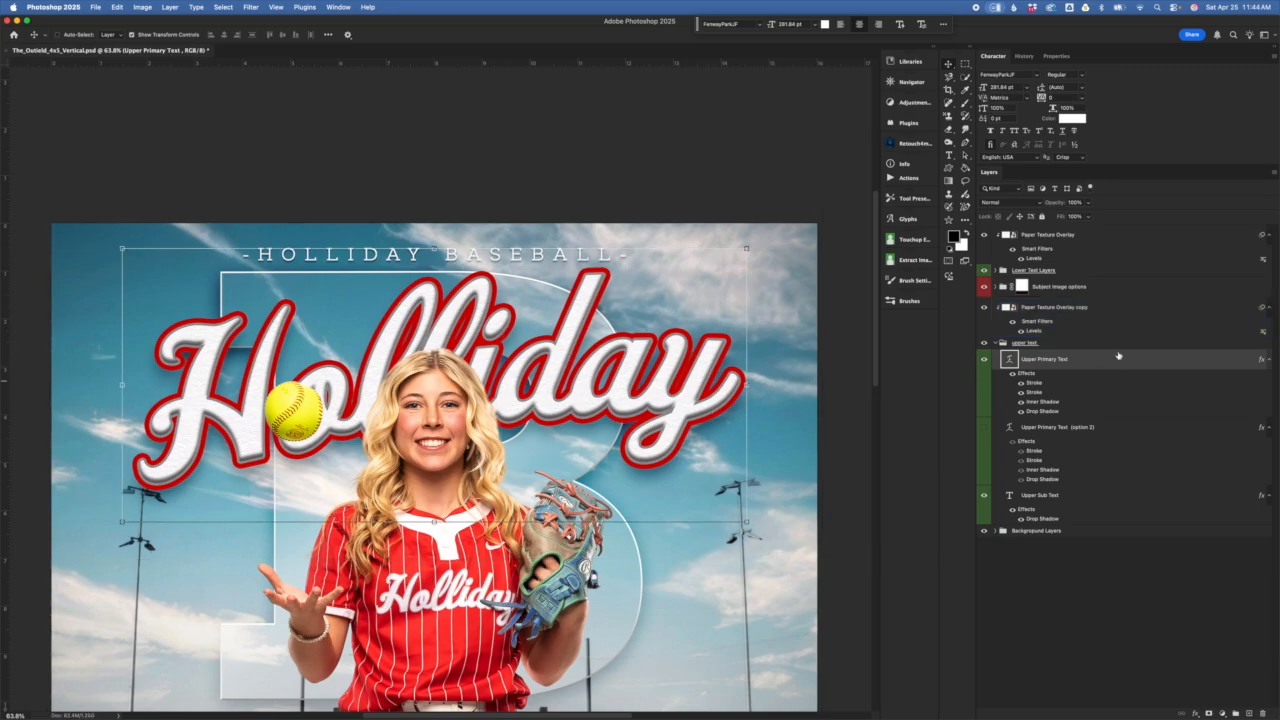
pyautogui.doubleClick(1009, 360)
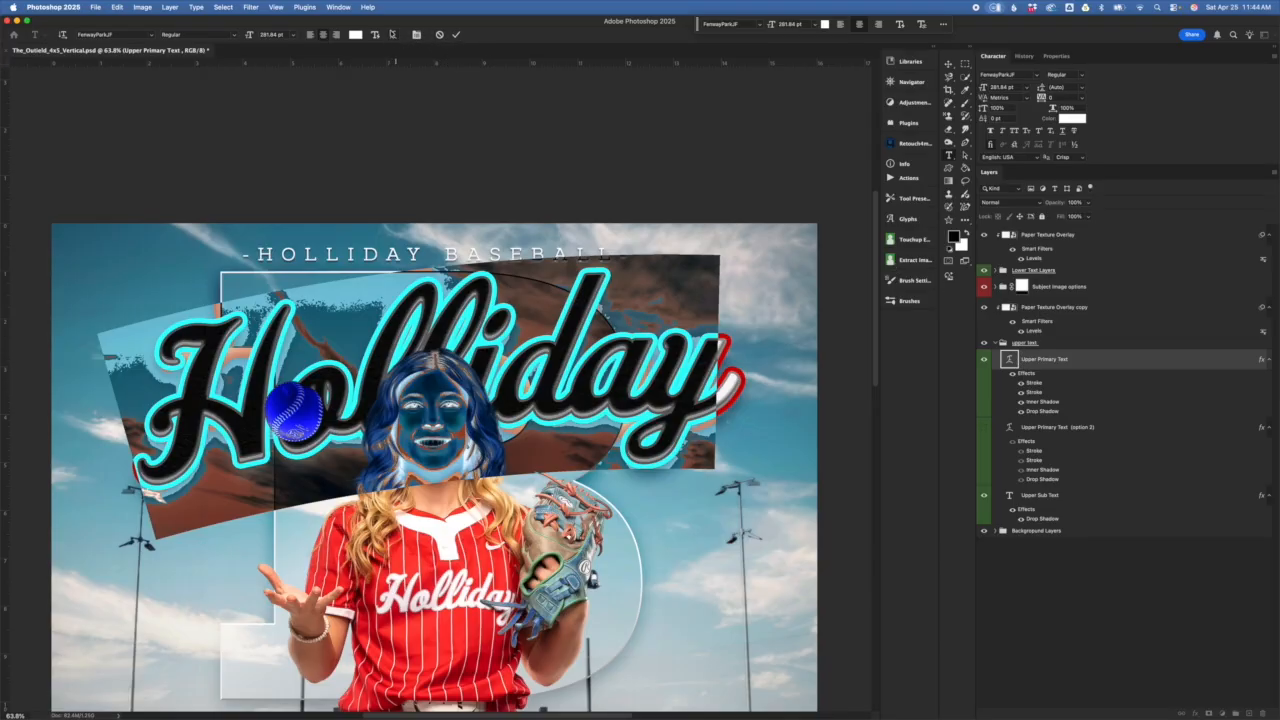
pyautogui.click(395, 36)
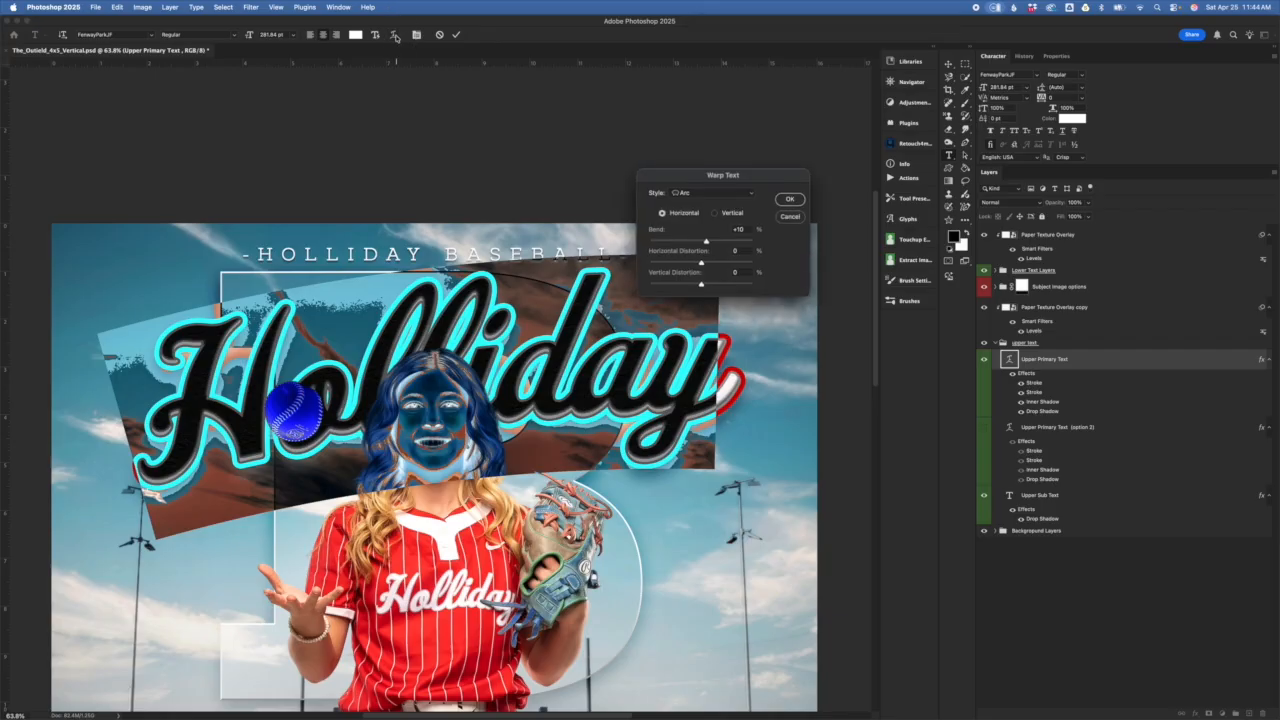
pyautogui.moveTo(770, 182); pyautogui.dragTo(816, 159)
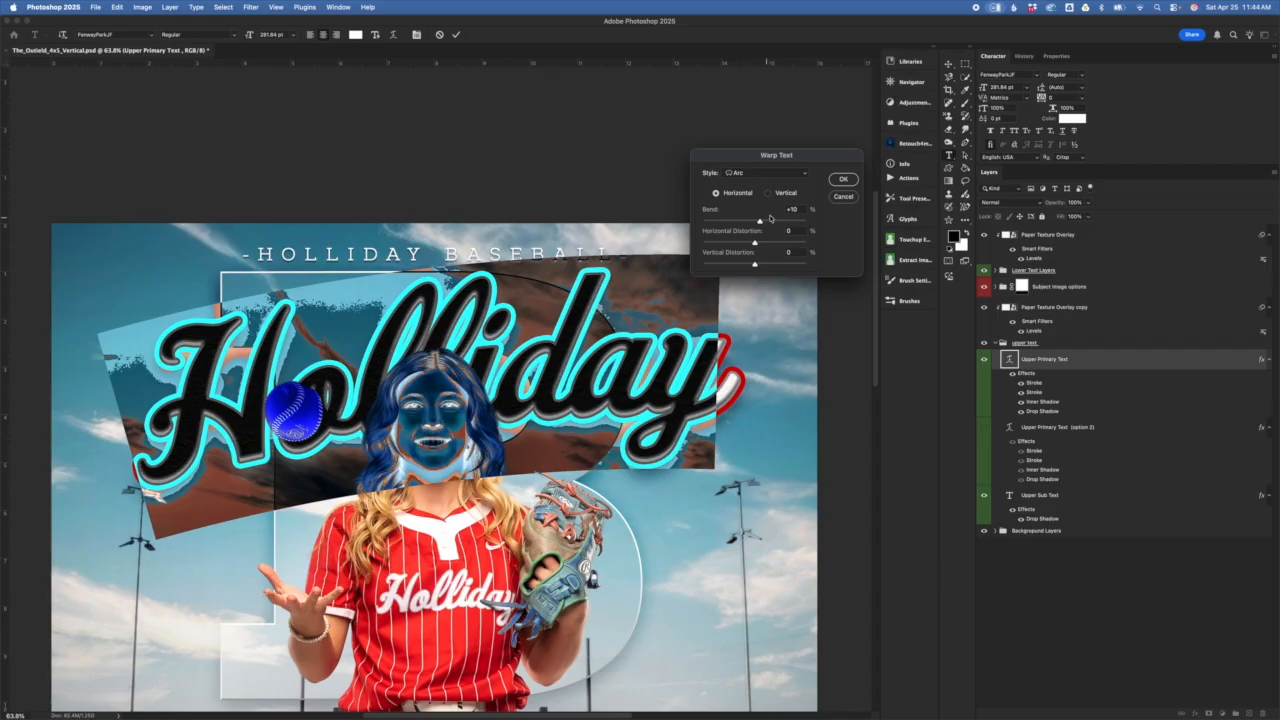
pyautogui.click(779, 176)
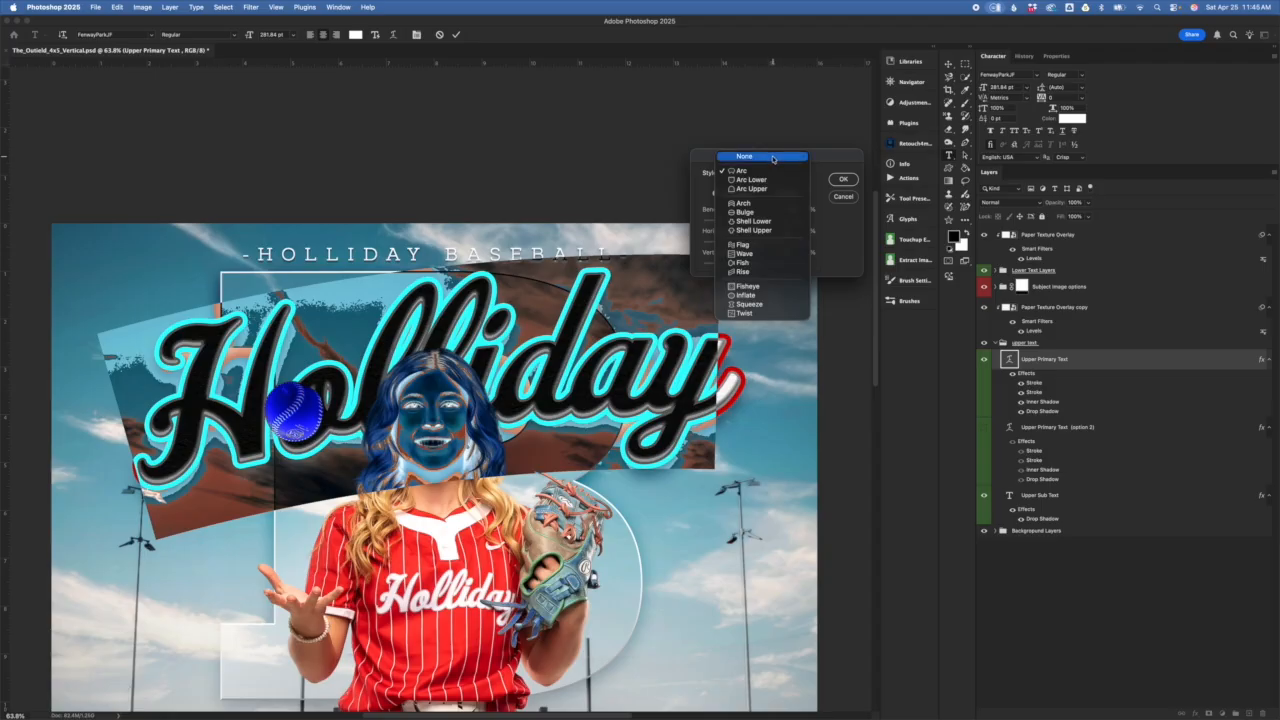
pyautogui.click(769, 158)
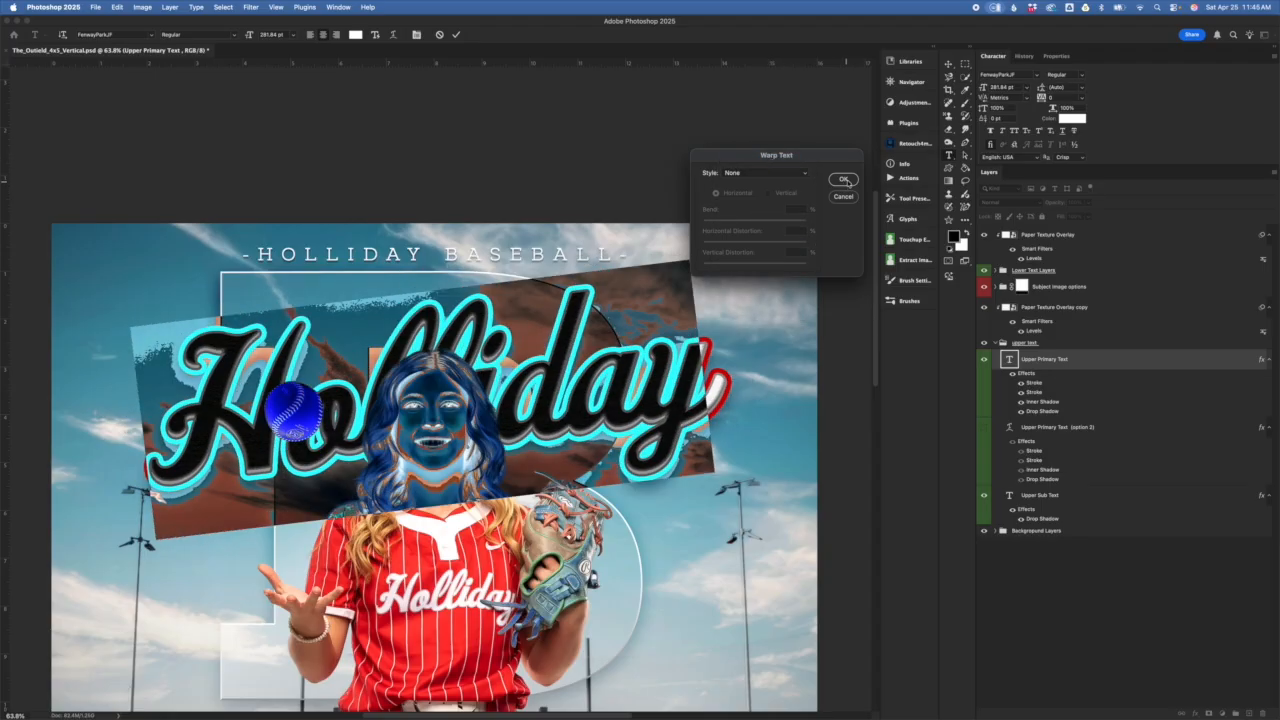
pyautogui.click(843, 179)
pyautogui.click(457, 35)
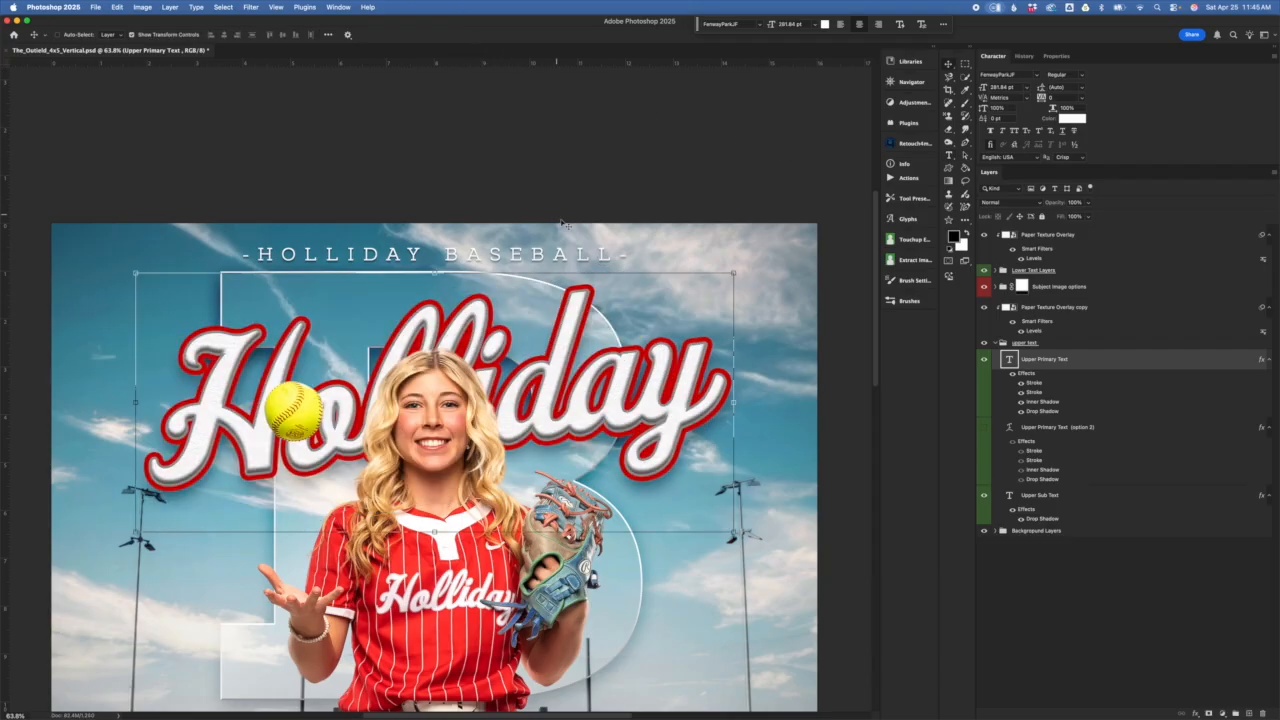
pyautogui.press('super+z')
pyautogui.press('super+z')
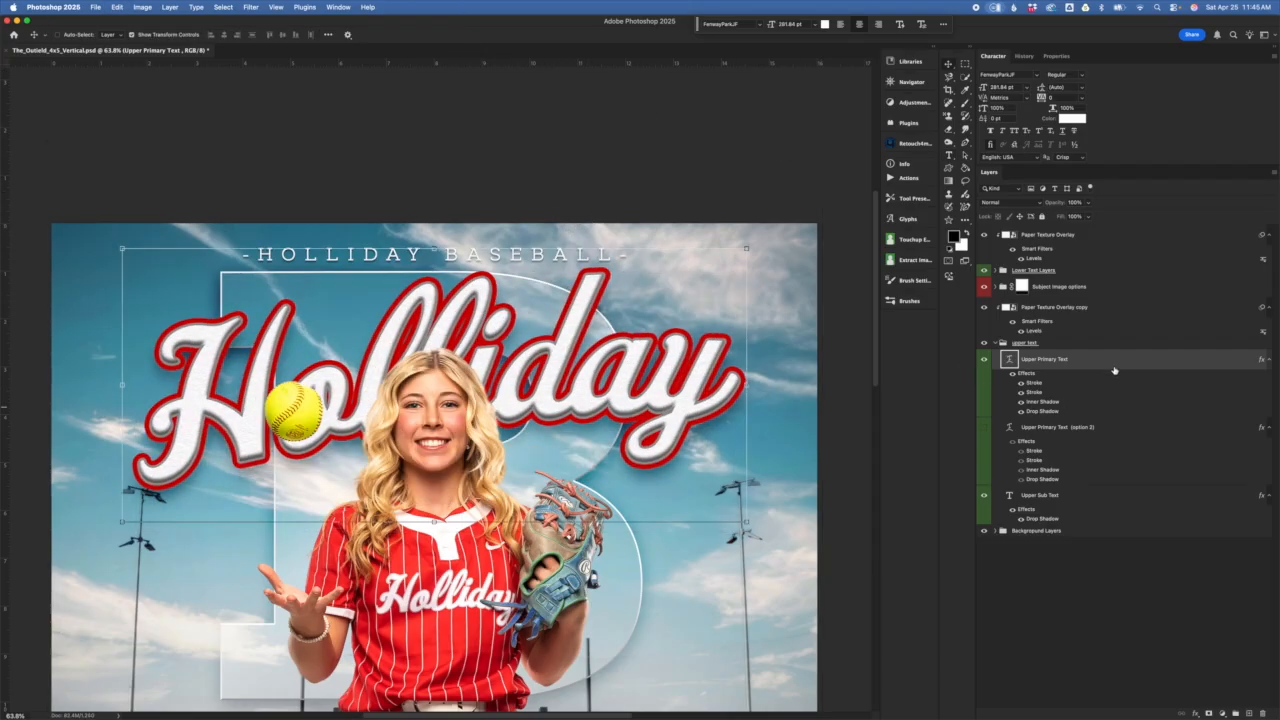
# Replace the wording of the Upper Primary Text layer with Bulldogs to try a different team name.
pyautogui.click(1118, 365)
pyautogui.doubleClick(1010, 362)
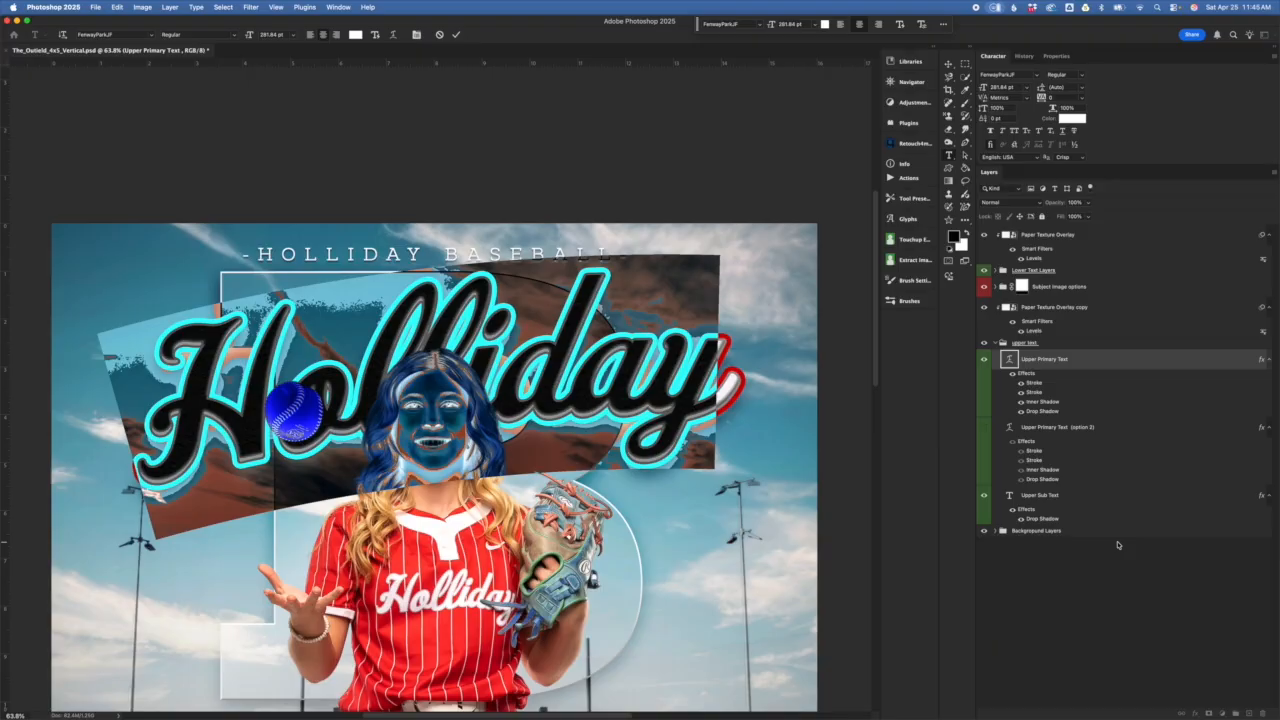
pyautogui.write('Ball')
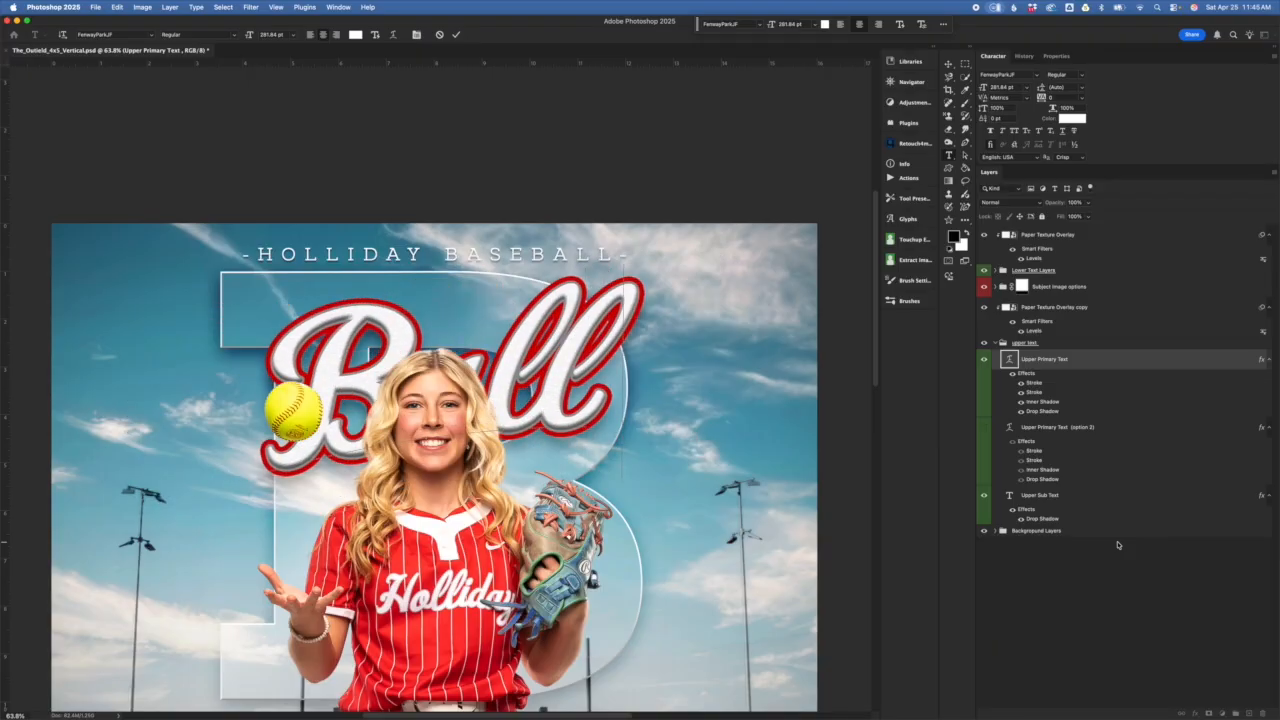
pyautogui.write('dog')
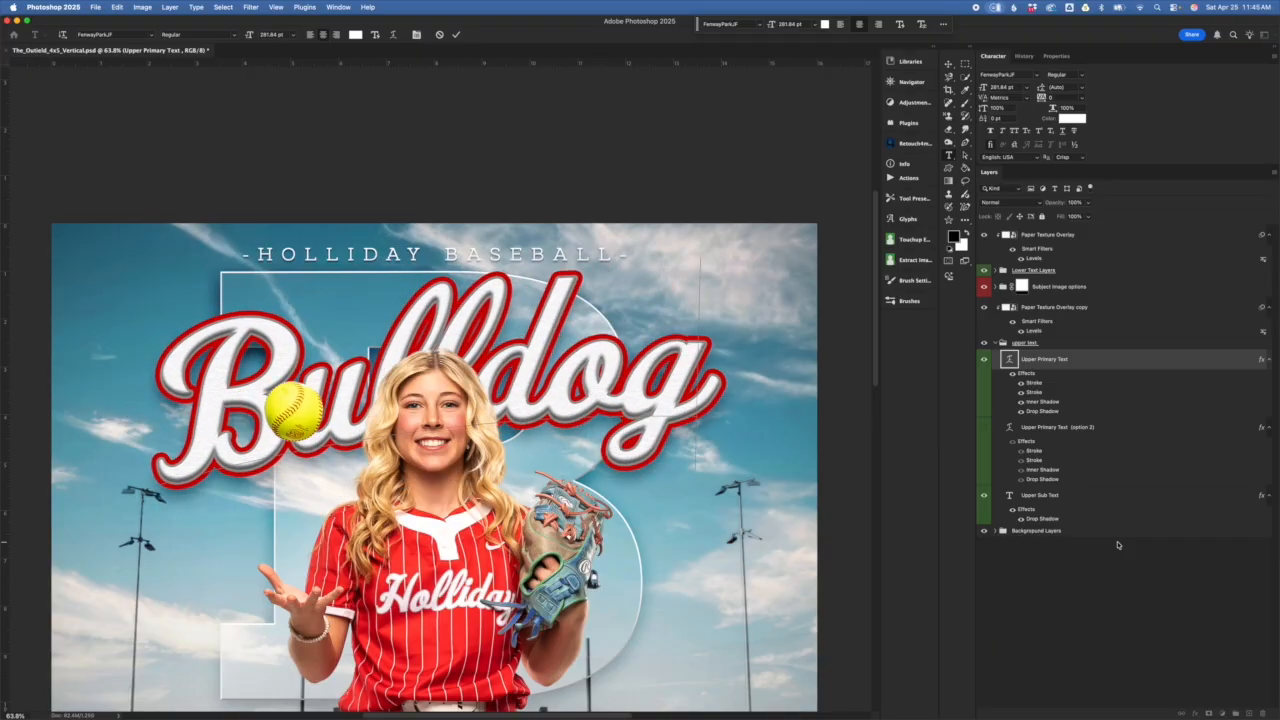
pyautogui.write('s')
pyautogui.press('super+Return')
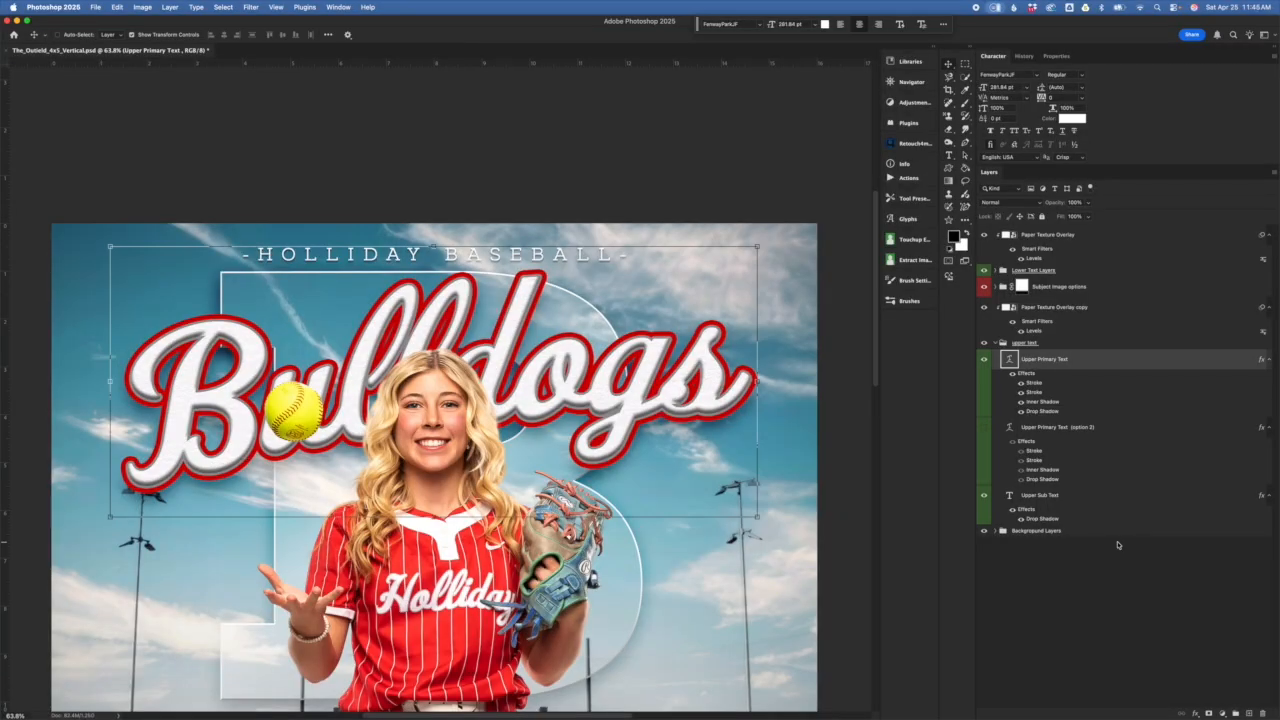
# Try resizing and repositioning the large Bulldogs text with Free Transform.
pyautogui.press('super+0')
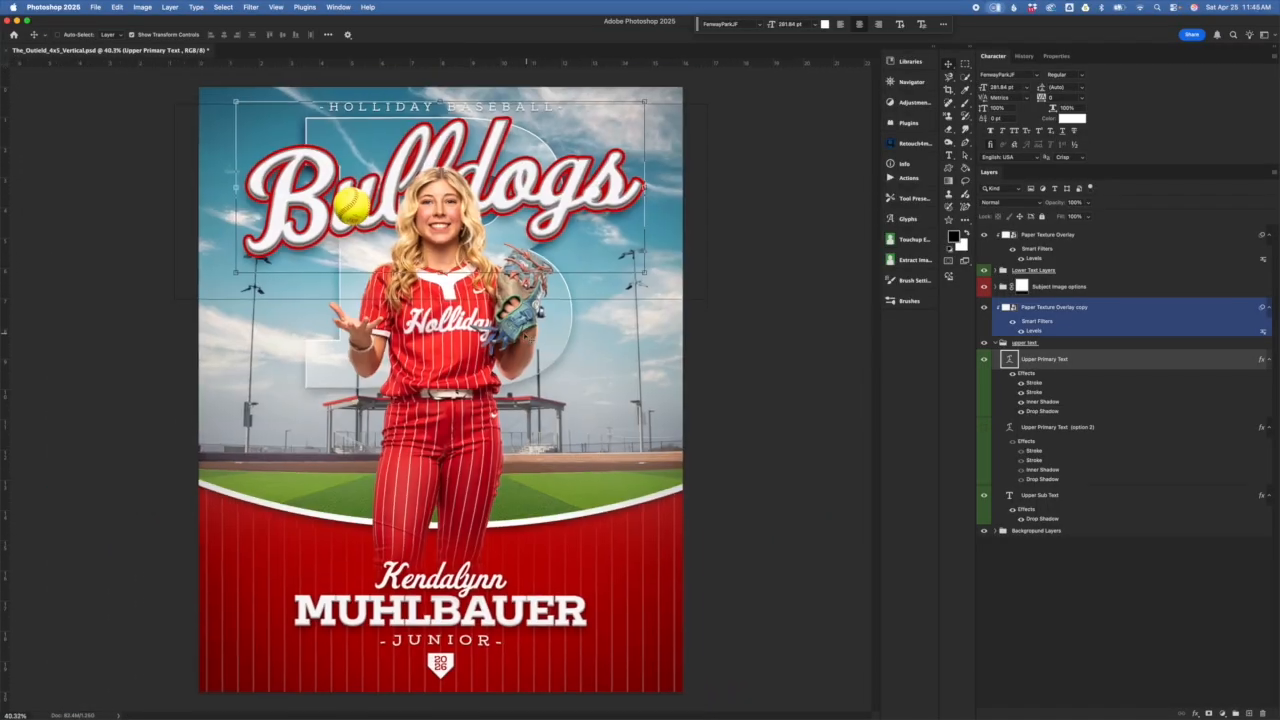
pyautogui.press('super+t')
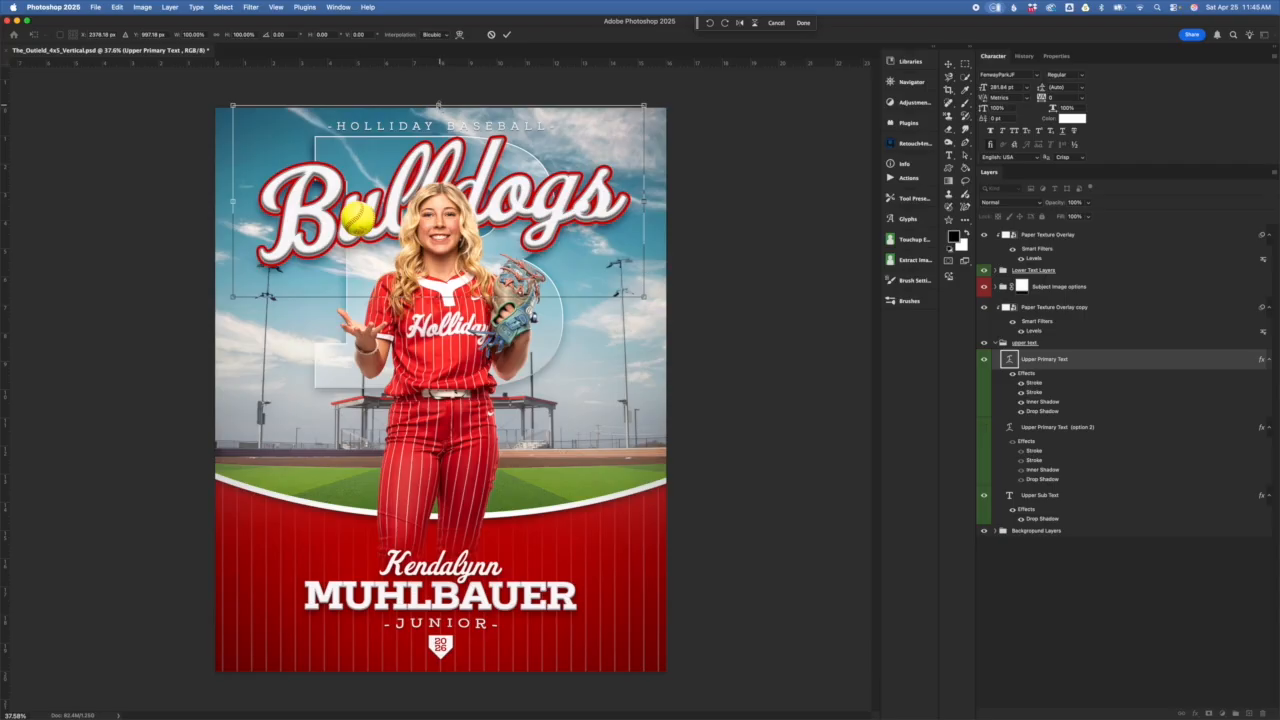
pyautogui.moveTo(440, 104)
pyautogui.mouseDown()
pyautogui.moveTo(435, 50)
pyautogui.moveTo(472, 47)
pyautogui.moveTo(440, 114)
pyautogui.mouseUp()
pyautogui.moveTo(455, 160); pyautogui.dragTo(488, 132)
pyautogui.click(507, 34)
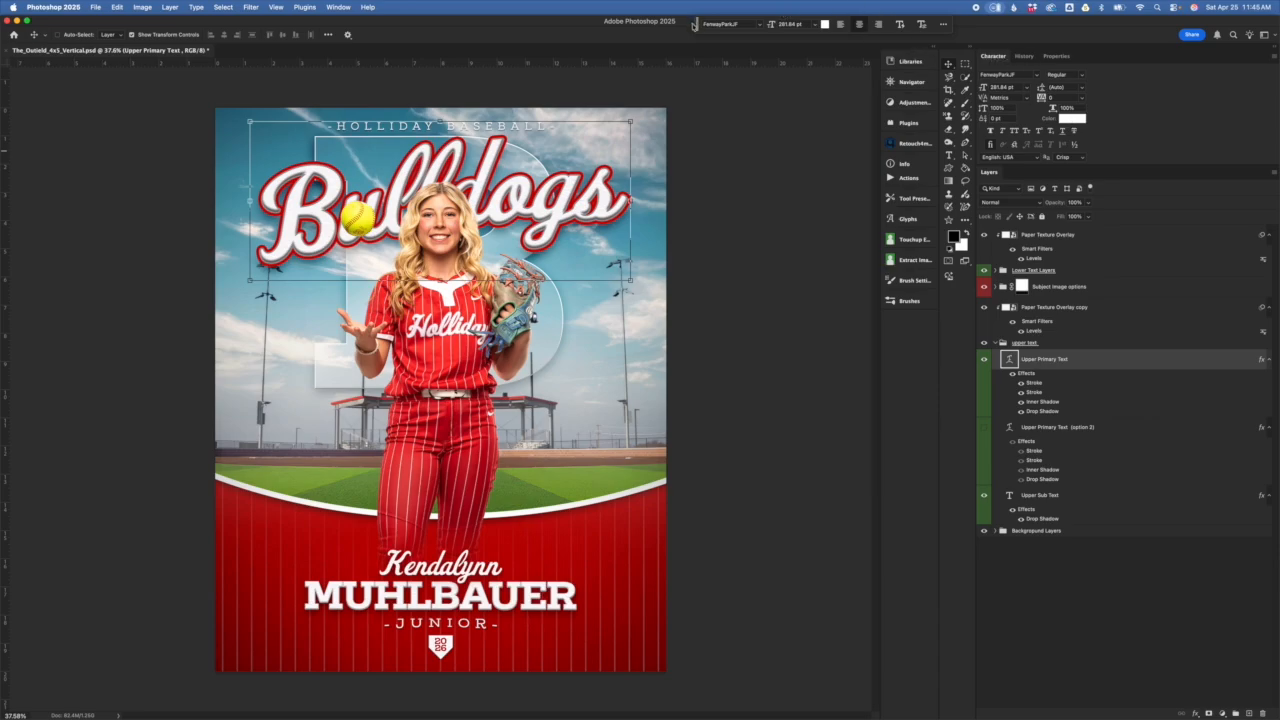
# Try choosing a red text color for the Upper Primary Text layer in the color picker.
pyautogui.moveTo(698, 26); pyautogui.dragTo(626, 90)
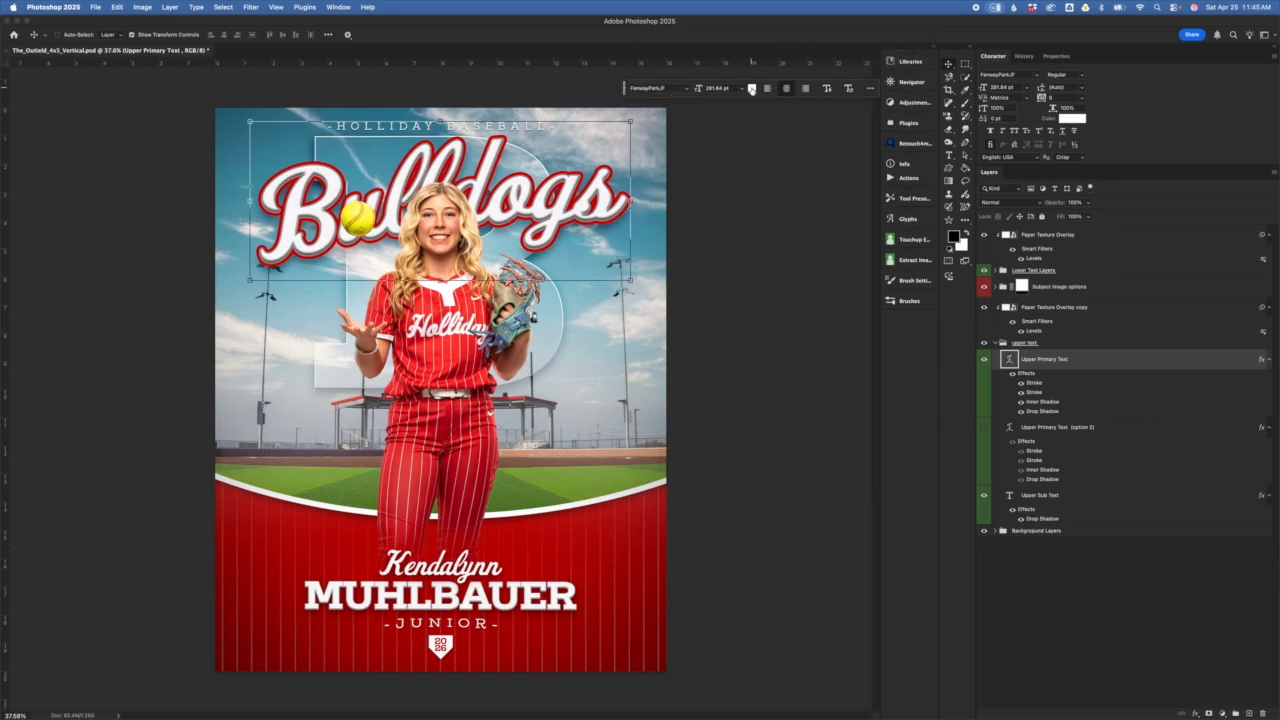
pyautogui.click(751, 88)
pyautogui.click(782, 433)
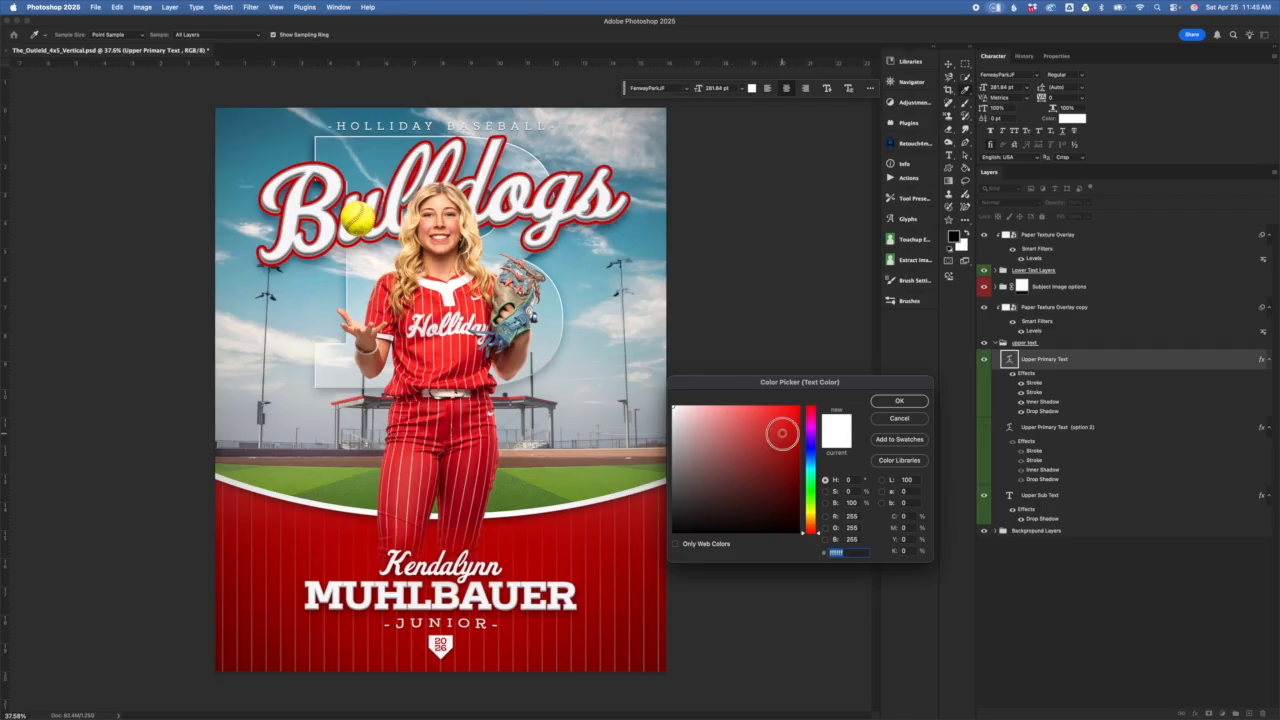
pyautogui.click(921, 424)
pyautogui.click(617, 183)
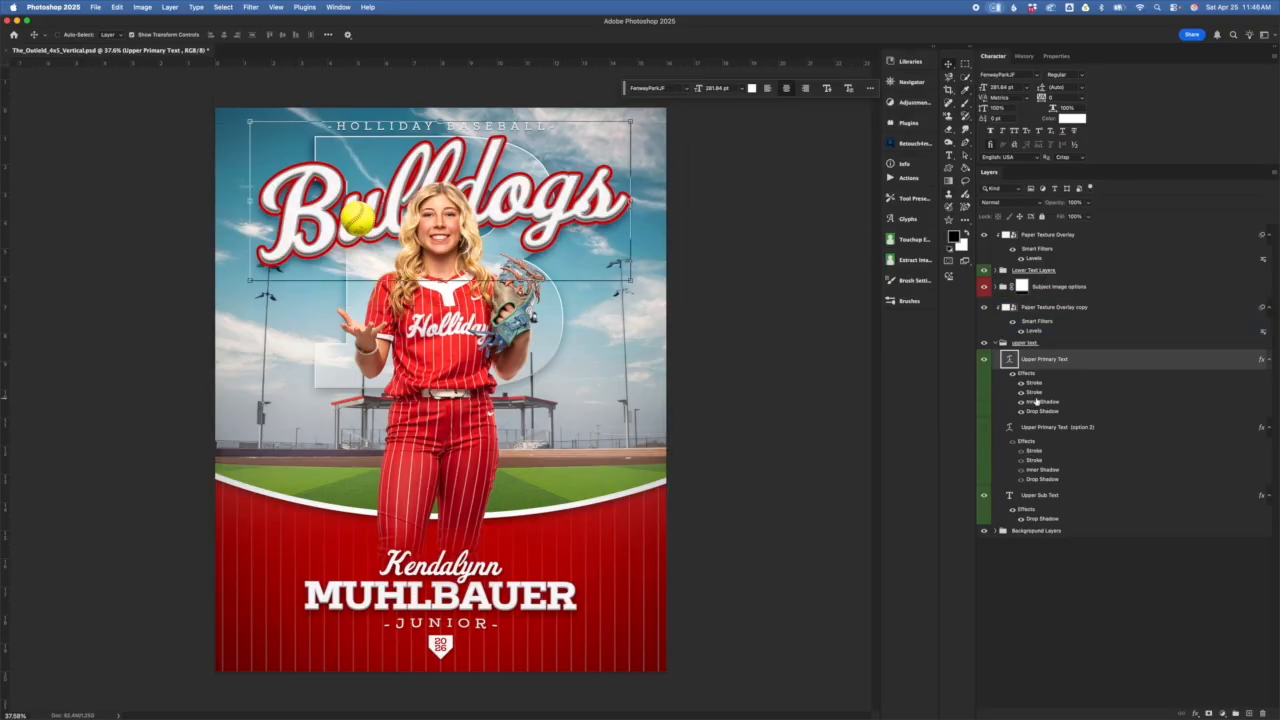
# Open the Layer Style settings of the Upper Primary Text and try a green color for the gray inner stroke.
pyautogui.scroll(5, 585, 226)
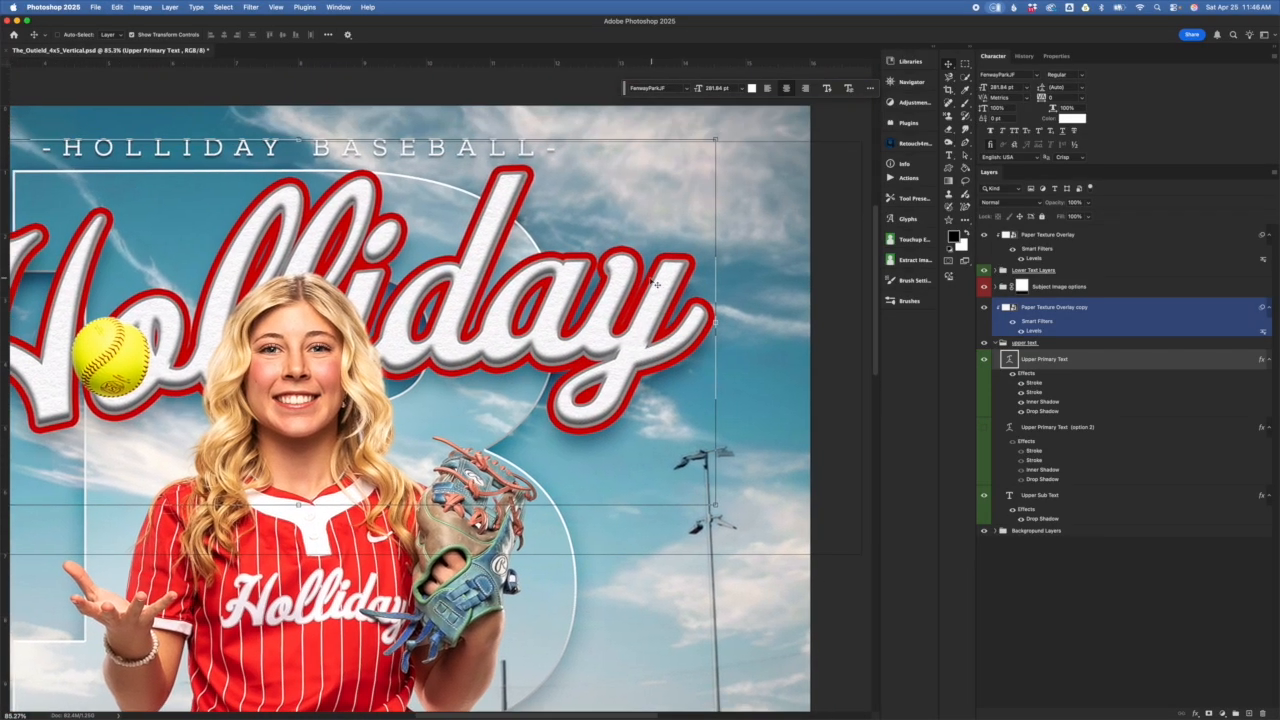
pyautogui.scroll(3, 606, 329)
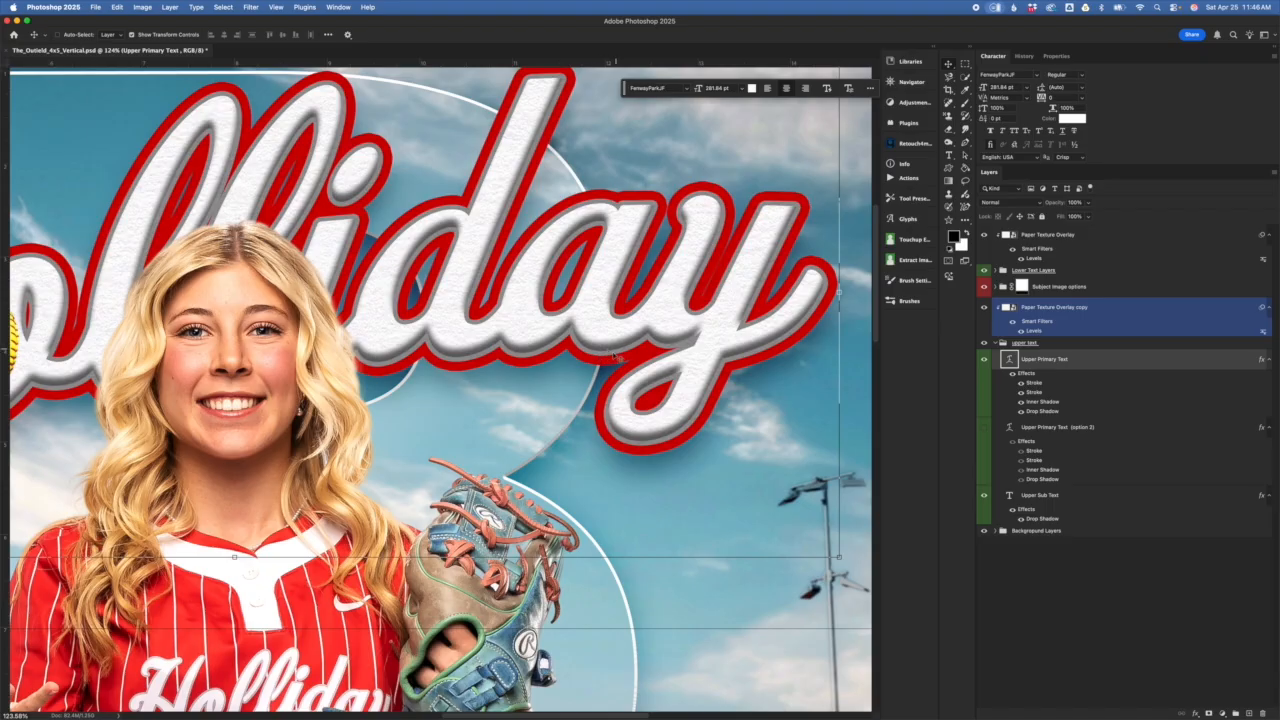
pyautogui.click(1032, 391)
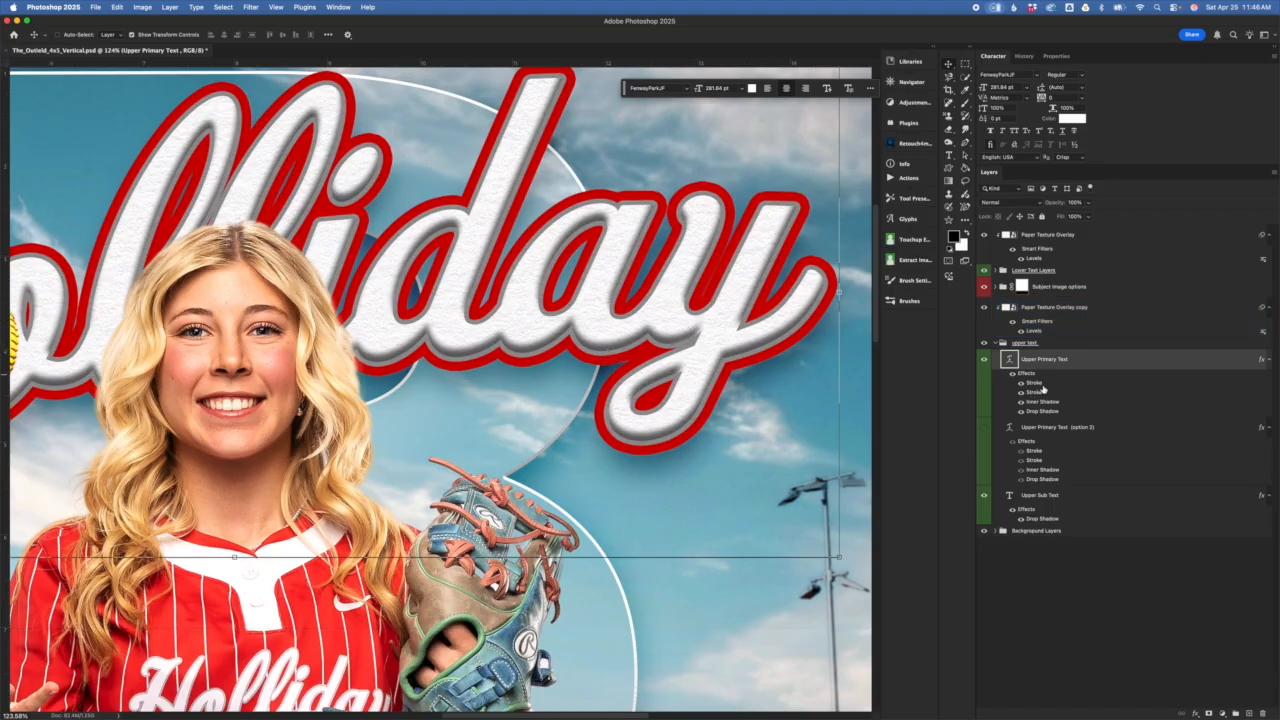
pyautogui.doubleClick(1034, 389)
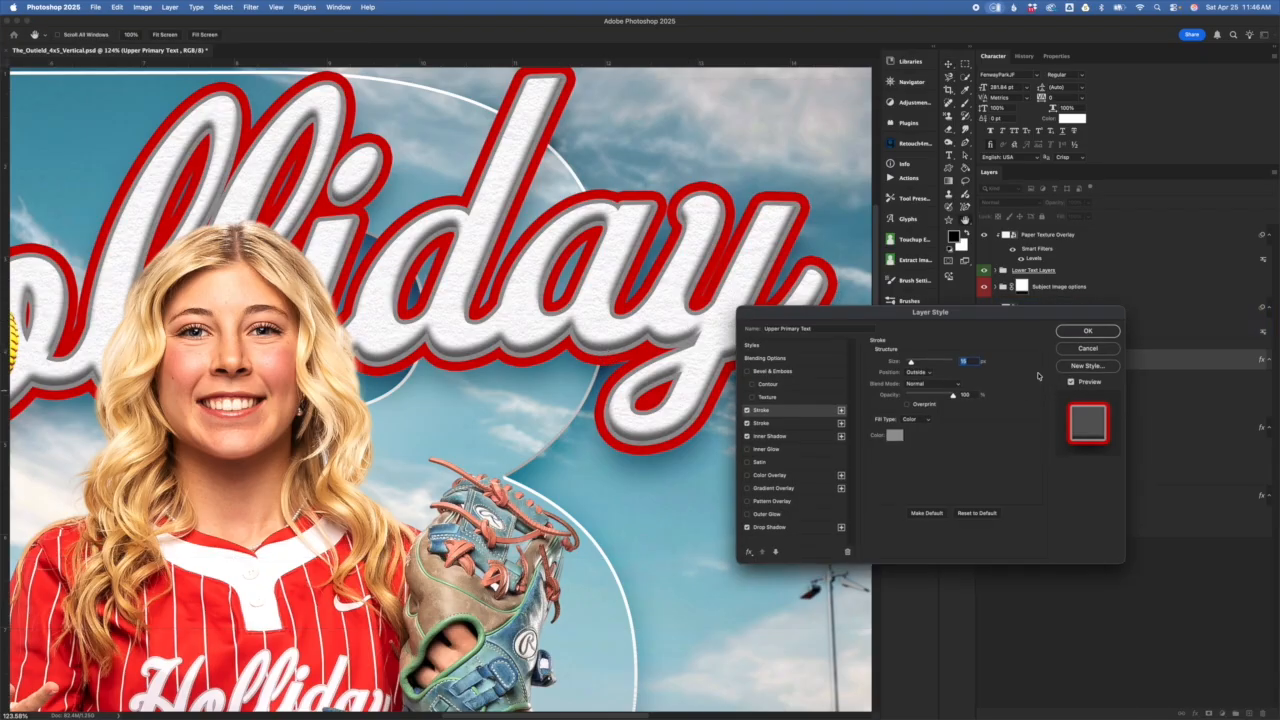
pyautogui.moveTo(1006, 316); pyautogui.dragTo(1108, 309)
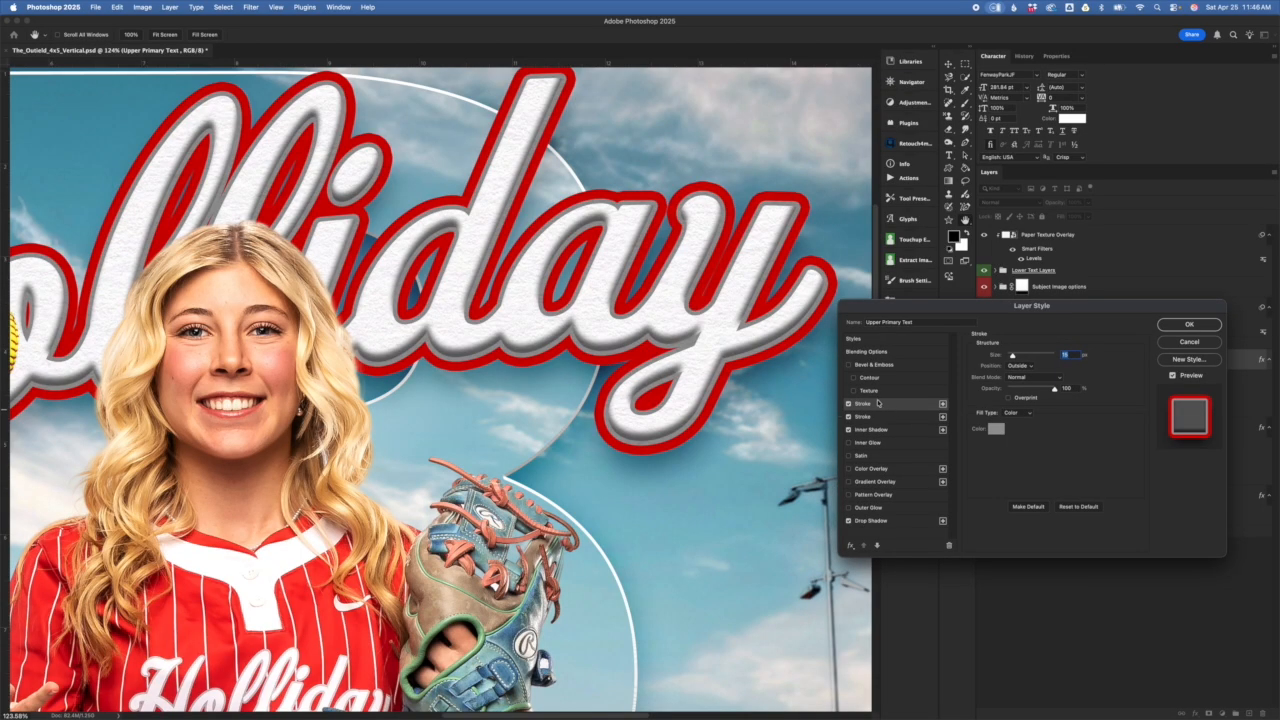
pyautogui.click(997, 430)
pyautogui.moveTo(862, 387)
pyautogui.mouseDown()
pyautogui.moveTo(1045, 449)
pyautogui.moveTo(1066, 424)
pyautogui.mouseUp()
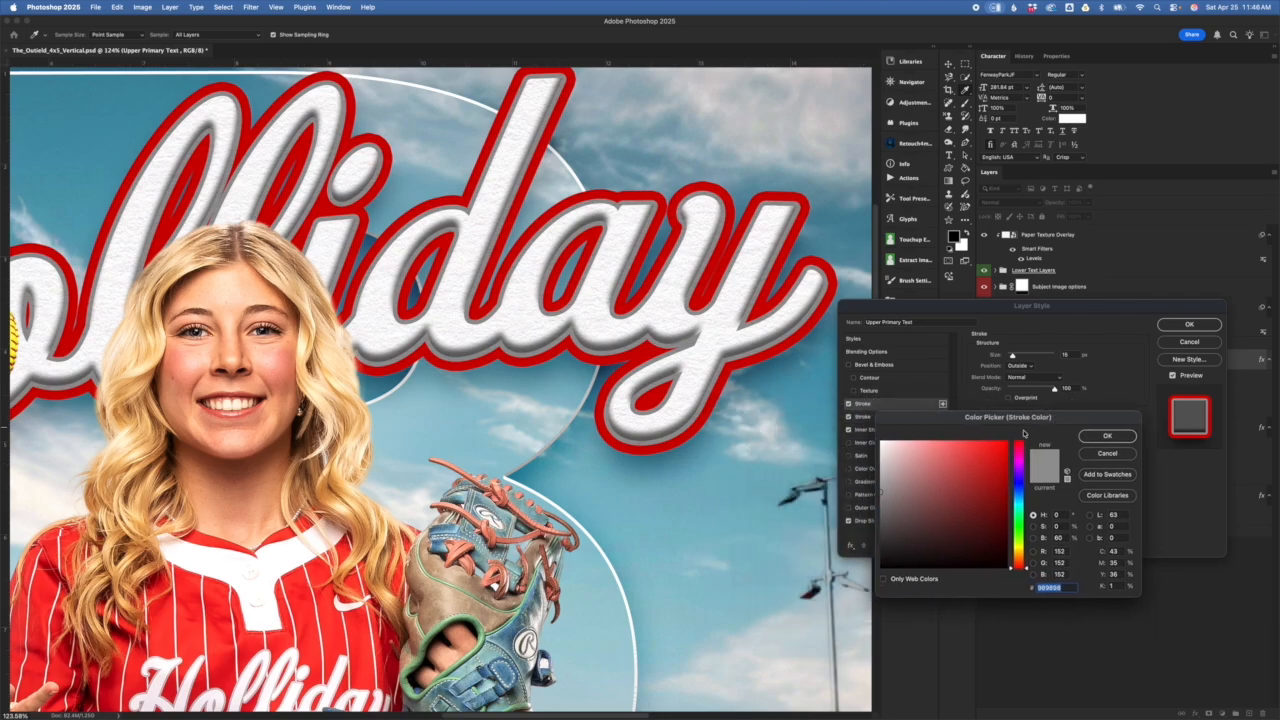
pyautogui.click(1020, 526)
pyautogui.click(994, 481)
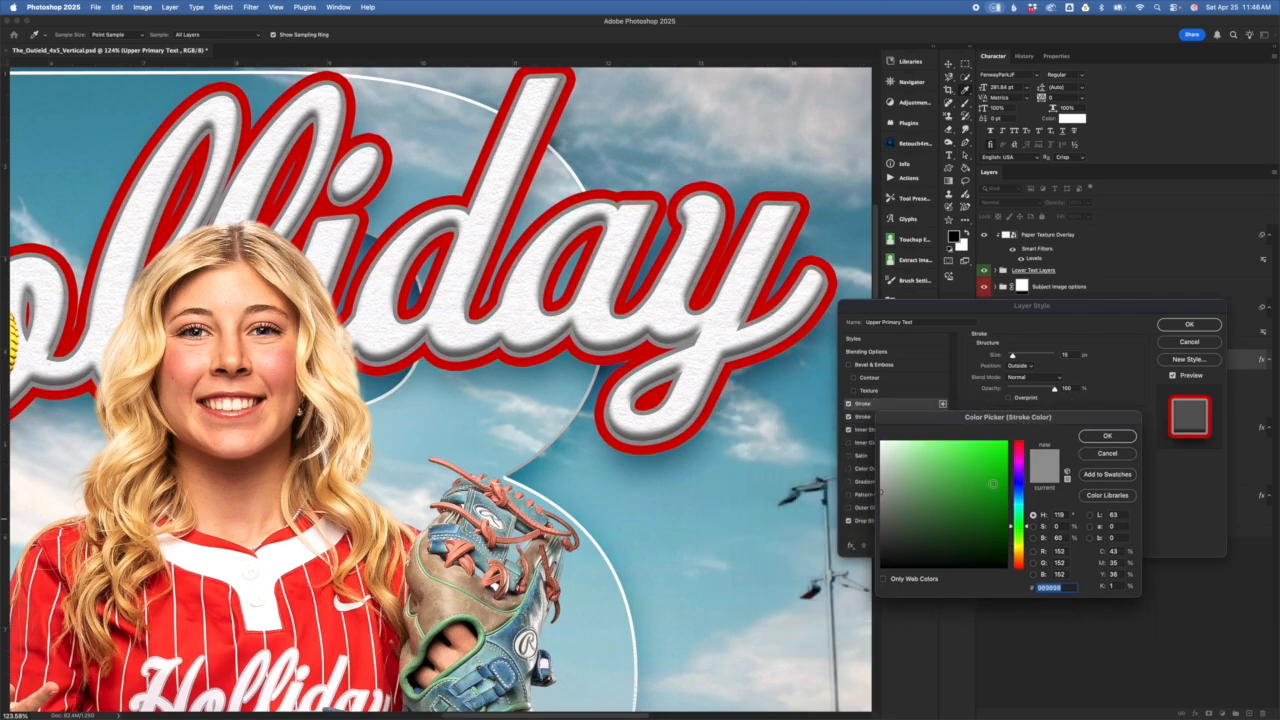
pyautogui.click(1107, 453)
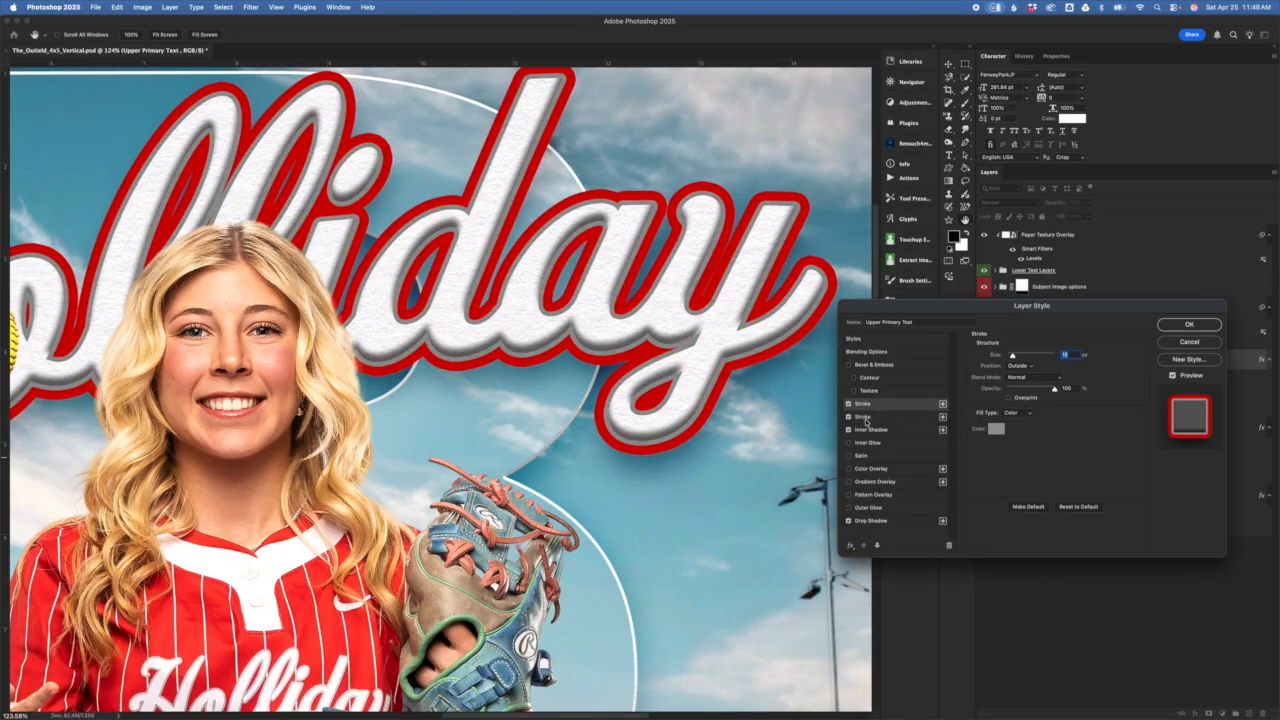
# Try changing the red outer stroke of the Upper Primary Text to green (5ed200).
pyautogui.click(864, 417)
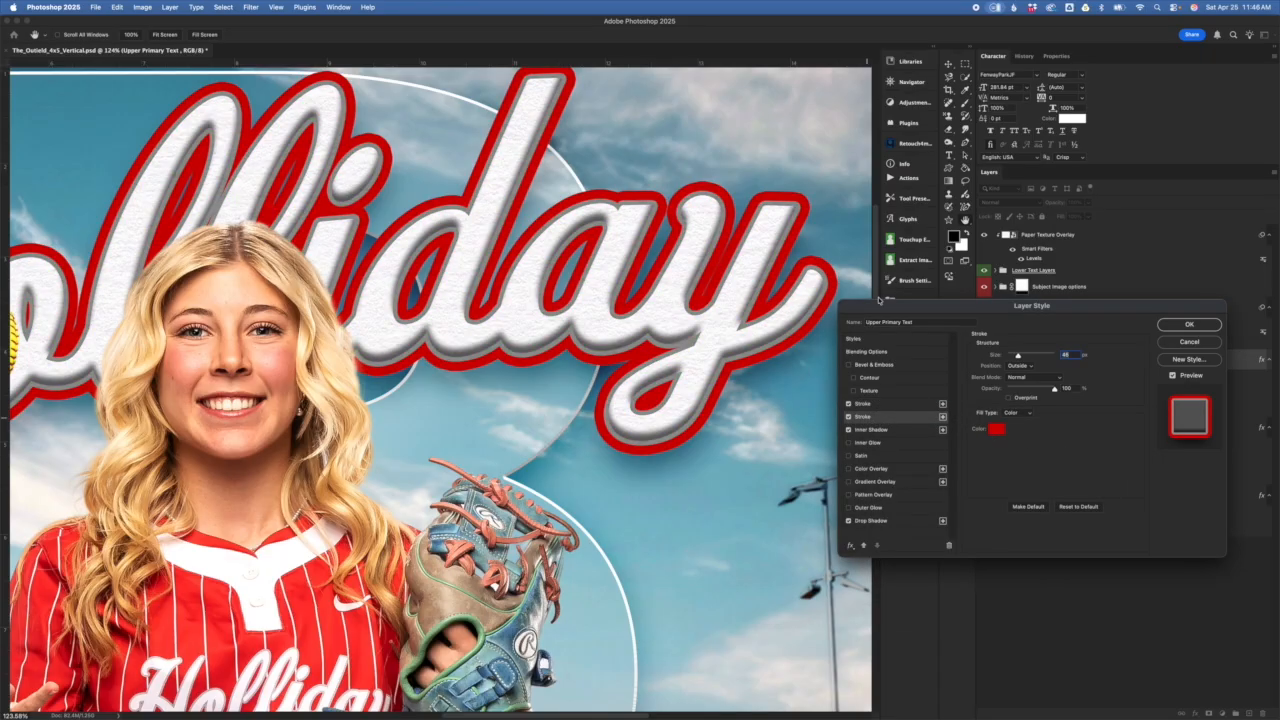
pyautogui.click(1003, 436)
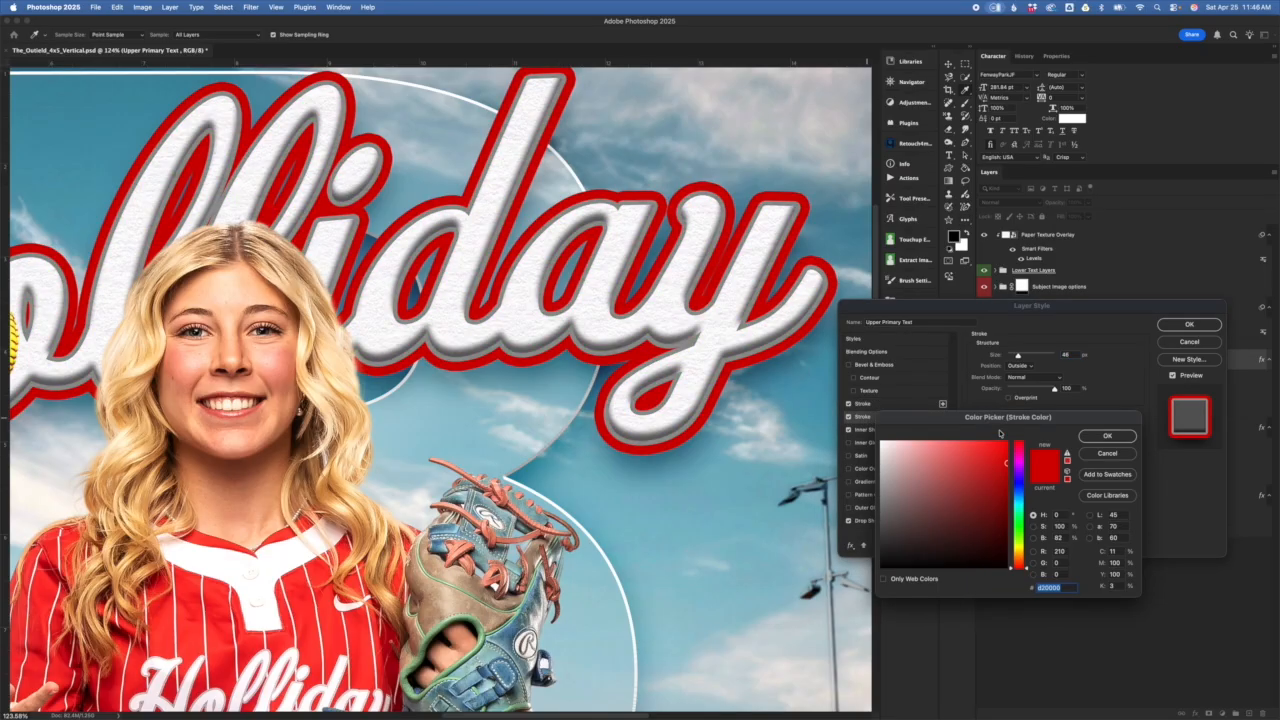
pyautogui.click(1018, 537)
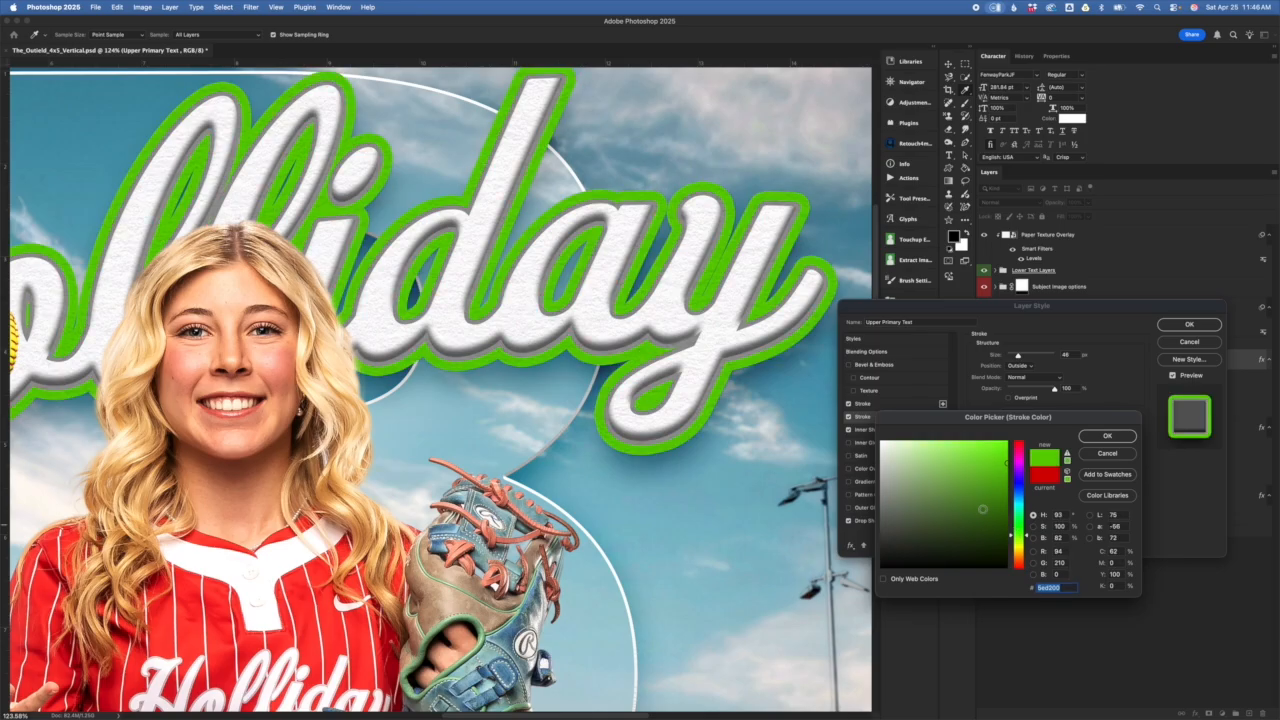
pyautogui.click(1119, 456)
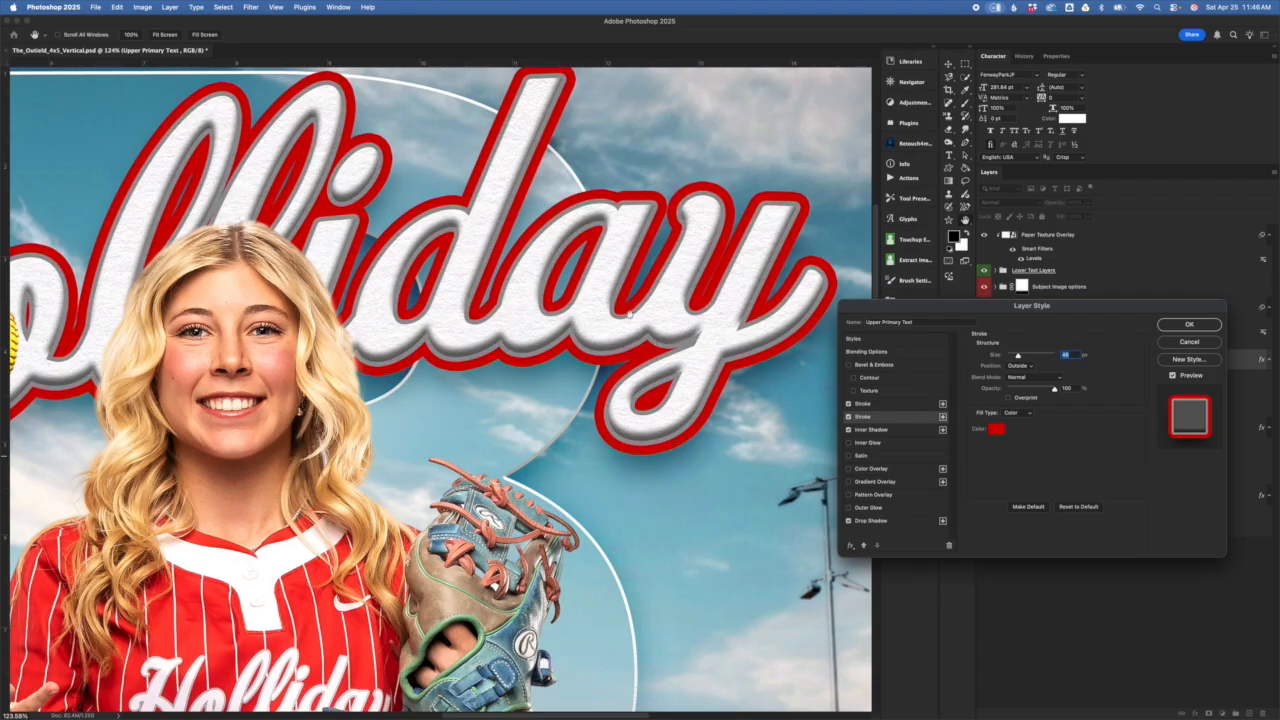
# Try an inner shadow opacity of 78% and a different shadow angle on the Upper Primary Text, switching the effect off and on.
pyautogui.click(904, 430)
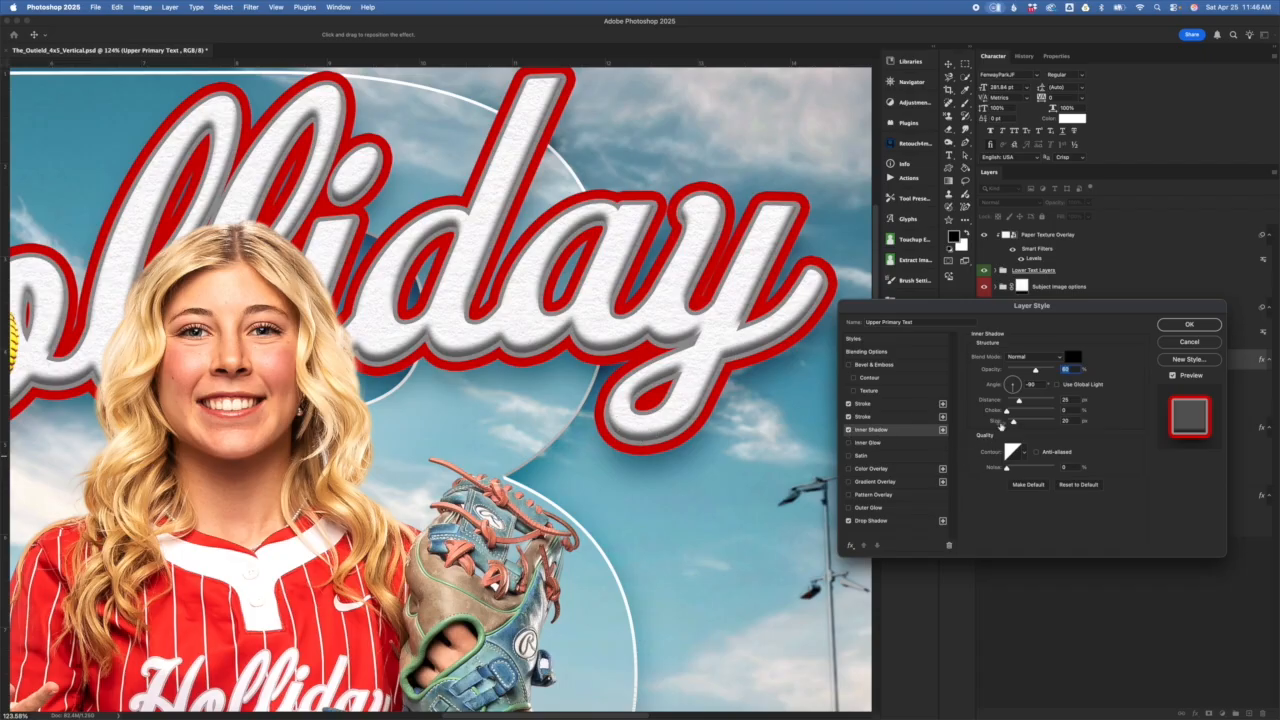
pyautogui.moveTo(1035, 371)
pyautogui.mouseDown()
pyautogui.moveTo(1025, 378)
pyautogui.moveTo(1043, 373)
pyautogui.mouseUp()
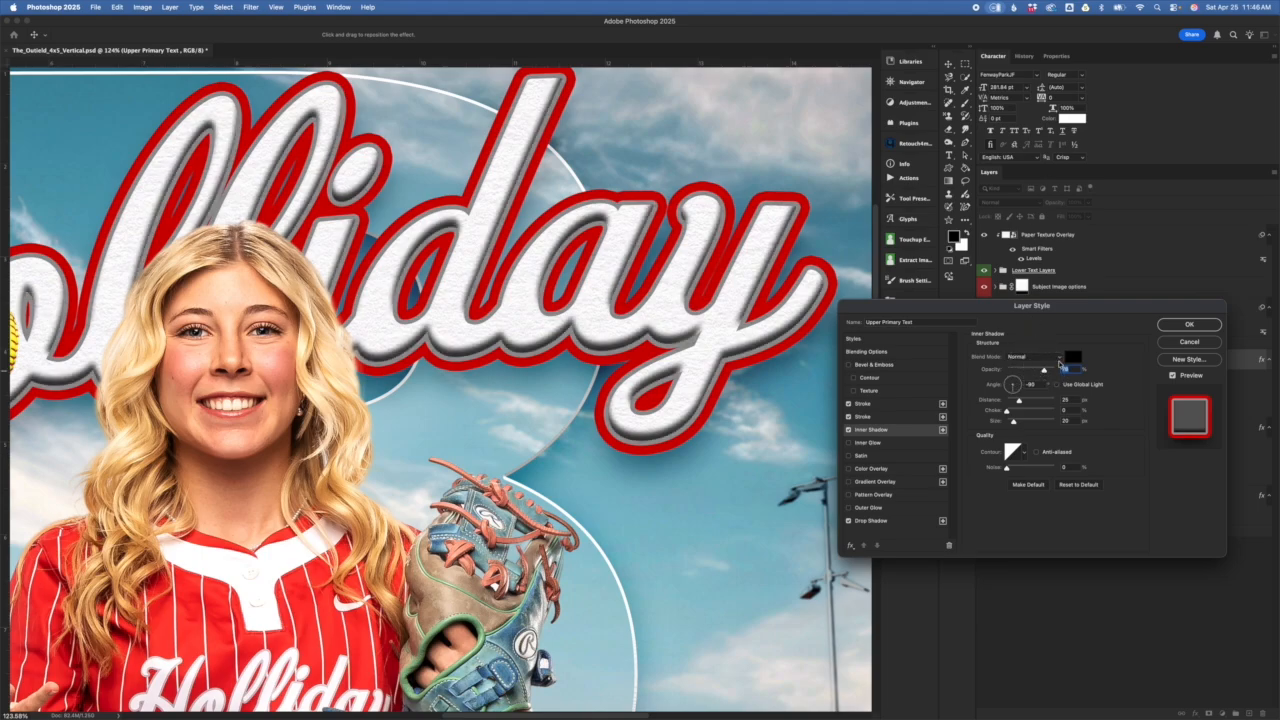
pyautogui.click(849, 430)
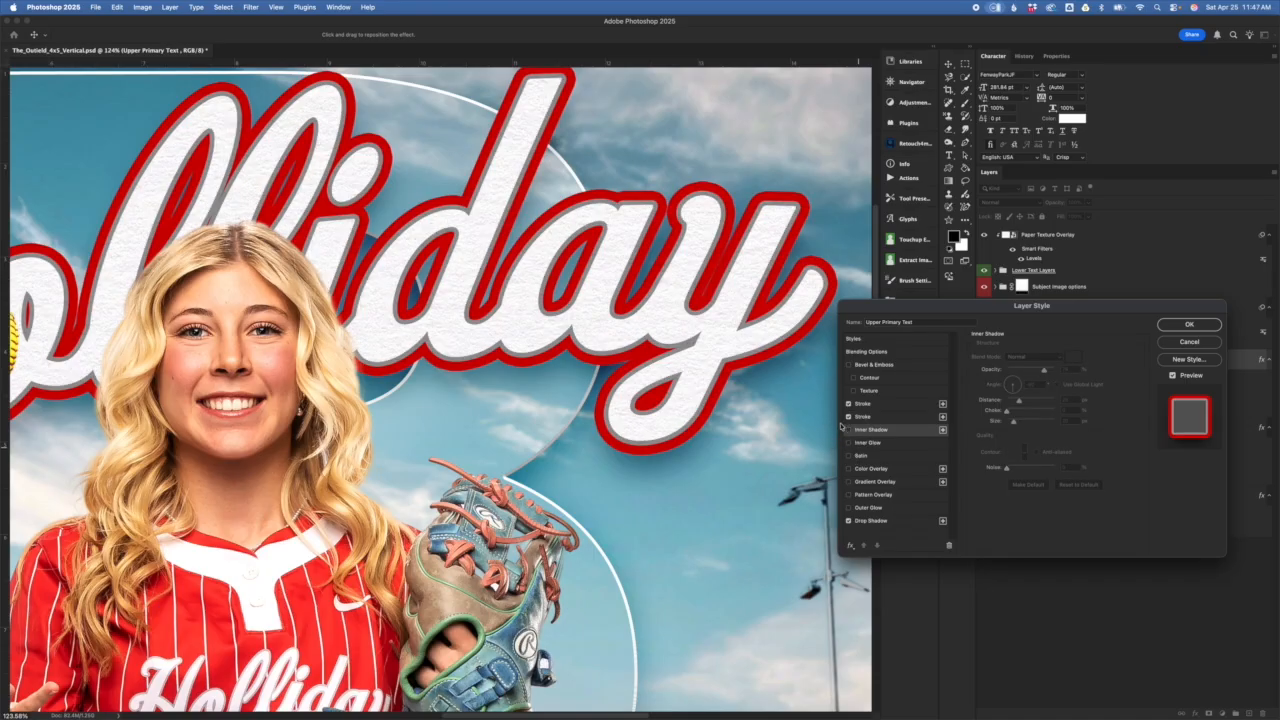
pyautogui.click(849, 430)
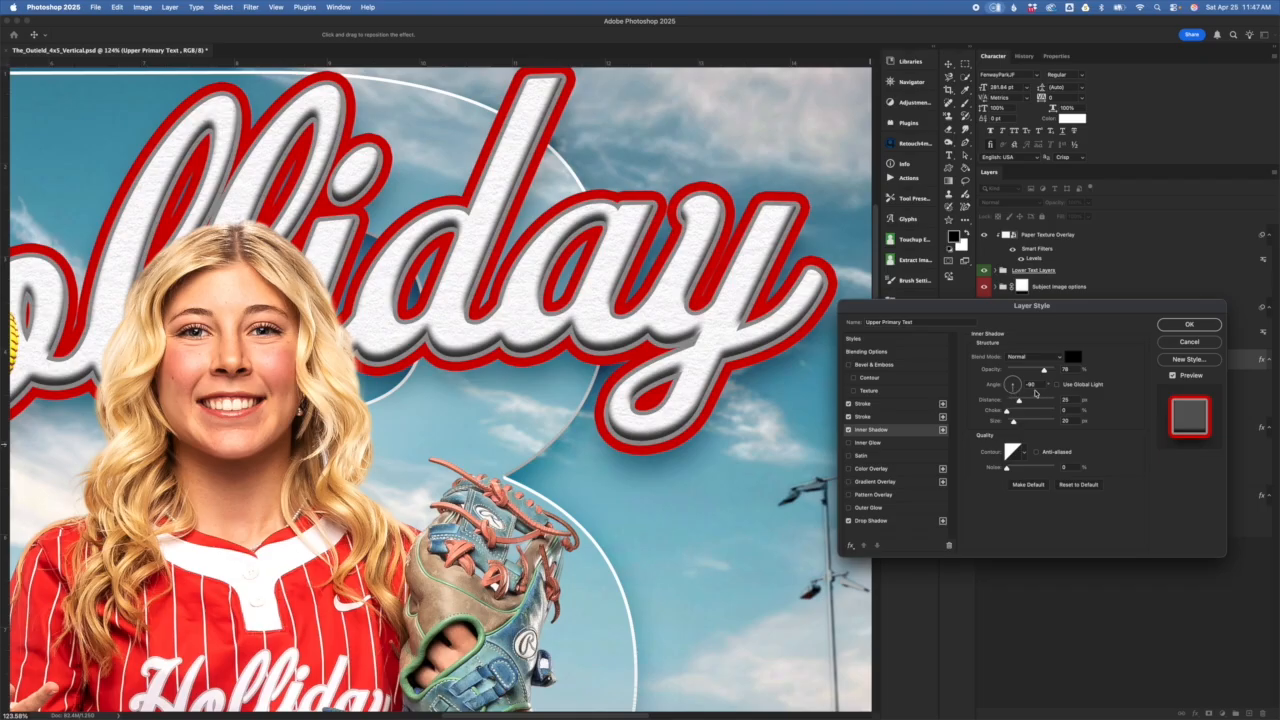
pyautogui.moveTo(1013, 387)
pyautogui.mouseDown()
pyautogui.moveTo(1008, 398)
pyautogui.moveTo(1008, 372)
pyautogui.moveTo(1016, 380)
pyautogui.mouseUp()
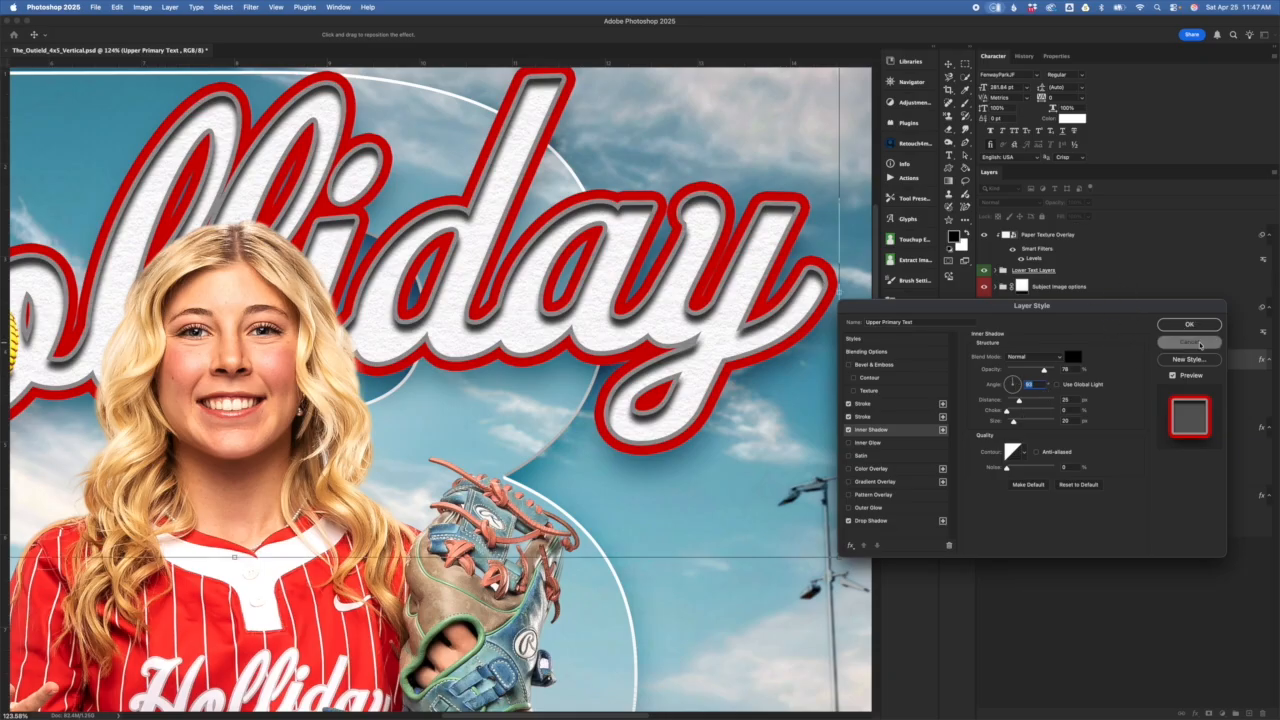
pyautogui.click(1195, 342)
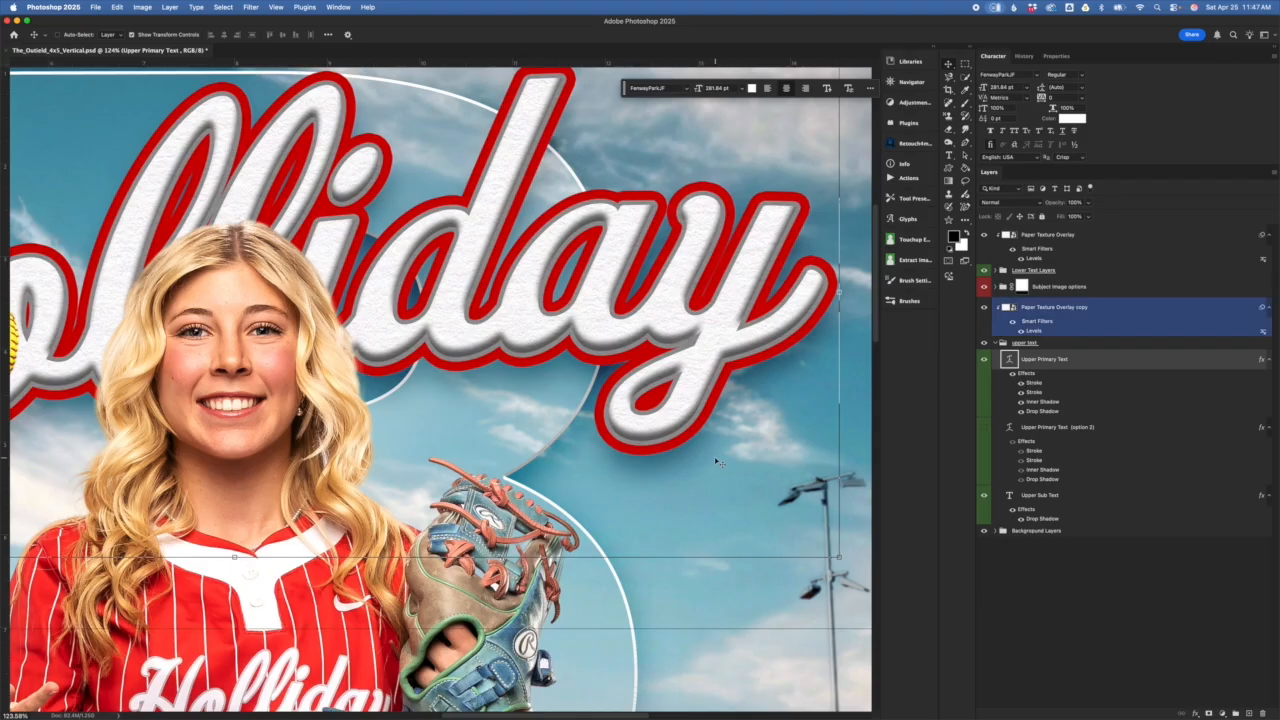
# Hide the Upper Primary Text layer and show the option 2 text layer to preview the whole poster with the alternative lettering.
pyautogui.scroll(-10, 716, 462)
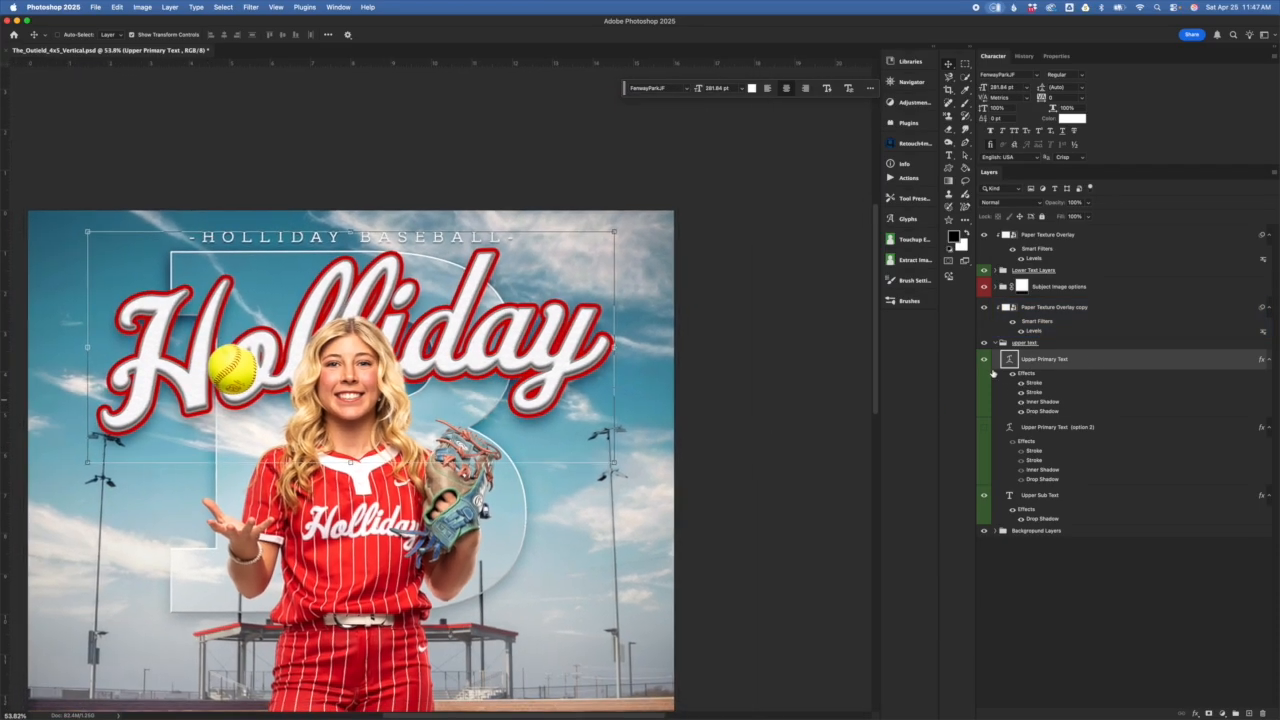
pyautogui.click(985, 360)
pyautogui.click(985, 428)
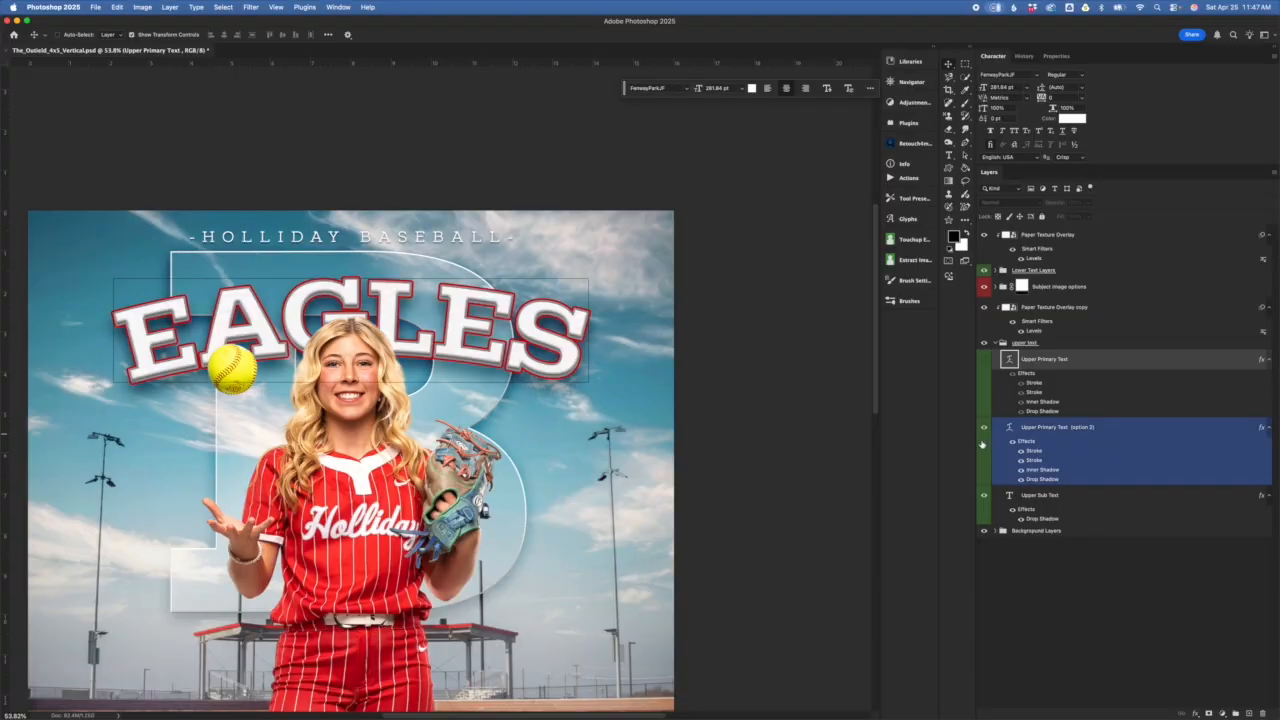
pyautogui.scroll(-3, 628, 488)
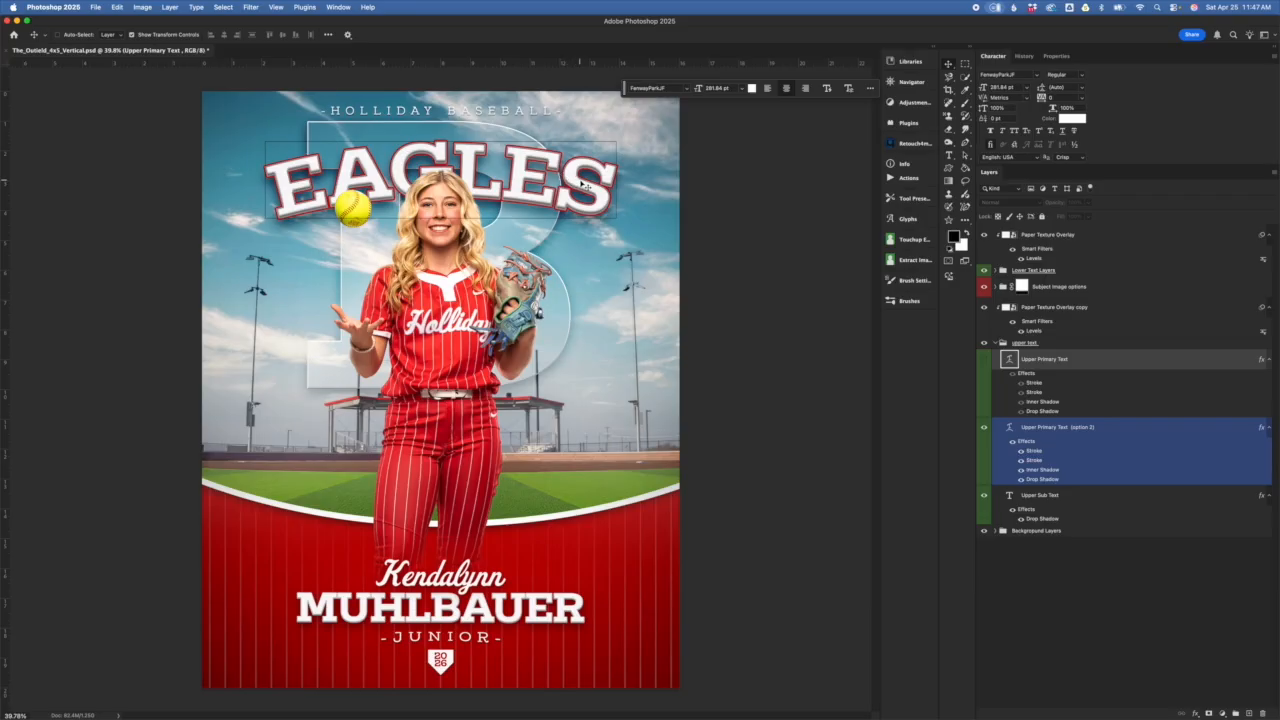
pyautogui.click(757, 165)
# Hide the option 2 text layer, show the Upper Primary Text layer again and collapse the upper text group.
pyautogui.click(984, 432)
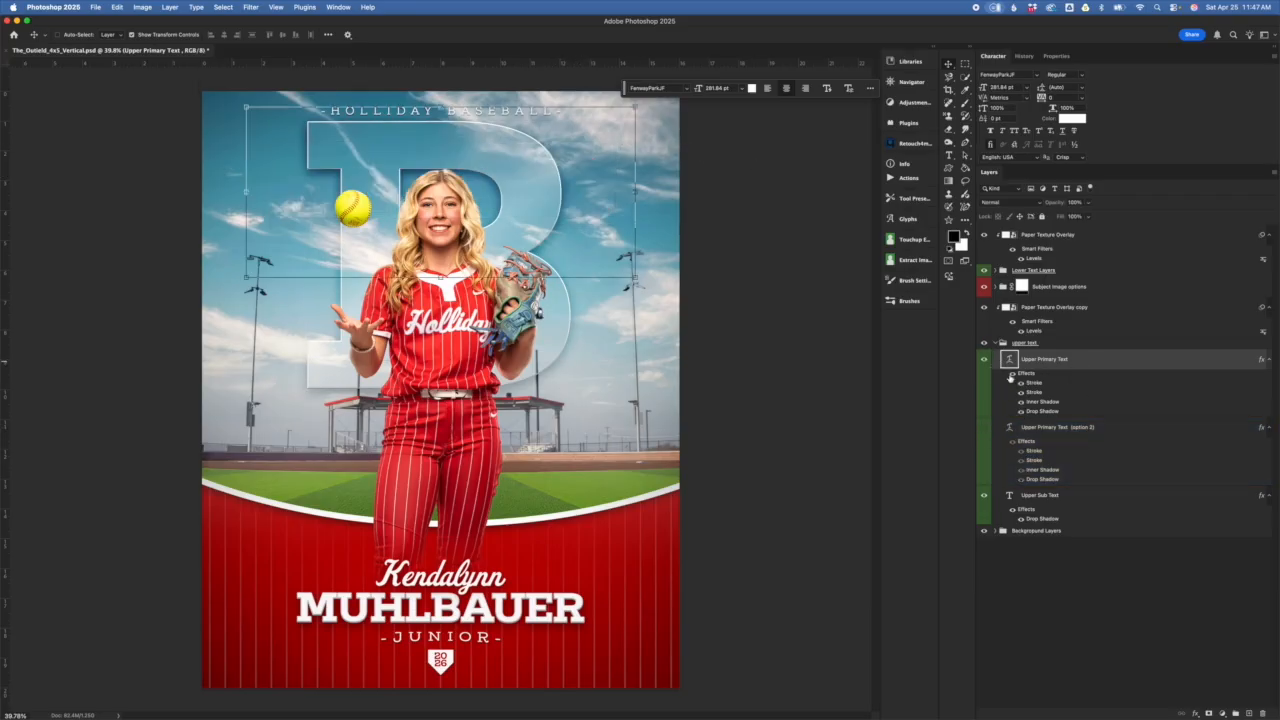
pyautogui.click(984, 358)
pyautogui.click(1074, 343)
pyautogui.click(993, 343)
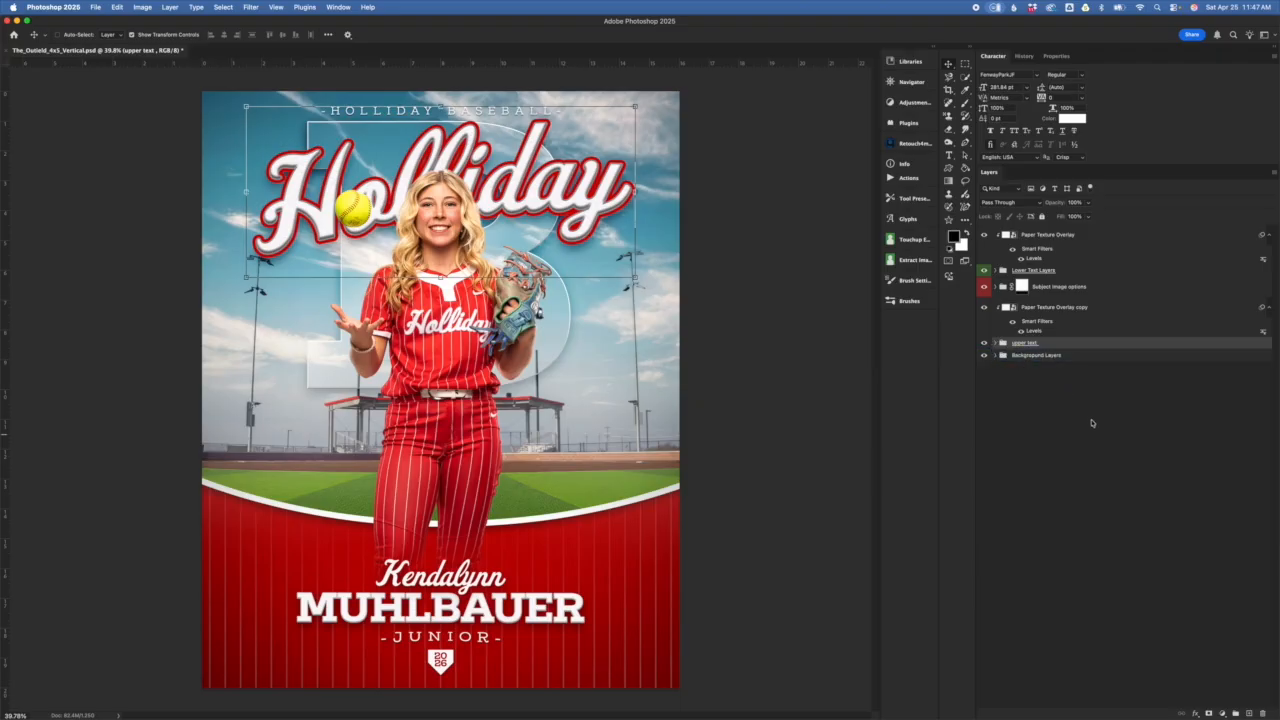
# Select the Paper Texture Overlay copy layer and examine its texture on the large upper lettering up close.
pyautogui.click(1068, 312)
pyautogui.scroll(5, 679, 368)
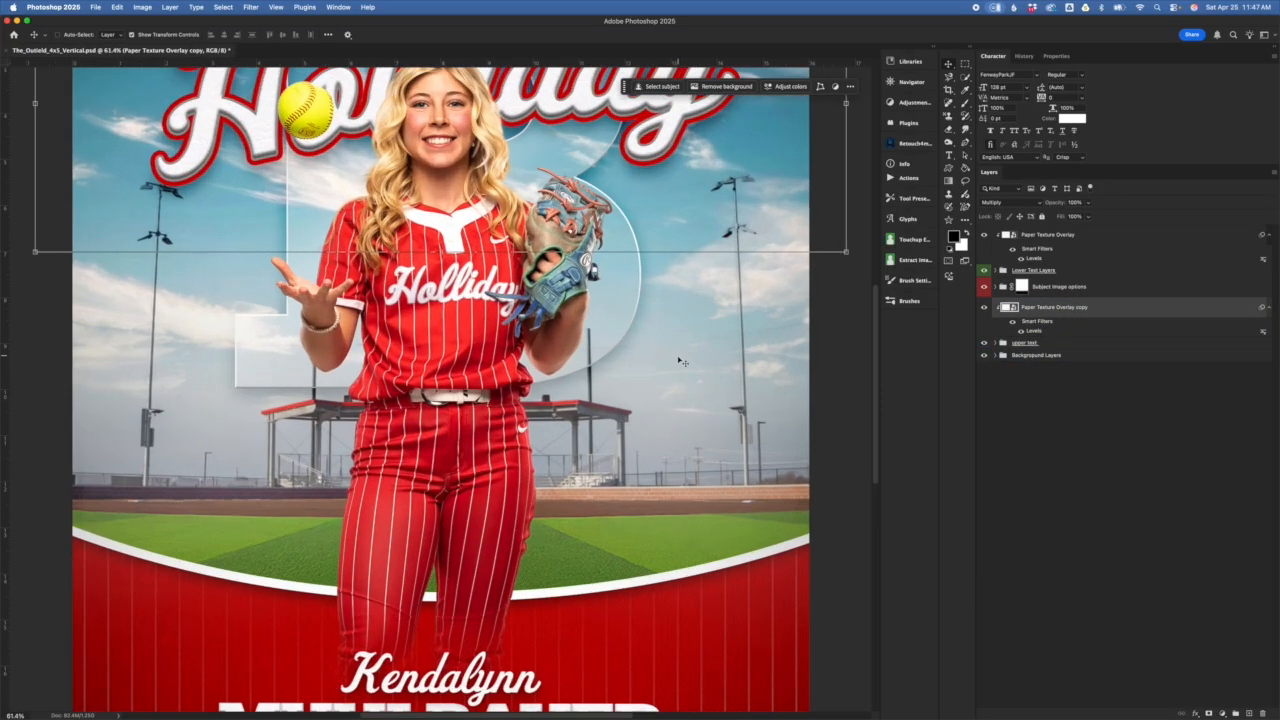
pyautogui.scroll(-3, 679, 368)
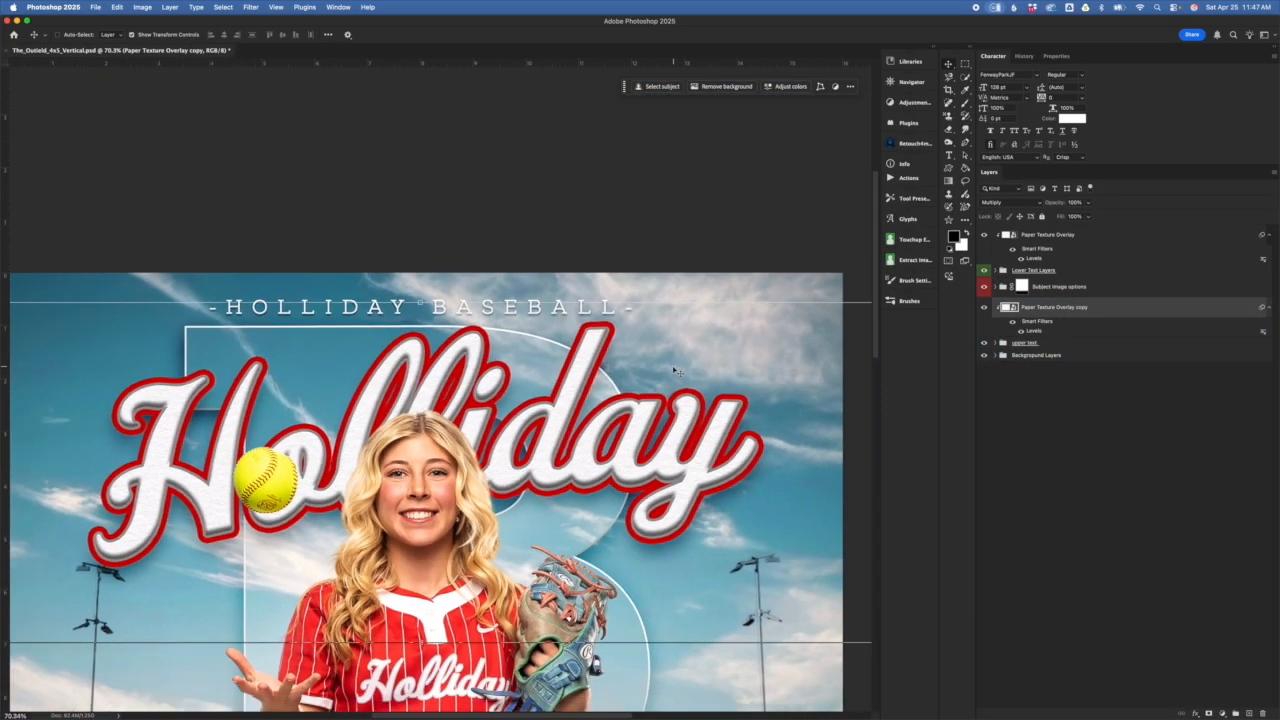
pyautogui.scroll(6, 677, 383)
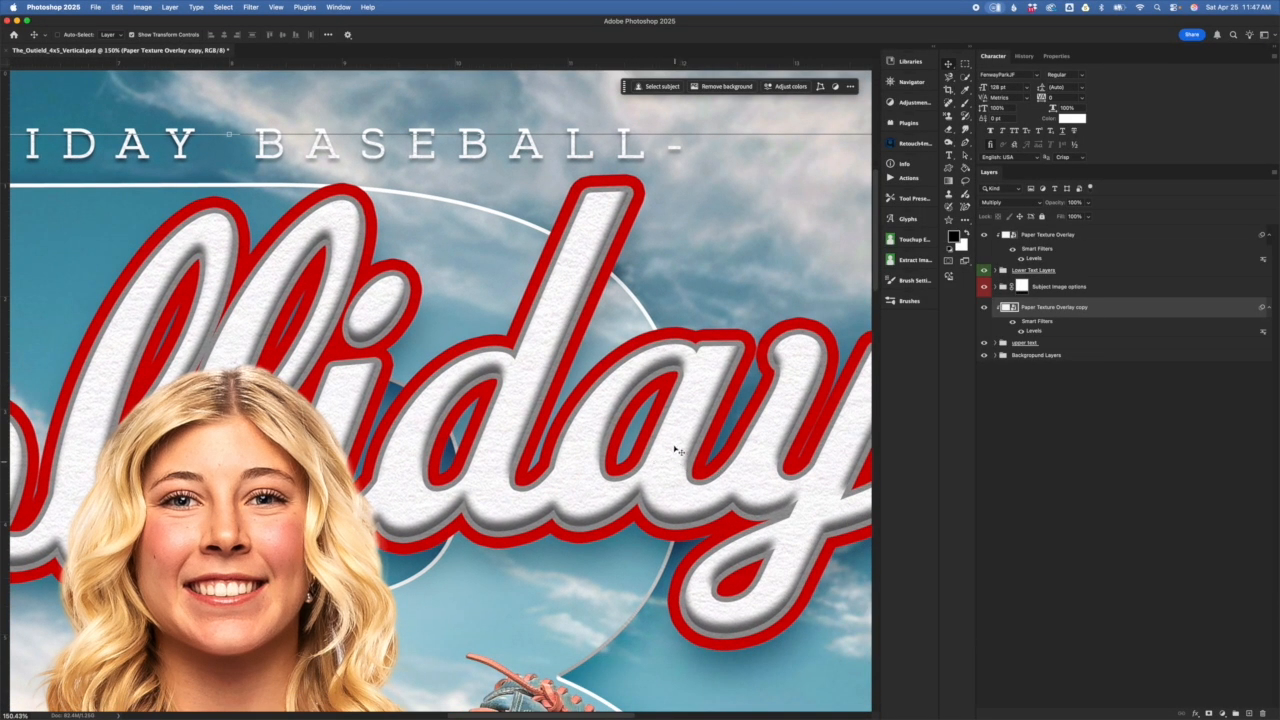
pyautogui.scroll(3, 677, 457)
pyautogui.moveTo(1070, 329); pyautogui.dragTo(1108, 312)
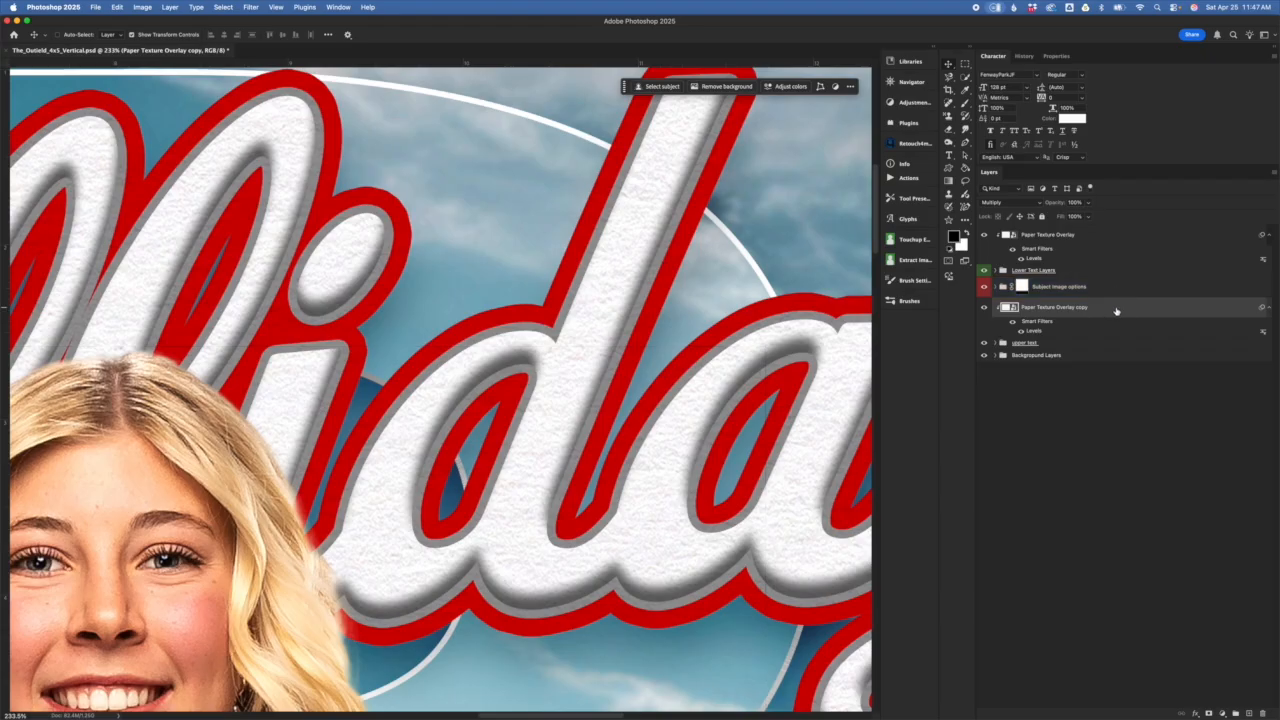
# Expand the Subject Image options group and select the Sample Subject Image layer inside it.
pyautogui.moveTo(1018, 307); pyautogui.dragTo(1109, 291)
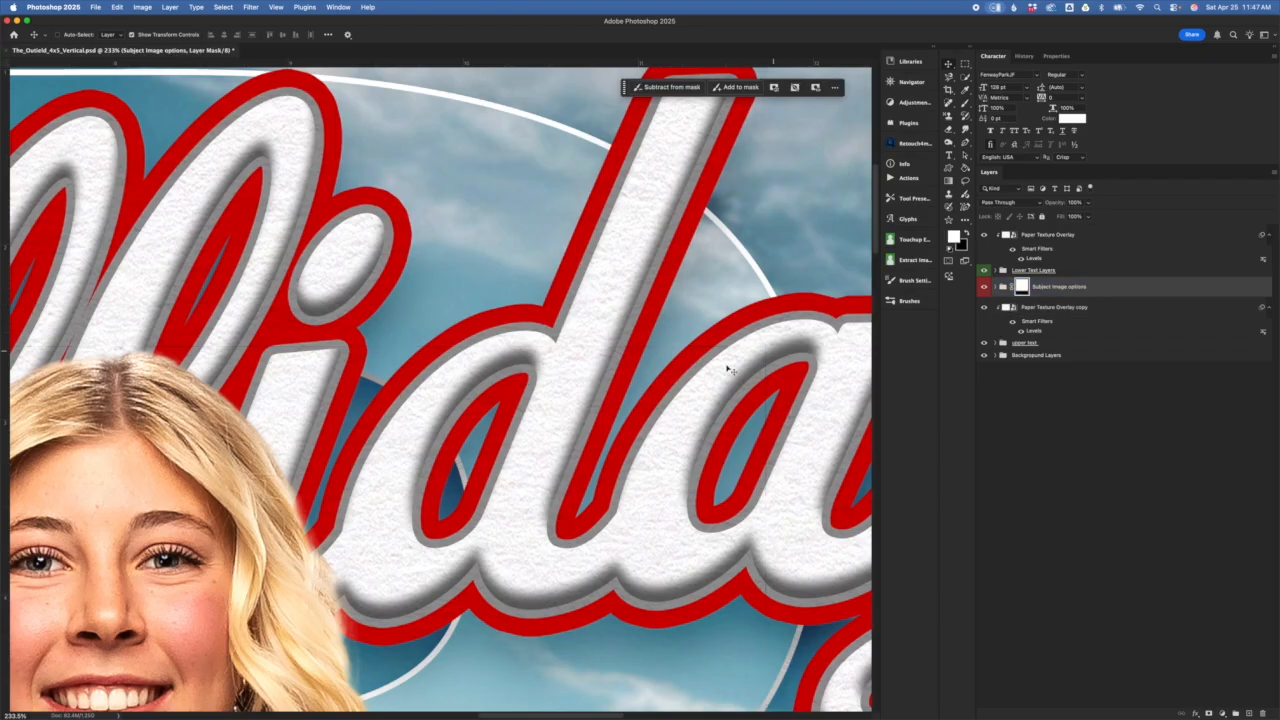
pyautogui.scroll(-4, 686, 430)
pyautogui.scroll(-6, 686, 430)
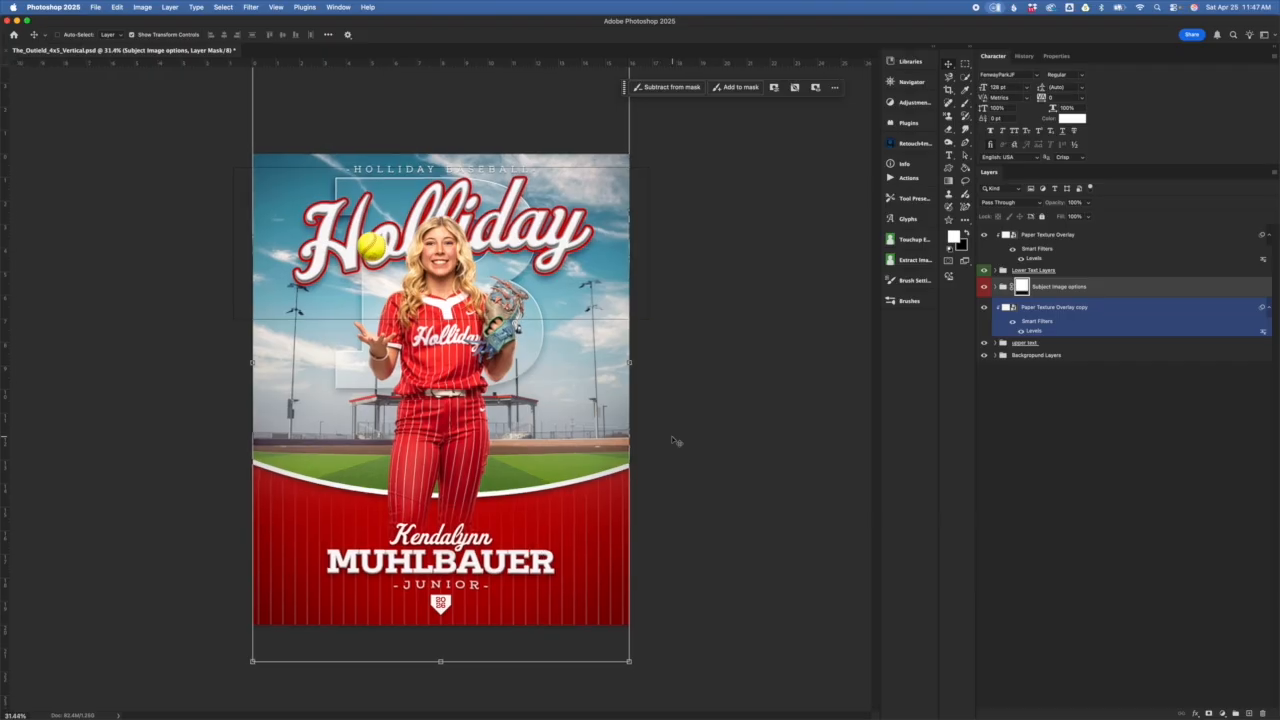
pyautogui.scroll(2, 677, 436)
pyautogui.click(1040, 310)
pyautogui.click(996, 287)
pyautogui.click(1000, 307)
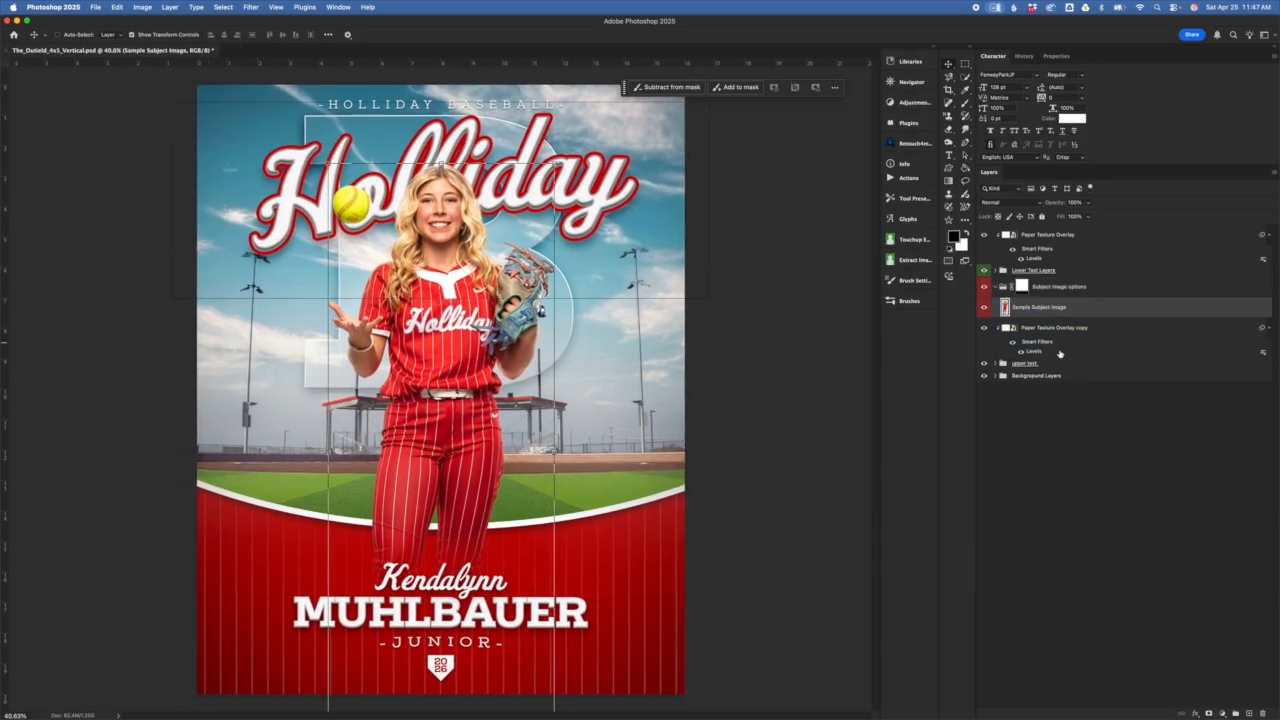
# Hide the Sample Subject Image layer and show it again to compare the poster with and without the player.
pyautogui.click(985, 307)
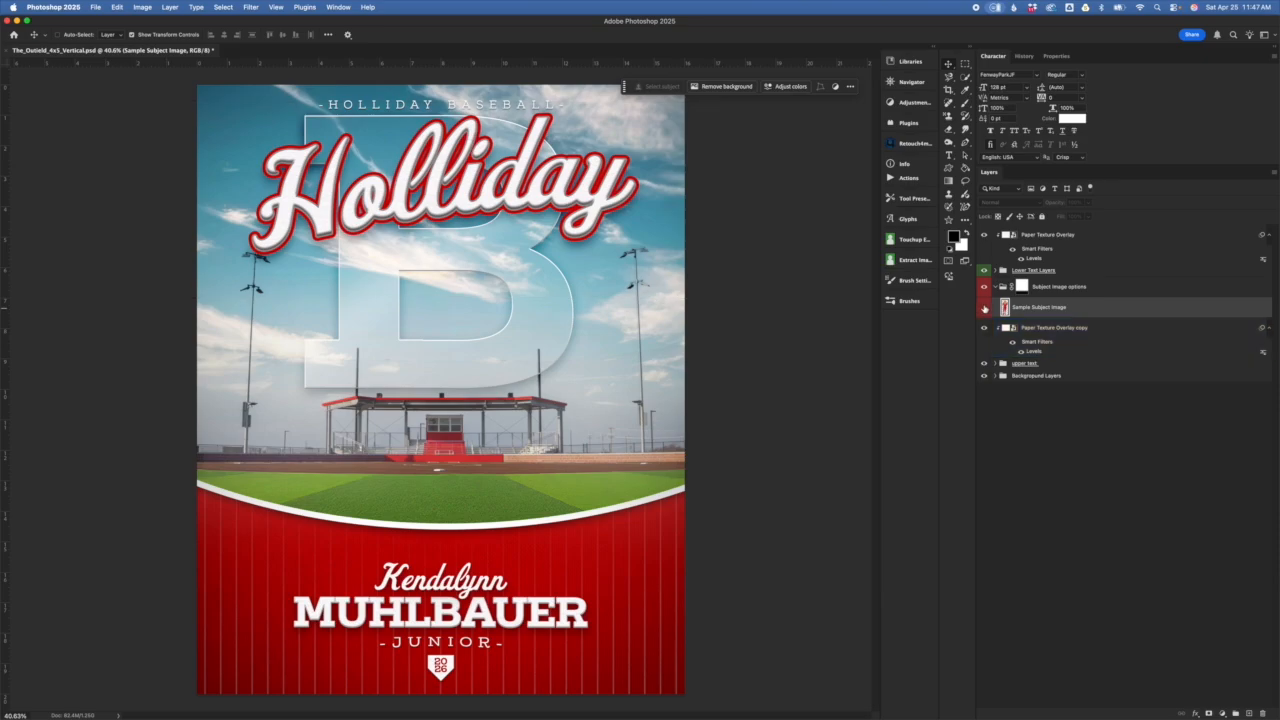
pyautogui.click(985, 307)
pyautogui.moveTo(1032, 317); pyautogui.dragTo(858, 334)
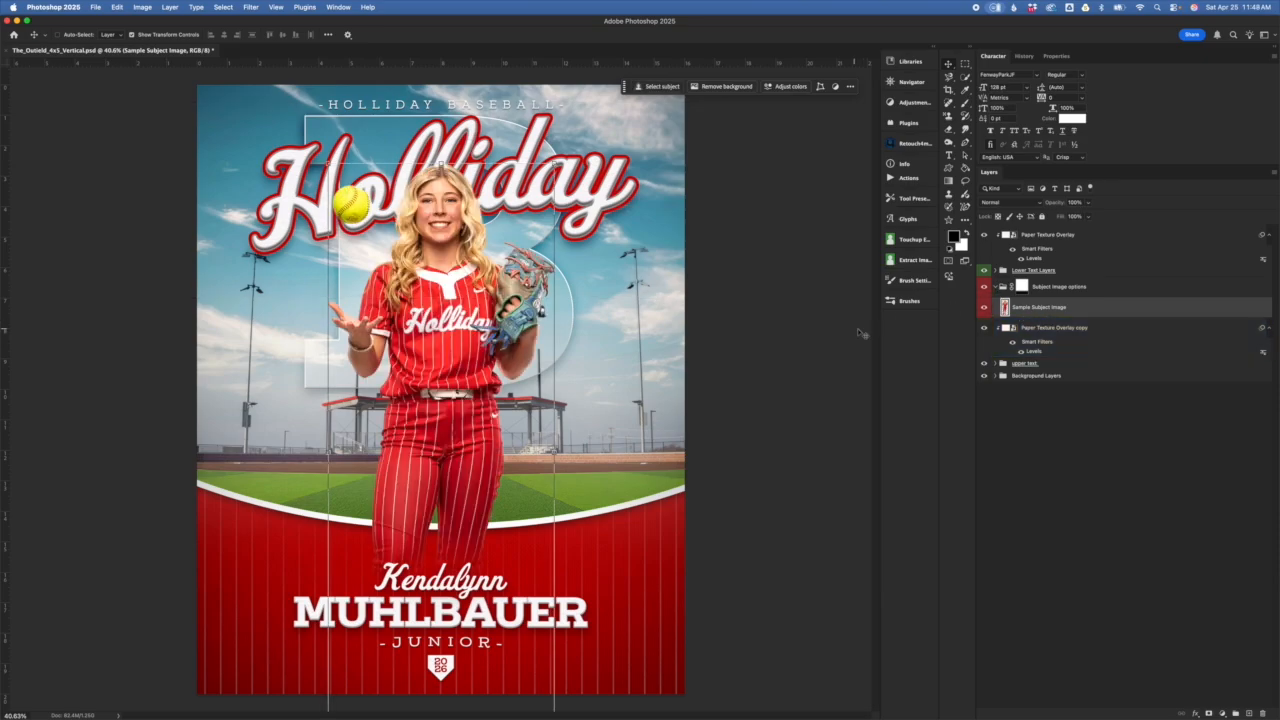
pyautogui.moveTo(1045, 307)
pyautogui.mouseDown()
pyautogui.moveTo(1060, 290)
pyautogui.moveTo(1080, 329)
pyautogui.moveTo(1057, 364)
pyautogui.moveTo(1054, 328)
pyautogui.mouseUp()
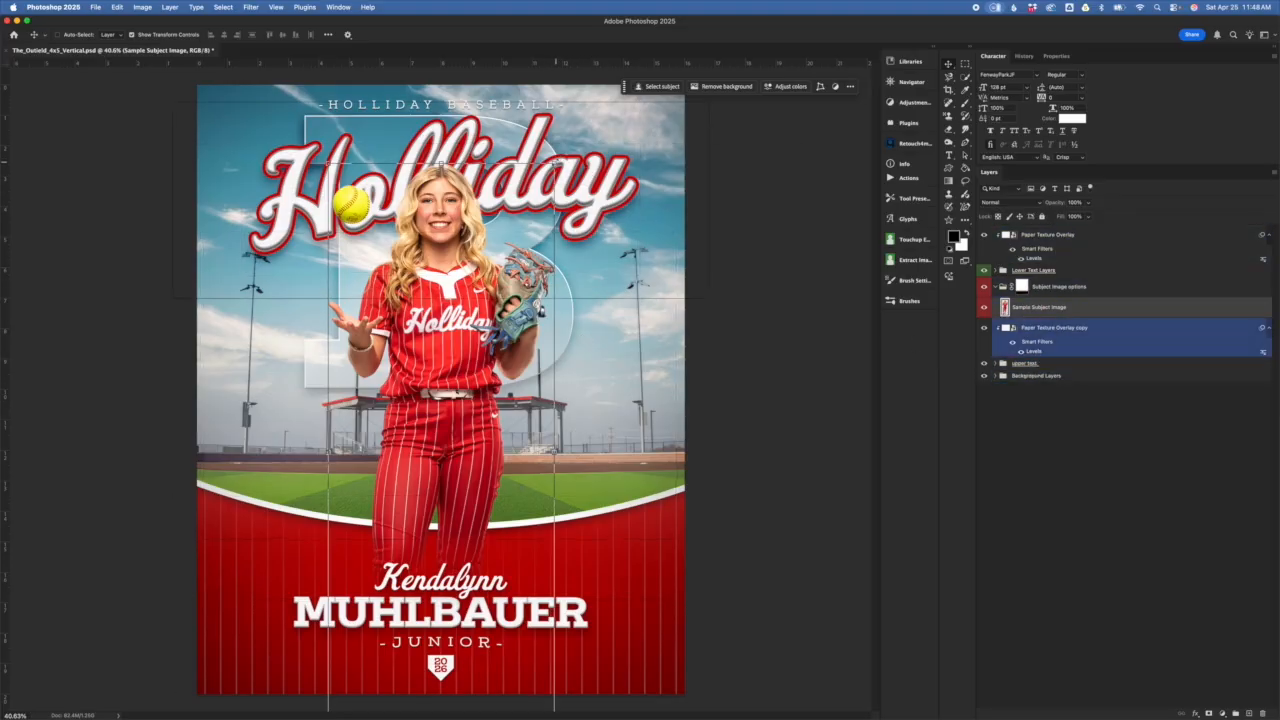
# Try scaling and moving the sample subject image with Free Transform, and cancel the transformation.
pyautogui.moveTo(555, 163)
pyautogui.mouseDown()
pyautogui.moveTo(630, 100)
pyautogui.moveTo(563, 161)
pyautogui.mouseUp()
pyautogui.moveTo(420, 322); pyautogui.dragTo(426, 330)
pyautogui.click(491, 34)
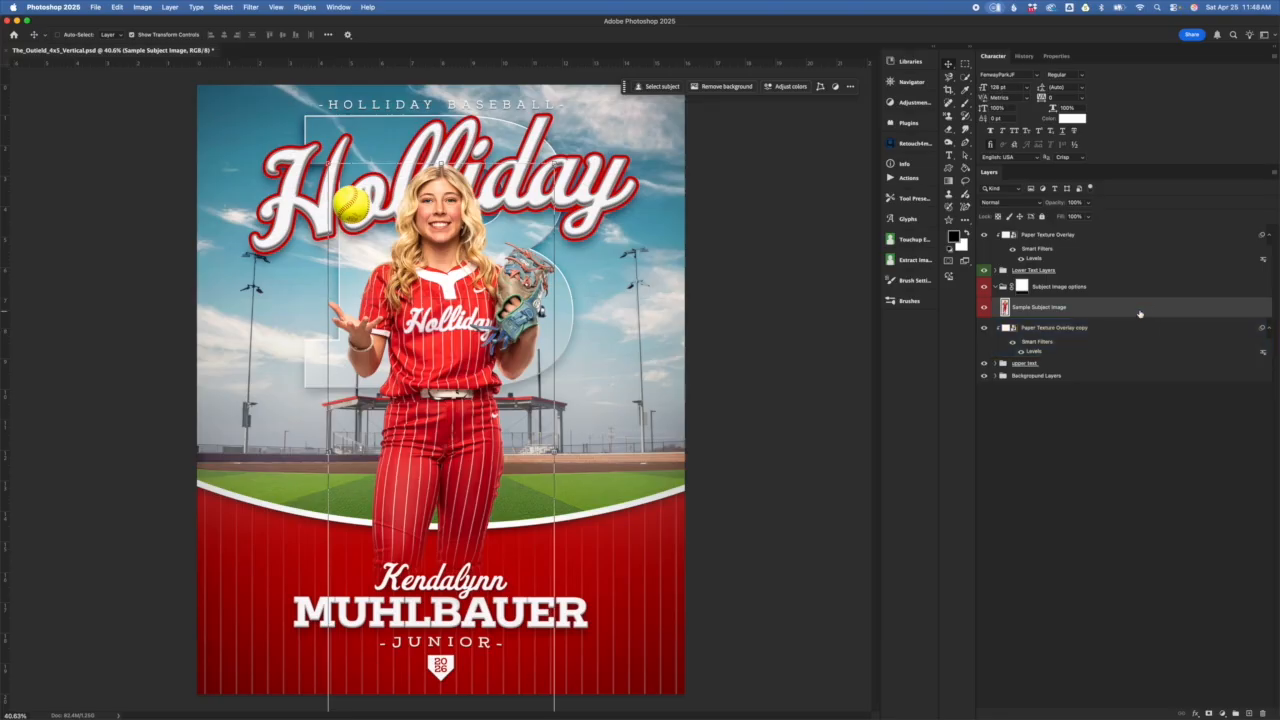
# Select the layer mask of the Subject Image options group.
pyautogui.click(1022, 287)
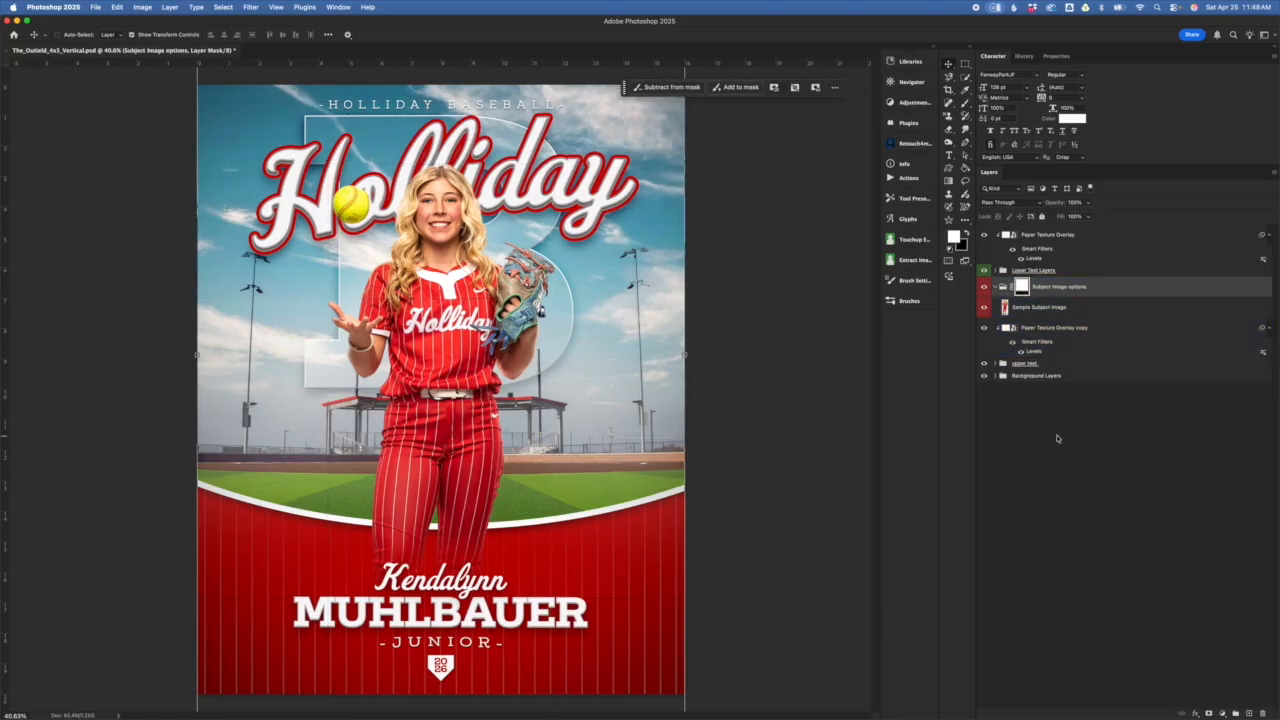
pyautogui.keyDown('super'); pyautogui.click(1022, 289); pyautogui.keyUp('super')
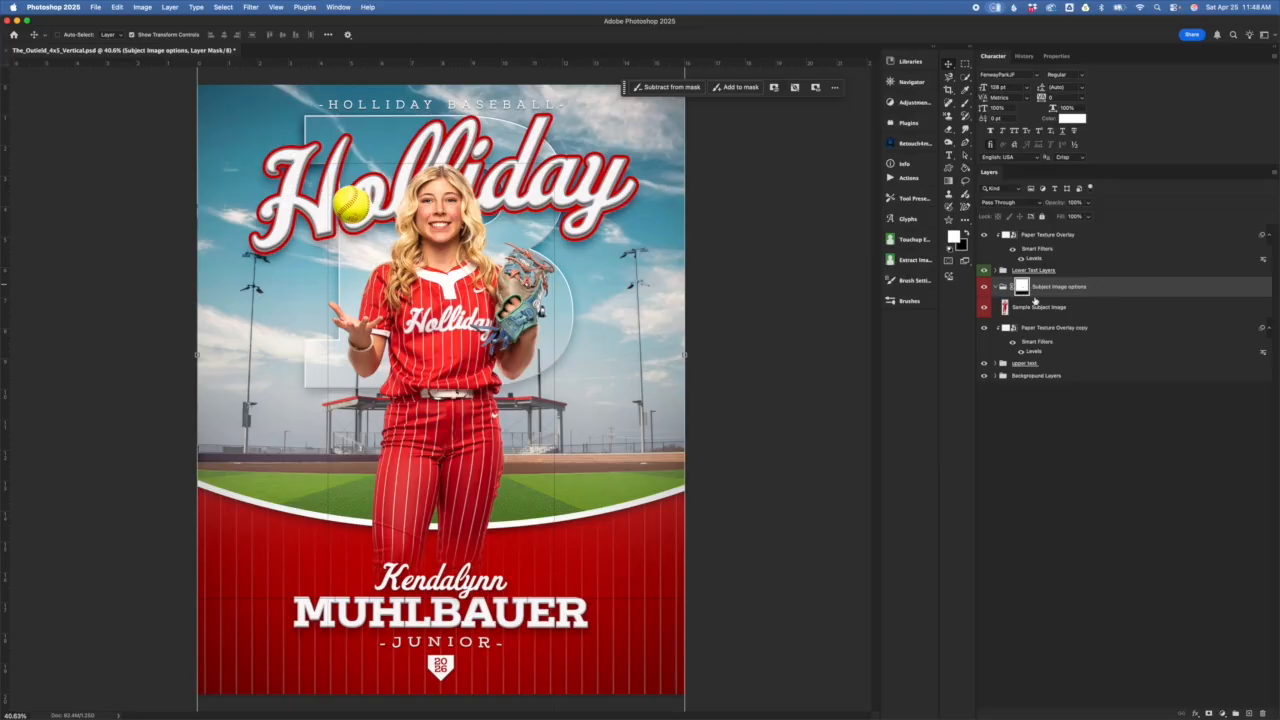
pyautogui.click(1040, 307)
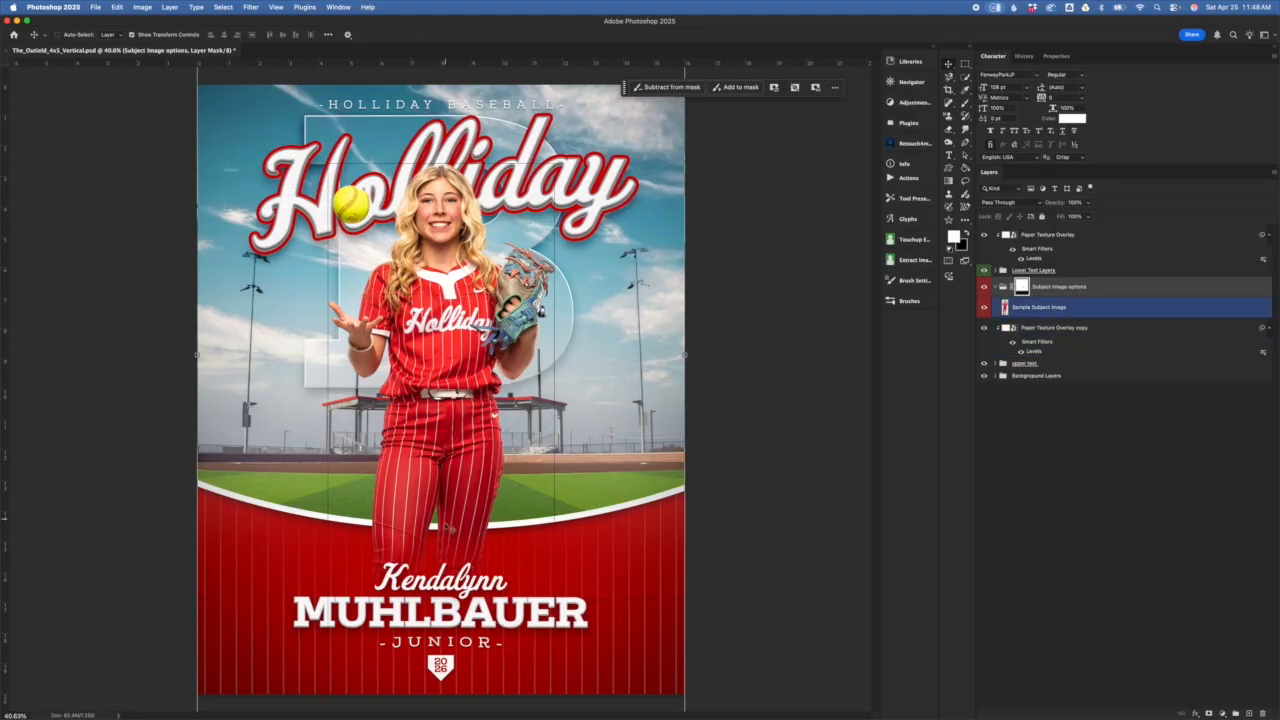
# Examine up close how the group mask fades the player's legs into the red background behind the lower text.
pyautogui.scroll(6, 481, 580)
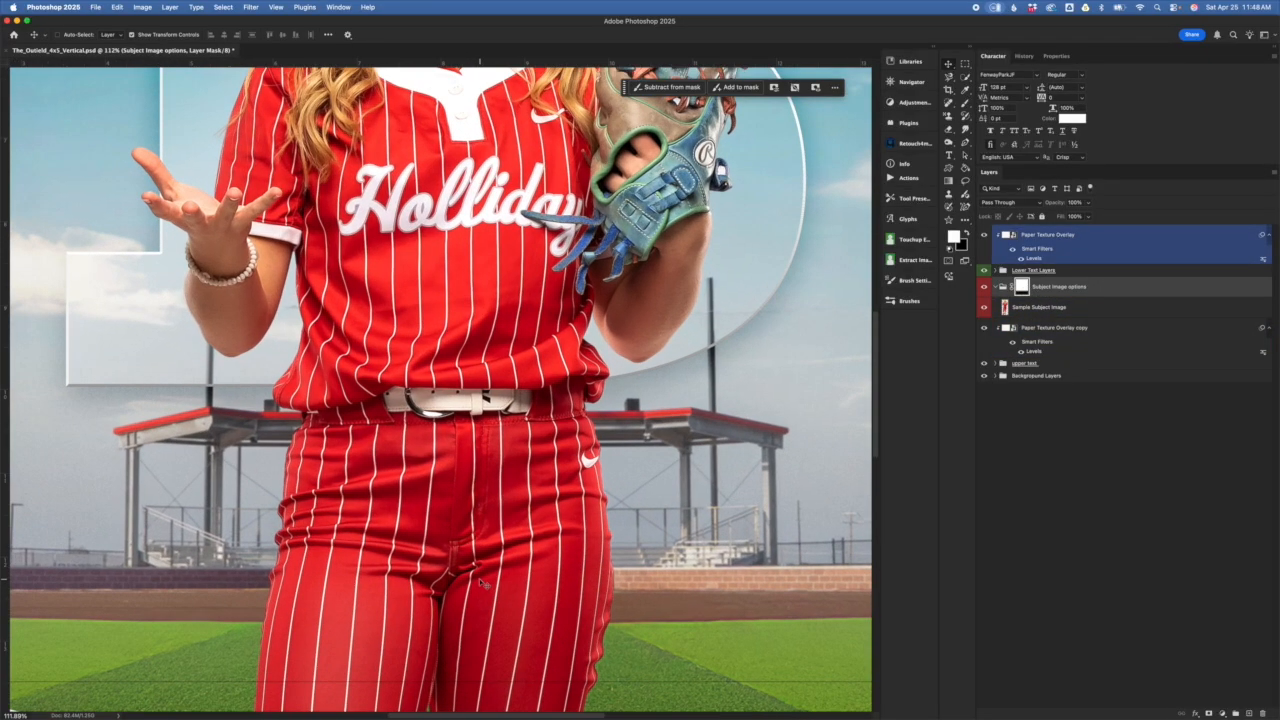
pyautogui.scroll(-10, 481, 583)
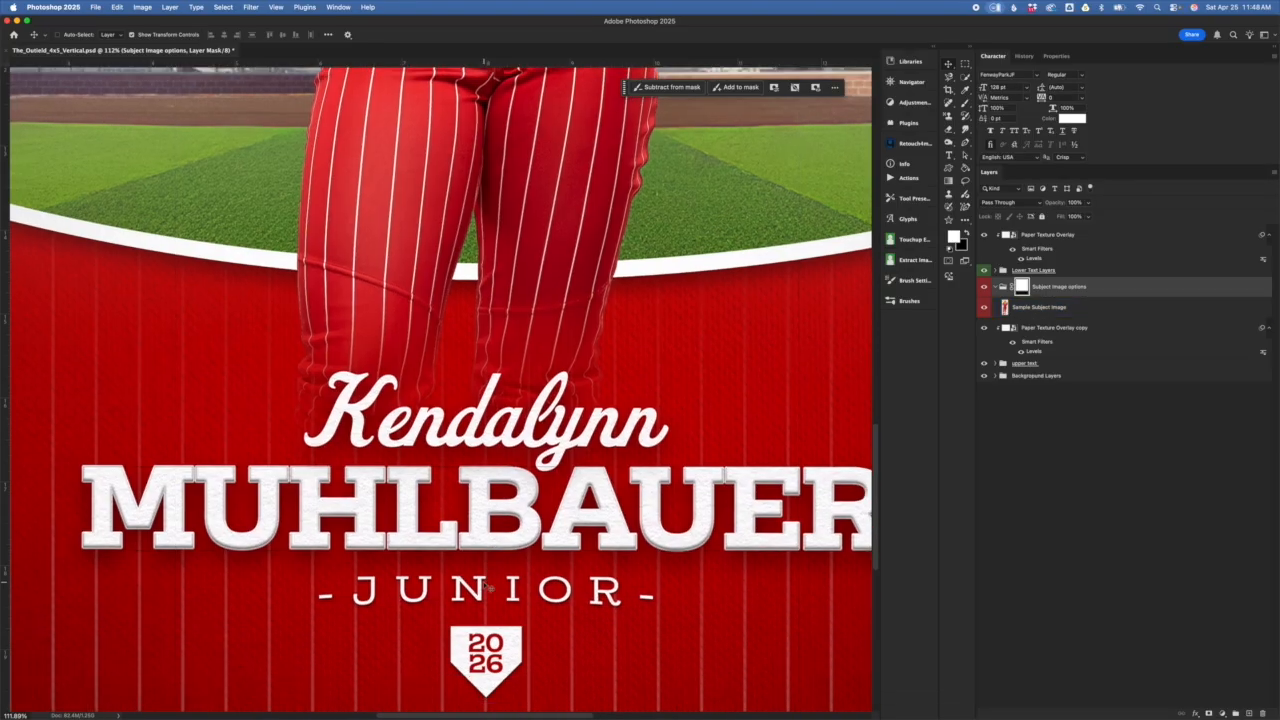
pyautogui.hotkey('alt', ']')
pyautogui.hotkey('alt', ']')
pyautogui.hotkey('alt', ']')
pyautogui.scroll(2, 527, 380)
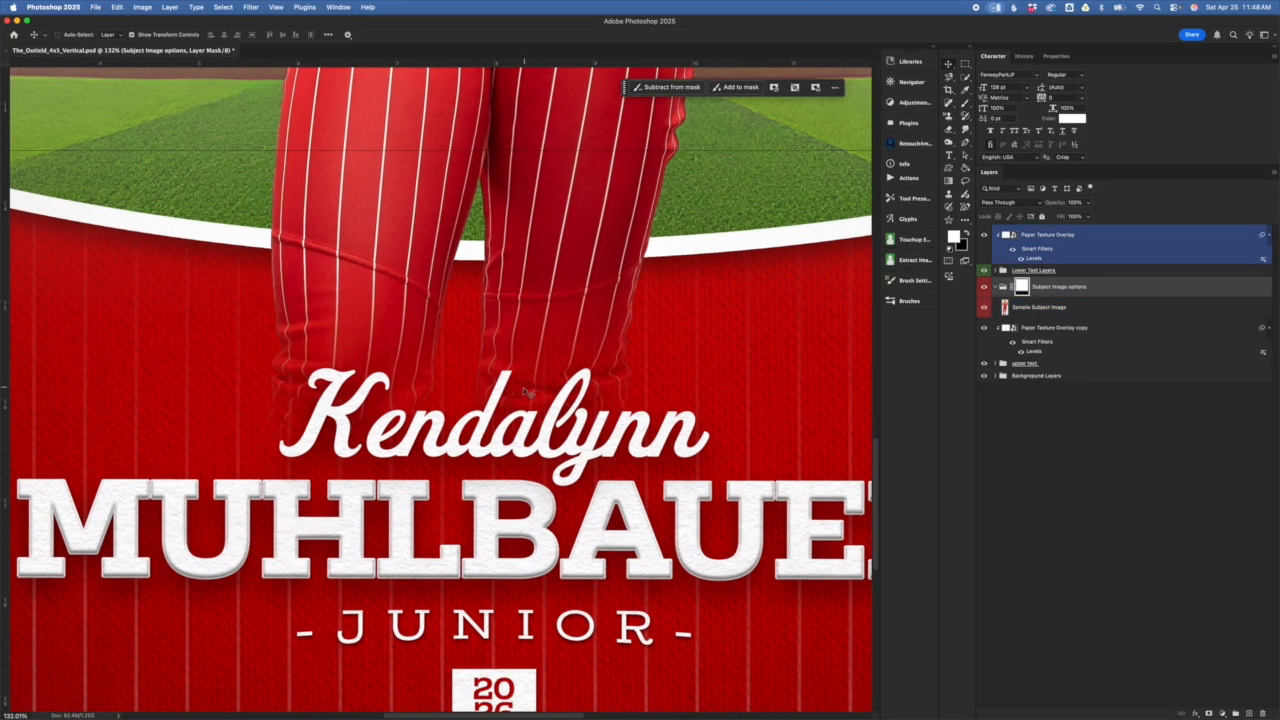
pyautogui.scroll(-2, 525, 458)
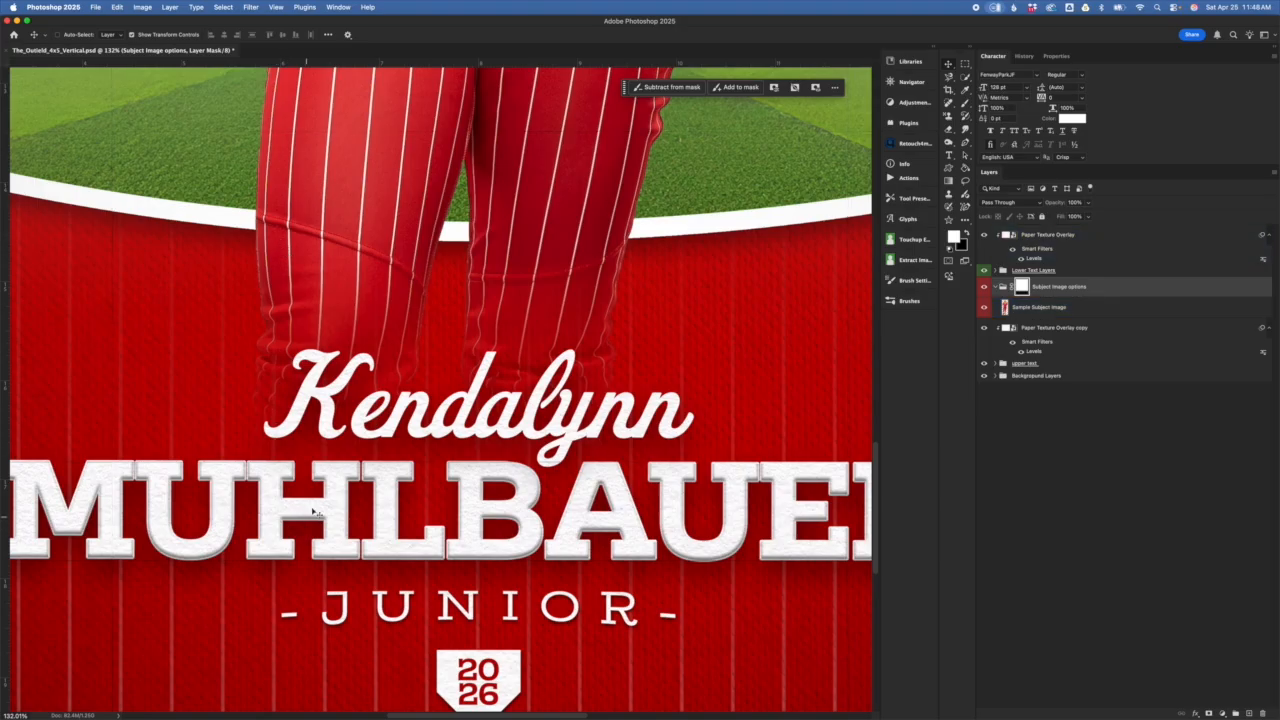
pyautogui.click(1020, 287)
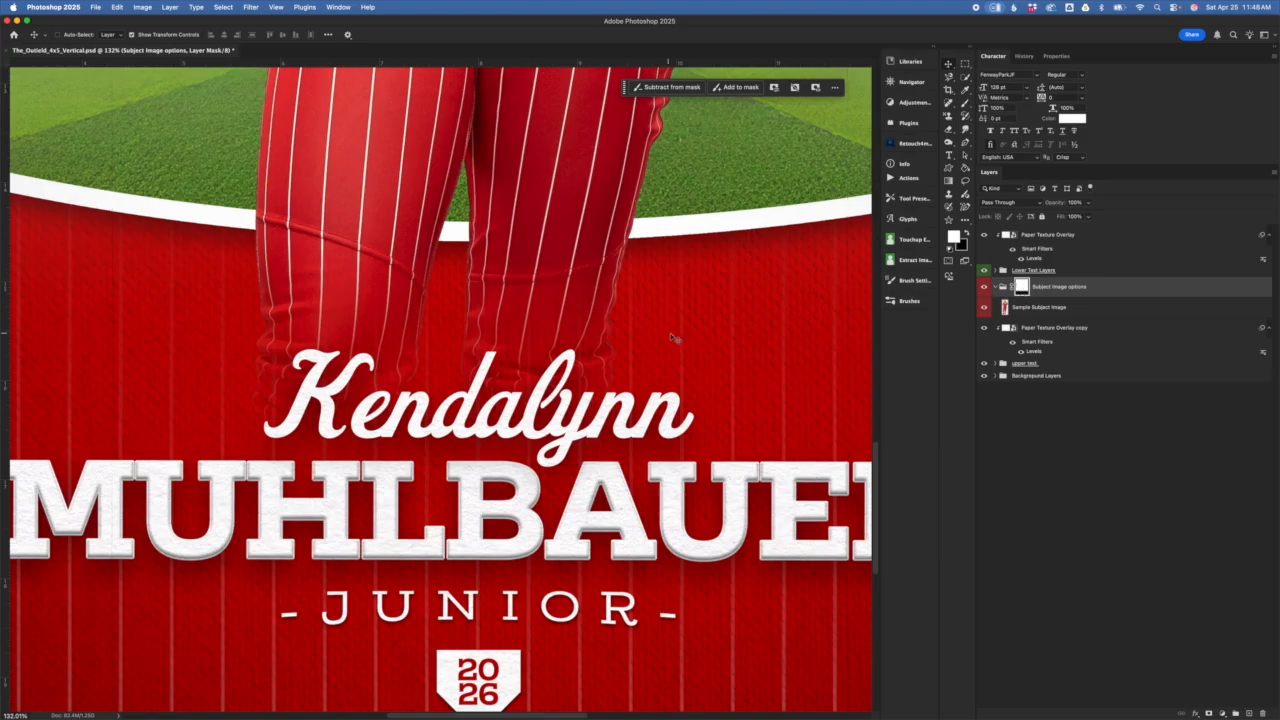
pyautogui.scroll(-3, 676, 340)
pyautogui.scroll(-3, 688, 345)
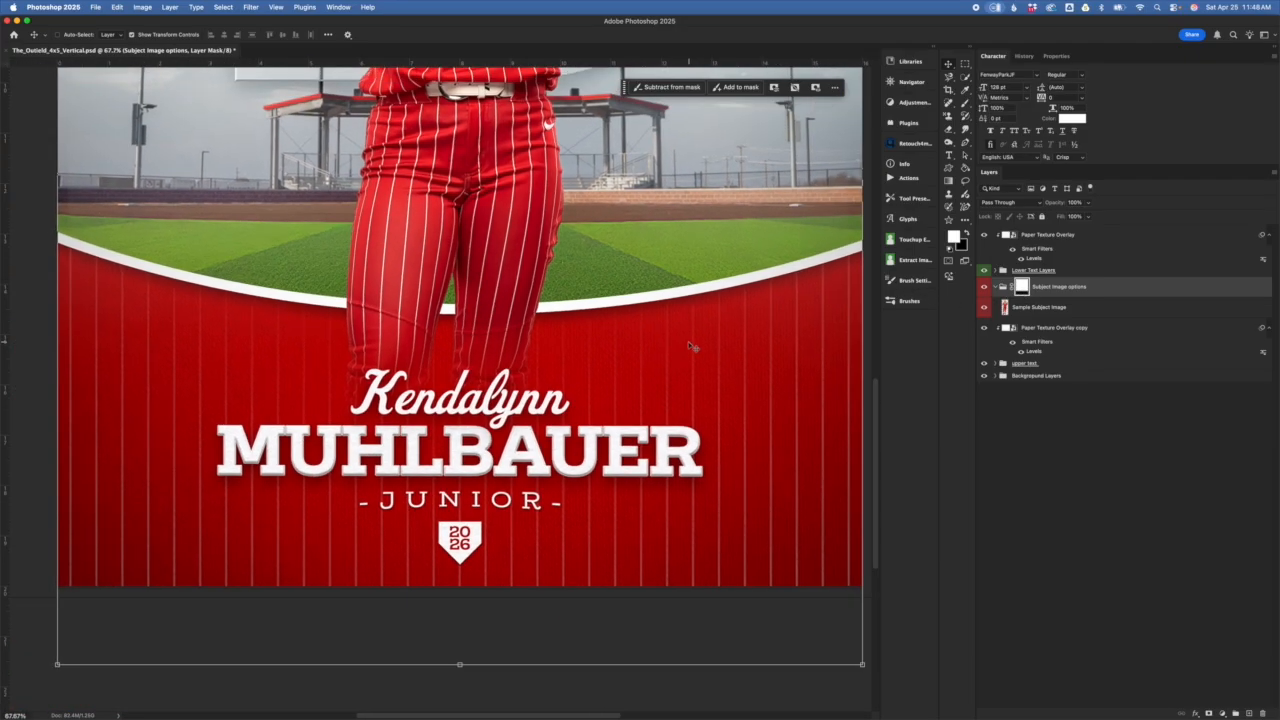
# Unlink the layer mask from the Subject Image options group and keep the mask selected.
pyautogui.click(1011, 289)
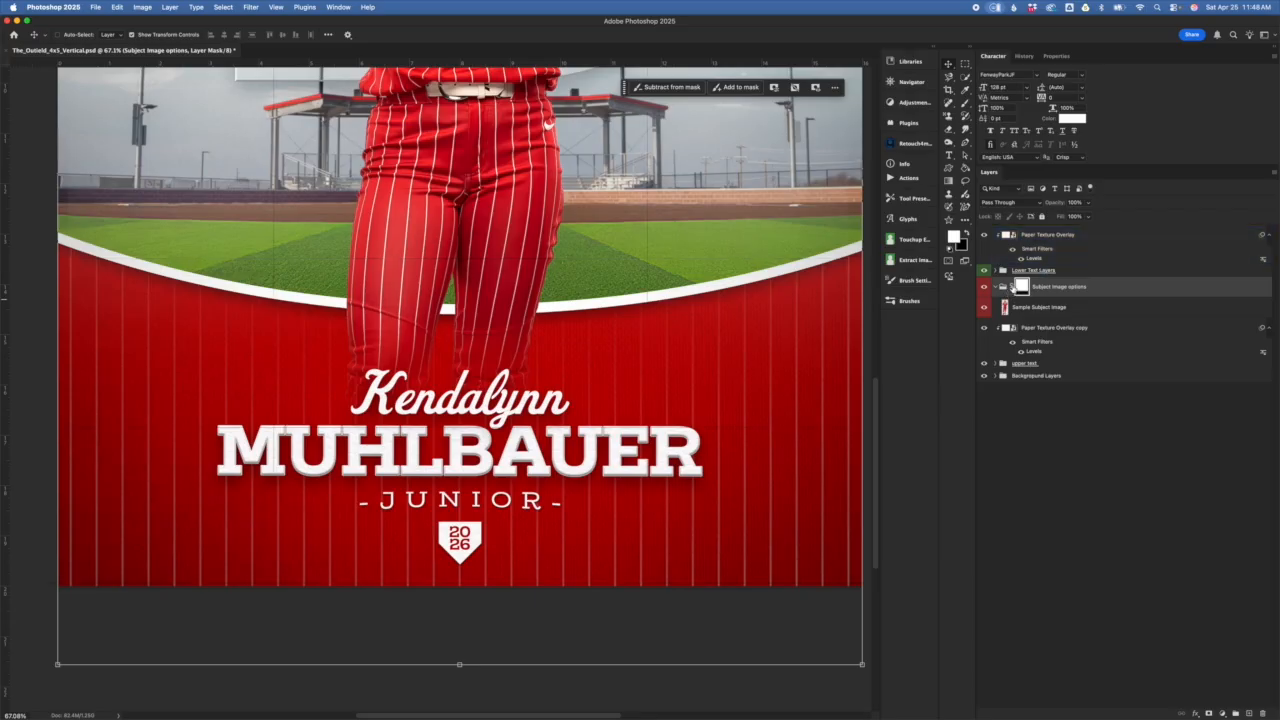
pyautogui.click(1016, 292)
pyautogui.click(1020, 290)
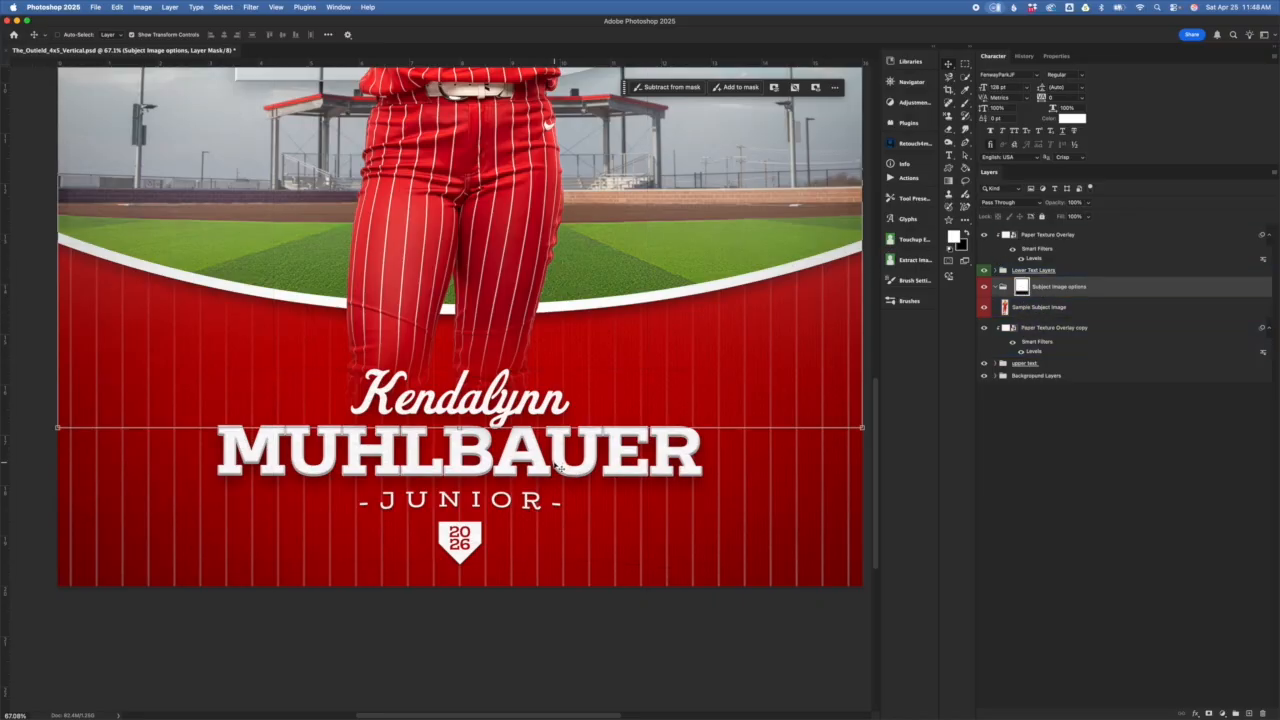
# Try shifting the unlinked Subject Image options mask down and back up with Free Transform to change where the legs fade.
pyautogui.press('super+0')
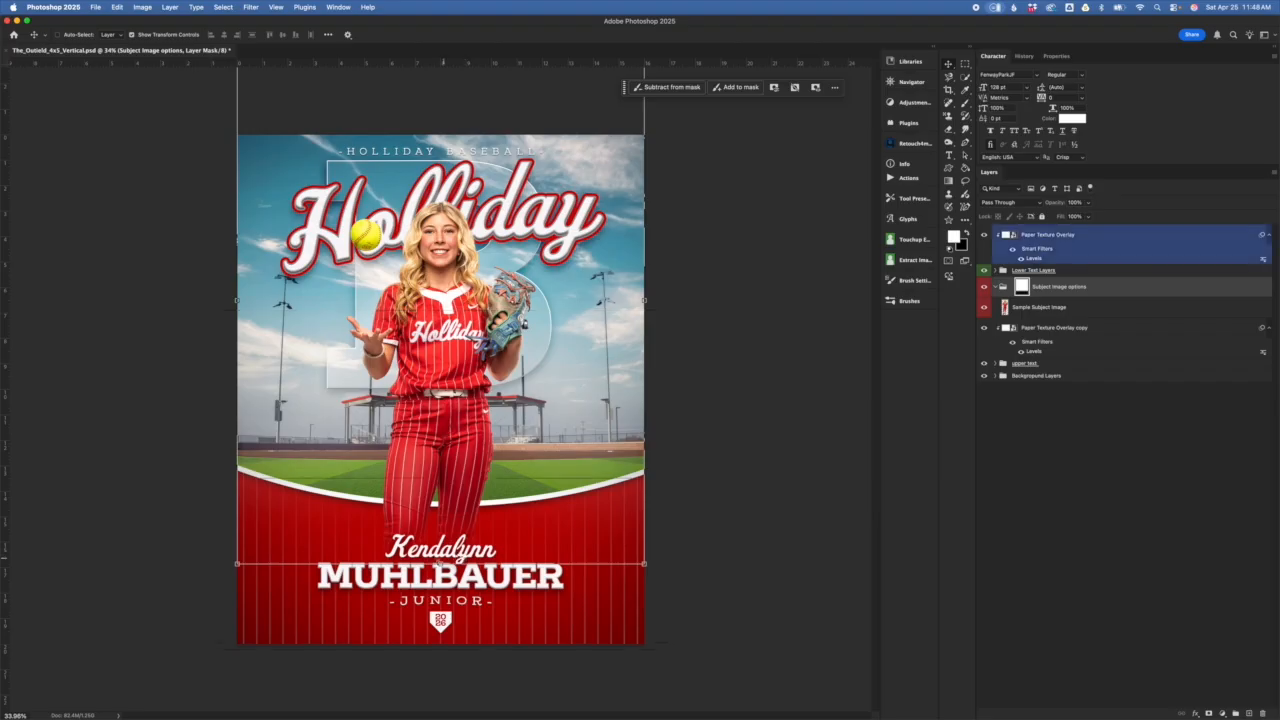
pyautogui.press('super+t')
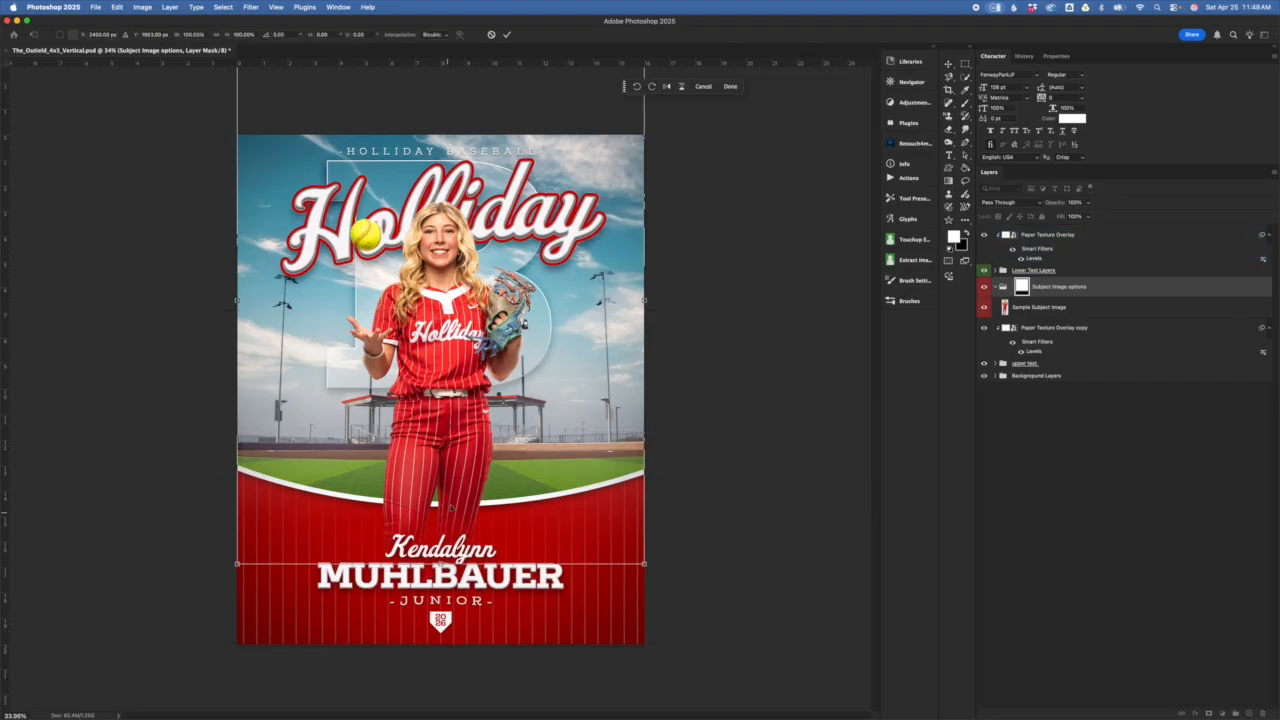
pyautogui.moveTo(452, 443); pyautogui.dragTo(478, 437)
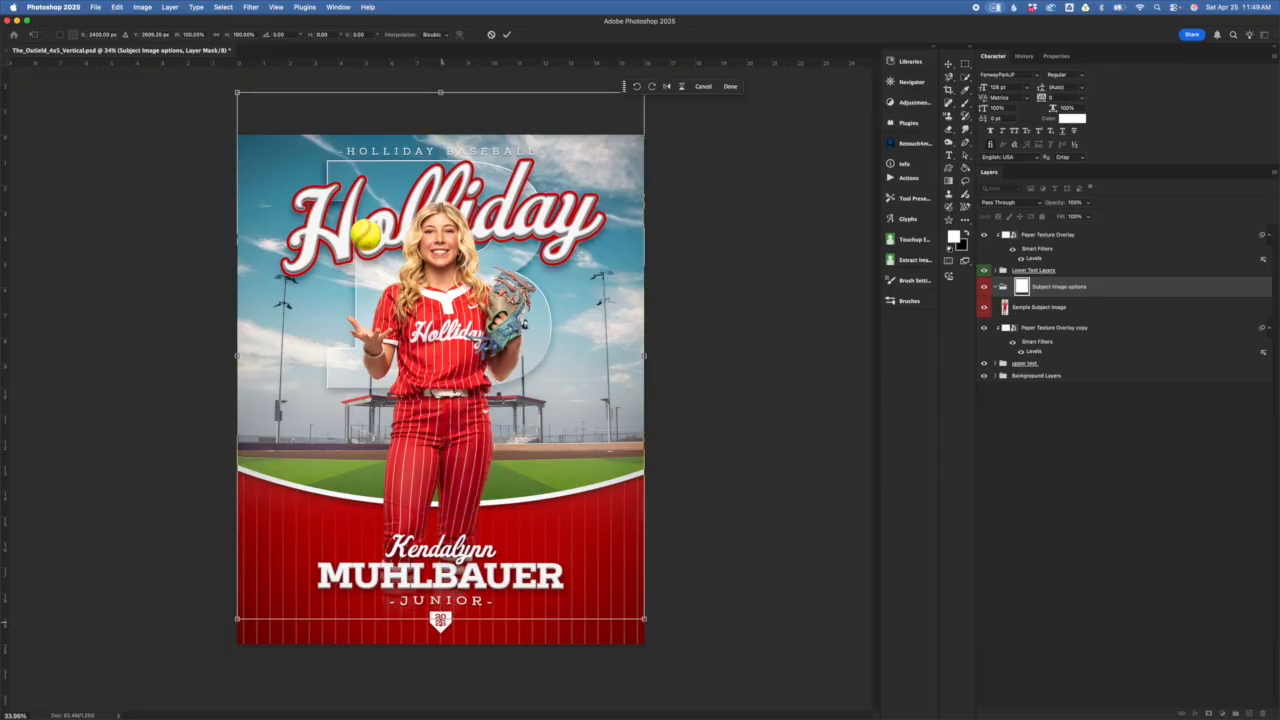
pyautogui.moveTo(440, 618); pyautogui.dragTo(468, 561)
pyautogui.click(1100, 289)
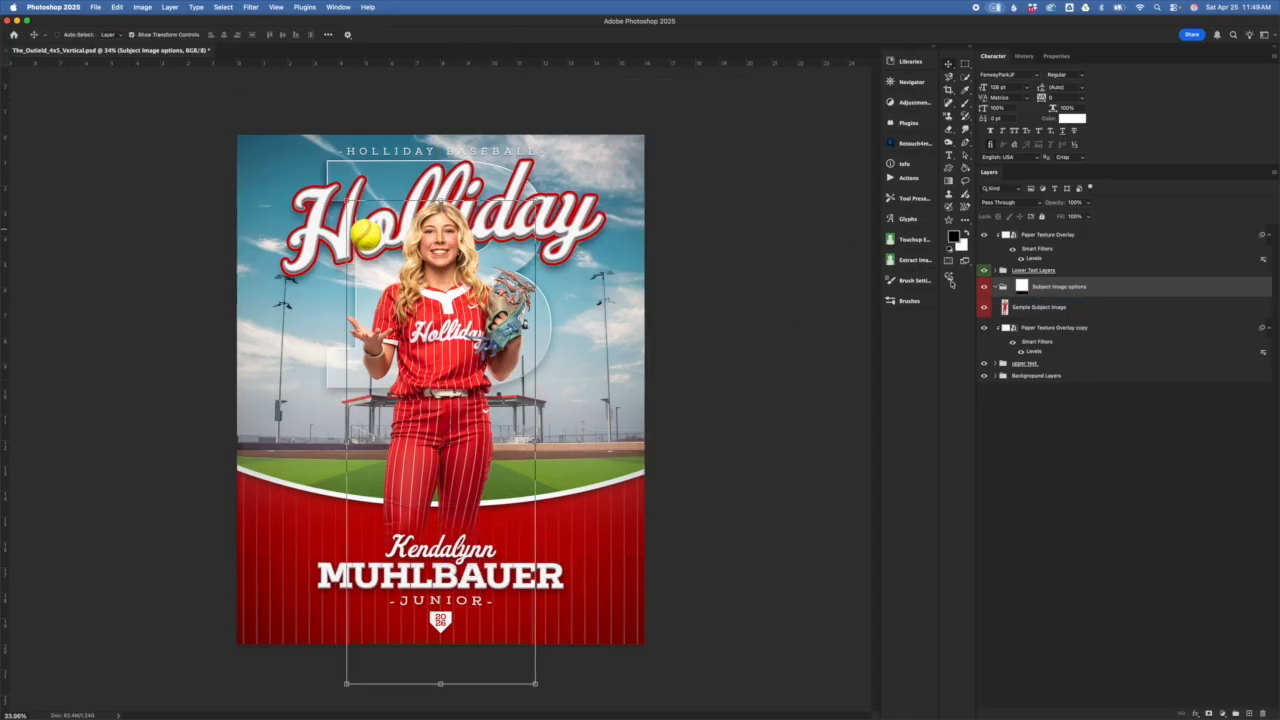
# Redraw the fade on the Subject Image options mask with a short vertical linear black-and-white gradient across the lower legs.
pyautogui.click(1017, 289)
pyautogui.click(1017, 289)
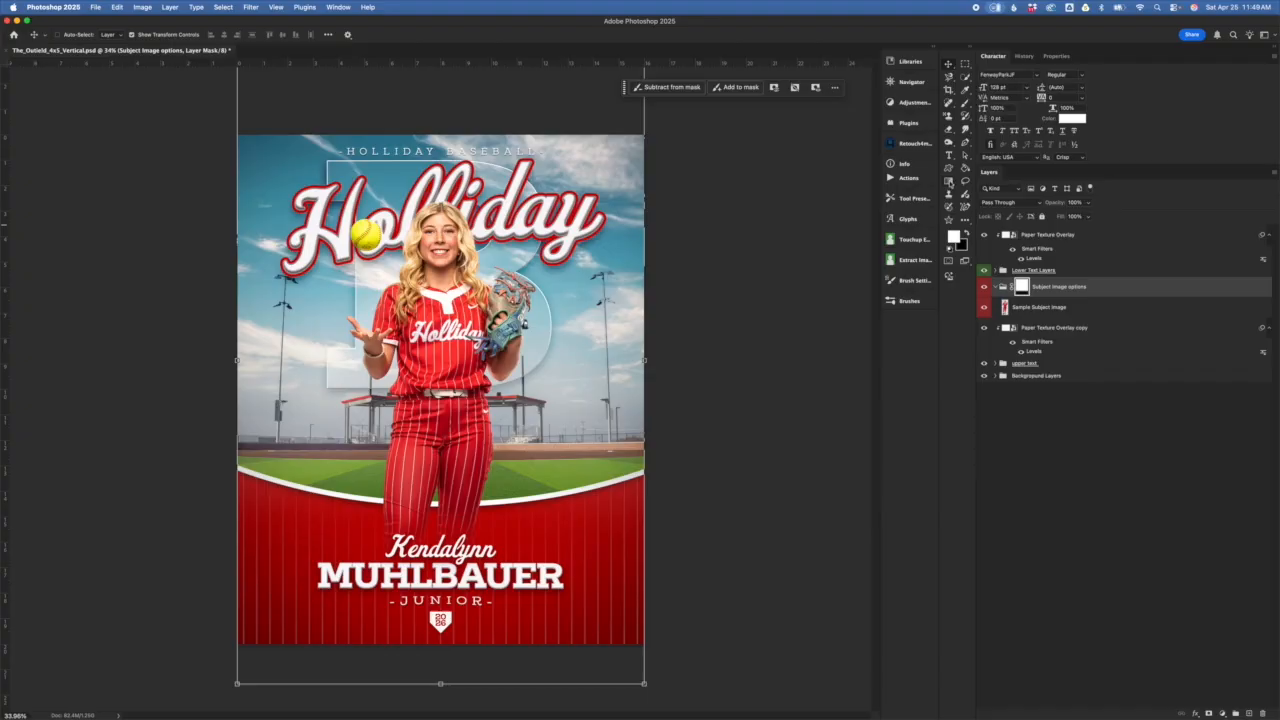
pyautogui.press('g')
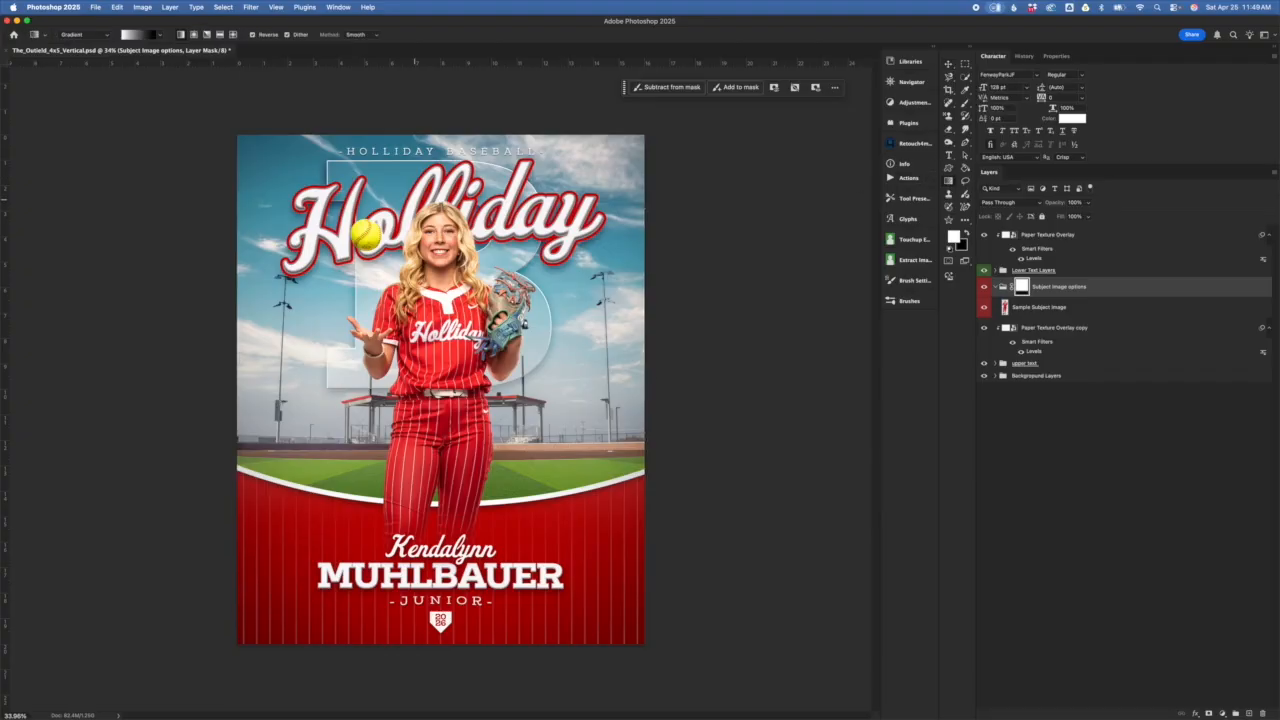
pyautogui.click(157, 35)
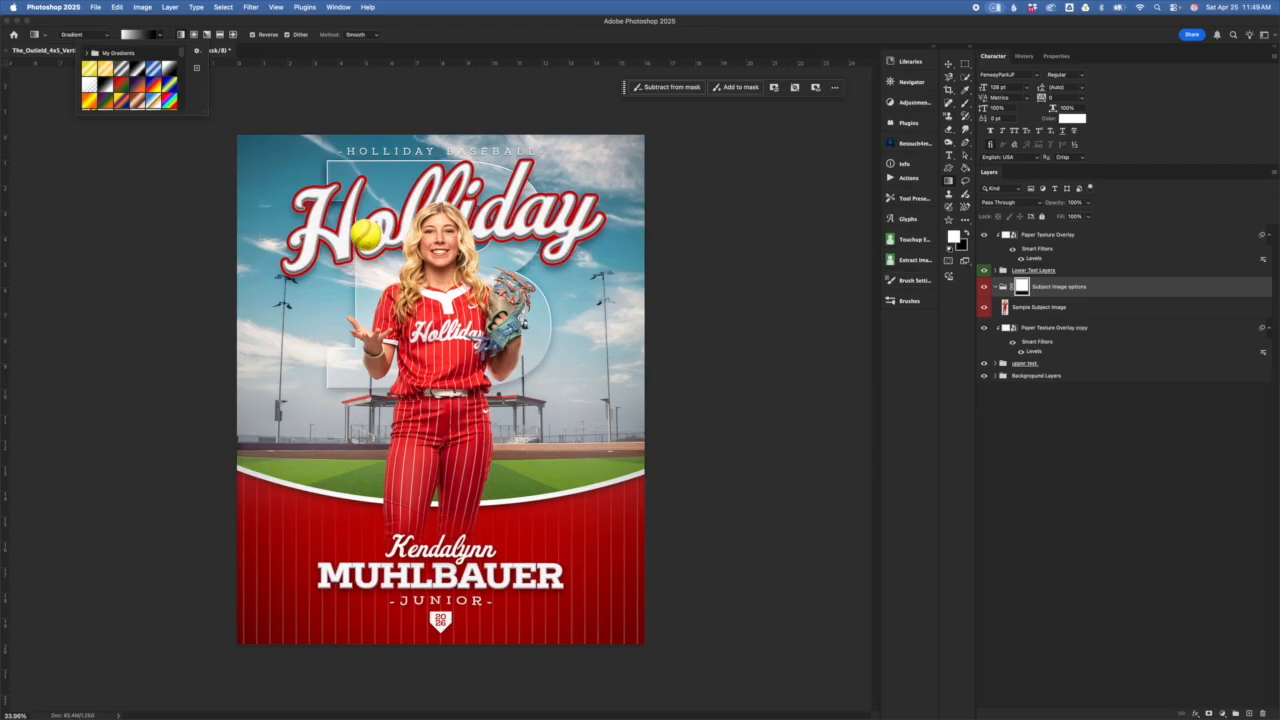
pyautogui.moveTo(465, 470)
pyautogui.mouseDown()
pyautogui.moveTo(424, 524)
pyautogui.moveTo(465, 522)
pyautogui.moveTo(464, 618)
pyautogui.moveTo(465, 590)
pyautogui.mouseUp()
pyautogui.moveTo(465, 471); pyautogui.dragTo(467, 518)
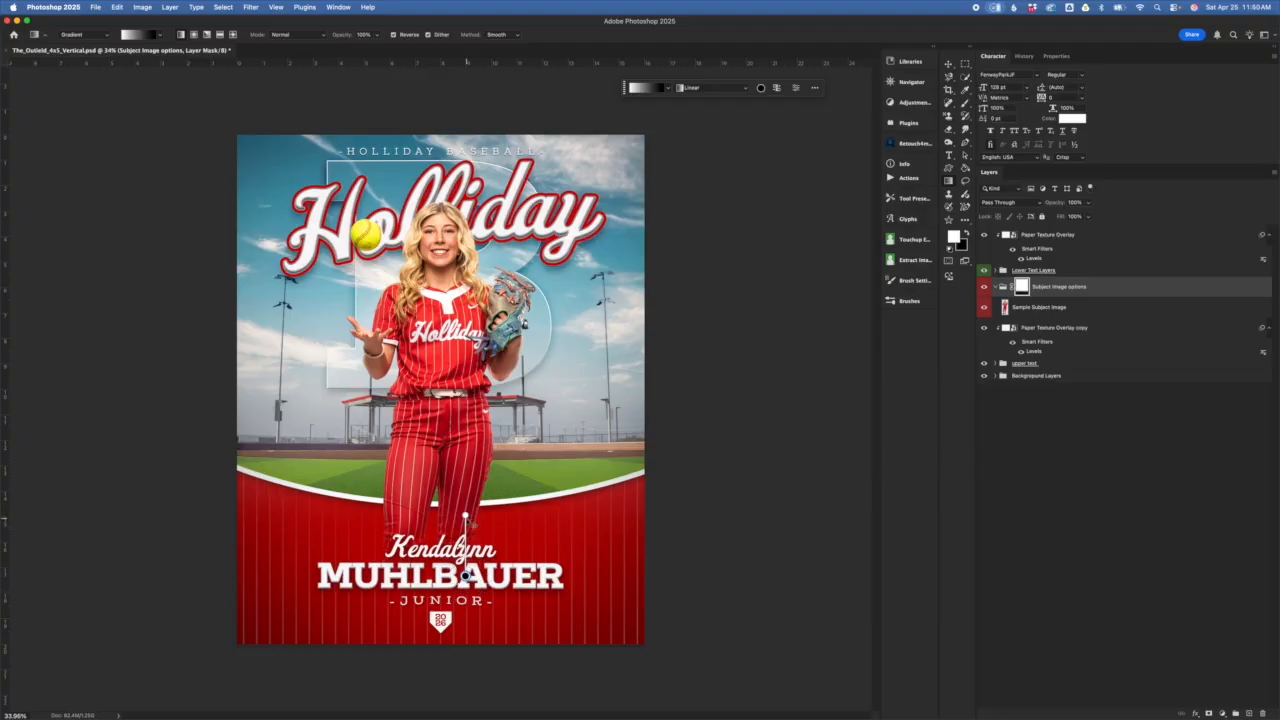
pyautogui.moveTo(465, 575); pyautogui.dragTo(465, 516)
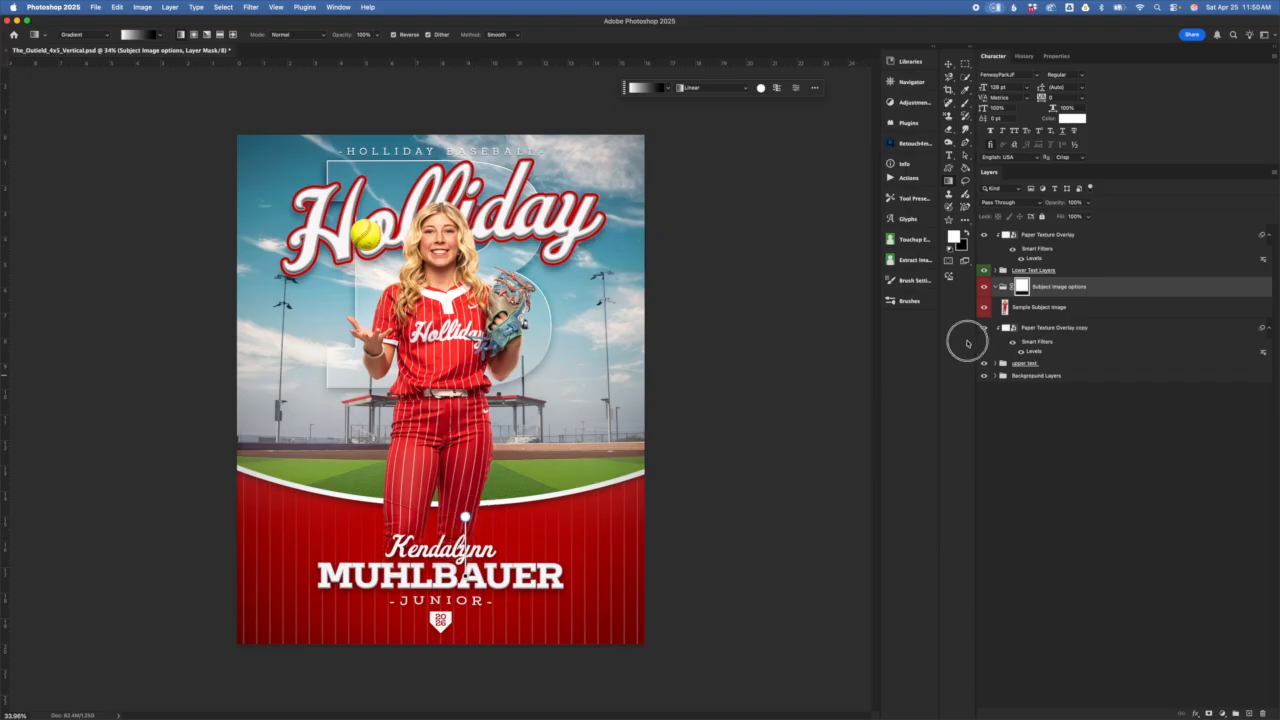
pyautogui.press('Return')
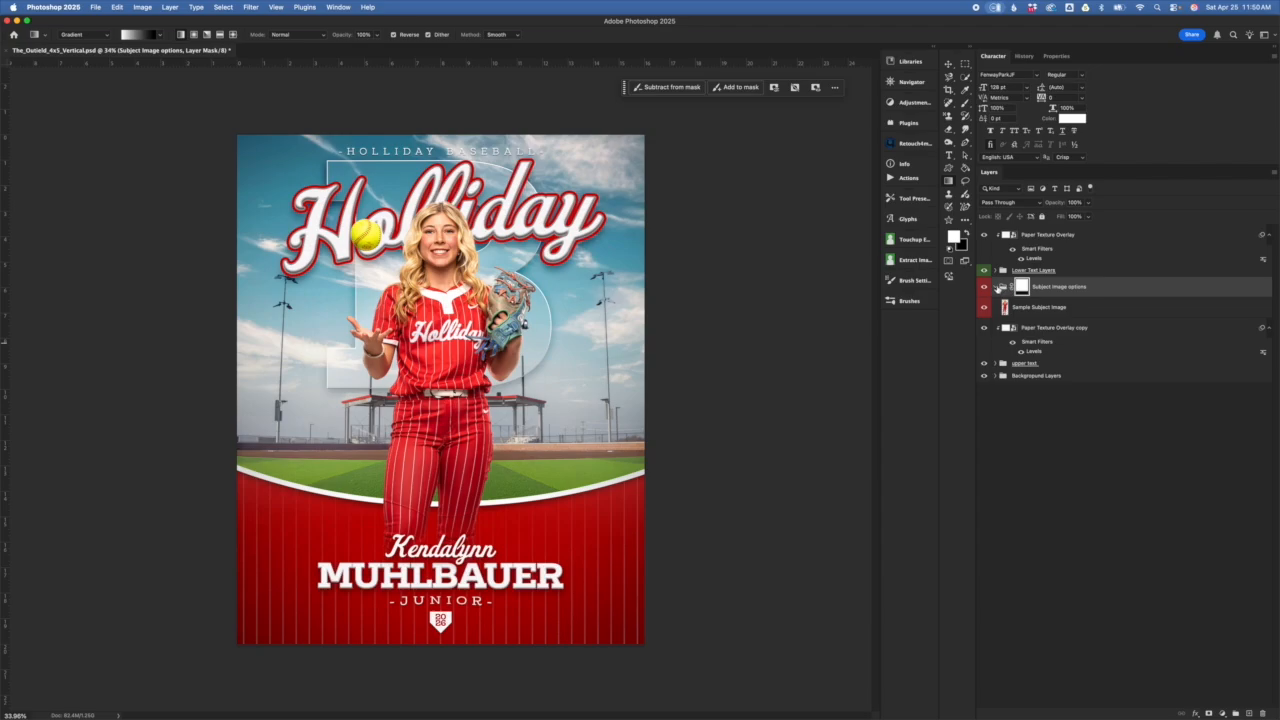
# Collapse the Subject Image options group, select the Paper Texture Overlay layer and examine its texture on the lower text up close.
pyautogui.click(997, 288)
pyautogui.click(1068, 271)
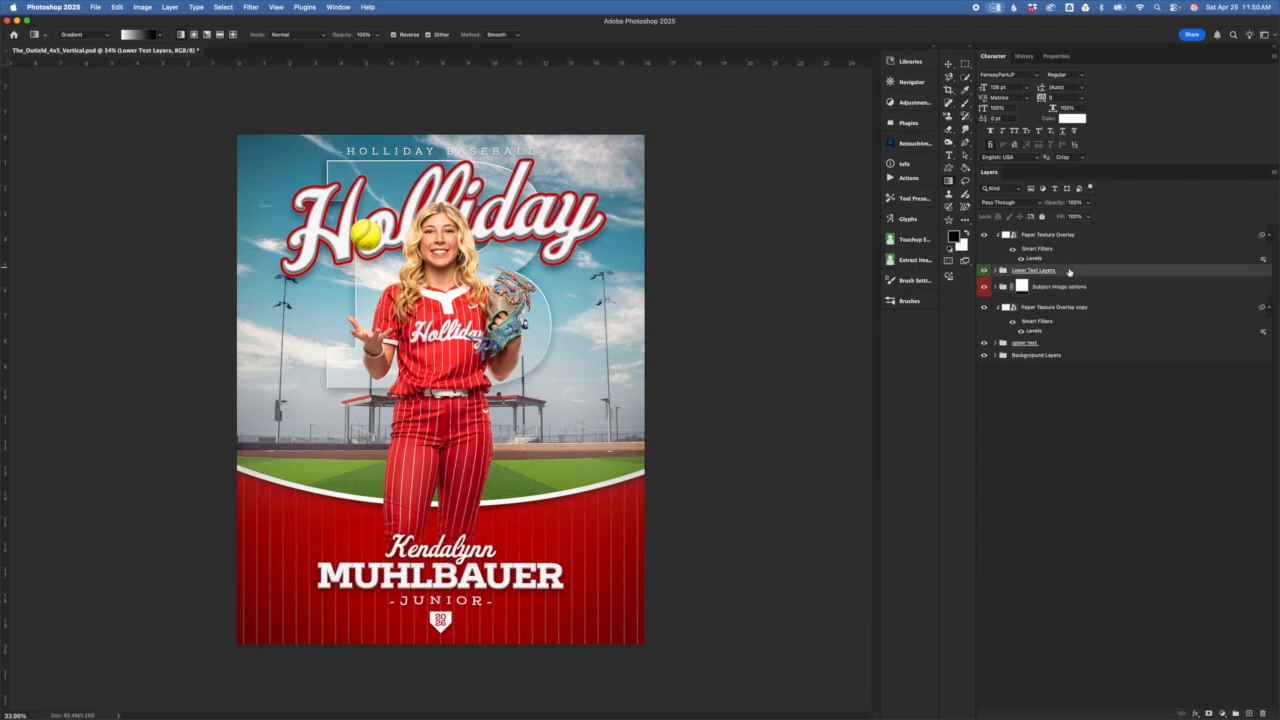
pyautogui.click(1052, 235)
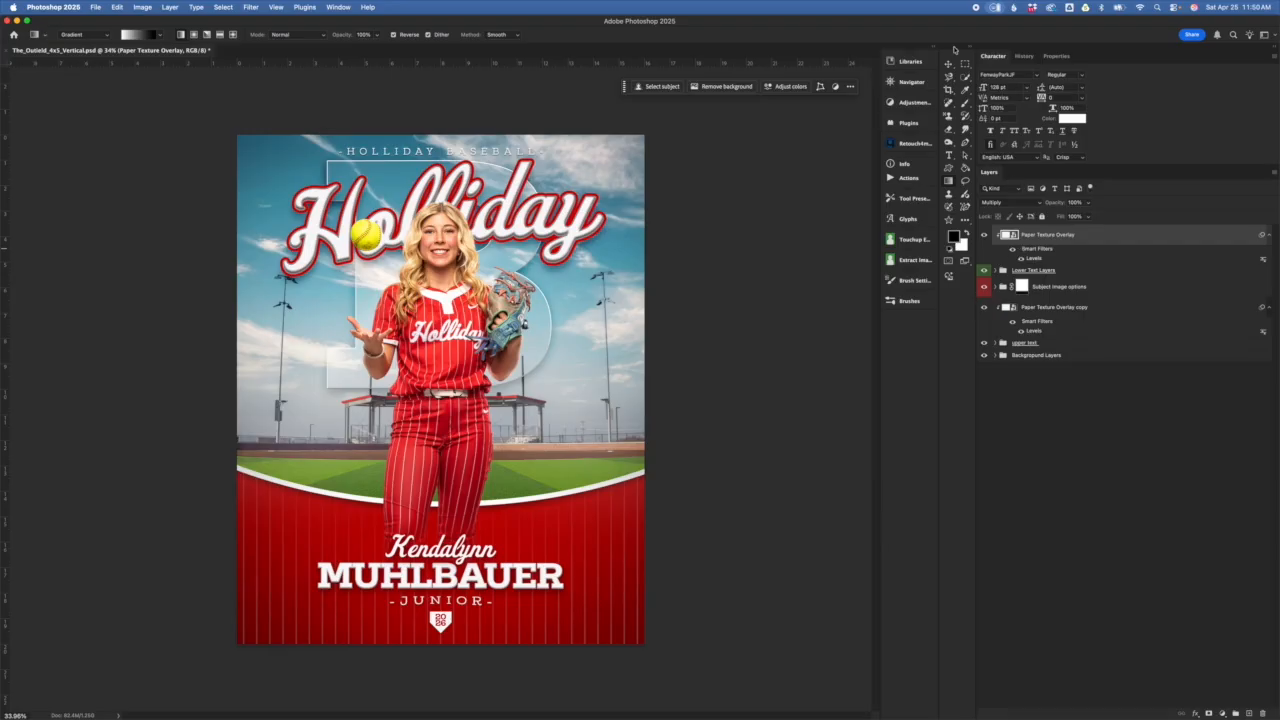
pyautogui.click(948, 63)
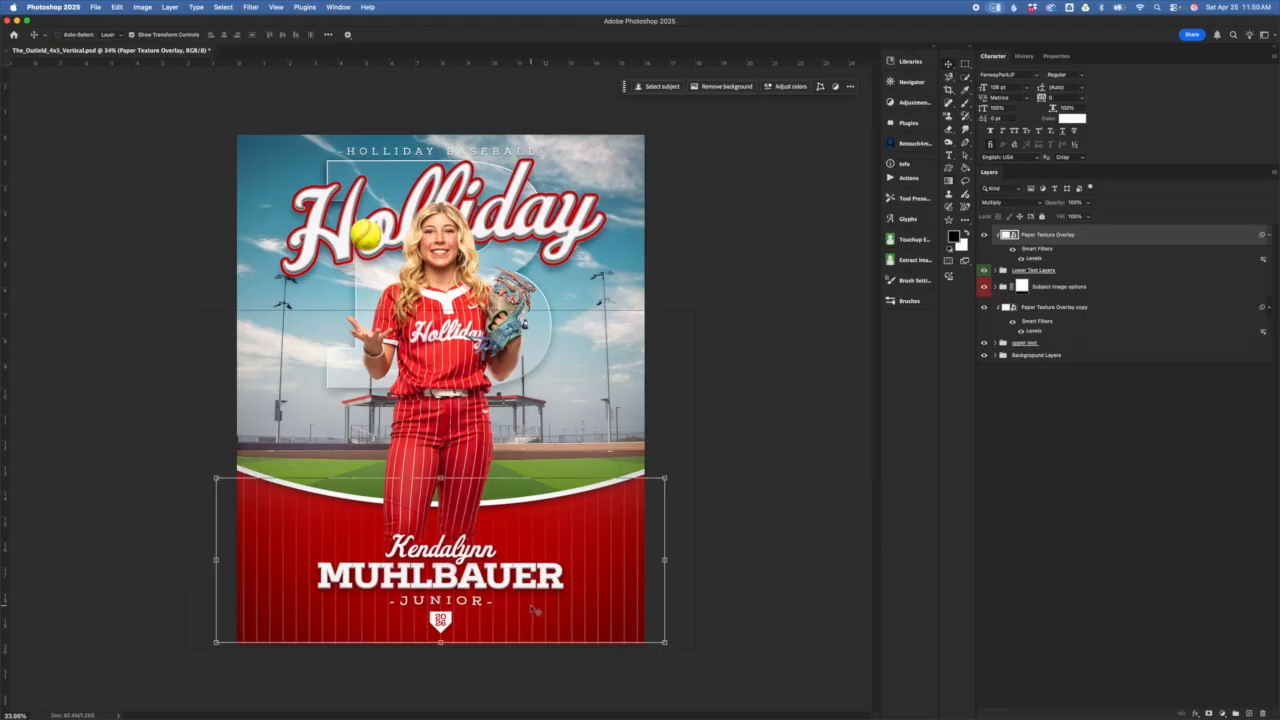
pyautogui.scroll(5, 535, 608)
pyautogui.scroll(-5, 573, 432)
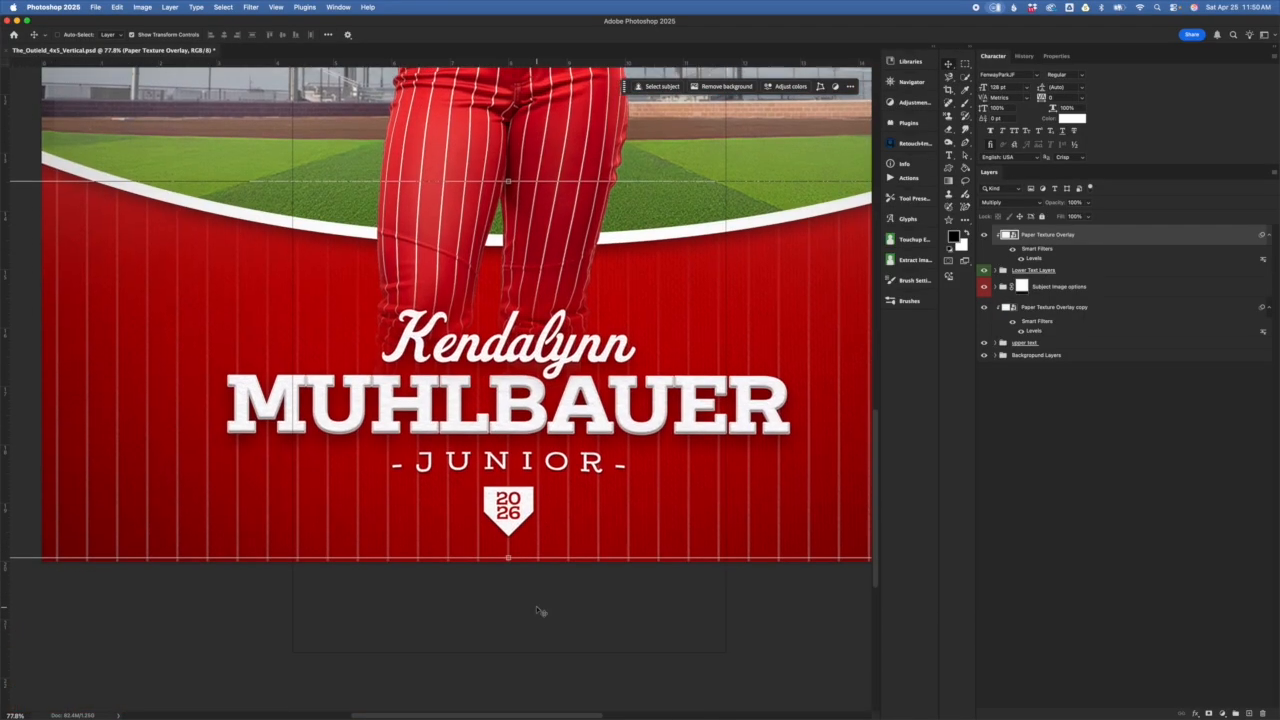
pyautogui.scroll(5, 573, 432)
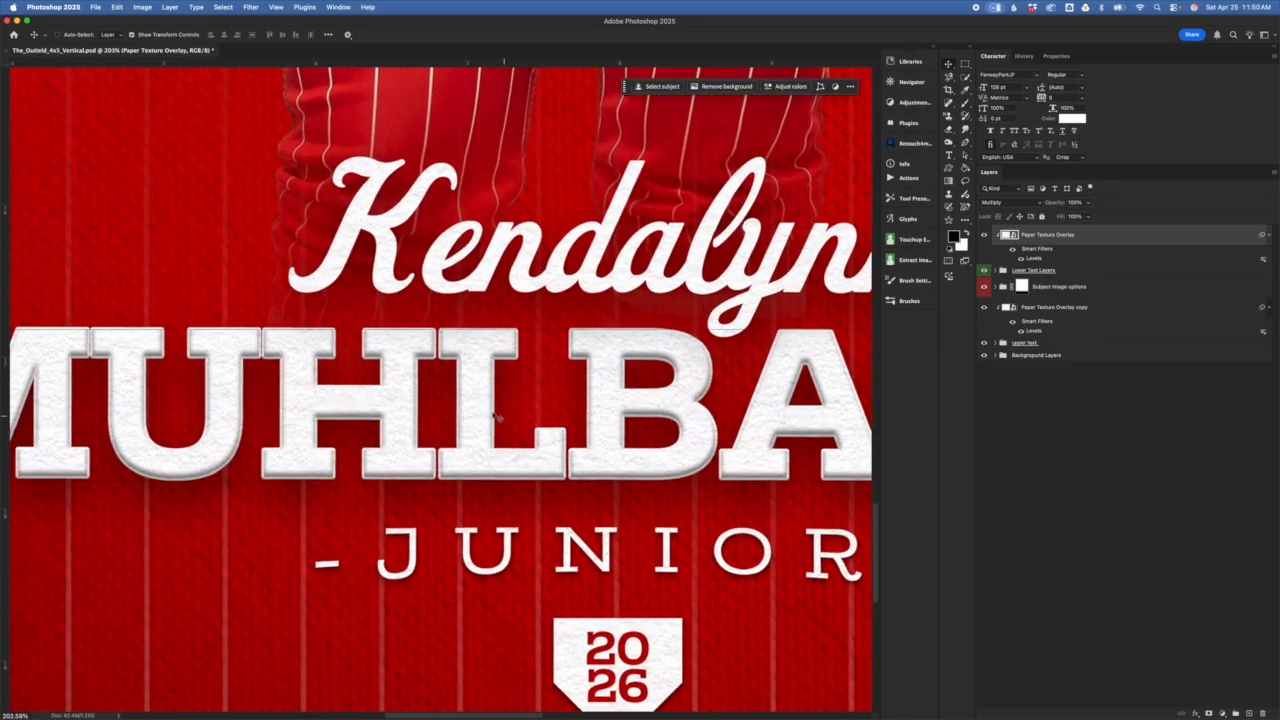
pyautogui.scroll(-4, 680, 566)
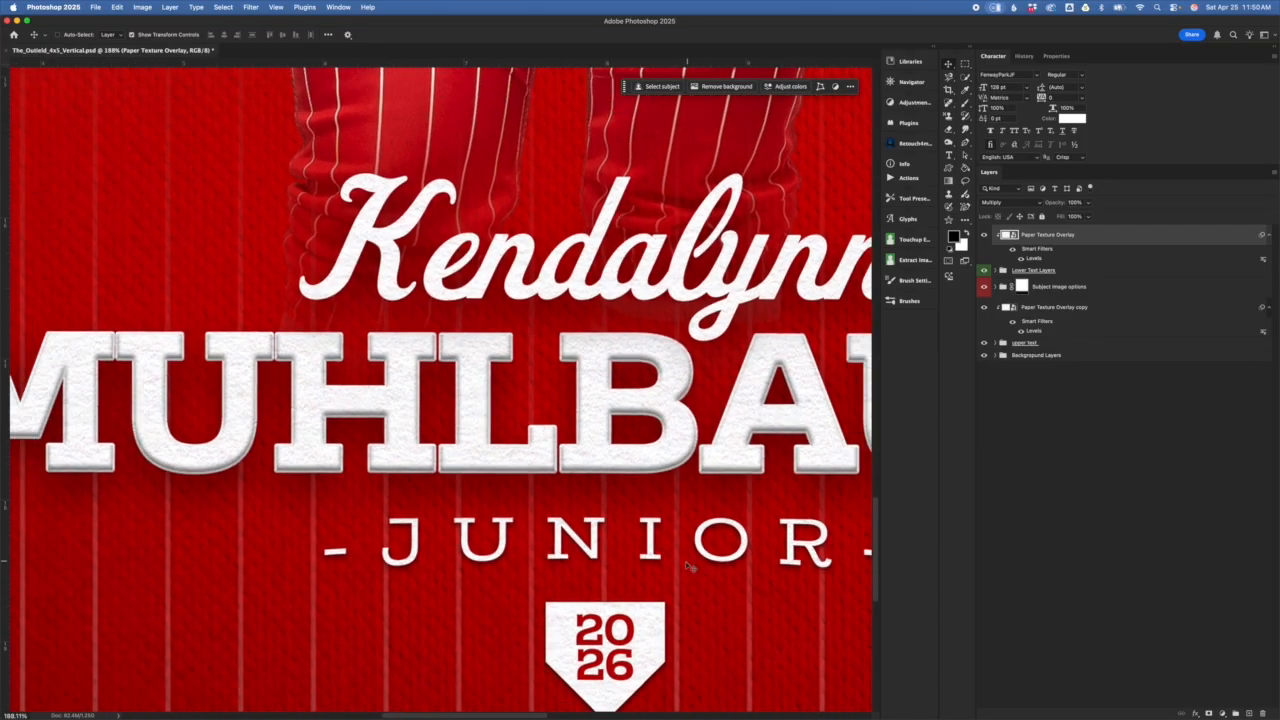
pyautogui.scroll(-2, 680, 566)
# Expand the Lower Text Layers group and select the Home Plate Shape (change color) layer.
pyautogui.click(1005, 272)
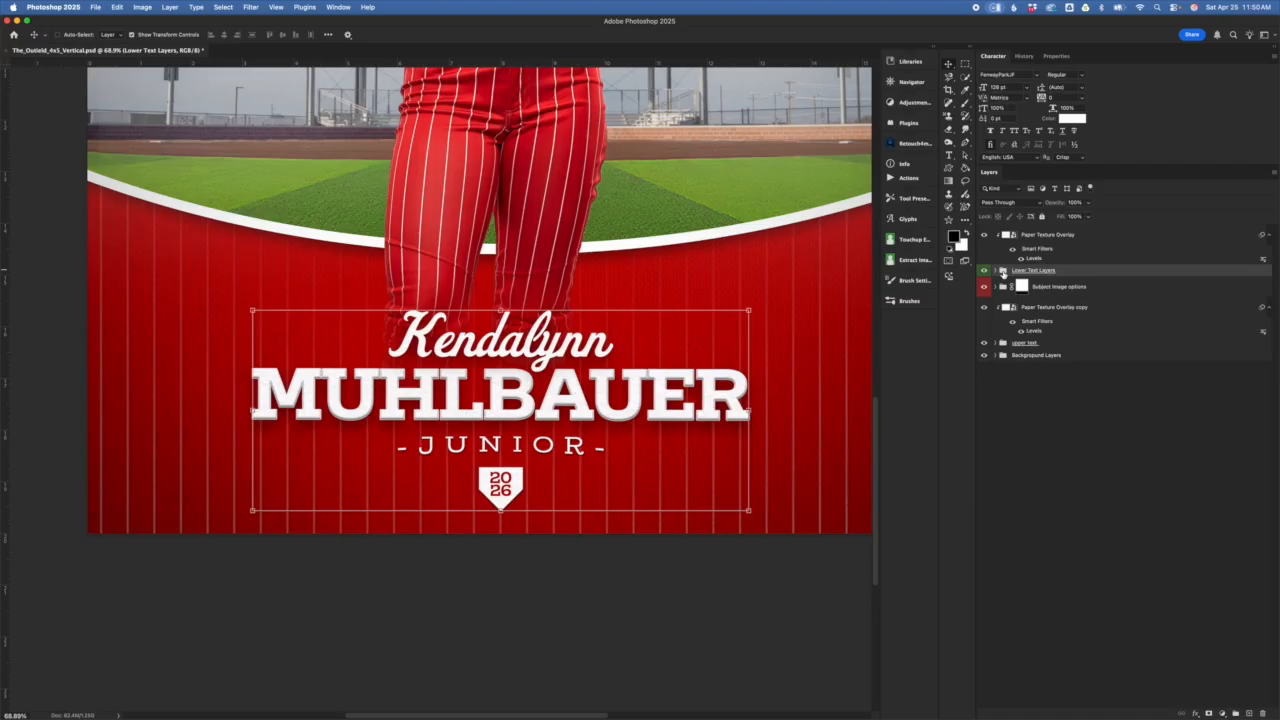
pyautogui.click(996, 271)
pyautogui.scroll(-2, 1057, 358)
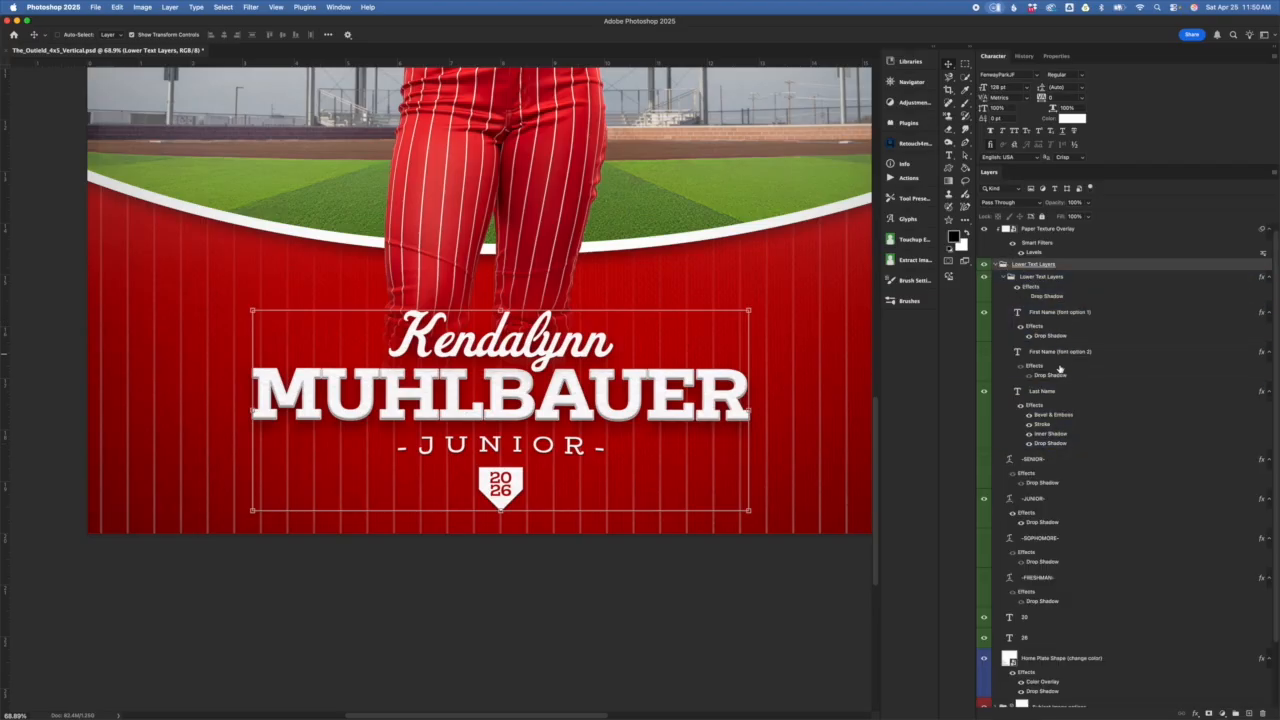
pyautogui.click(1042, 645)
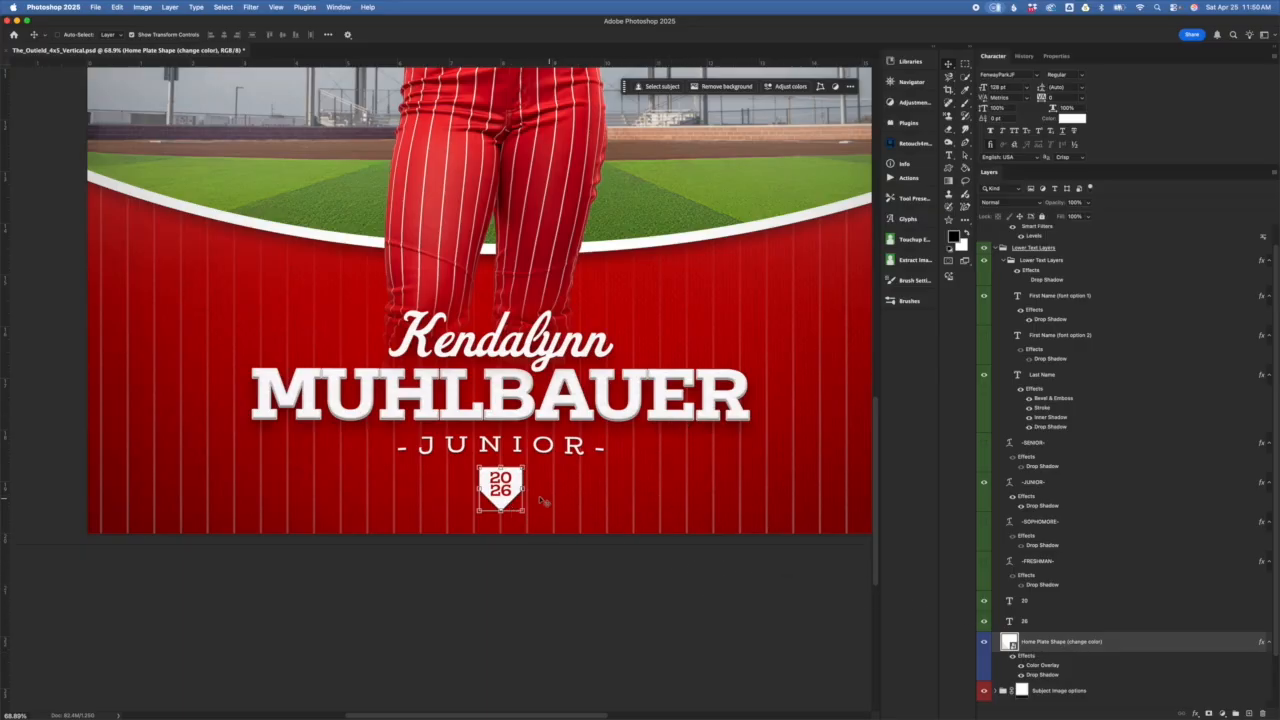
# Try a green color overlay on the home plate shape, and cancel the layer style change.
pyautogui.scroll(3, 1040, 655)
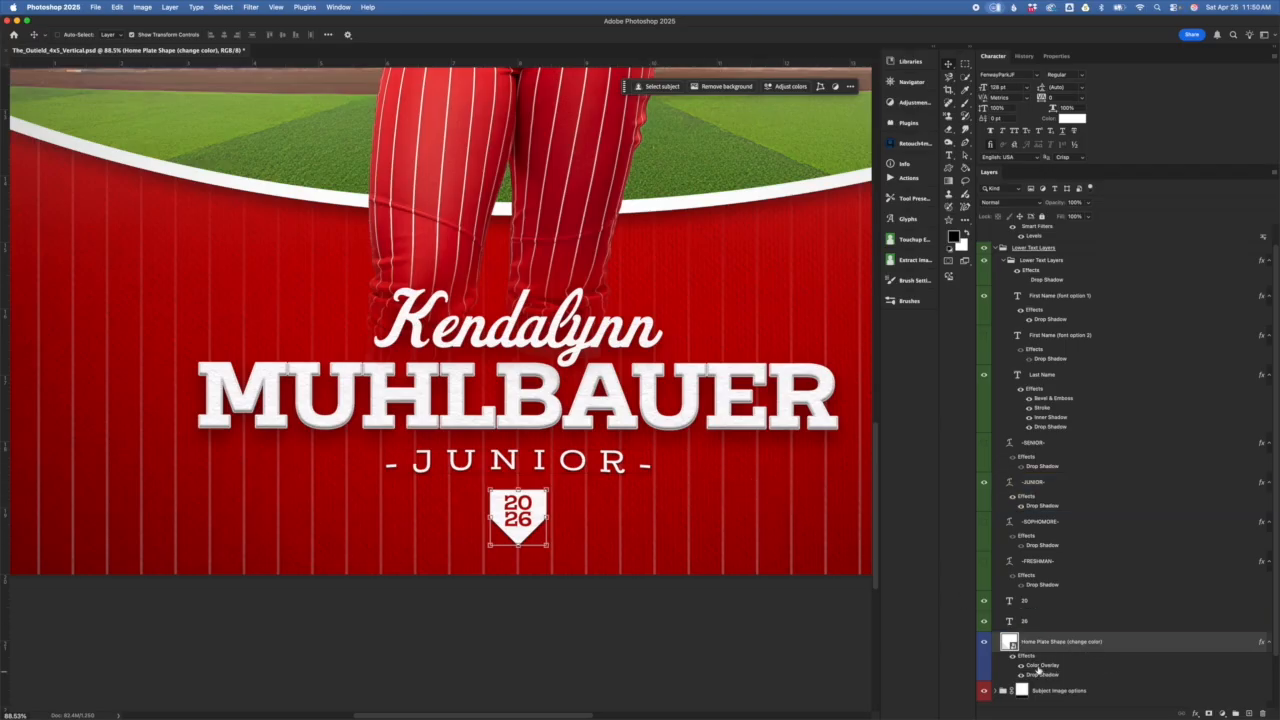
pyautogui.doubleClick(1043, 666)
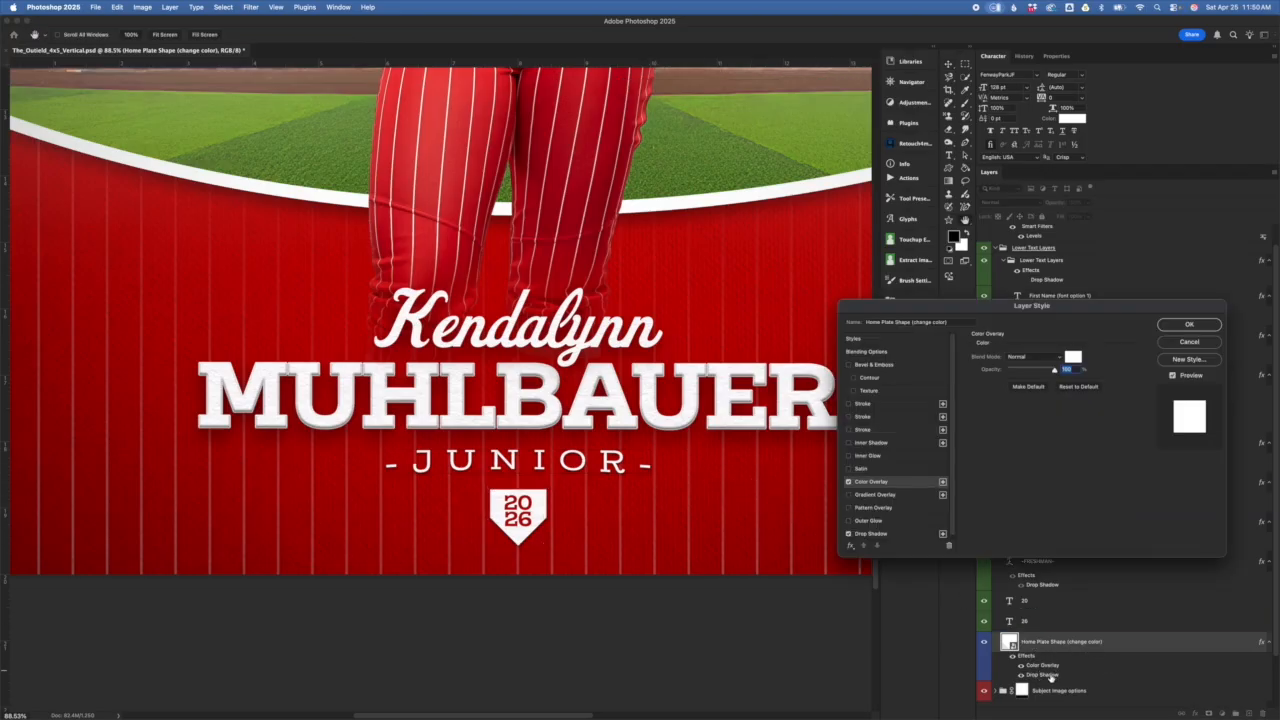
pyautogui.click(1072, 357)
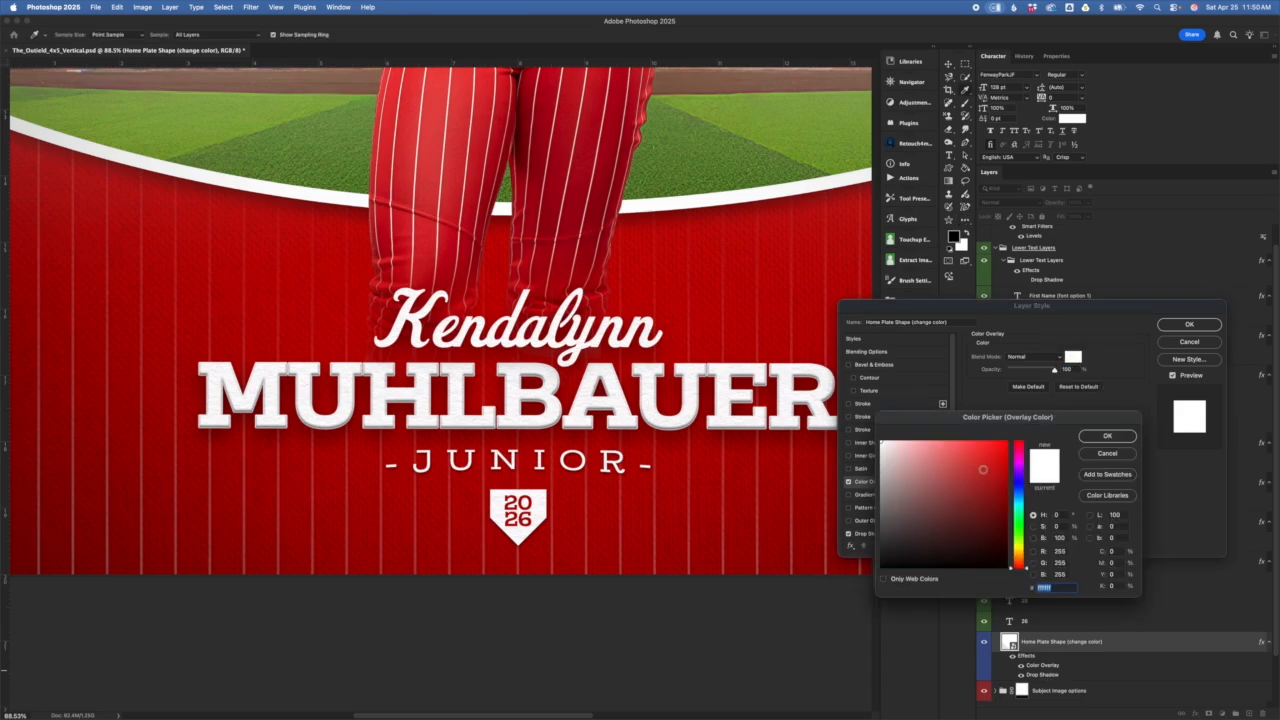
pyautogui.click(1022, 521)
pyautogui.click(973, 498)
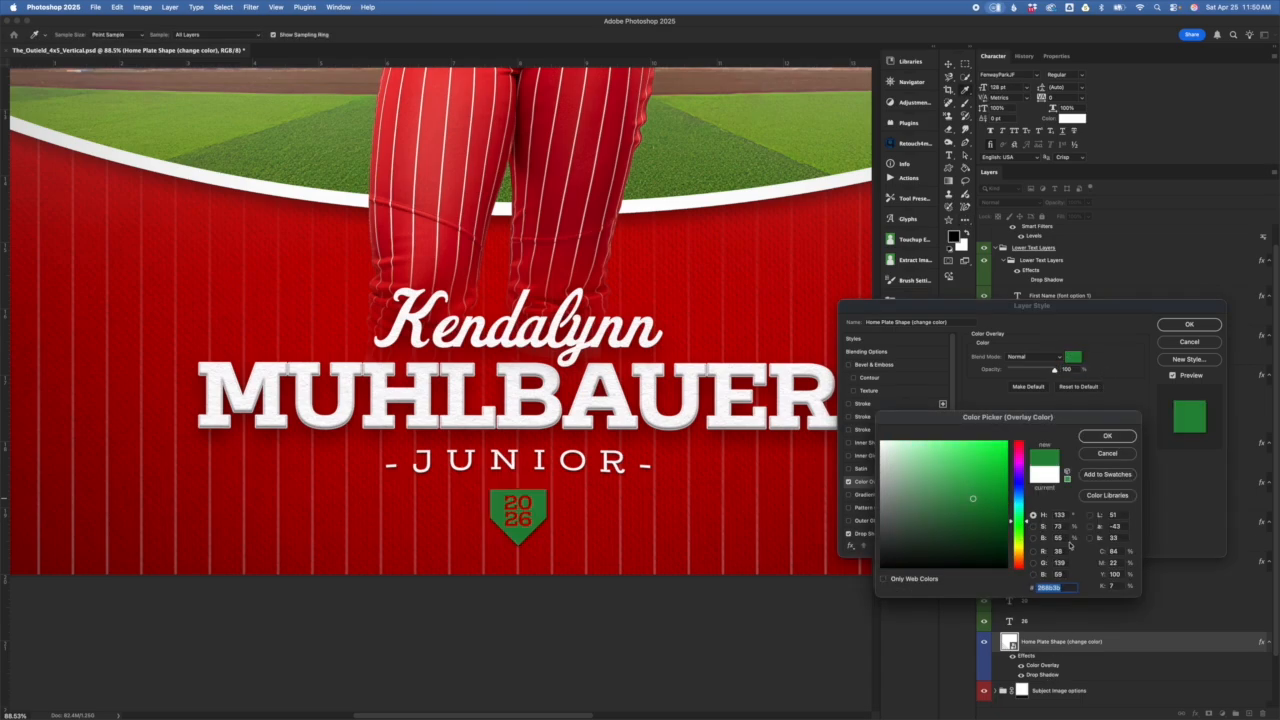
pyautogui.click(1125, 455)
pyautogui.click(1205, 343)
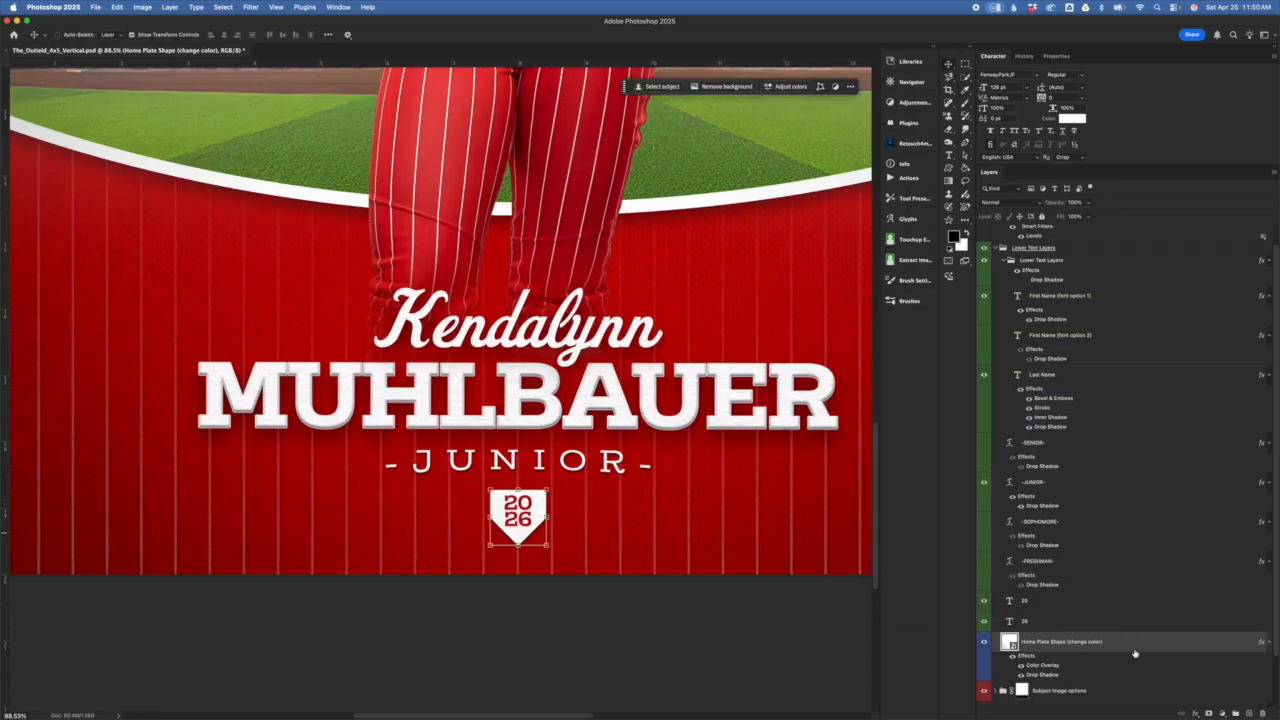
# Review the home plate shape's Drop Shadow settings up close and close them without changes.
pyautogui.click(1086, 665)
pyautogui.scroll(5, 510, 544)
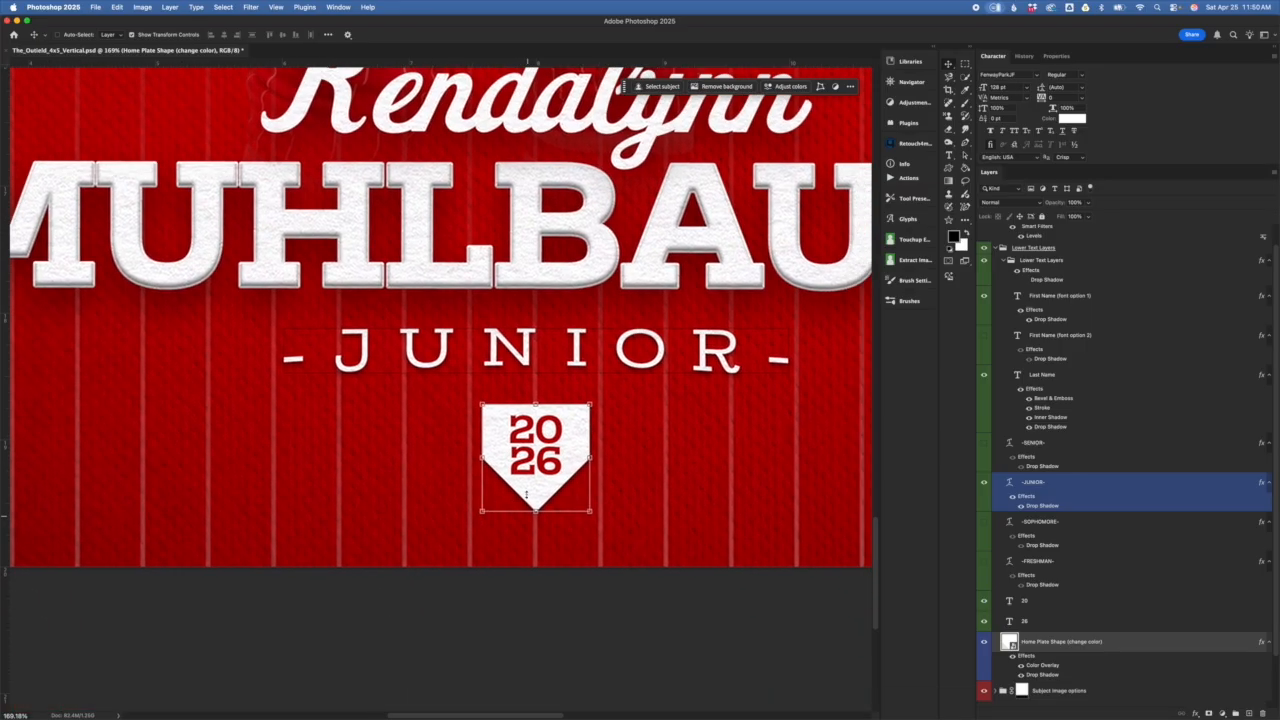
pyautogui.doubleClick(1052, 676)
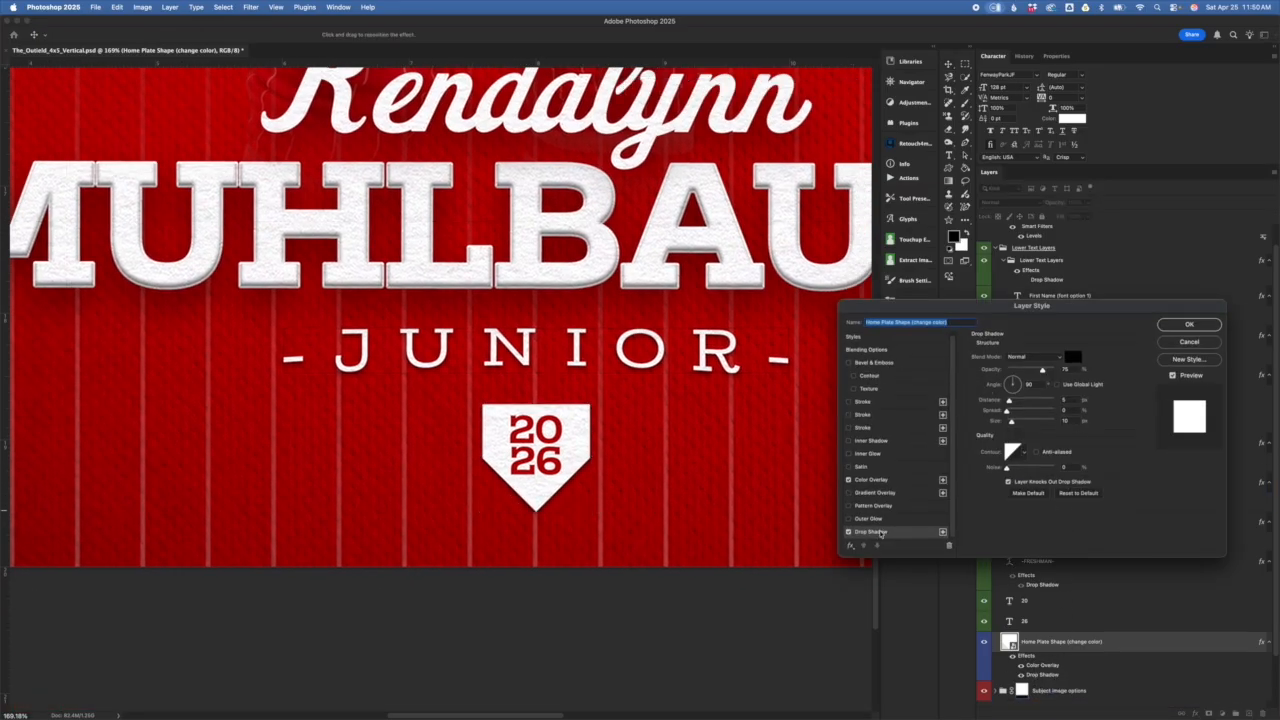
pyautogui.click(892, 538)
pyautogui.click(1190, 342)
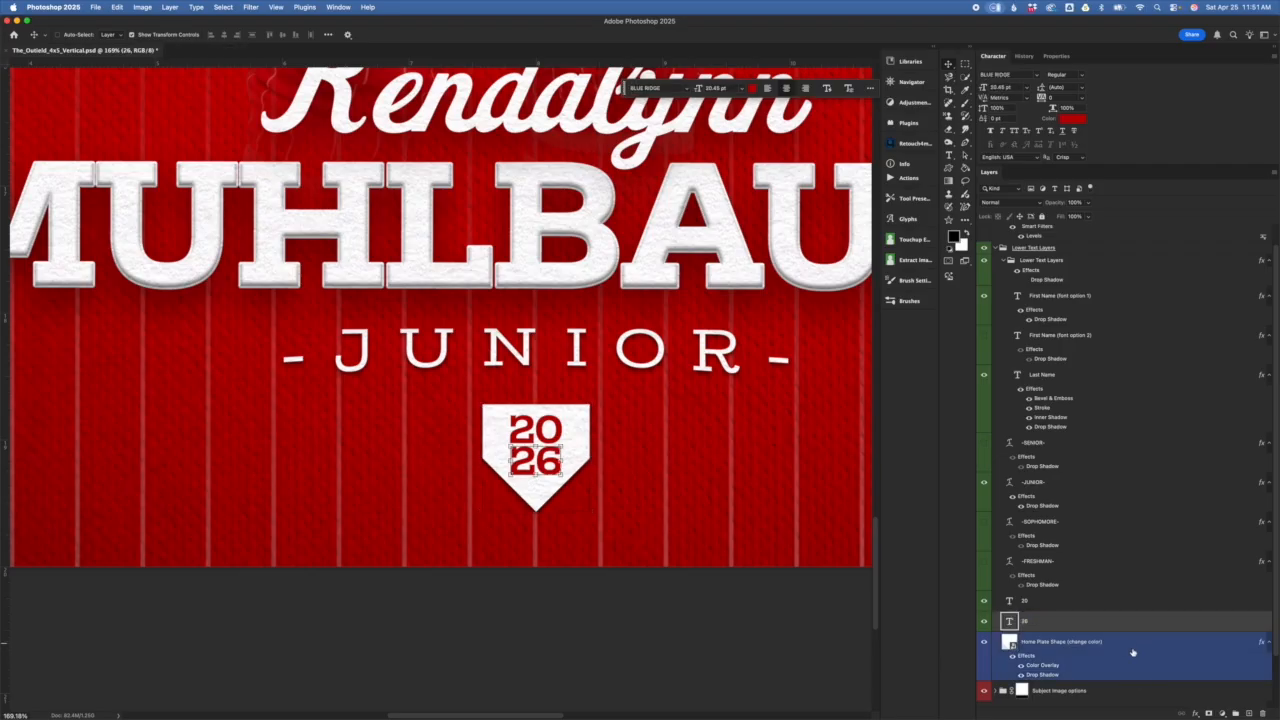
# Change the lower number of the year on the home plate to 27.
pyautogui.click(1060, 600)
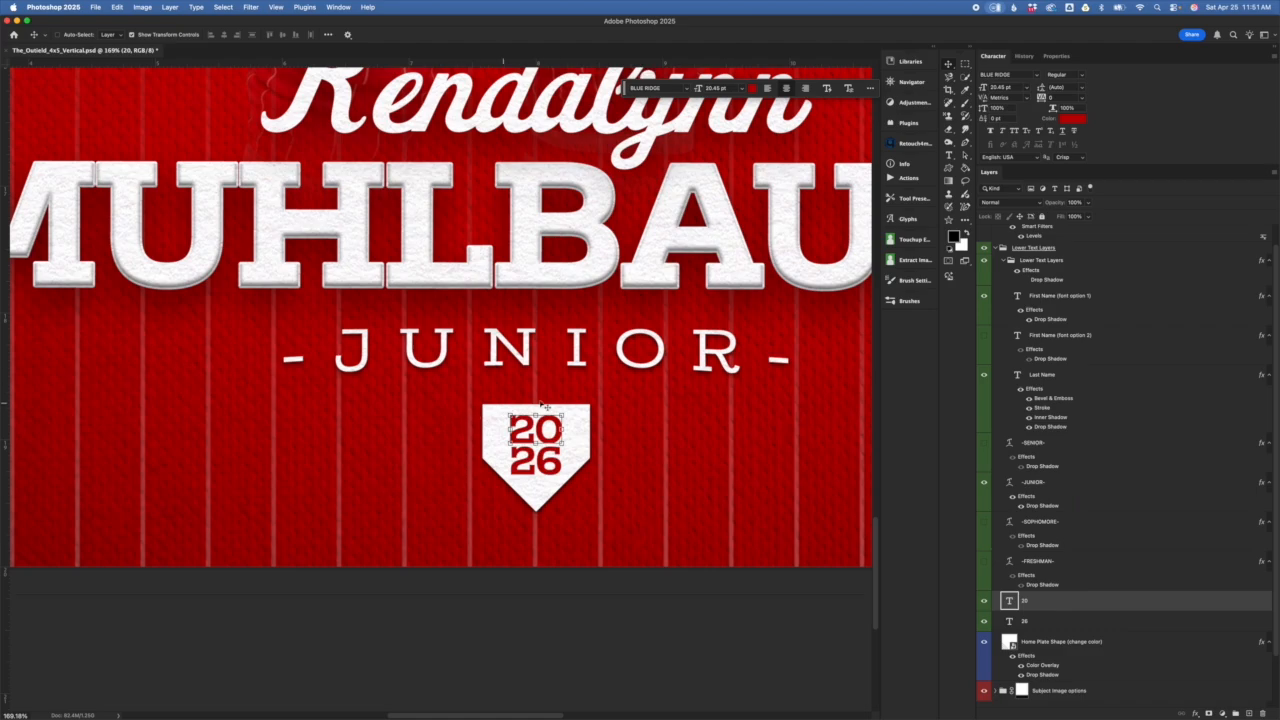
pyautogui.click(1013, 622)
pyautogui.doubleClick(1009, 622)
pyautogui.write('27')
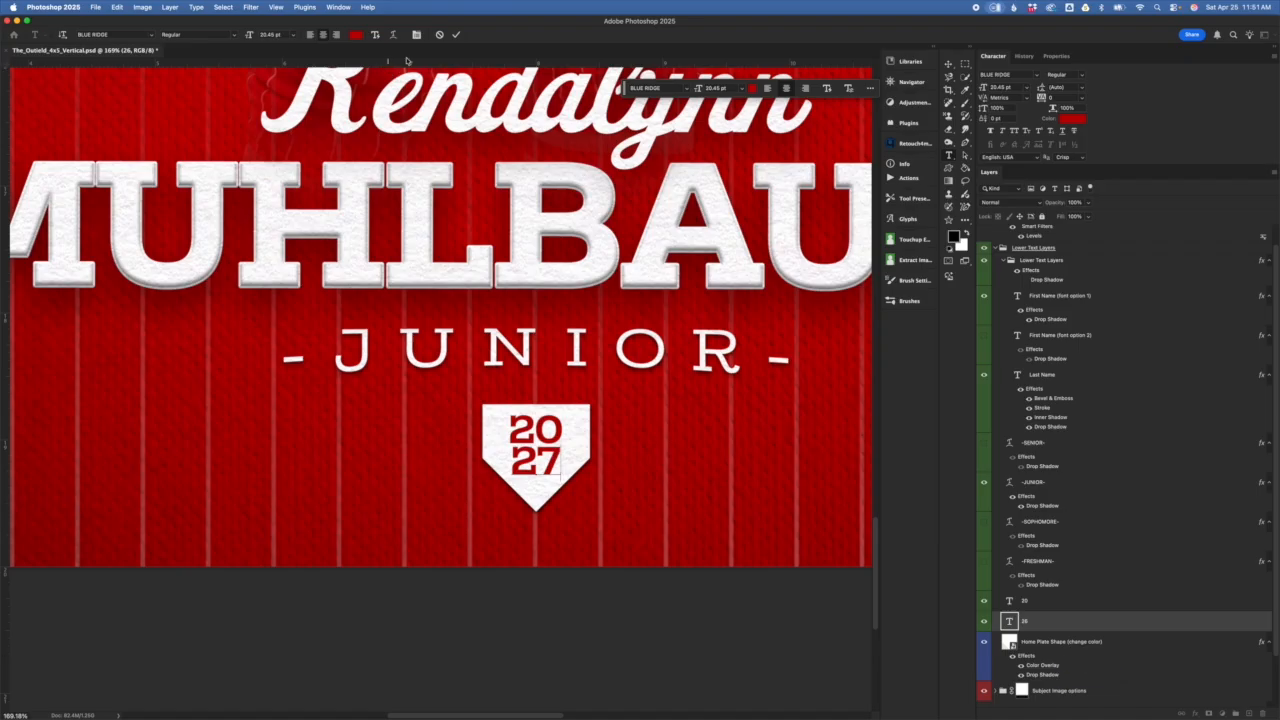
pyautogui.click(455, 36)
pyautogui.press('v')
# Undo the text edit of the lower year number on the home plate.
pyautogui.click(1076, 602)
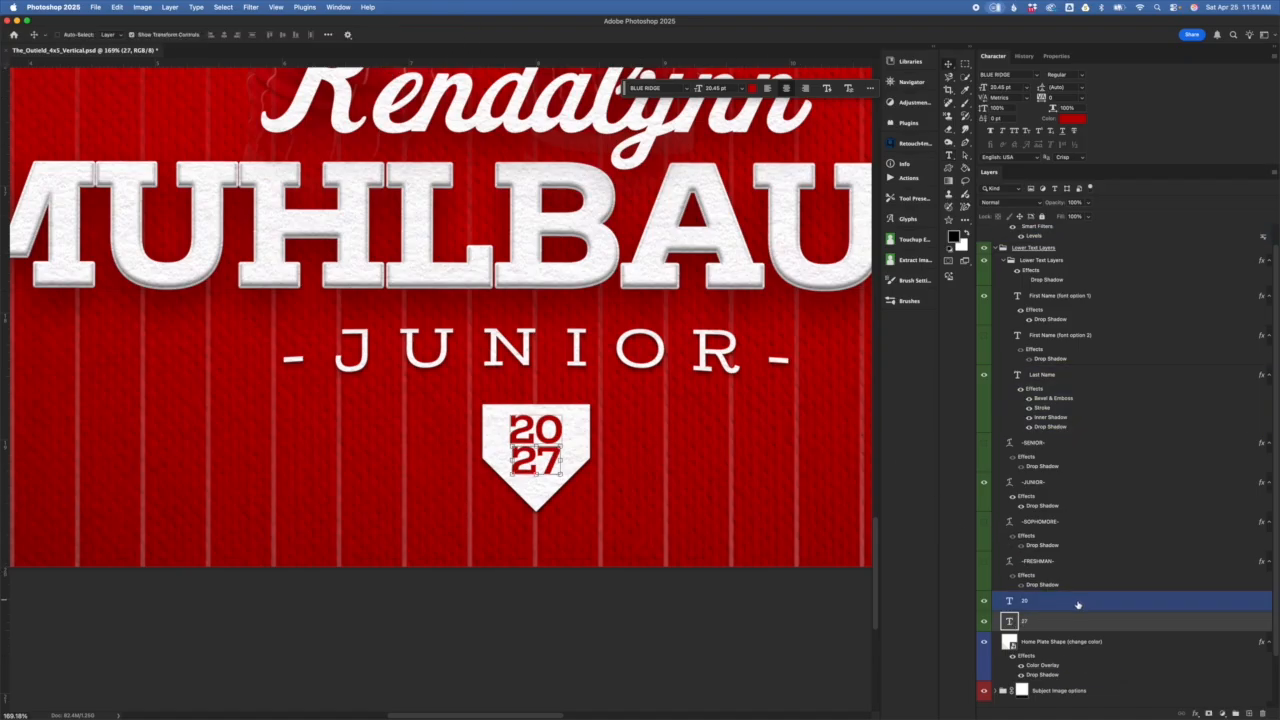
pyautogui.click(1085, 617)
pyautogui.click(1055, 651)
pyautogui.press('super+z')
pyautogui.press('super+z')
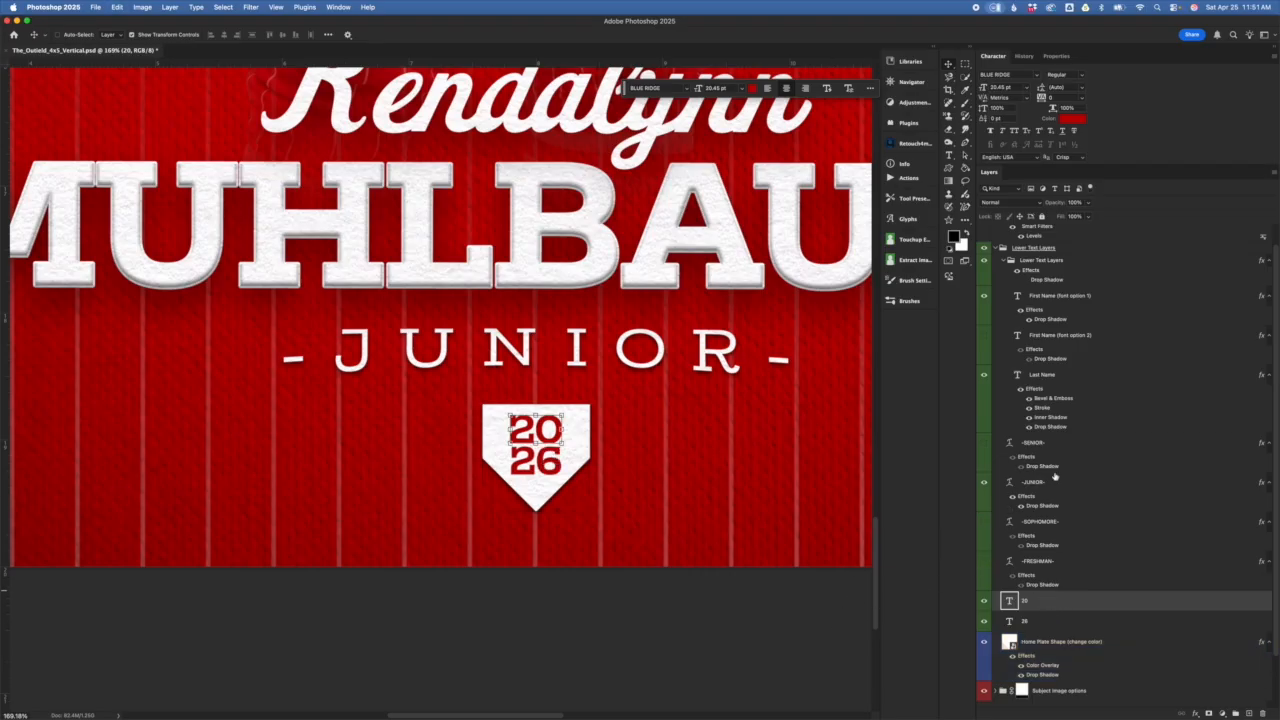
# Try a different first name in the First Name (font option 1) text, and undo the change.
pyautogui.scroll(1, 1080, 590)
pyautogui.click(1089, 283)
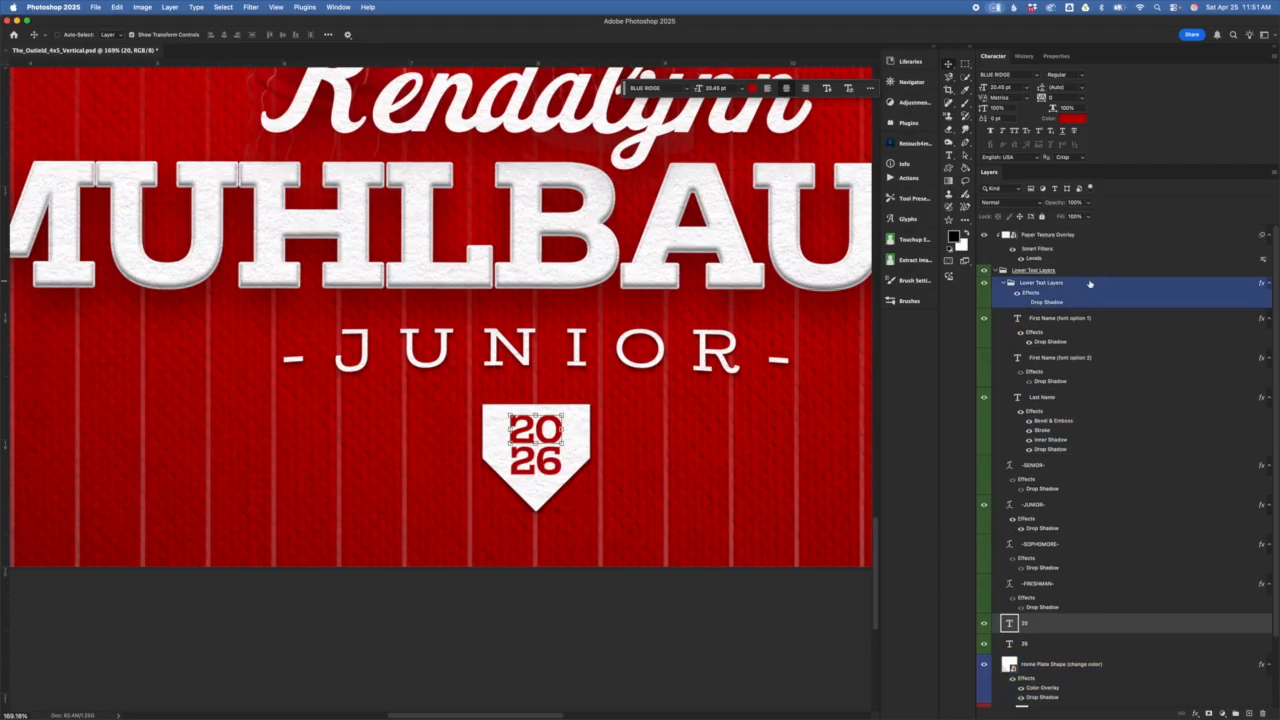
pyautogui.click(1092, 318)
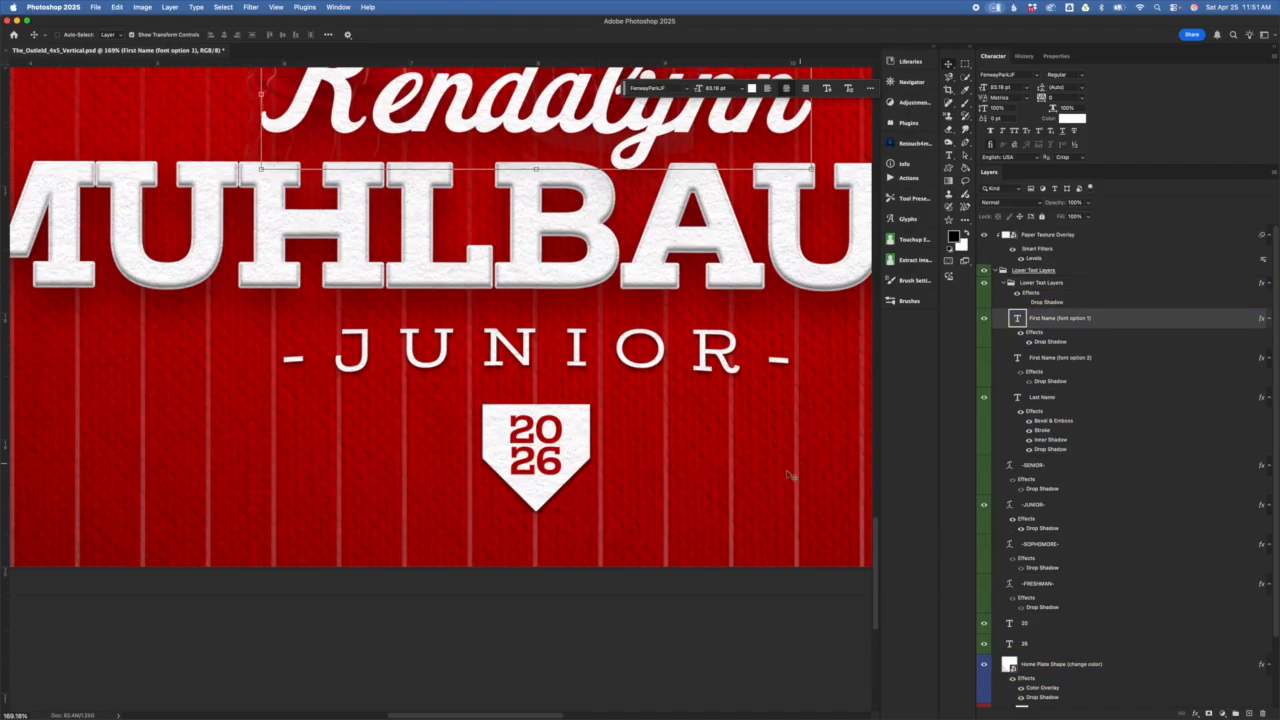
pyautogui.scroll(5, 745, 482)
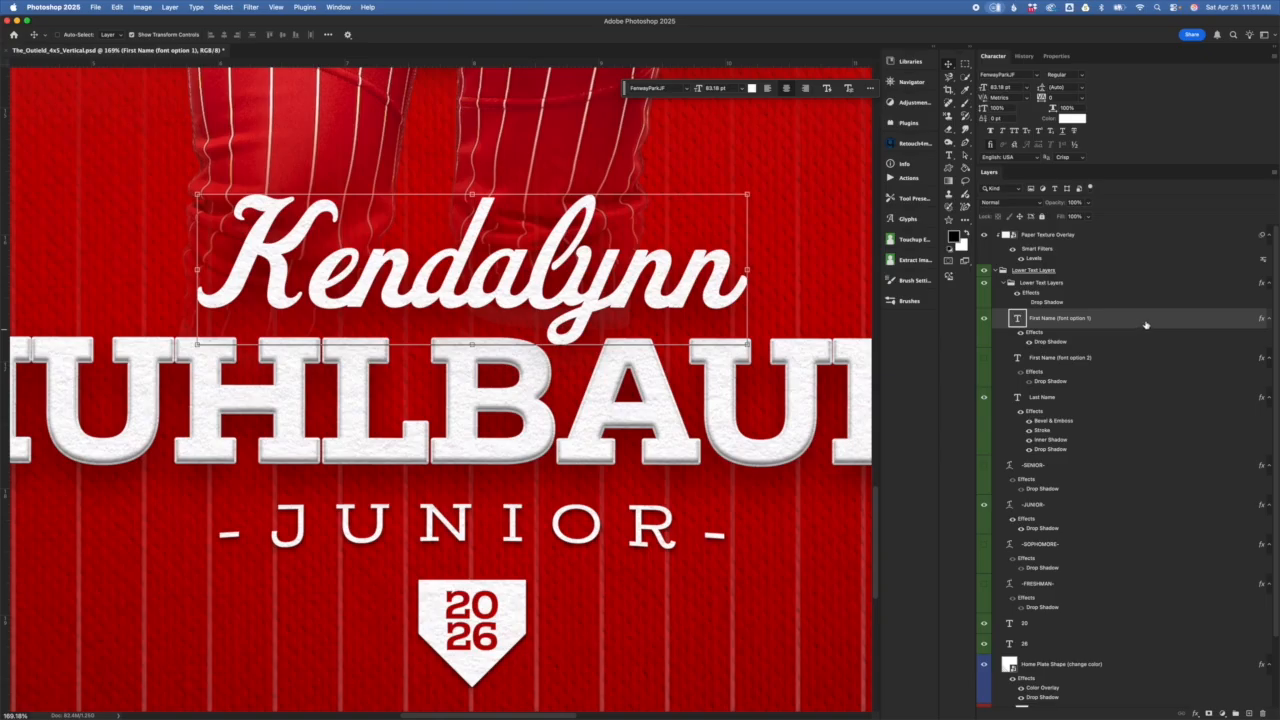
pyautogui.click(1080, 321)
pyautogui.doubleClick(1016, 320)
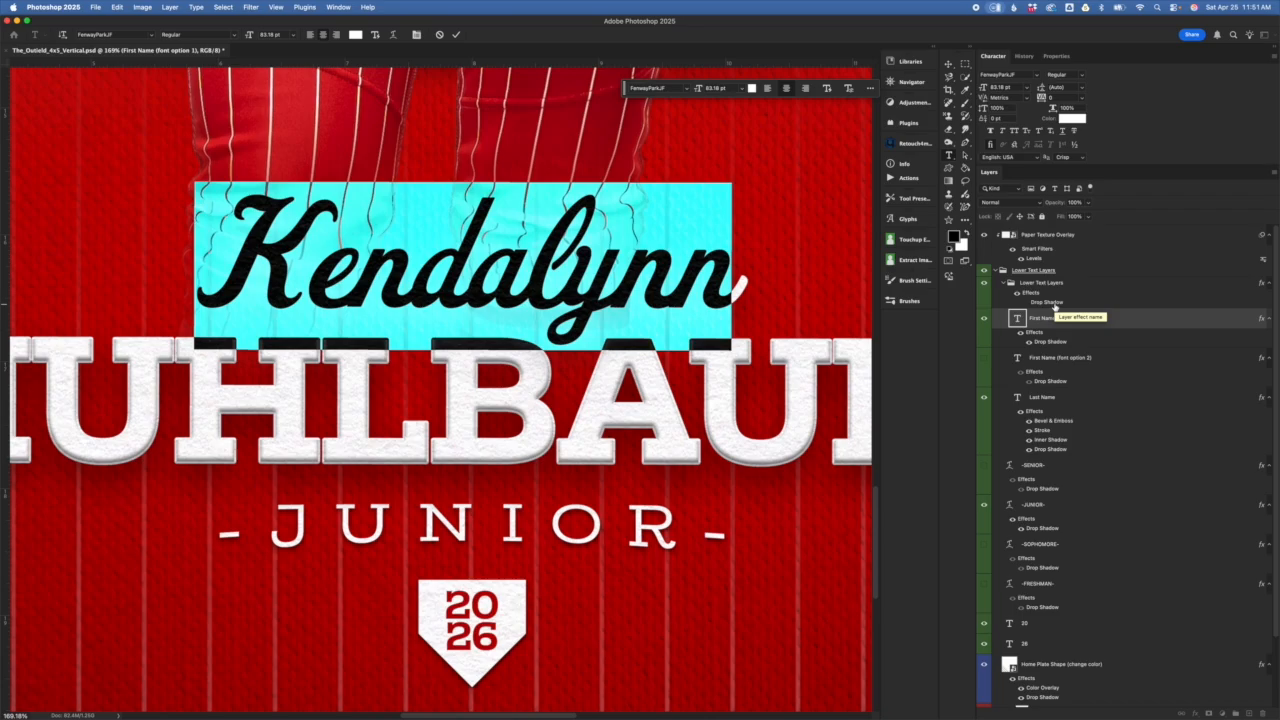
pyautogui.write('Emma')
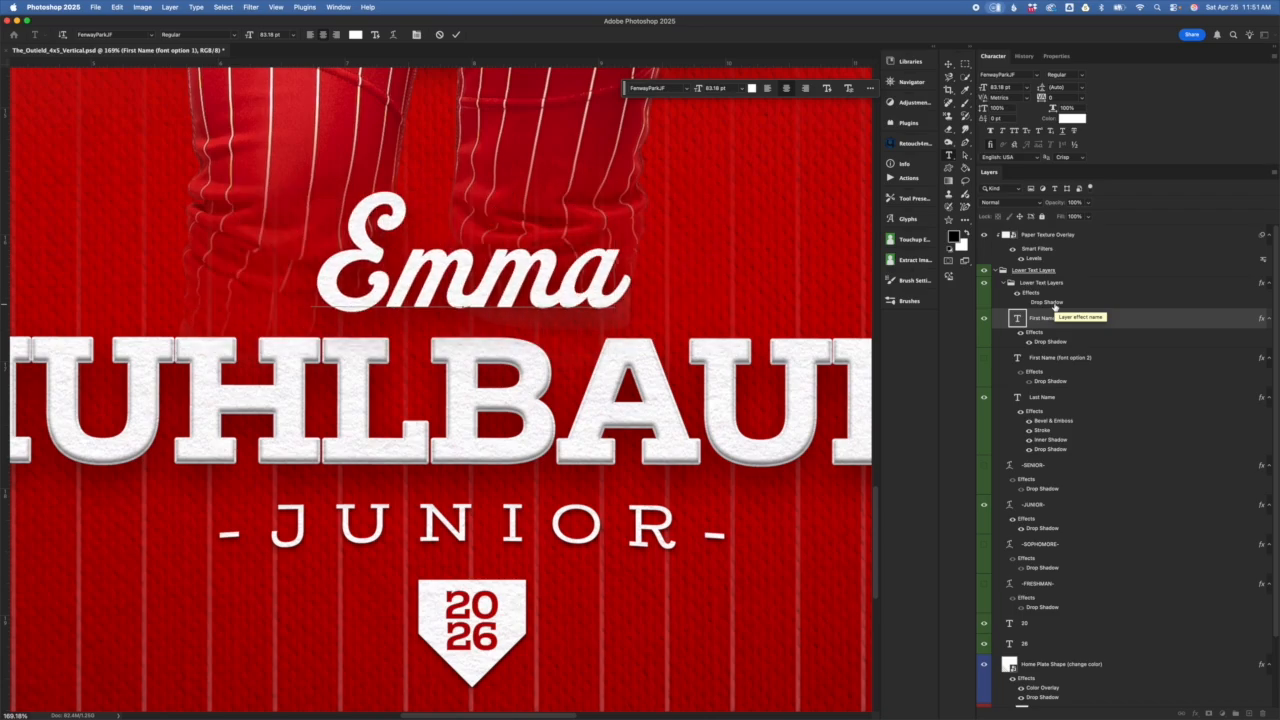
pyautogui.click(455, 35)
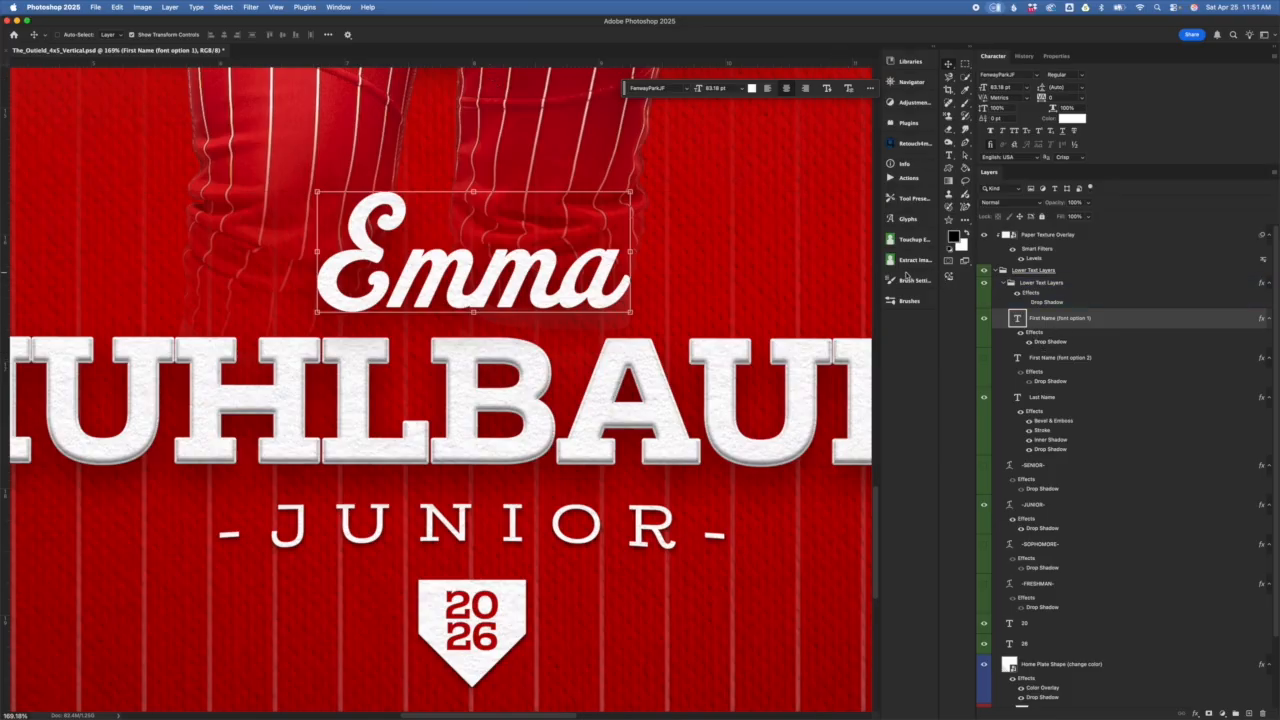
pyautogui.press('super+z')
# Try a green color and a thicker size for the Last Name layer's Stroke effect, and cancel the layer style changes.
pyautogui.click(1066, 397)
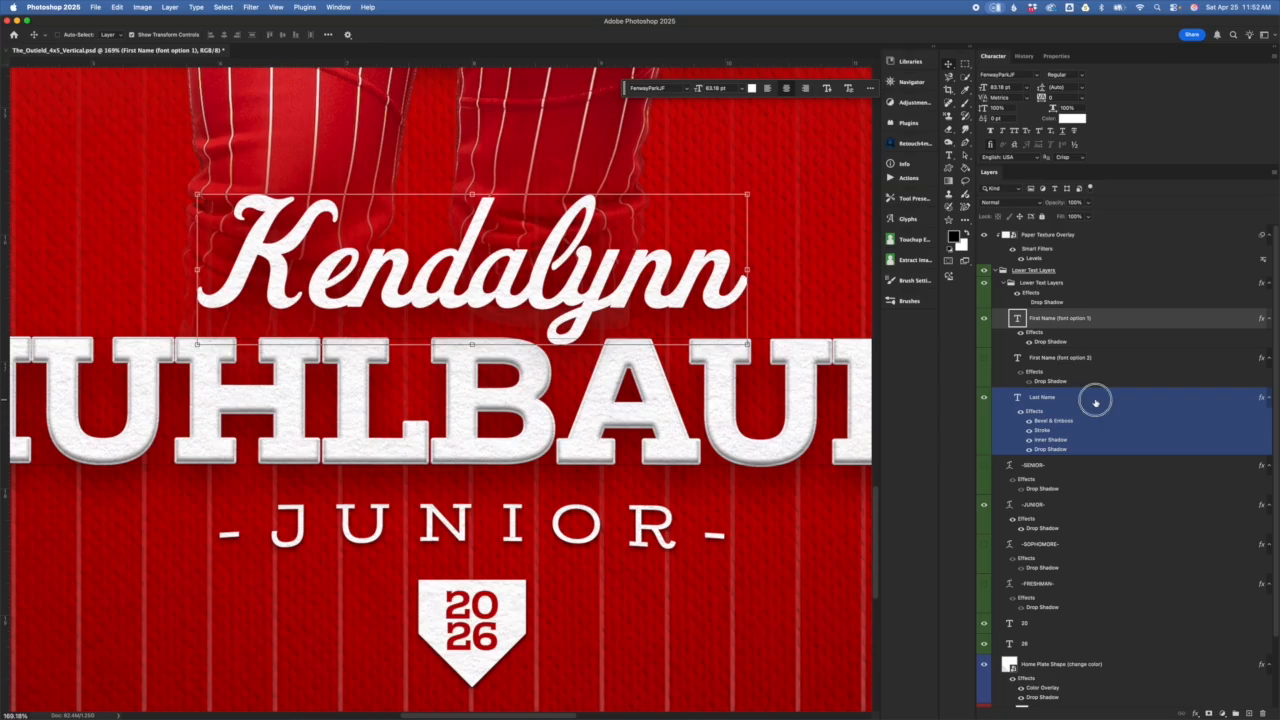
pyautogui.scroll(-1, 714, 472)
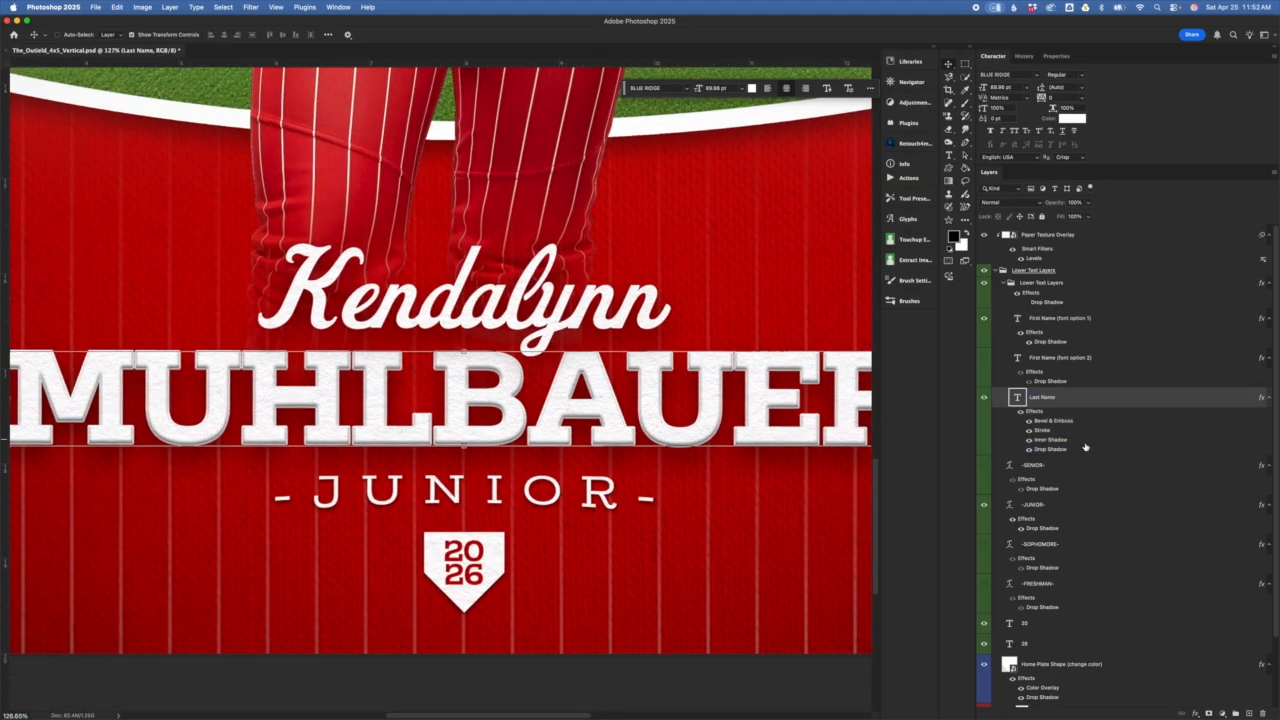
pyautogui.scroll(4, 688, 490)
pyautogui.hscroll(2, 690, 490)
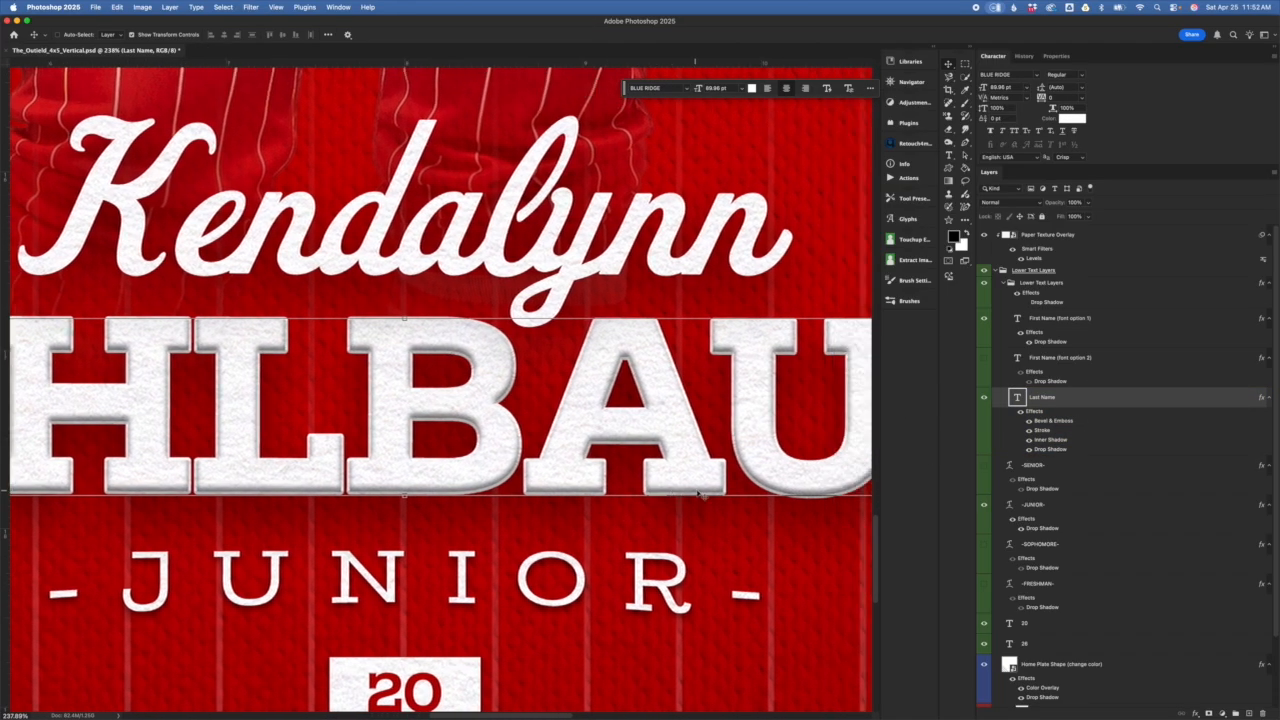
pyautogui.doubleClick(1043, 431)
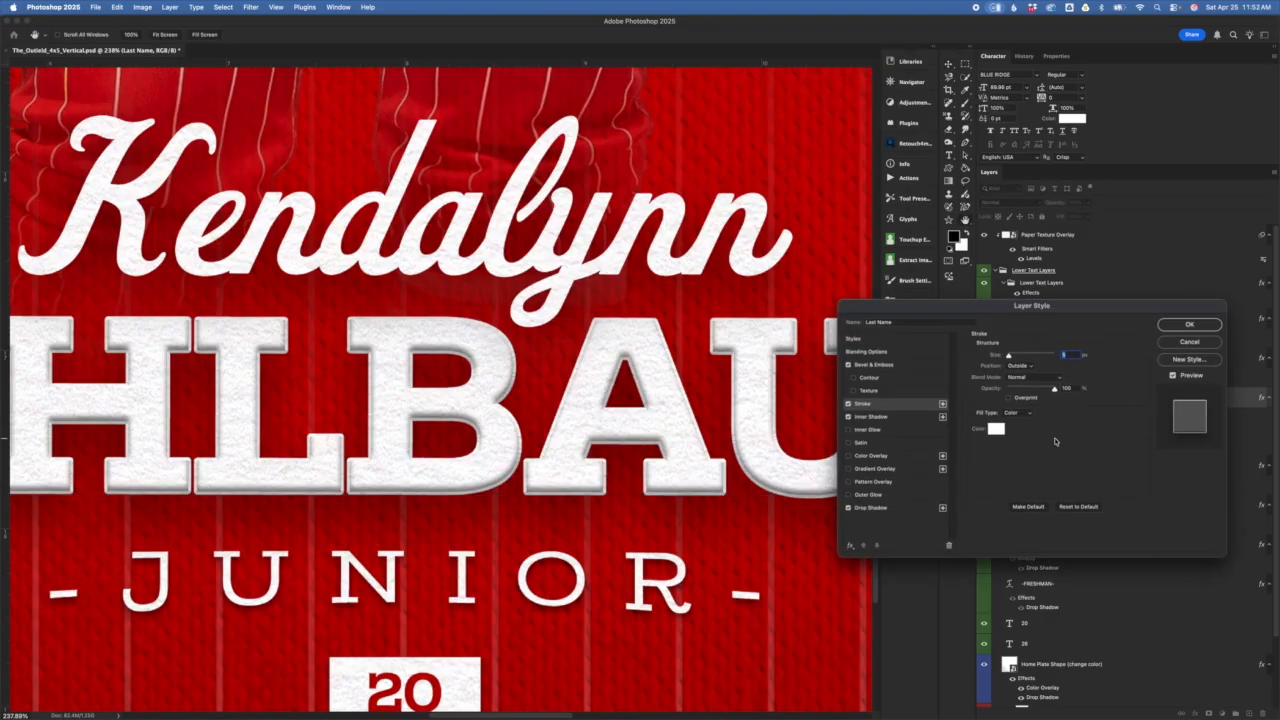
pyautogui.click(985, 428)
pyautogui.click(995, 493)
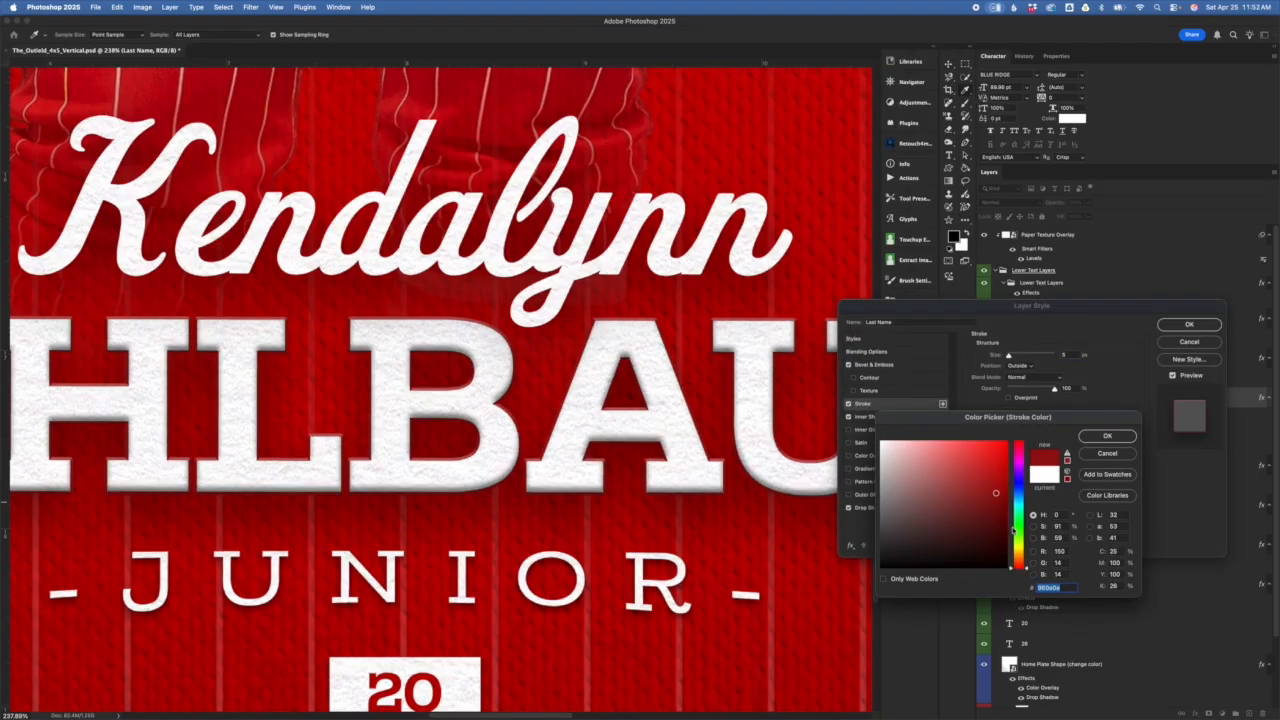
pyautogui.click(1020, 524)
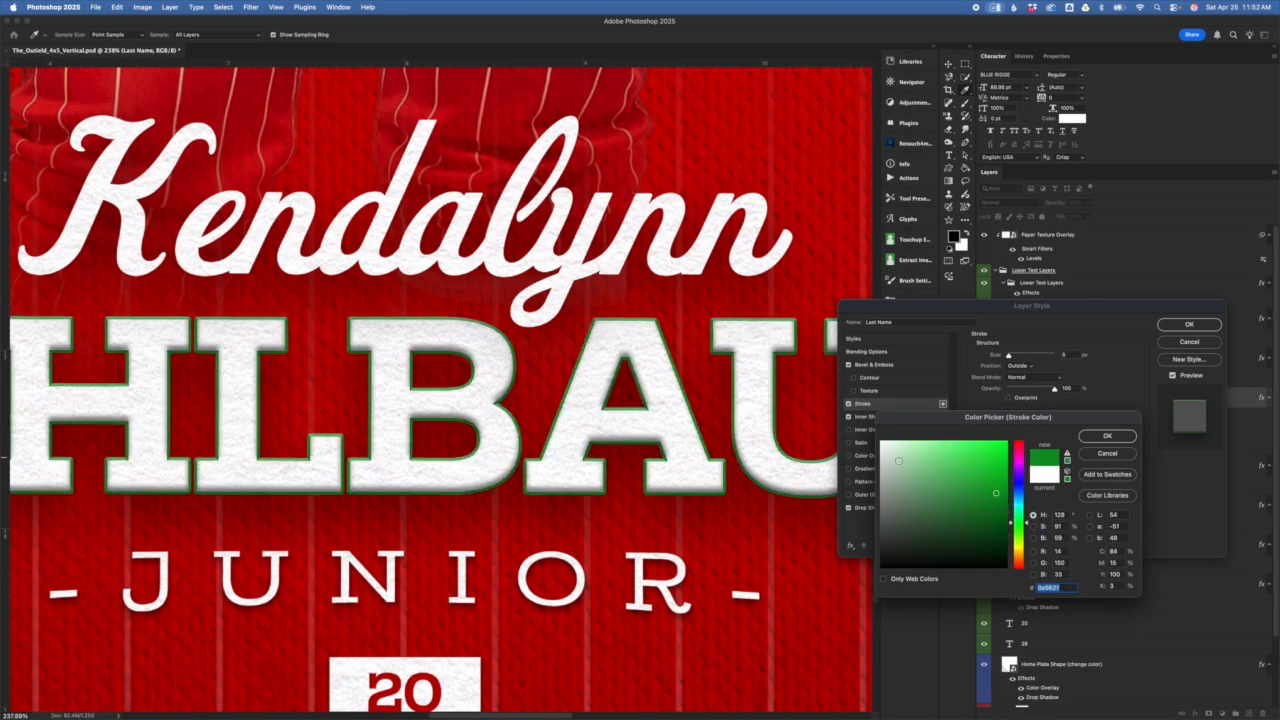
pyautogui.click(1106, 456)
pyautogui.moveTo(1010, 357); pyautogui.dragTo(1010, 357)
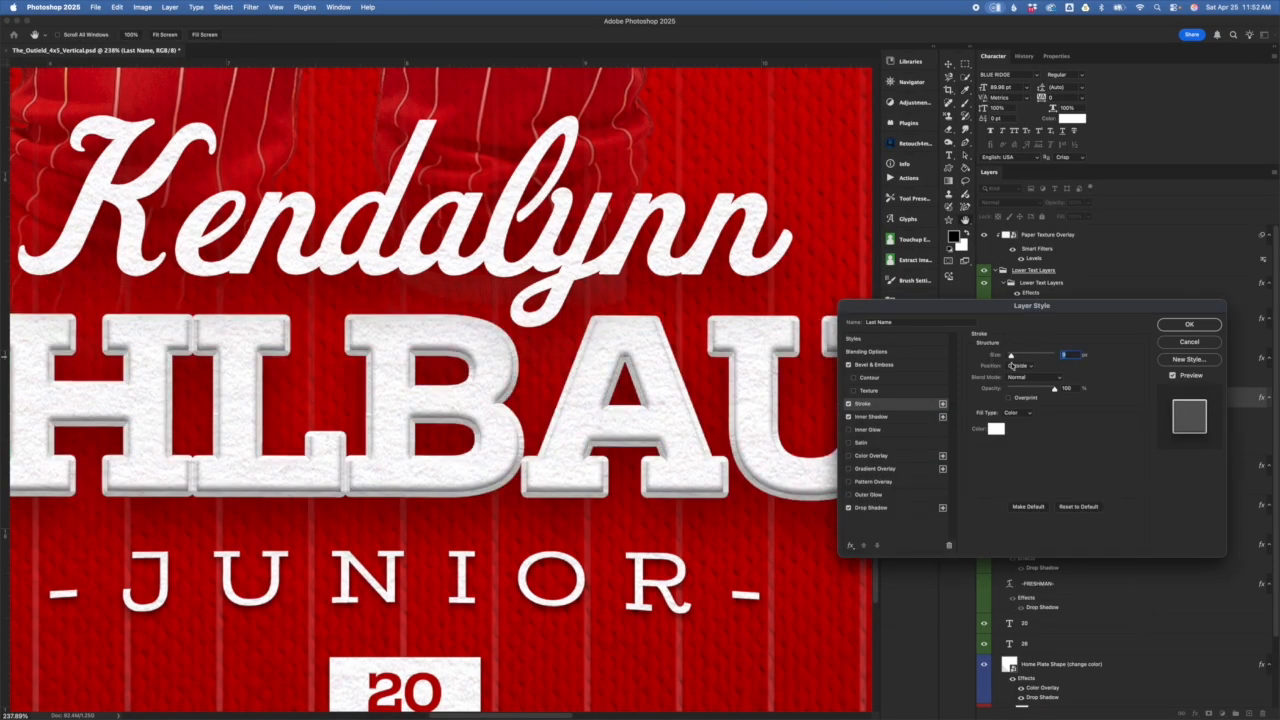
pyautogui.click(1190, 342)
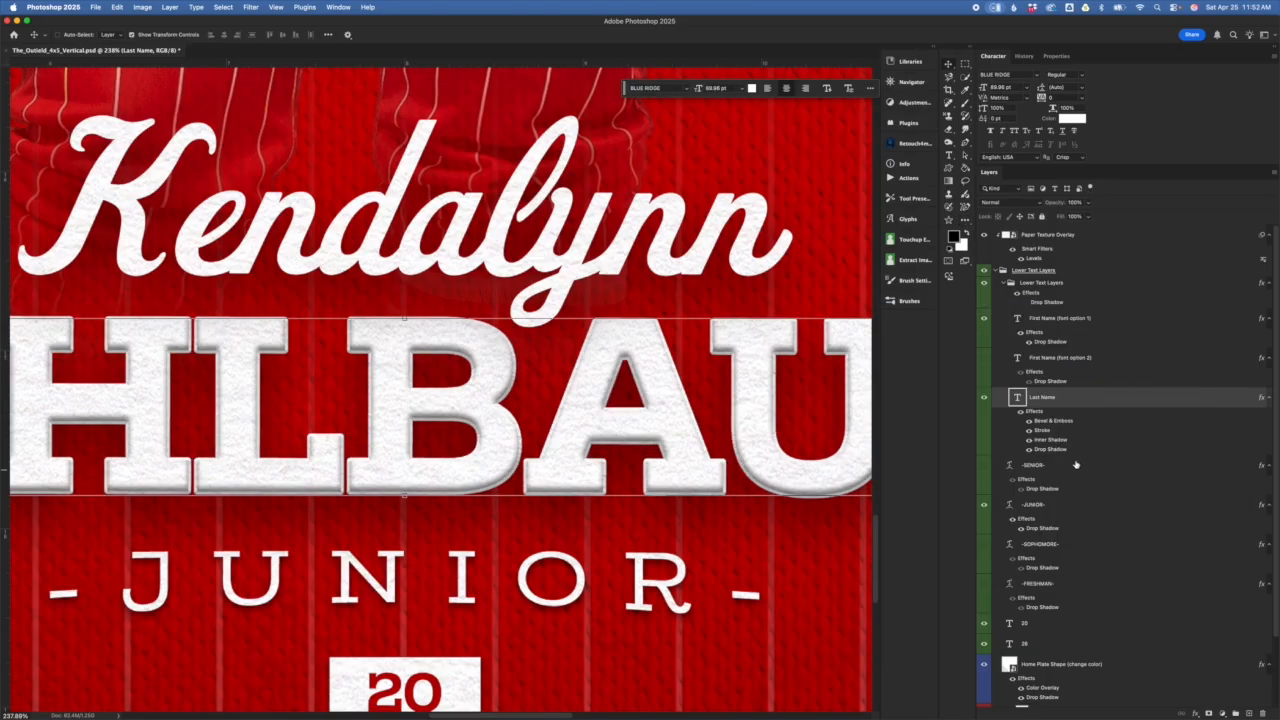
# Open the -JUNIOR- text for editing, select only the word between the dashes, and leave the text unchanged.
pyautogui.press('super+minus')
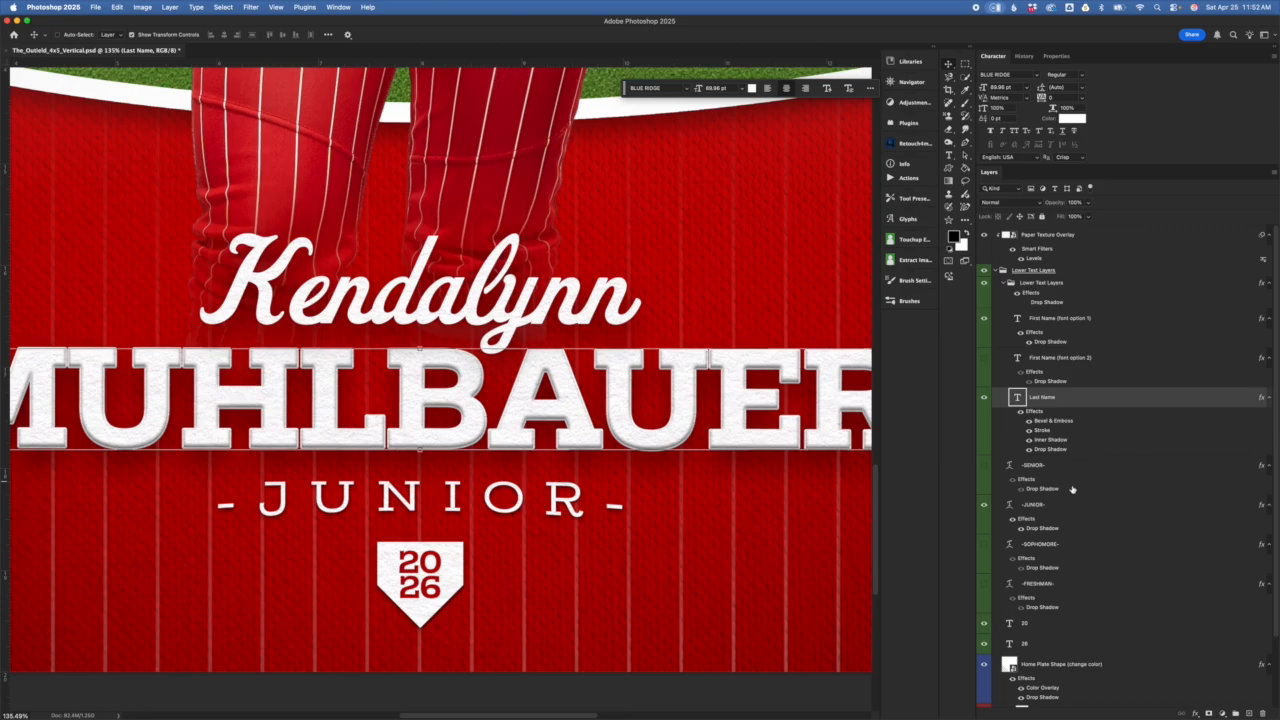
pyautogui.keyDown('super'); pyautogui.click(588, 511); pyautogui.keyUp('super')
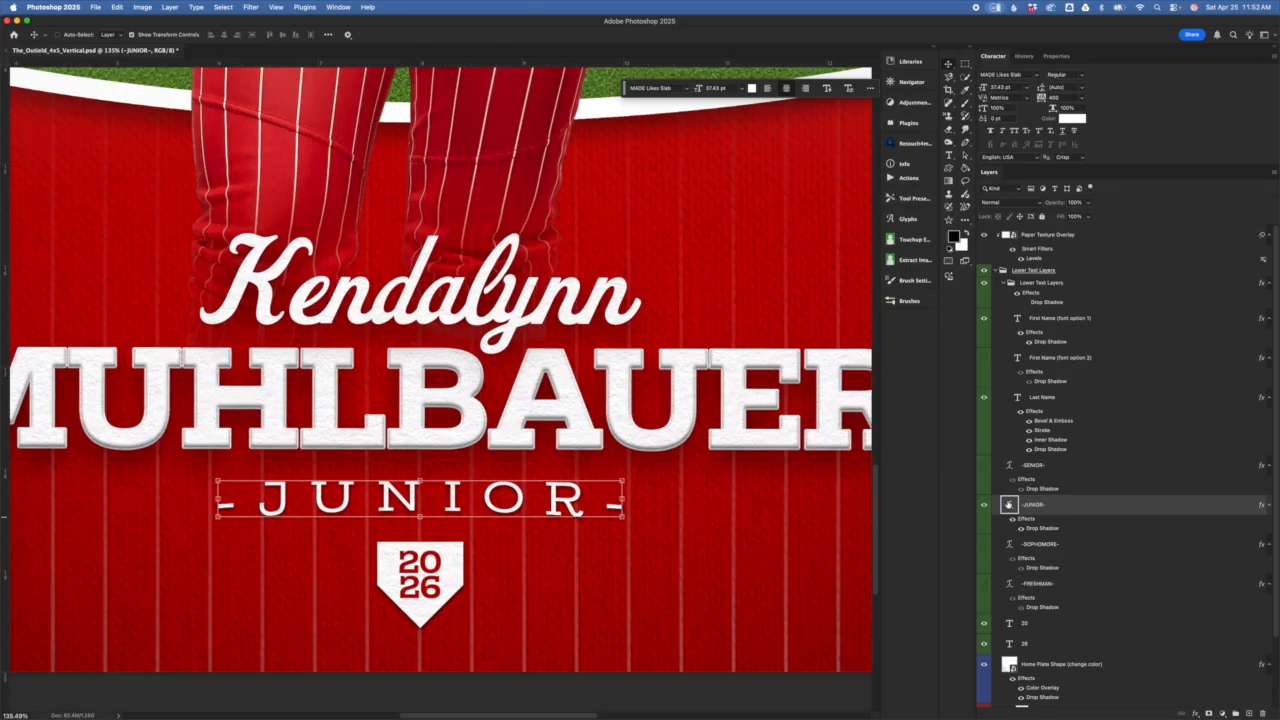
pyautogui.doubleClick(1009, 505)
pyautogui.moveTo(545, 505); pyautogui.dragTo(273, 507)
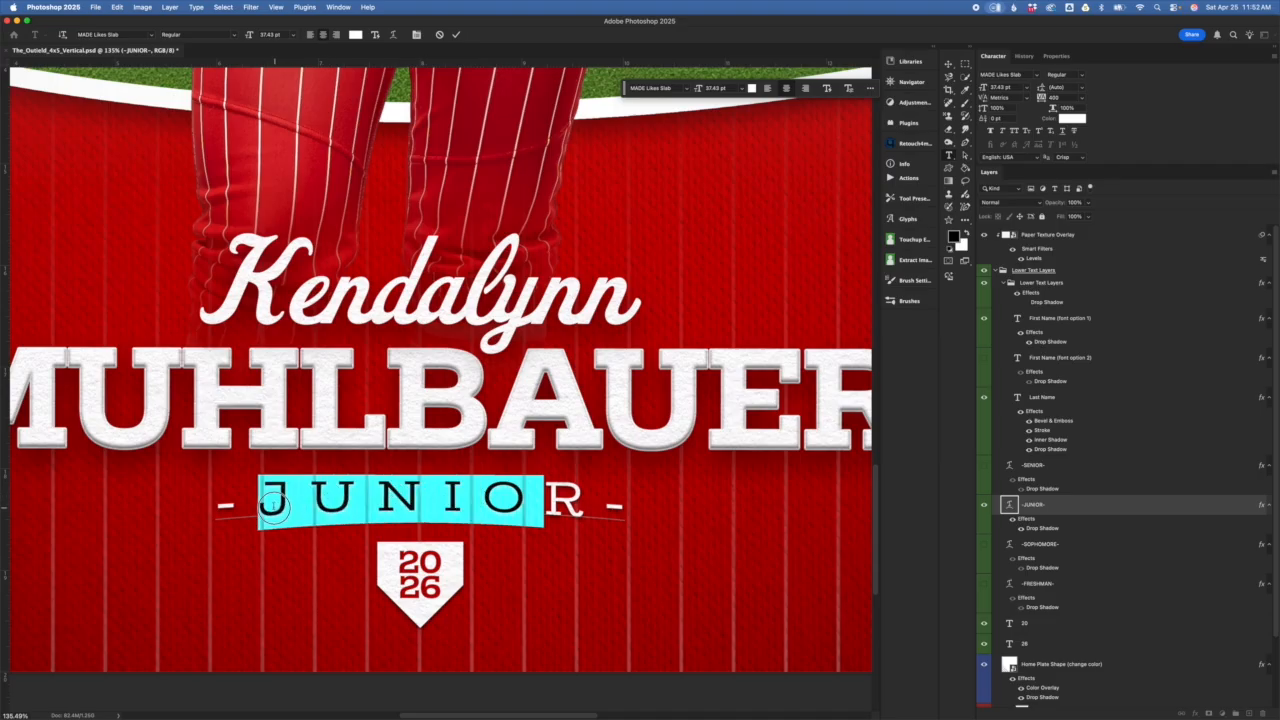
pyautogui.moveTo(585, 505); pyautogui.dragTo(256, 514)
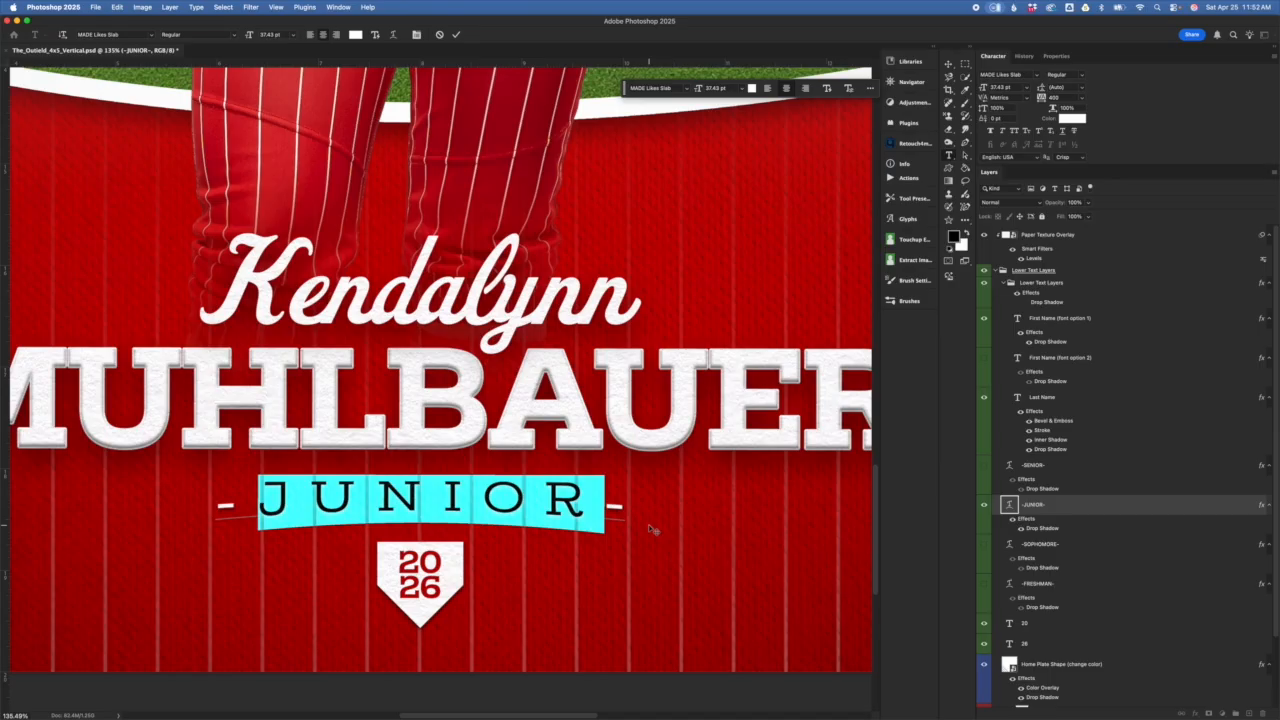
pyautogui.click(1072, 509)
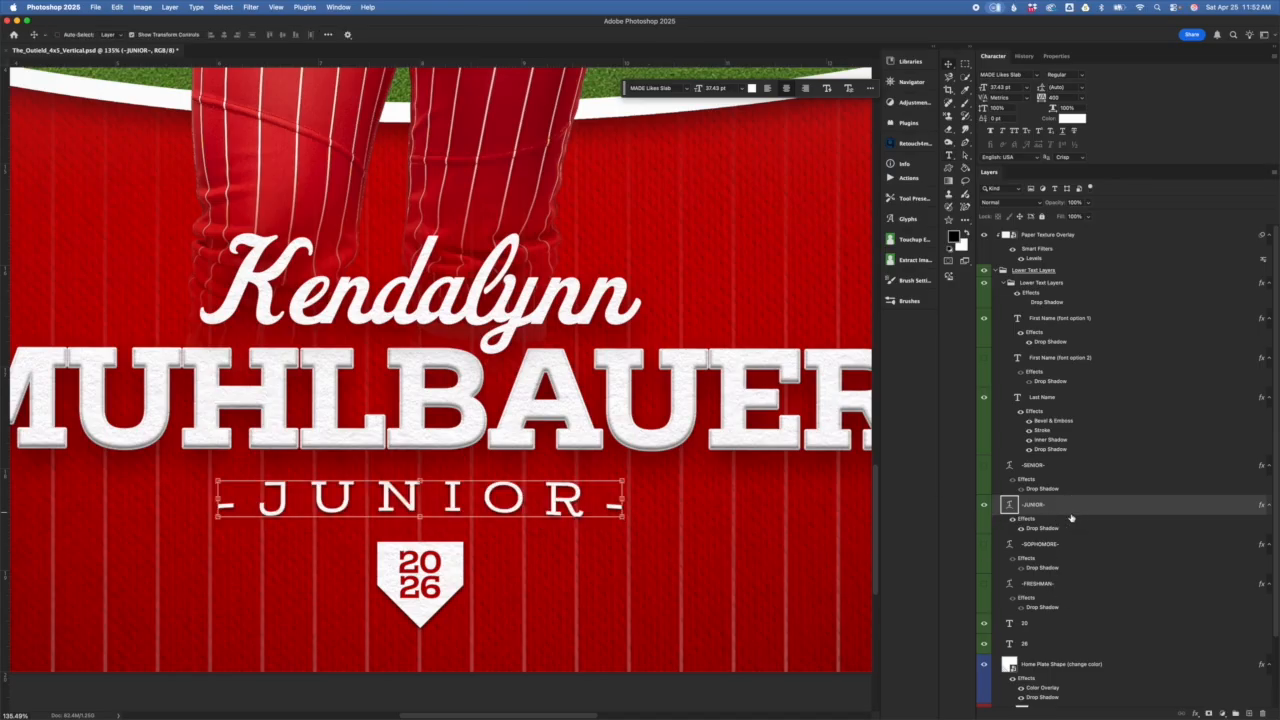
# Try the None warp style on the -JUNIOR- text, cancel the warp change, and close the text edit.
pyautogui.doubleClick(1008, 507)
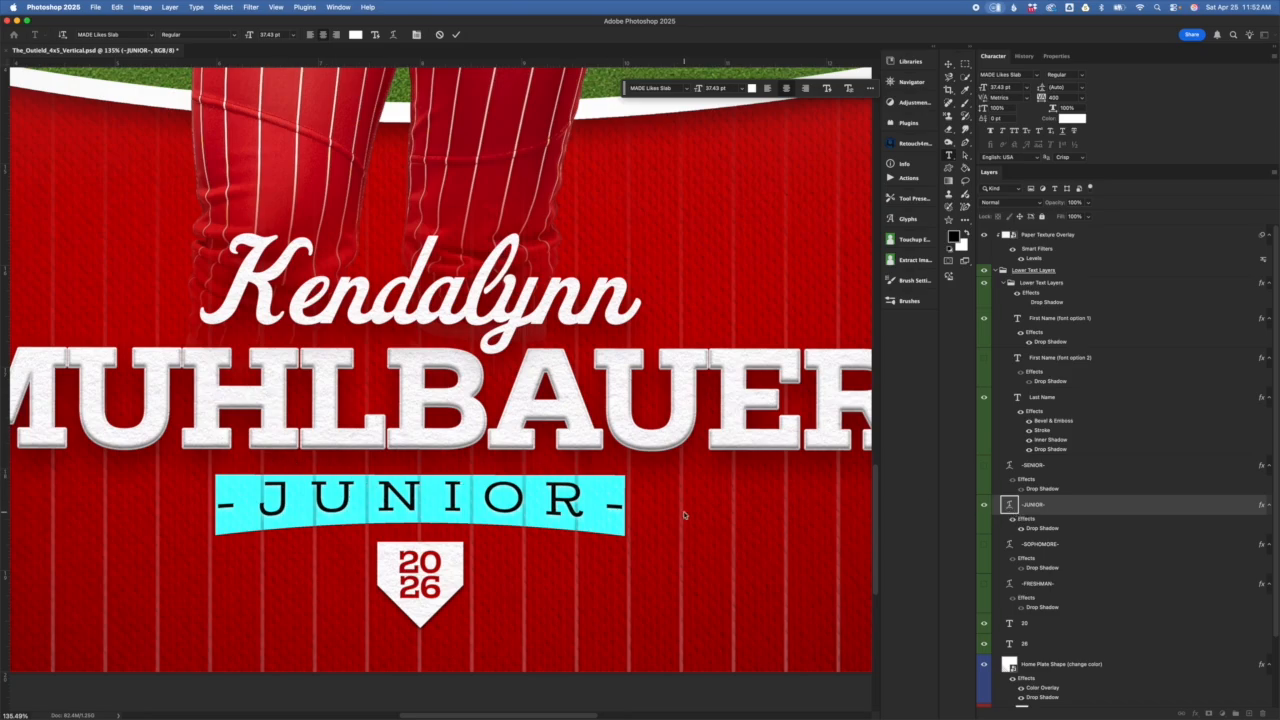
pyautogui.click(393, 36)
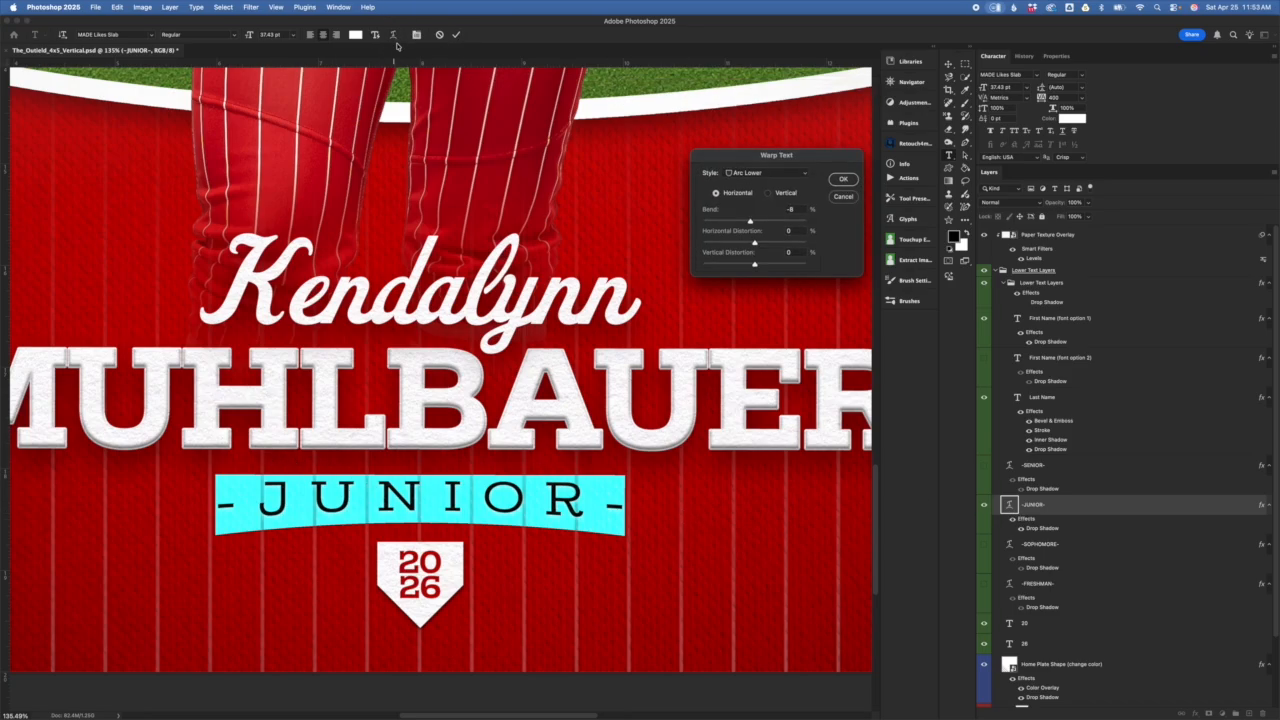
pyautogui.moveTo(790, 157); pyautogui.dragTo(807, 147)
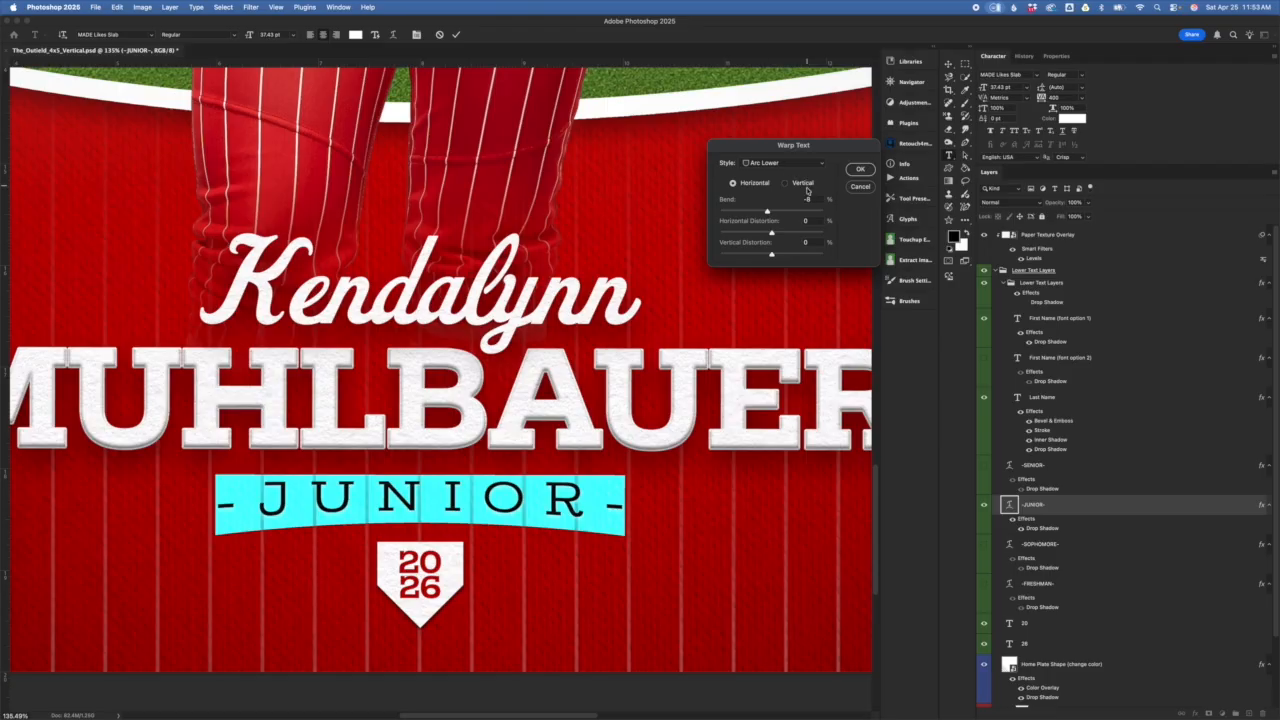
pyautogui.click(806, 164)
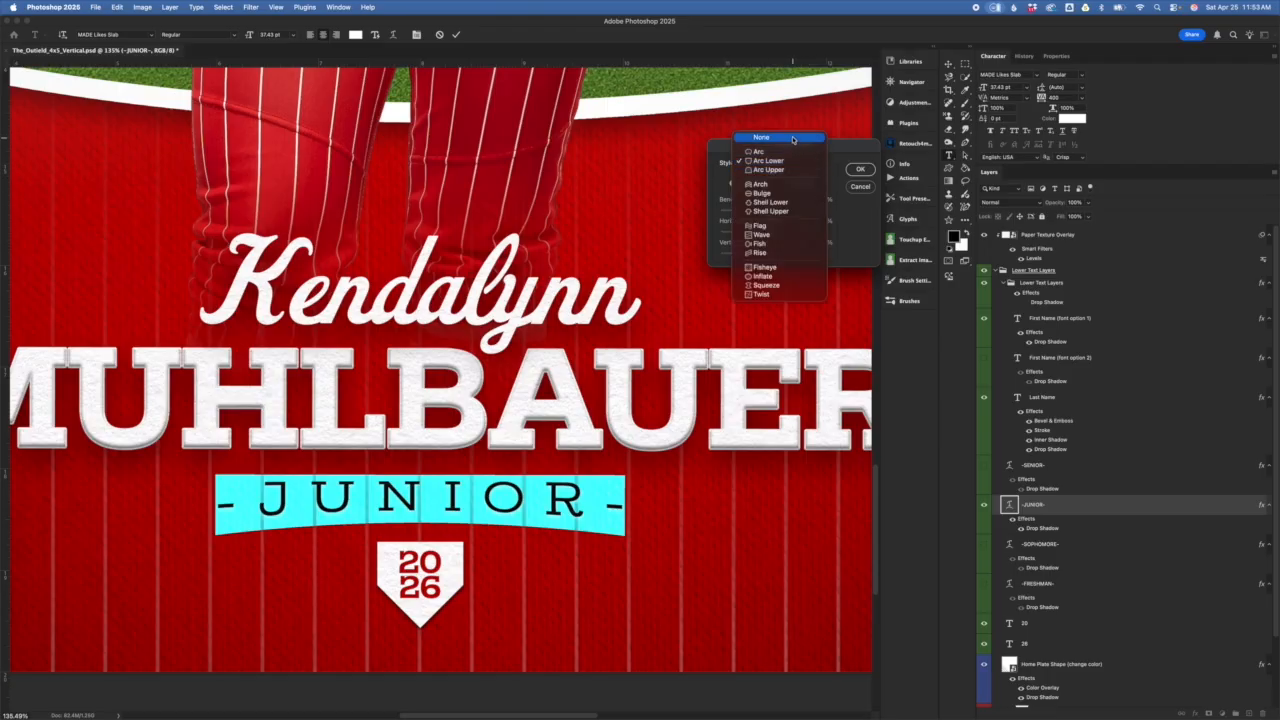
pyautogui.click(793, 139)
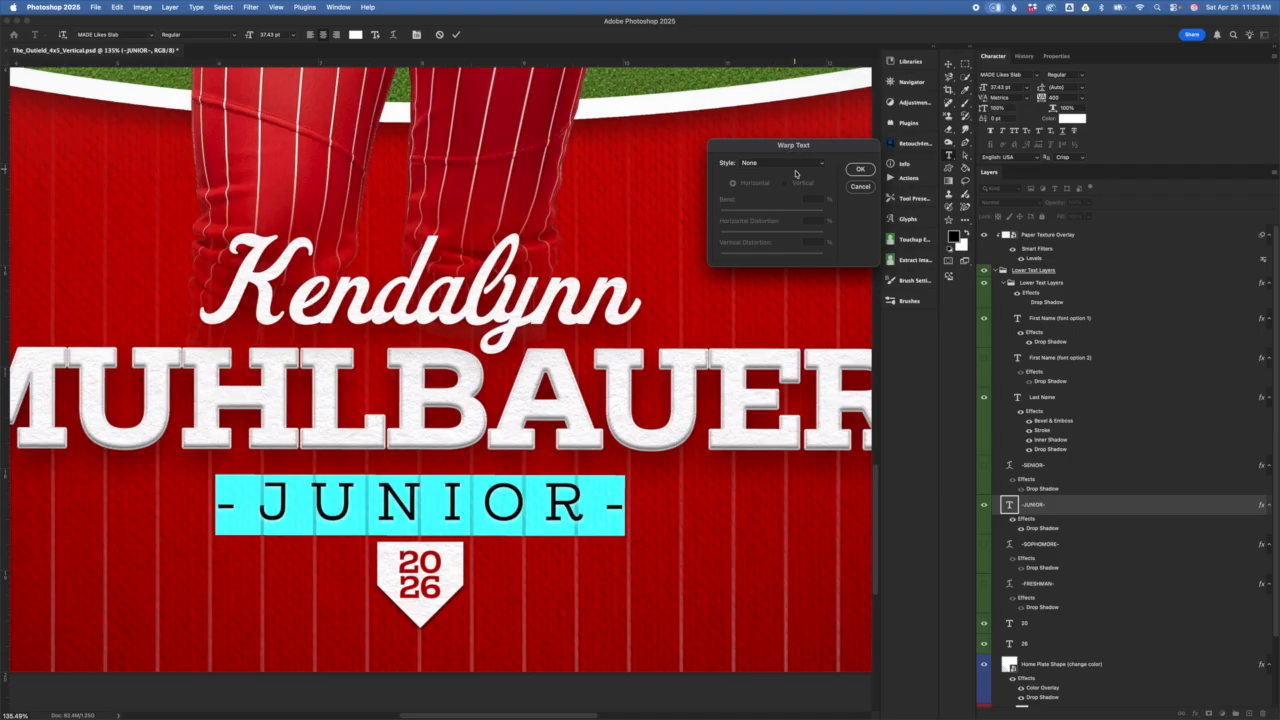
pyautogui.click(864, 178)
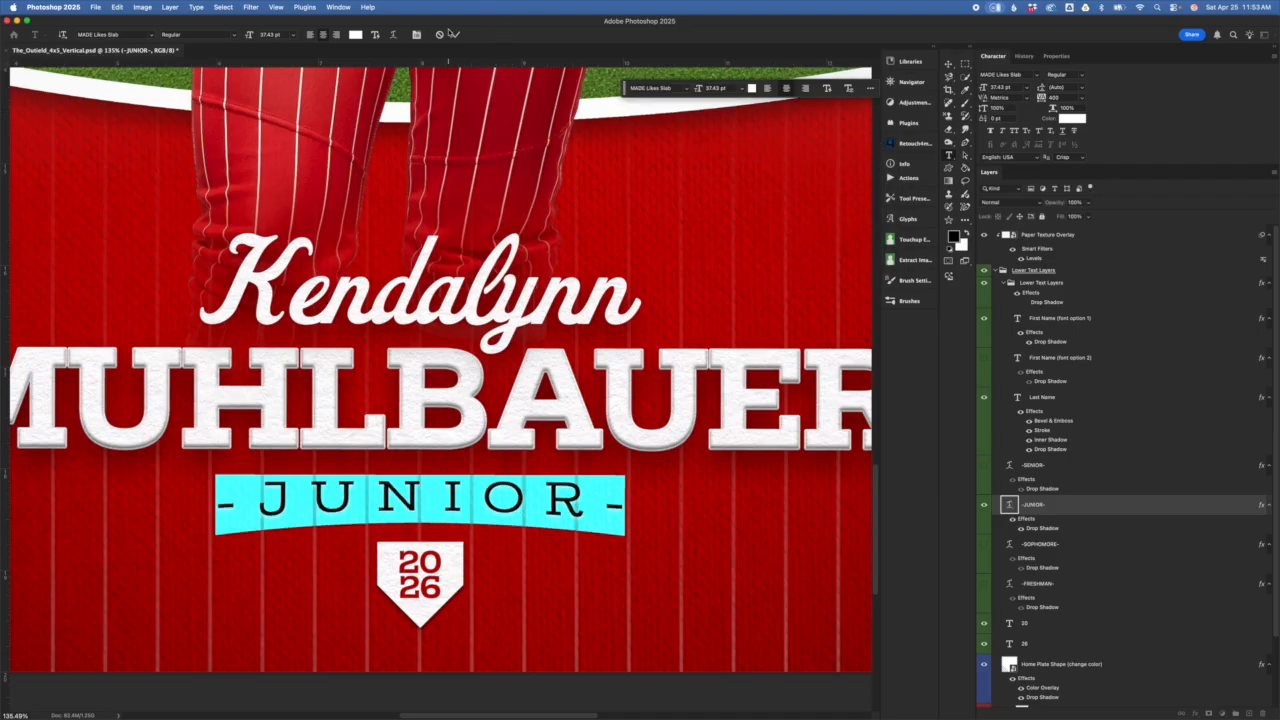
pyautogui.click(456, 36)
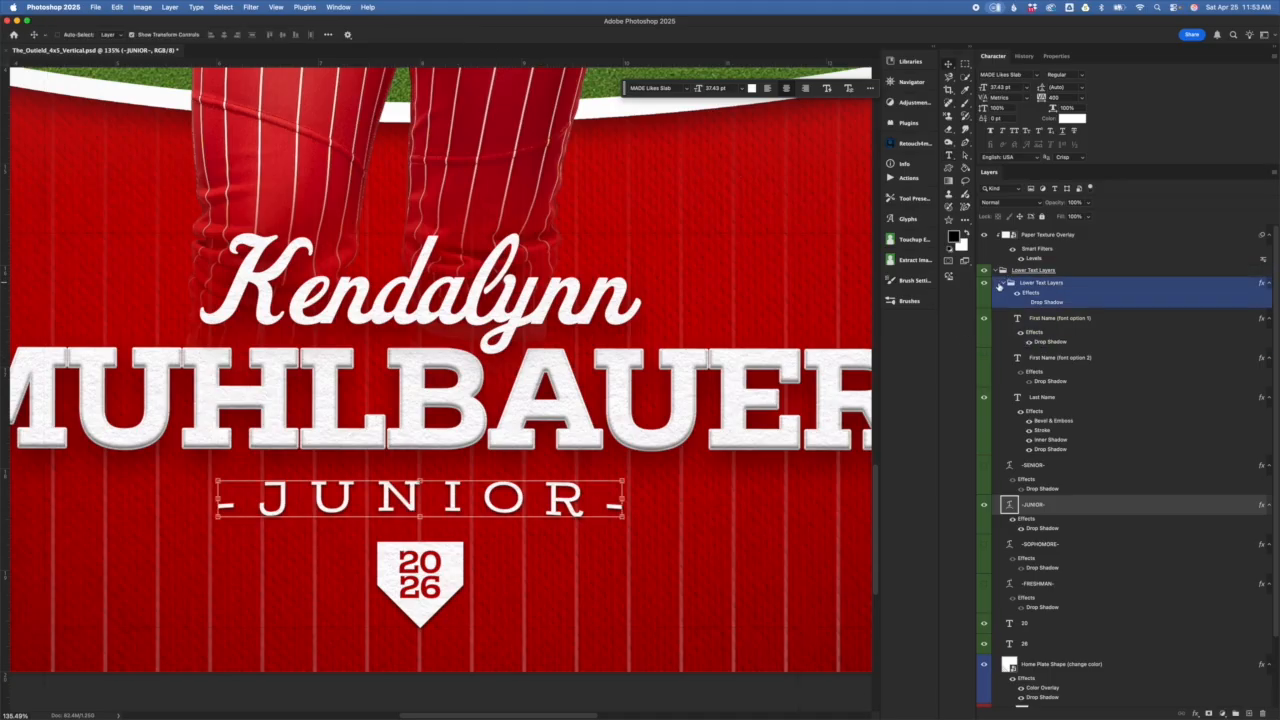
# Collapse the Lower Text Layers group and select the Paper Texture Overlay layer clipped above it.
pyautogui.click(997, 271)
pyautogui.click(1060, 234)
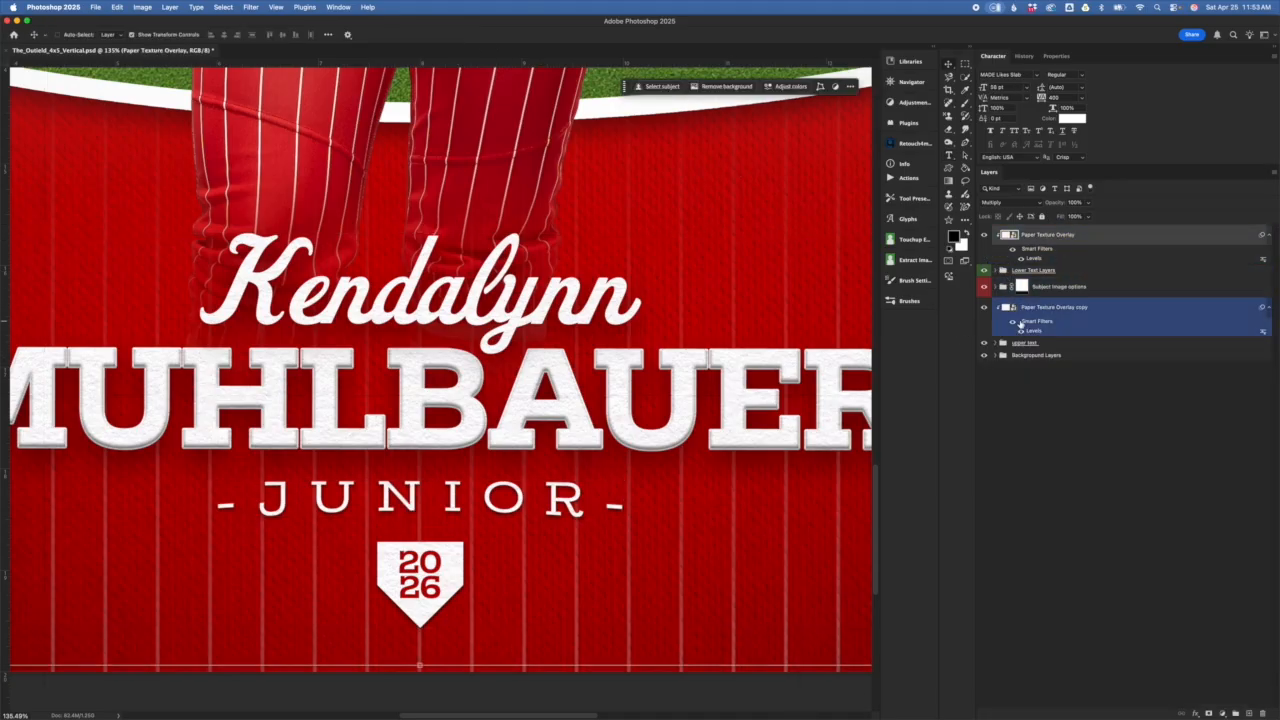
pyautogui.scroll(-10, 615, 474)
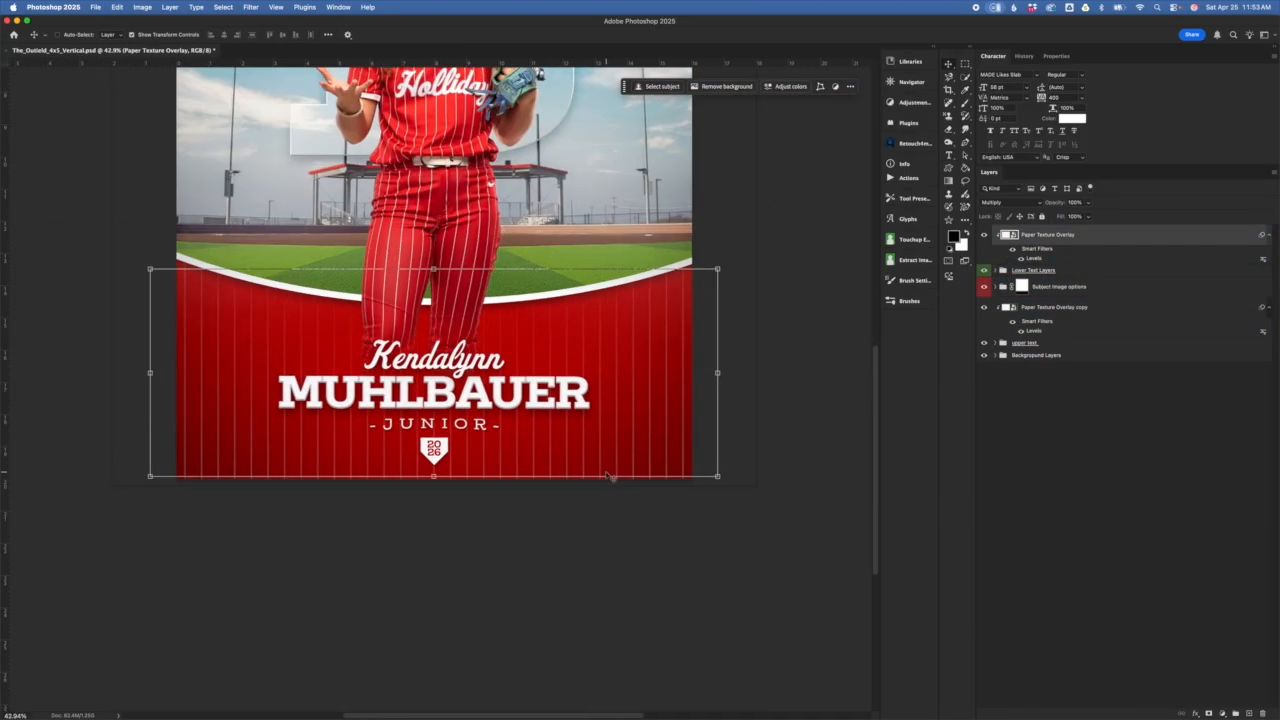
pyautogui.scroll(1, 605, 477)
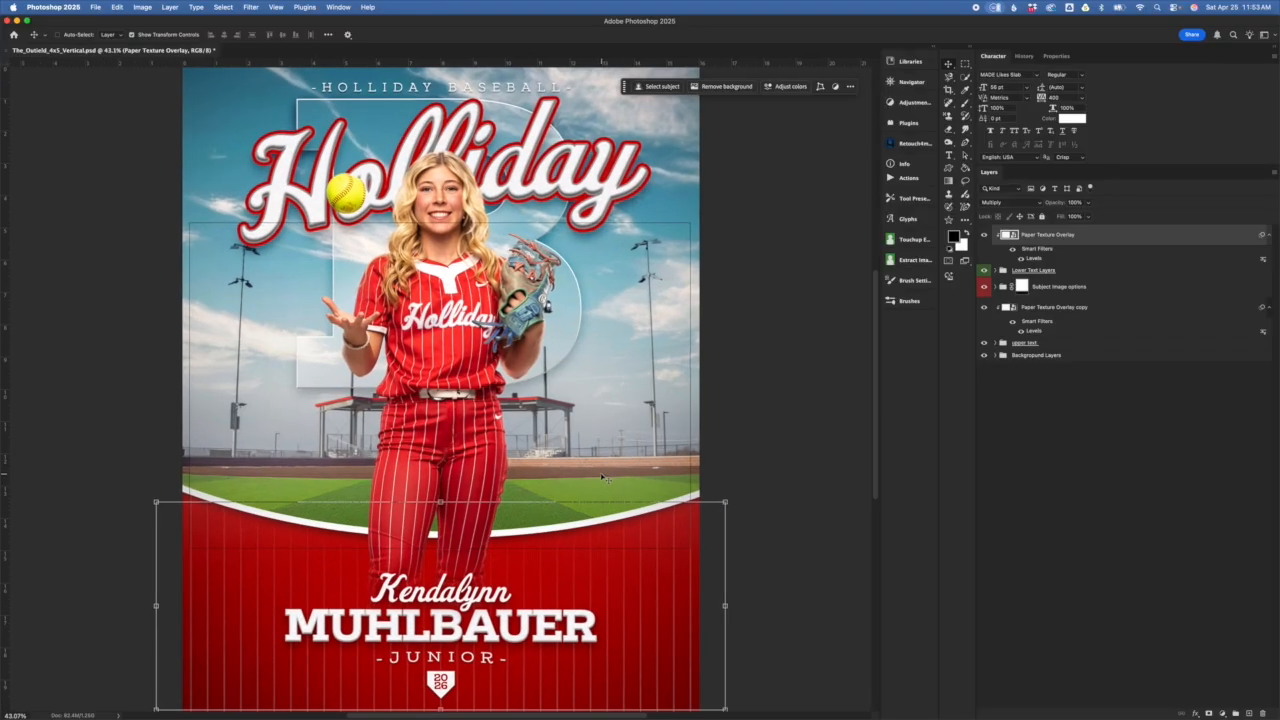
pyautogui.scroll(-1, 603, 478)
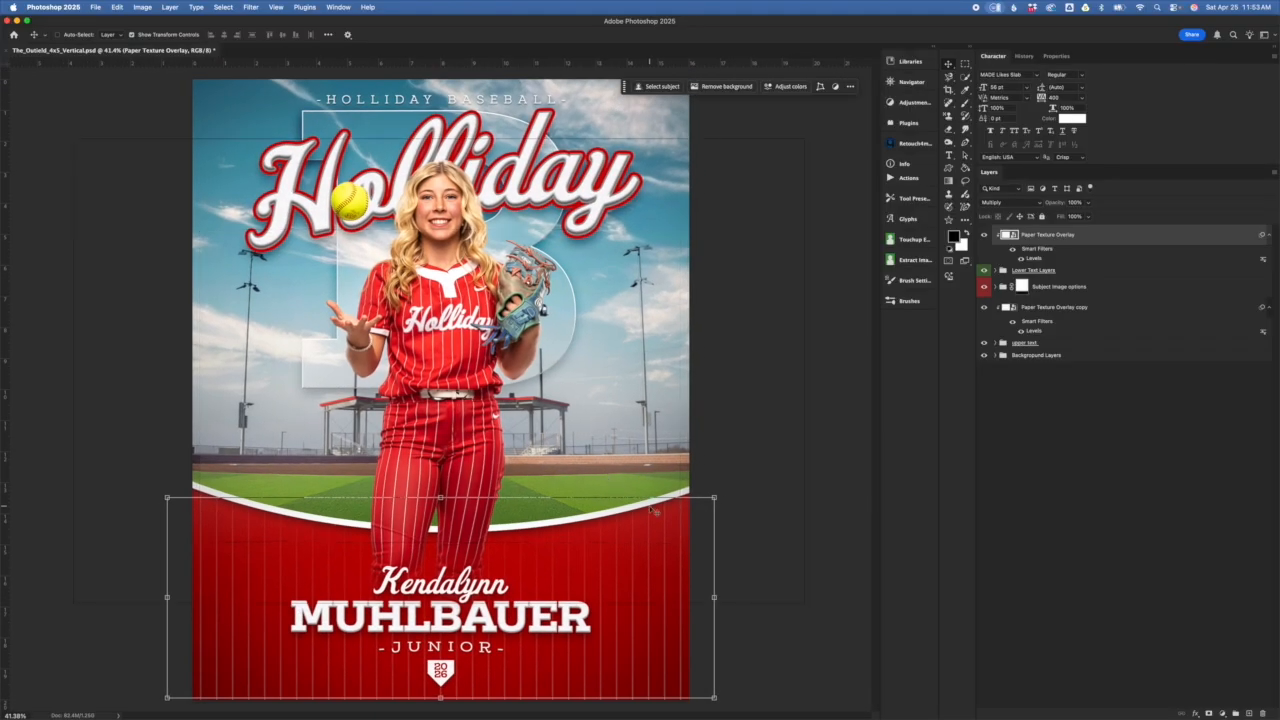